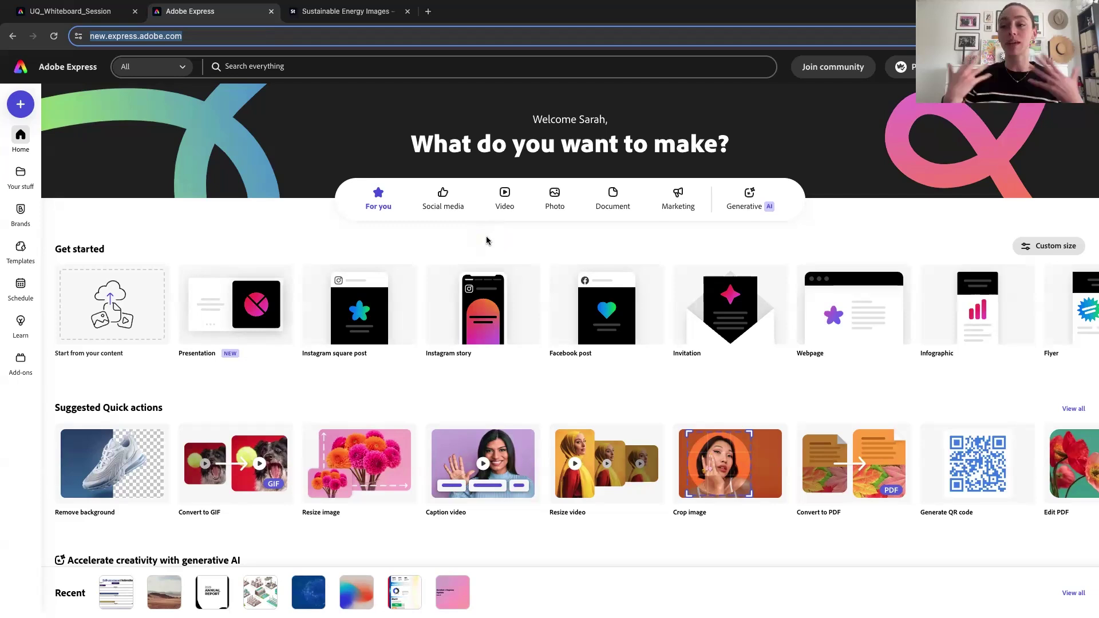
- Examine the project types, suggested quick actions and generative AI tools offered on the Adobe Express home page
scroll(586, 286, down, 2)
click(587, 288)
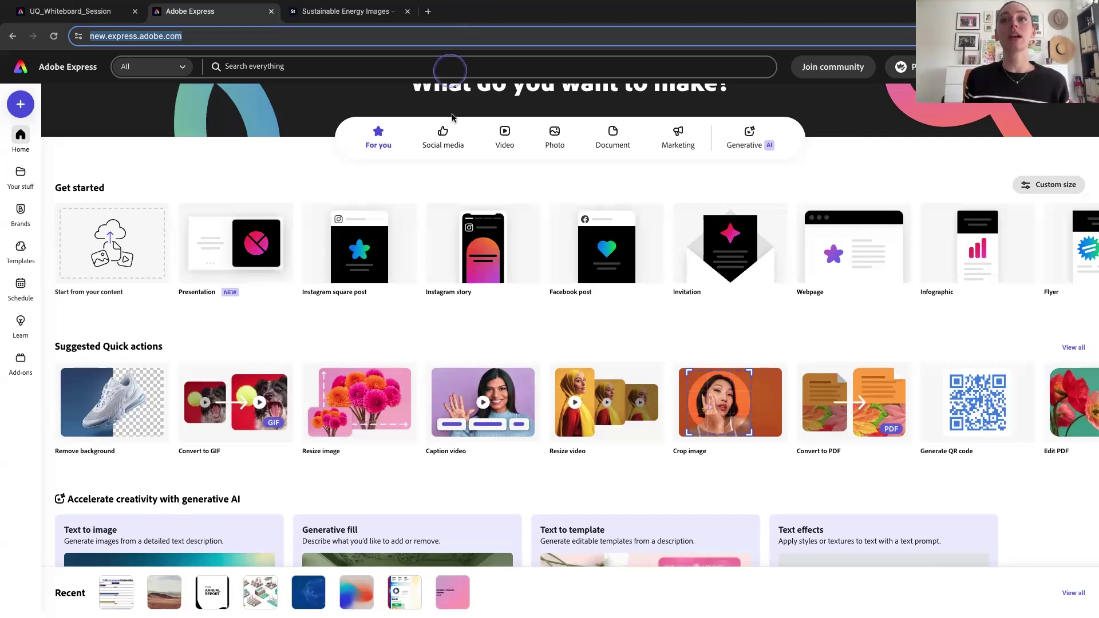
scroll(498, 246, up, 2)
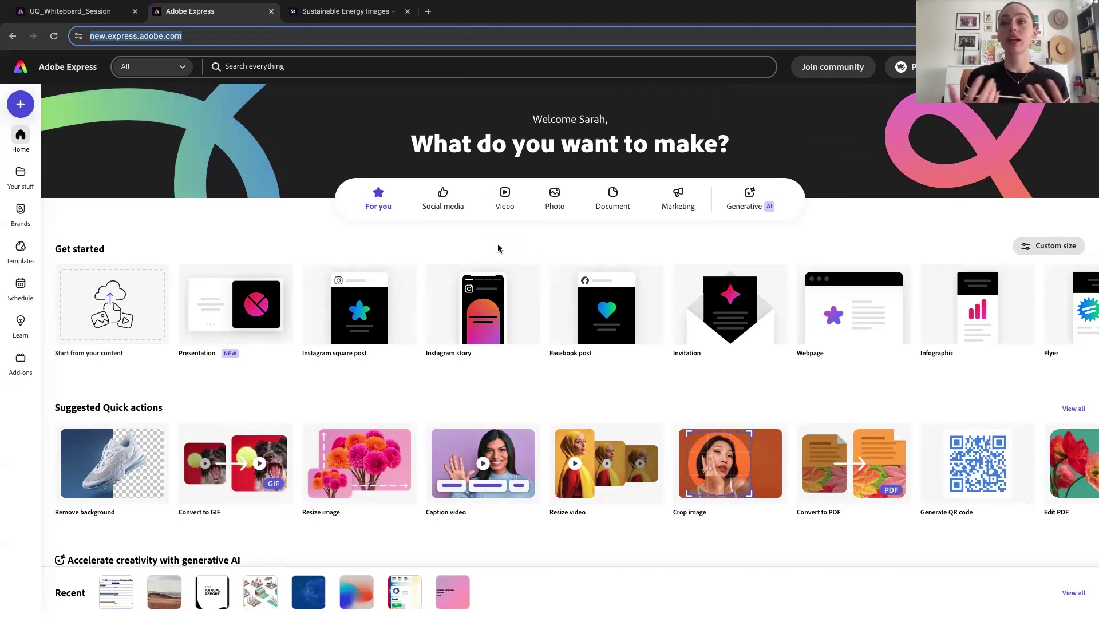
scroll(497, 252, down, 2)
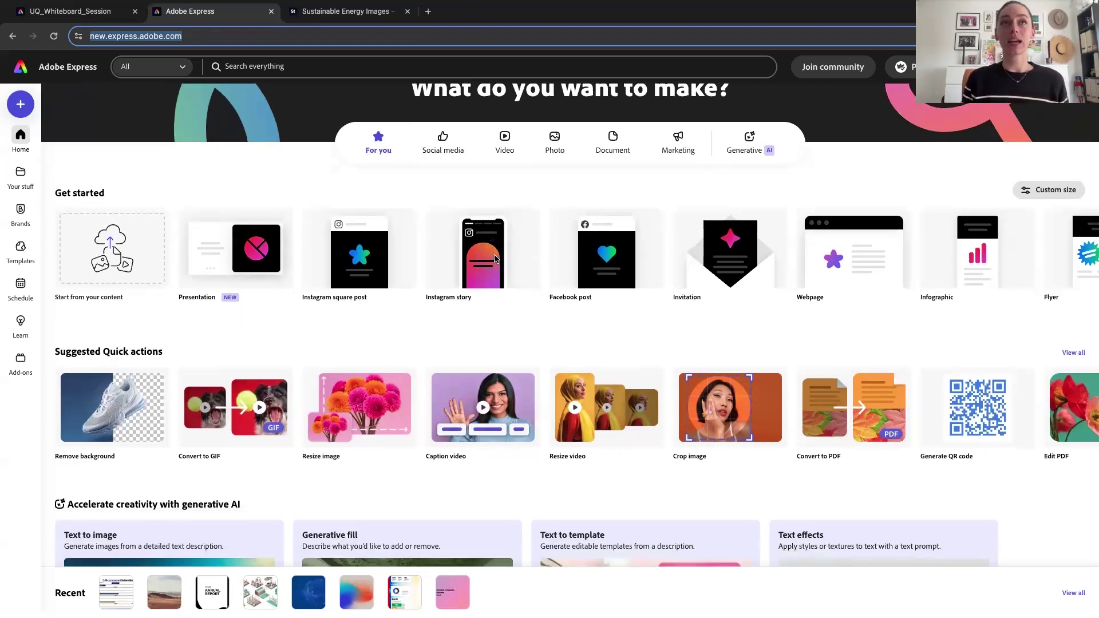
scroll(431, 278, down, 3)
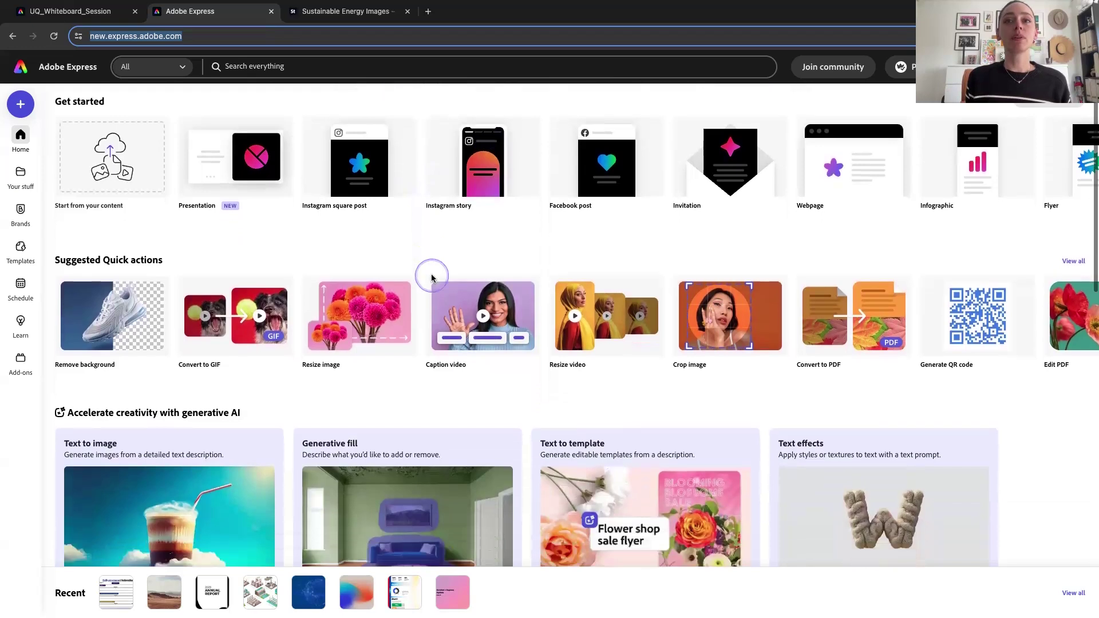
scroll(432, 279, down, 2)
scroll(429, 275, up, 5)
scroll(350, 329, down, 1)
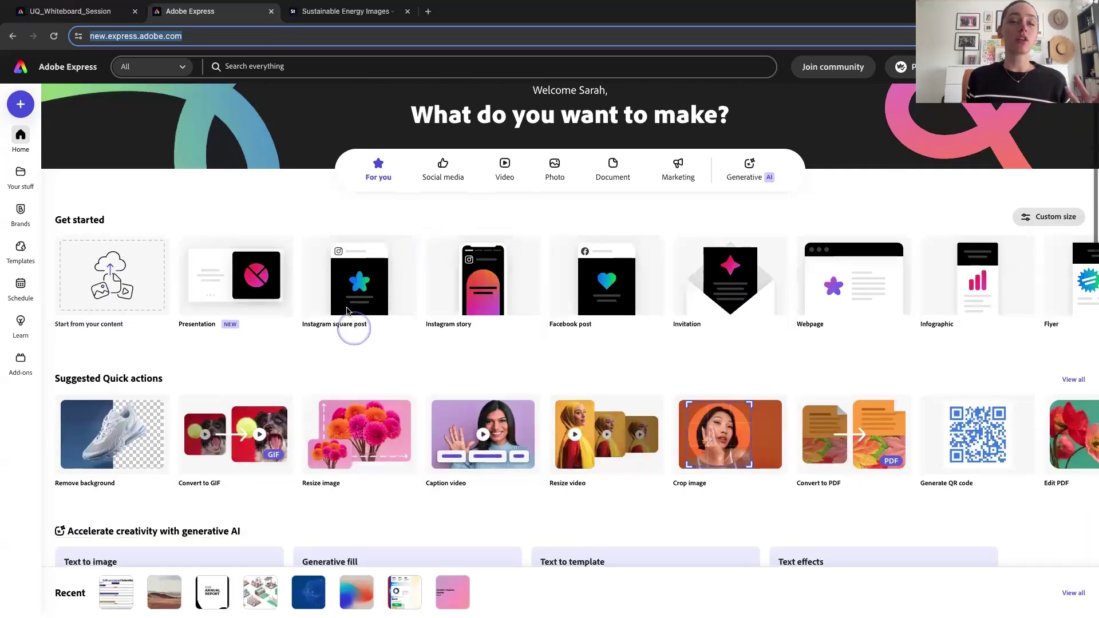
scroll(287, 305, down, 1)
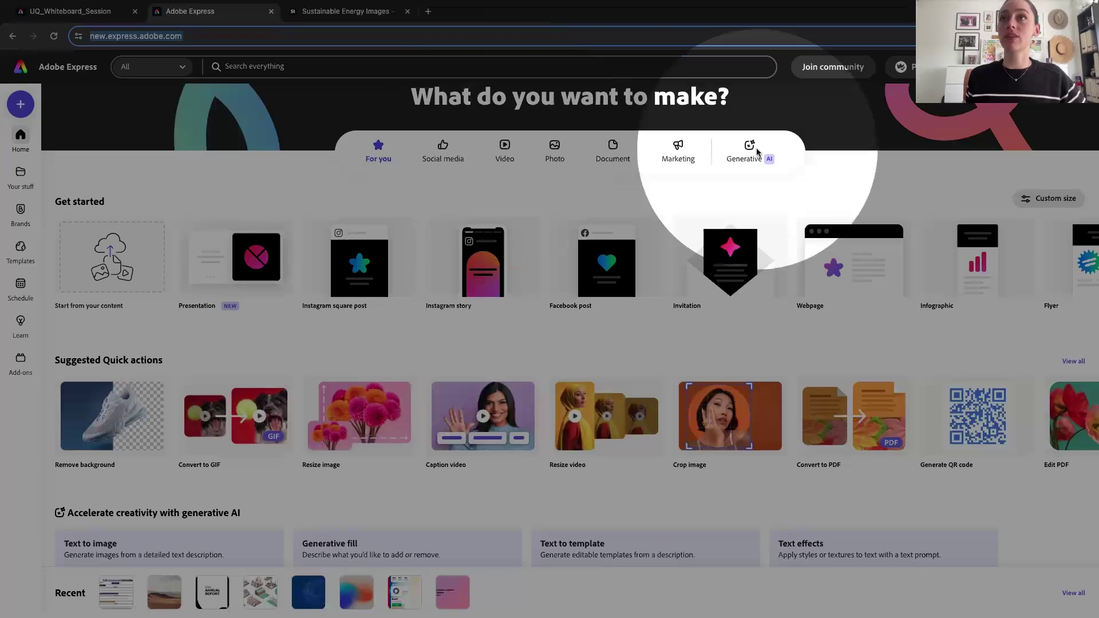
scroll(649, 258, down, 2)
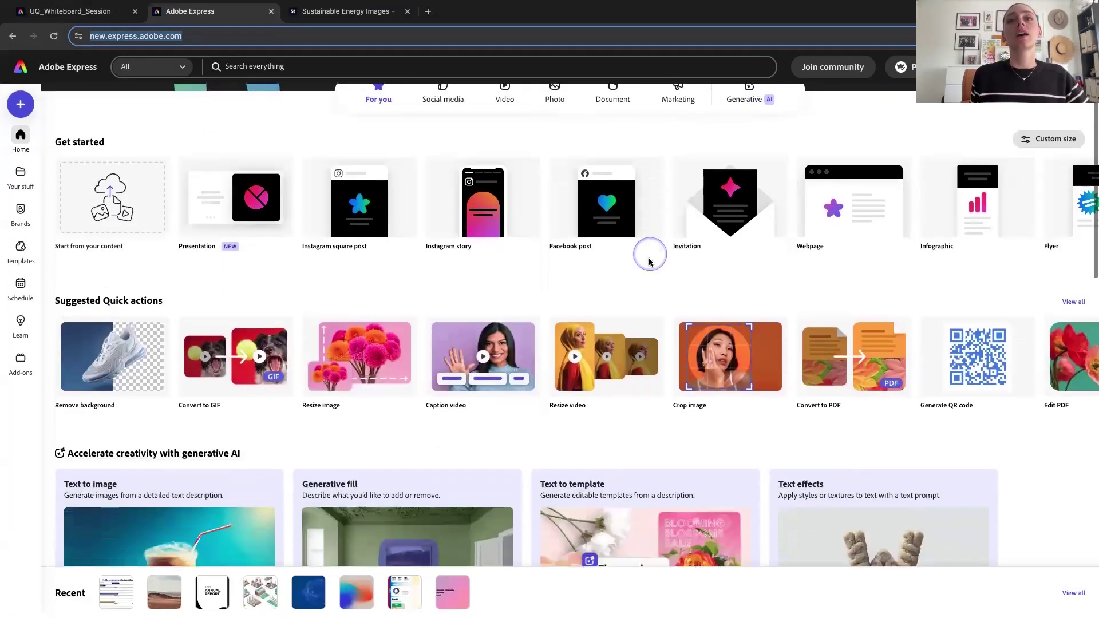
scroll(650, 262, down, 1)
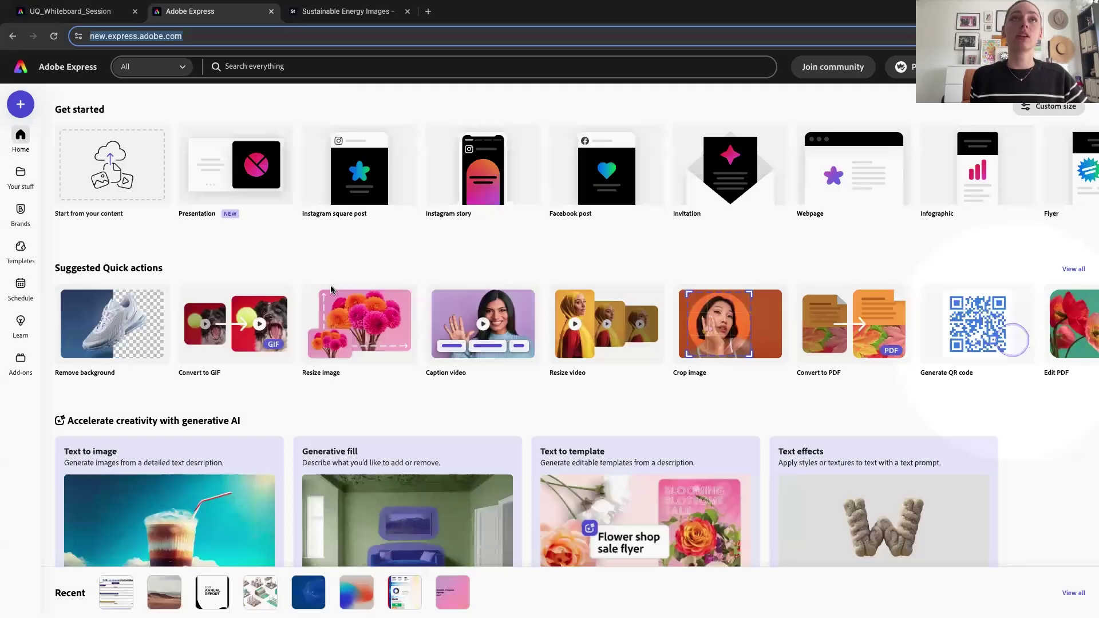
scroll(330, 290, up, 4)
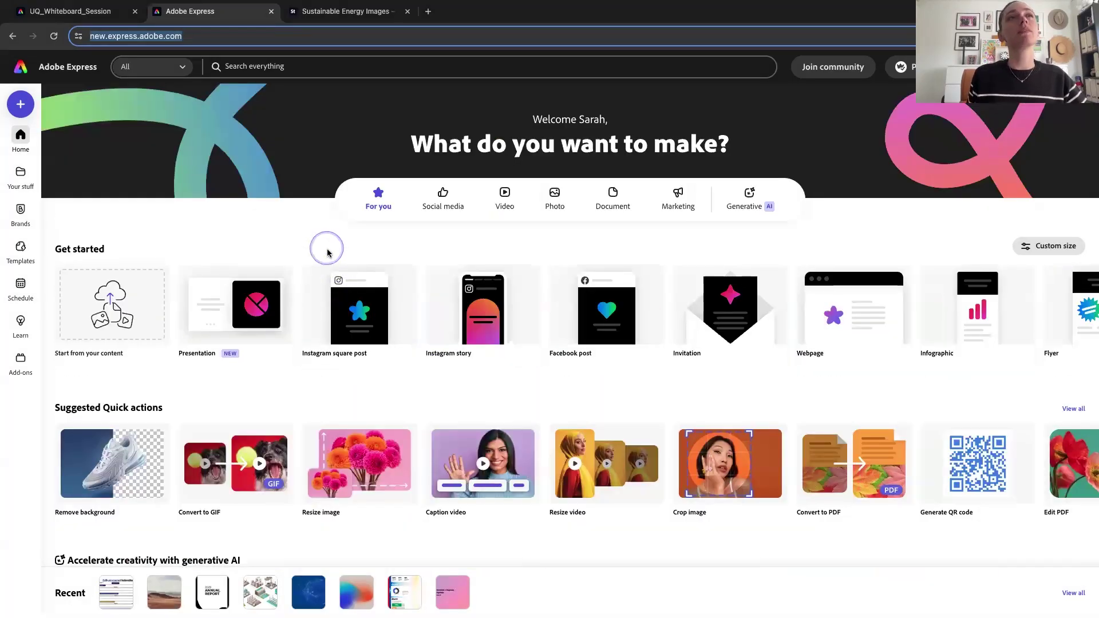
- Switch to the UQ_Whiteboard_Session document and watch participants place stars on the self-assessment icebreaker scales
click(69, 12)
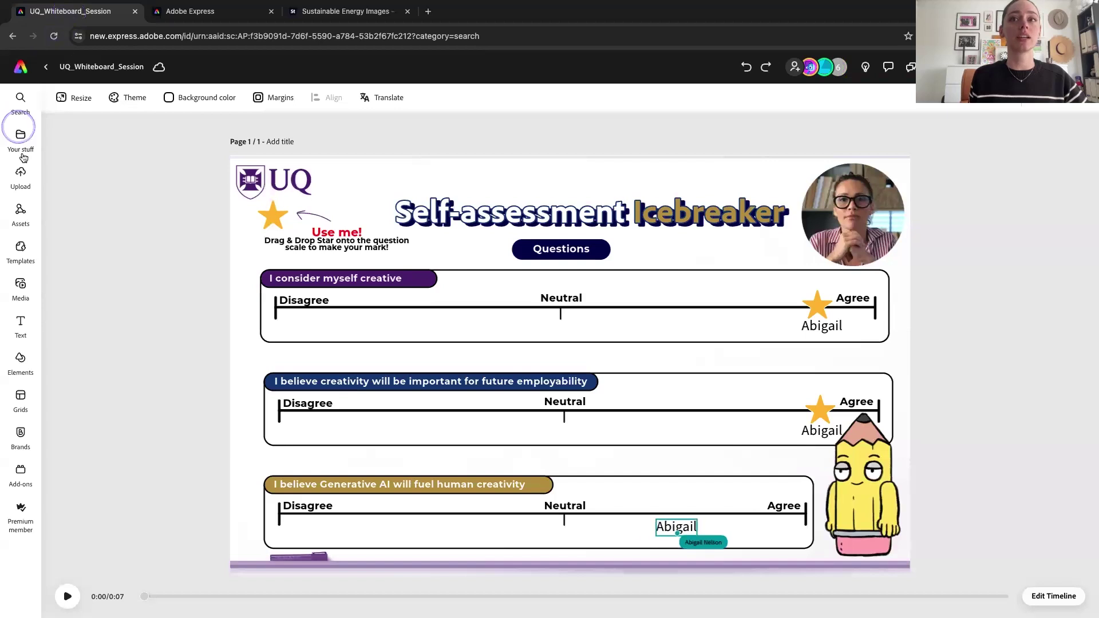
mouse_move(825, 67)
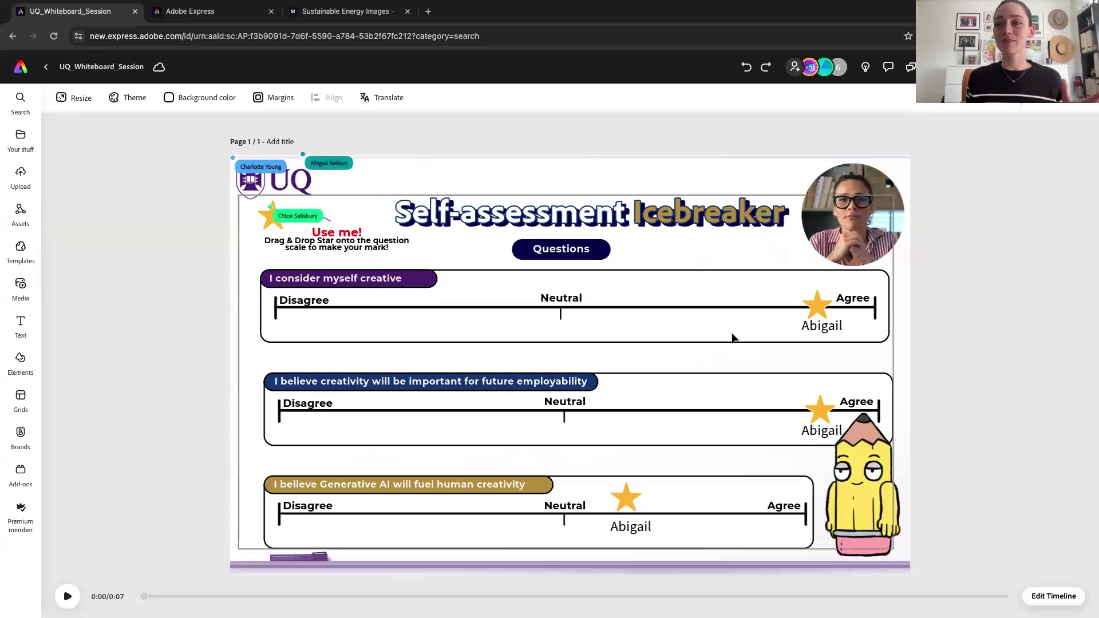
click(710, 333)
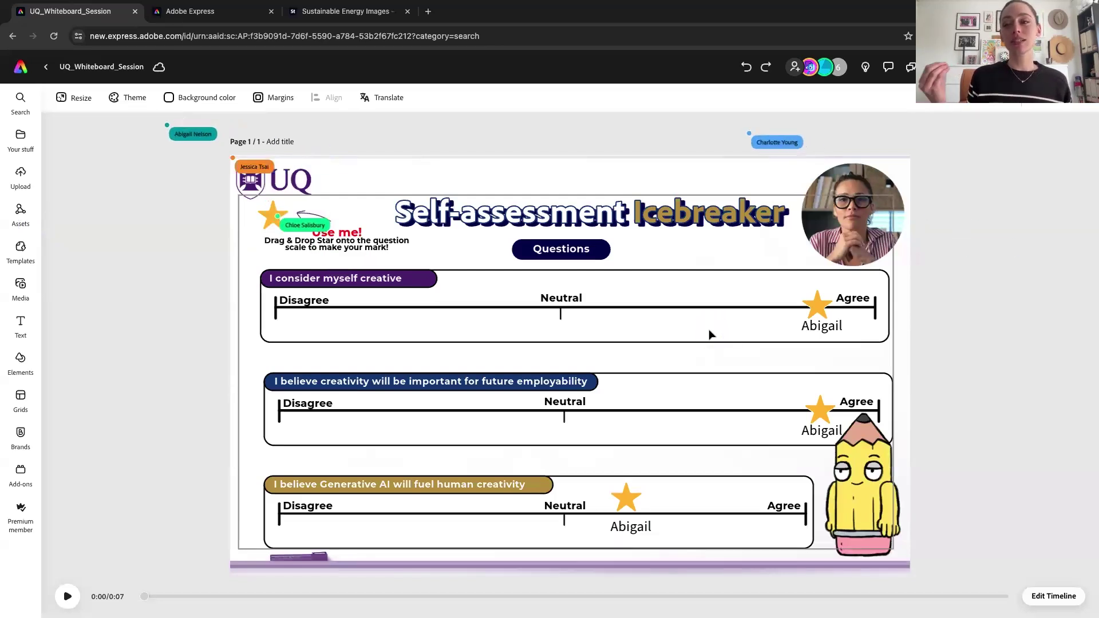
click(271, 226)
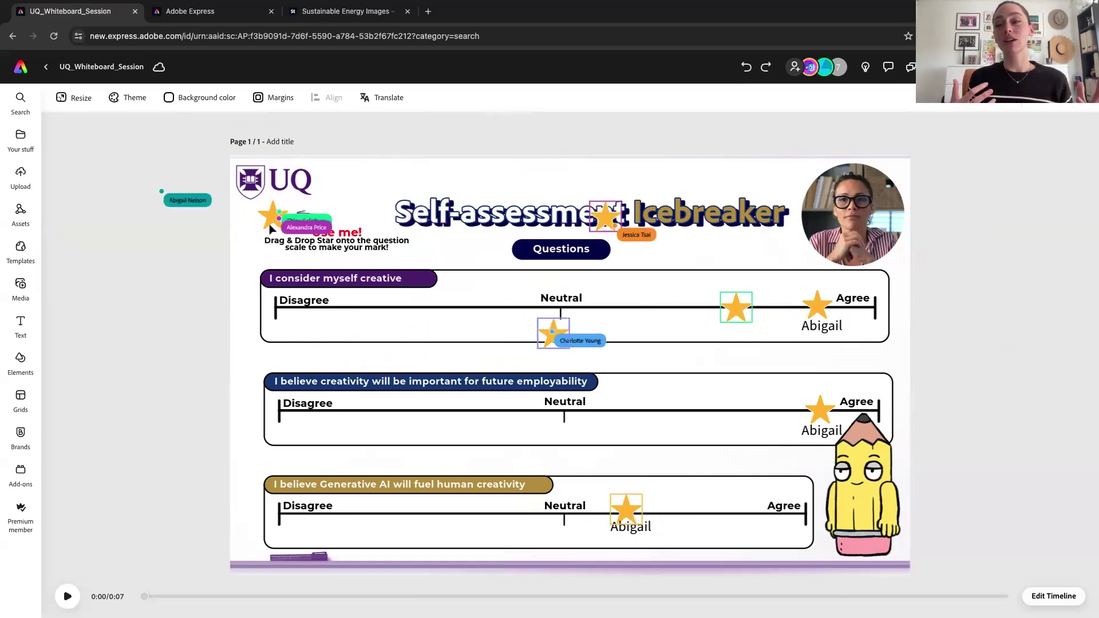
click(170, 152)
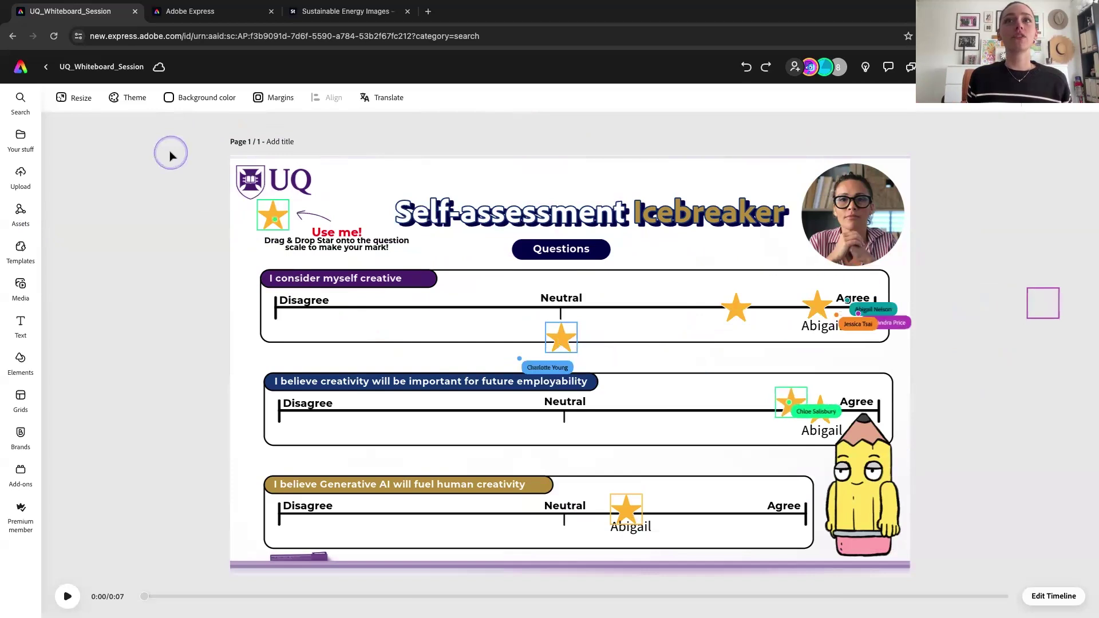
click(174, 135)
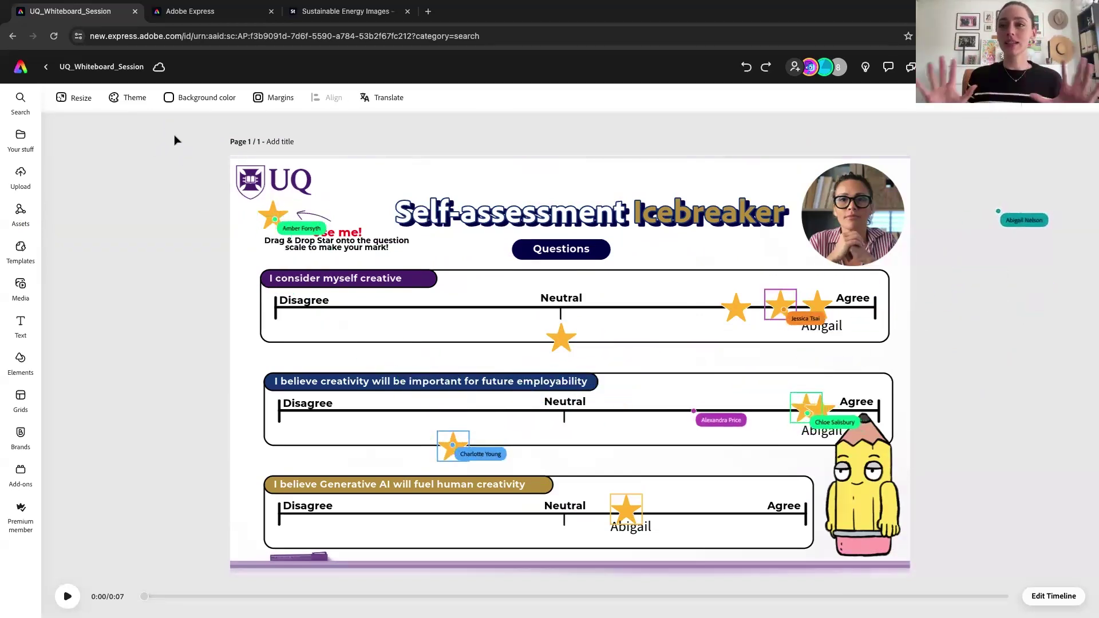
click(197, 122)
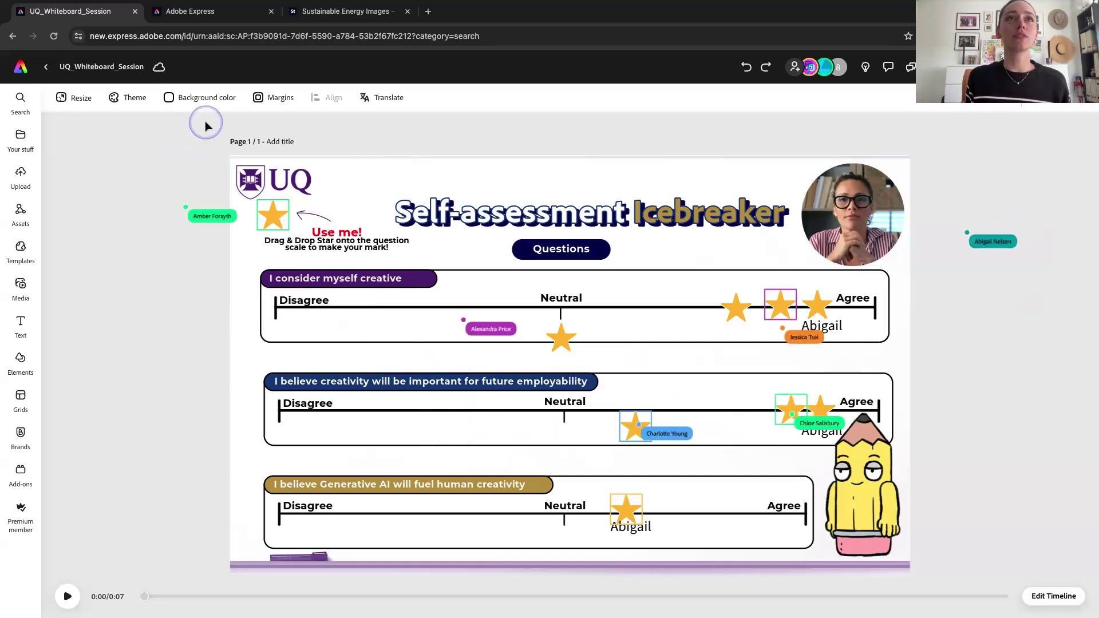
click(206, 121)
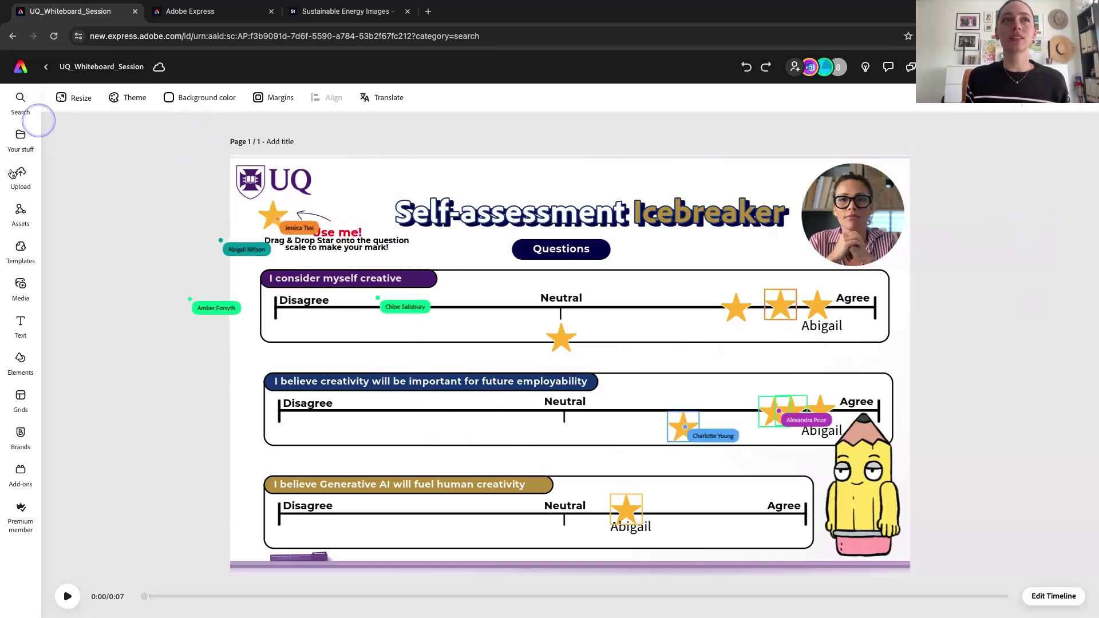
click(20, 136)
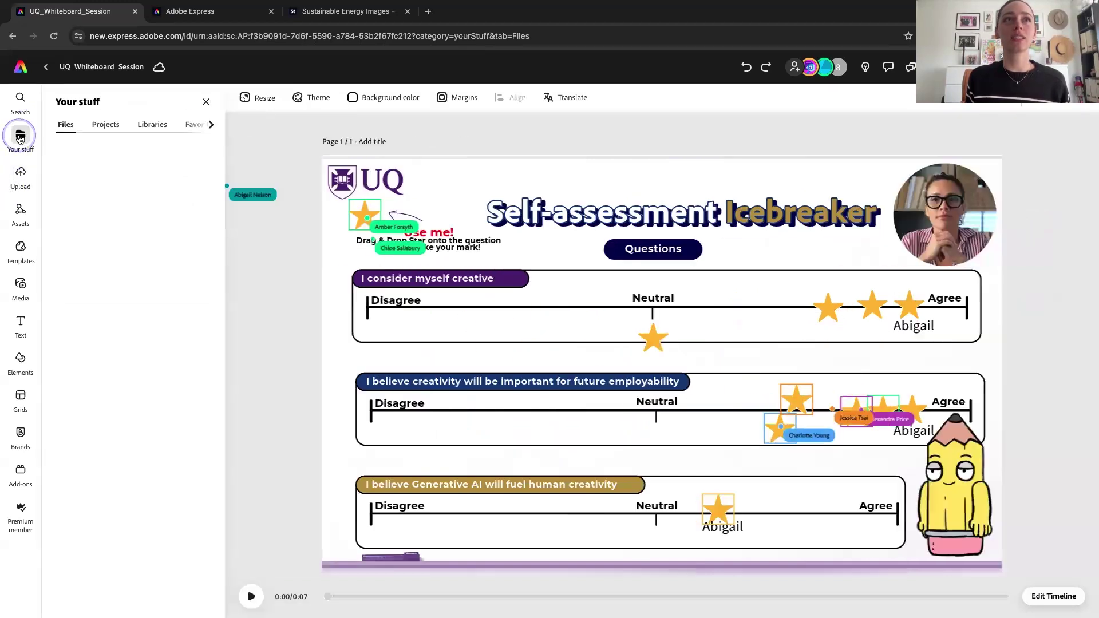
click(206, 103)
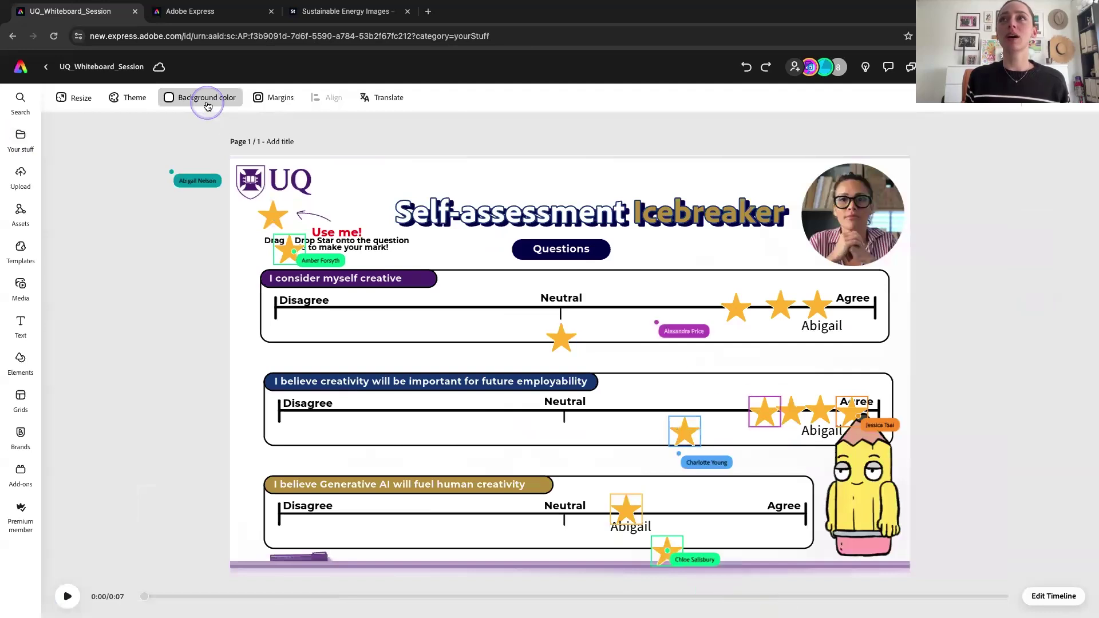
click(1006, 103)
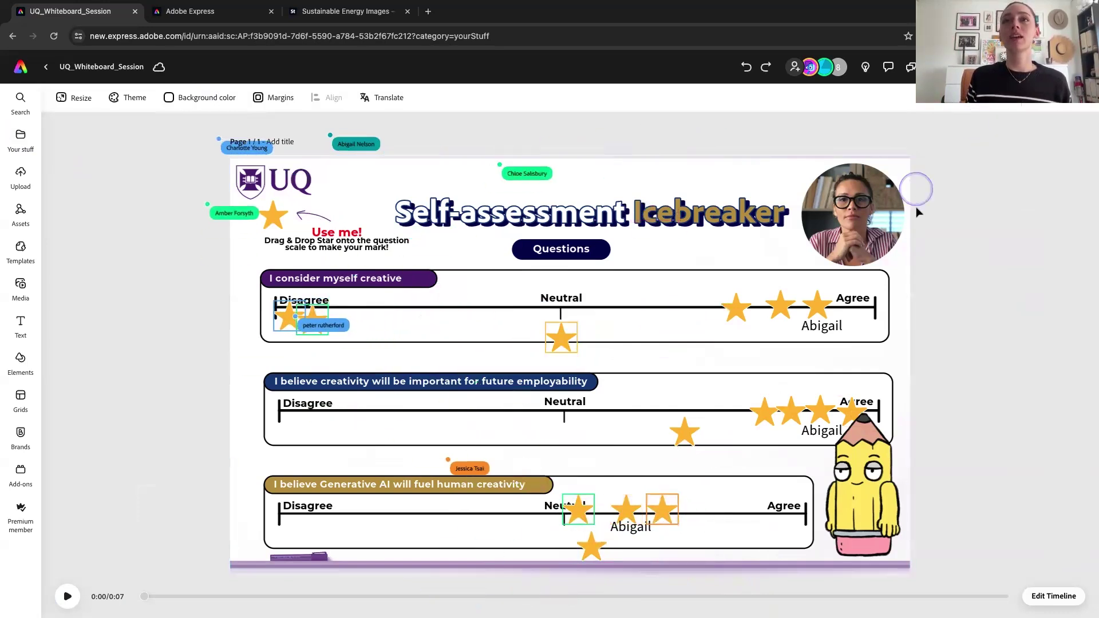
click(959, 232)
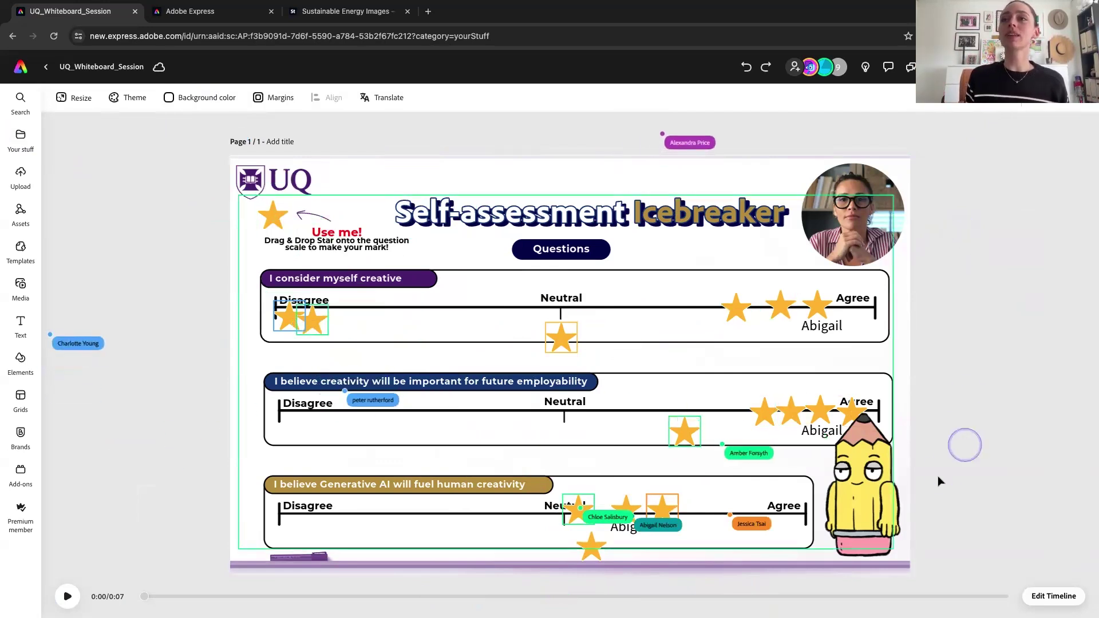
- Preview the animated pencil character video and the round portrait video on the whiteboard, leaving neither selected
click(886, 491)
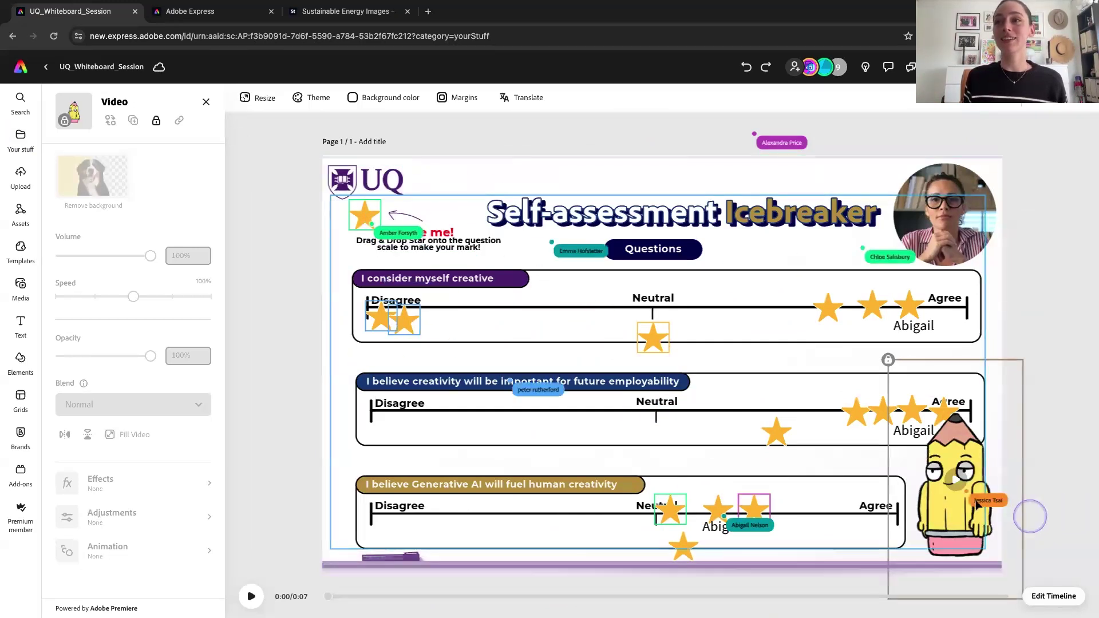
click(958, 479)
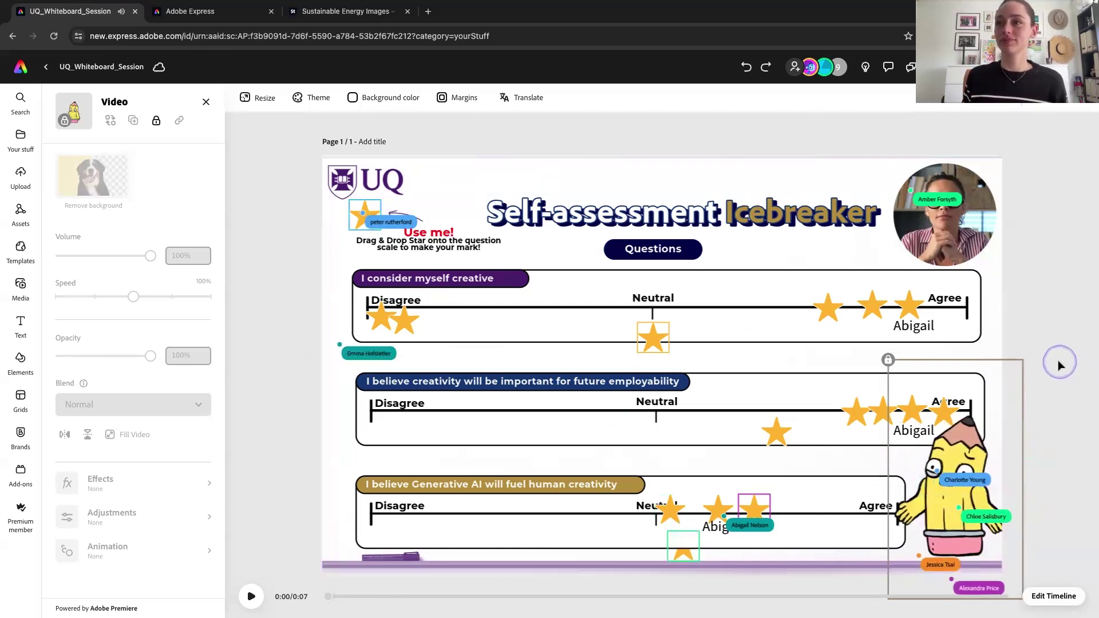
click(1050, 314)
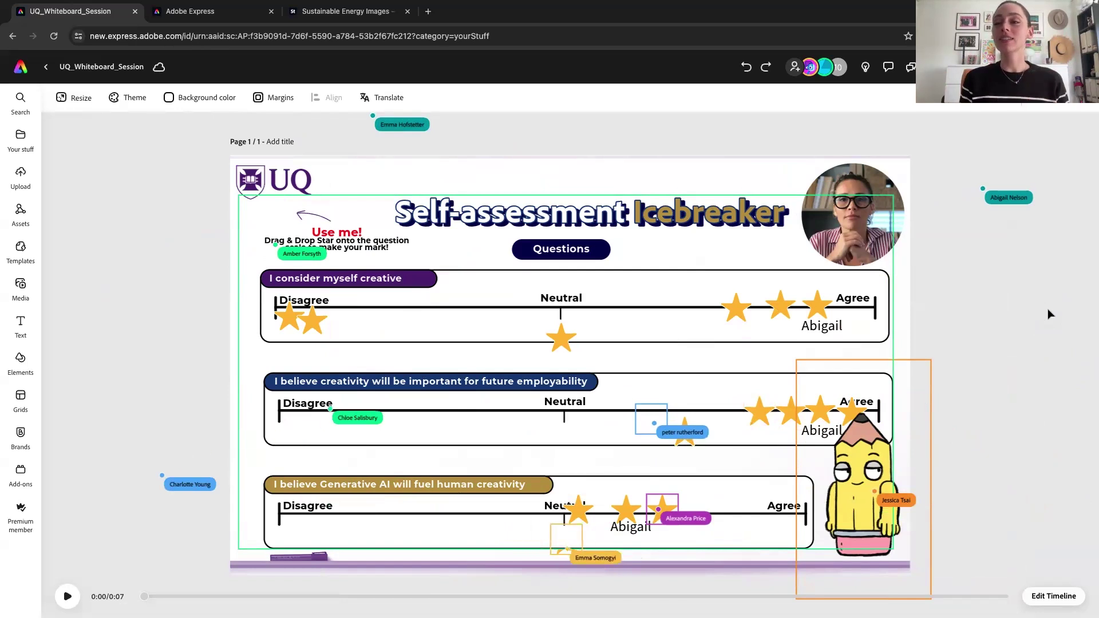
click(1031, 259)
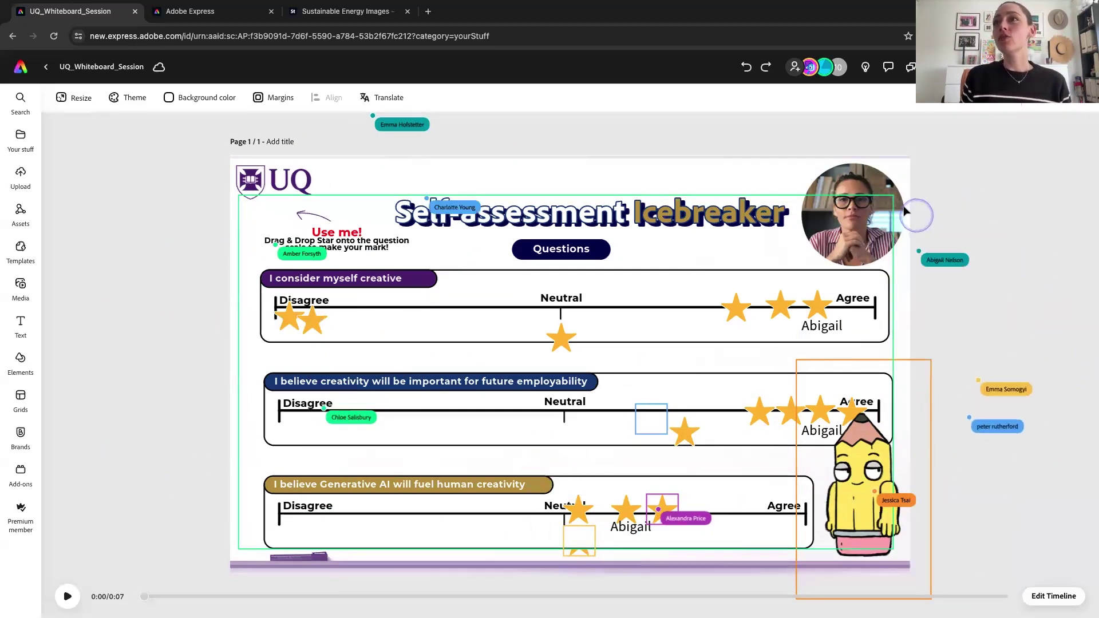
click(901, 215)
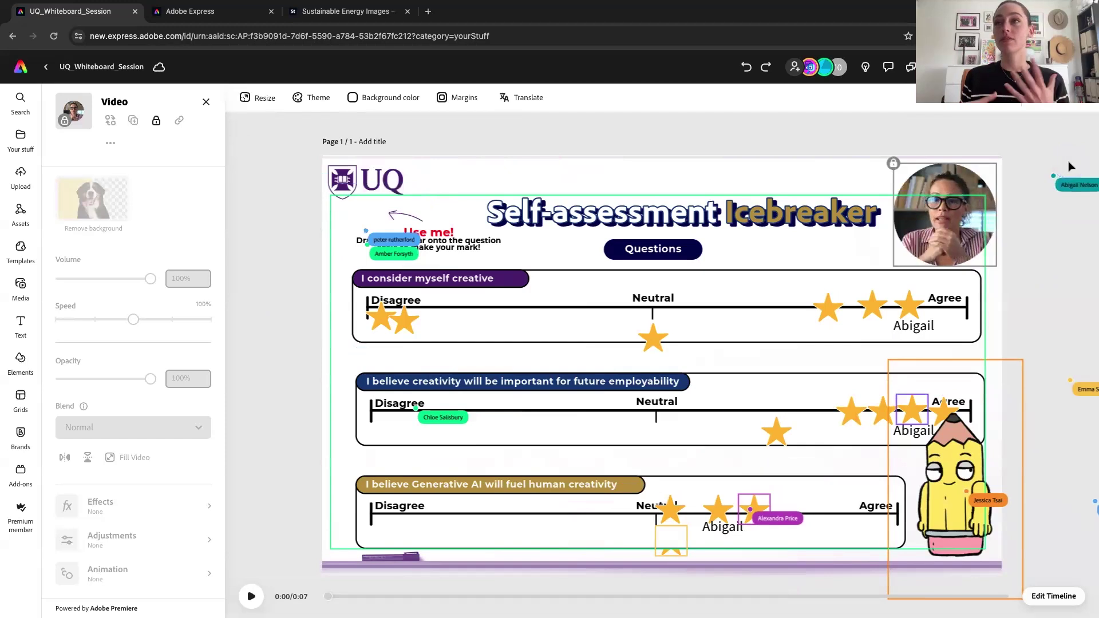
click(1041, 146)
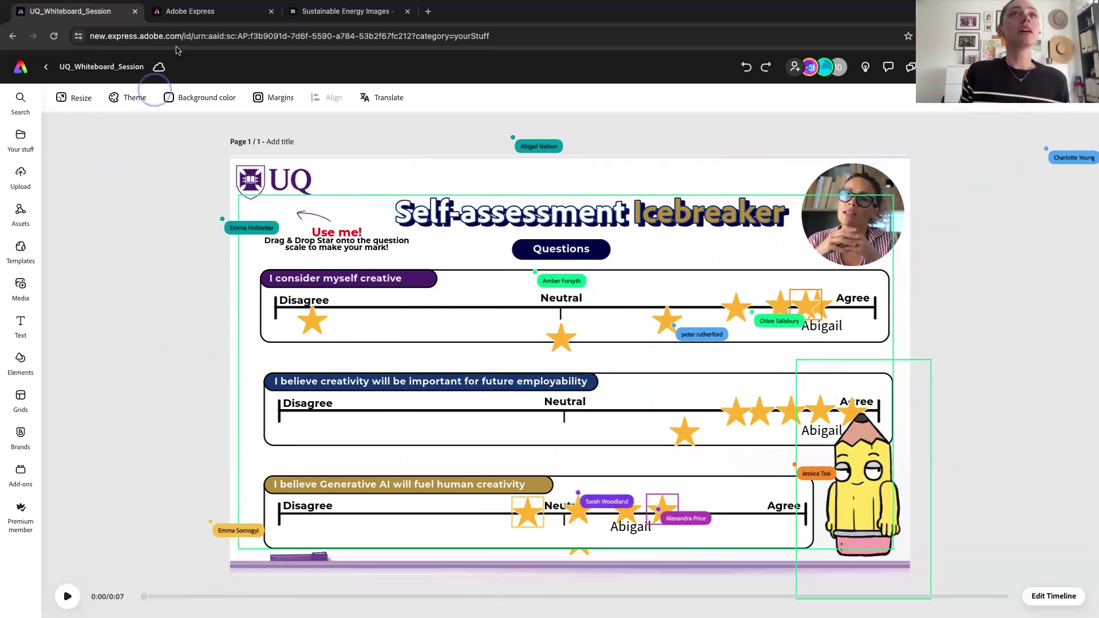
- Return to the Adobe Express home page and look over its project types and quick actions
click(185, 13)
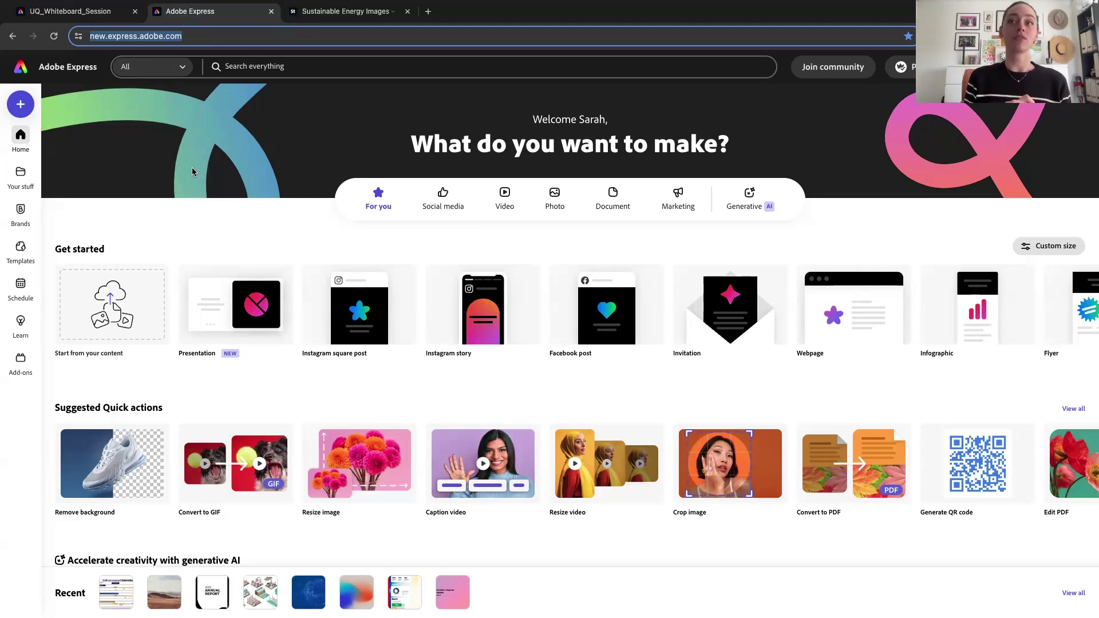
scroll(277, 408, down, 3)
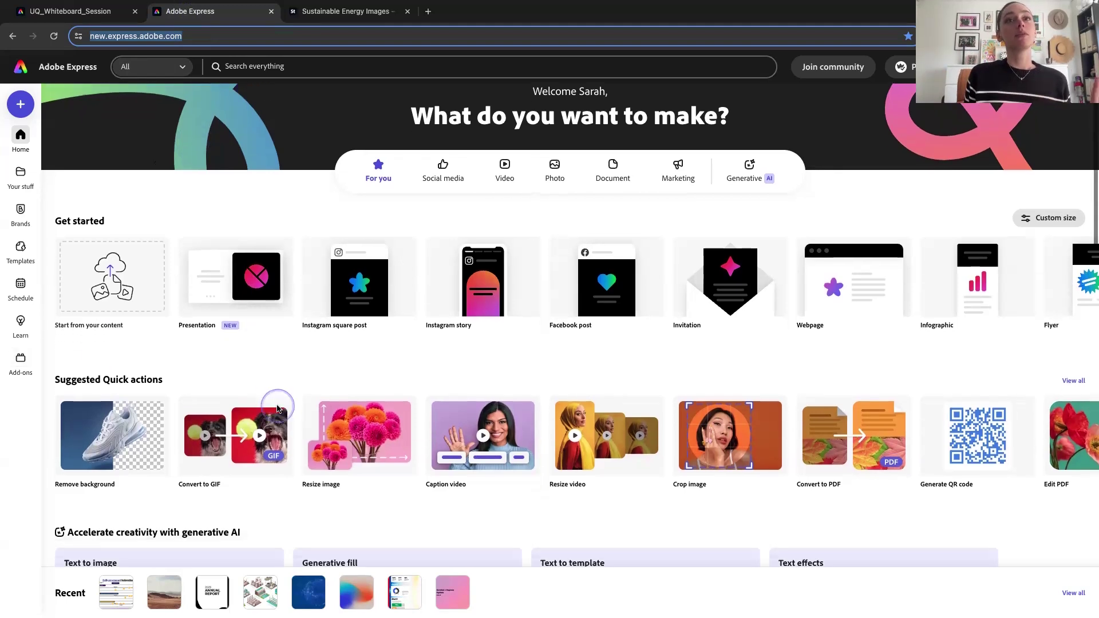
scroll(277, 409, up, 3)
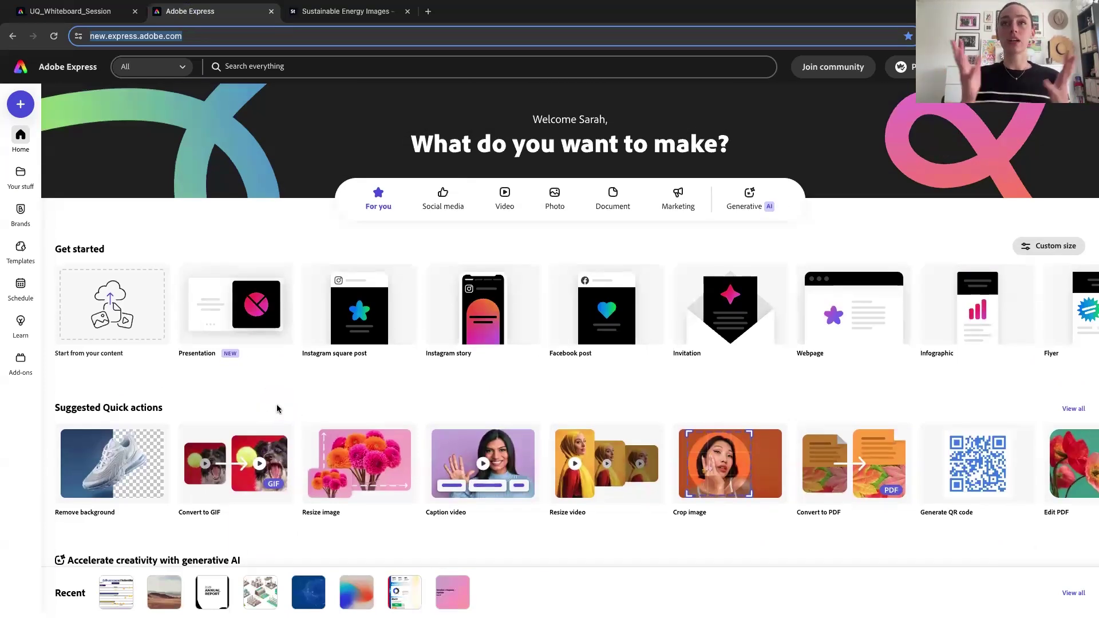
click(257, 262)
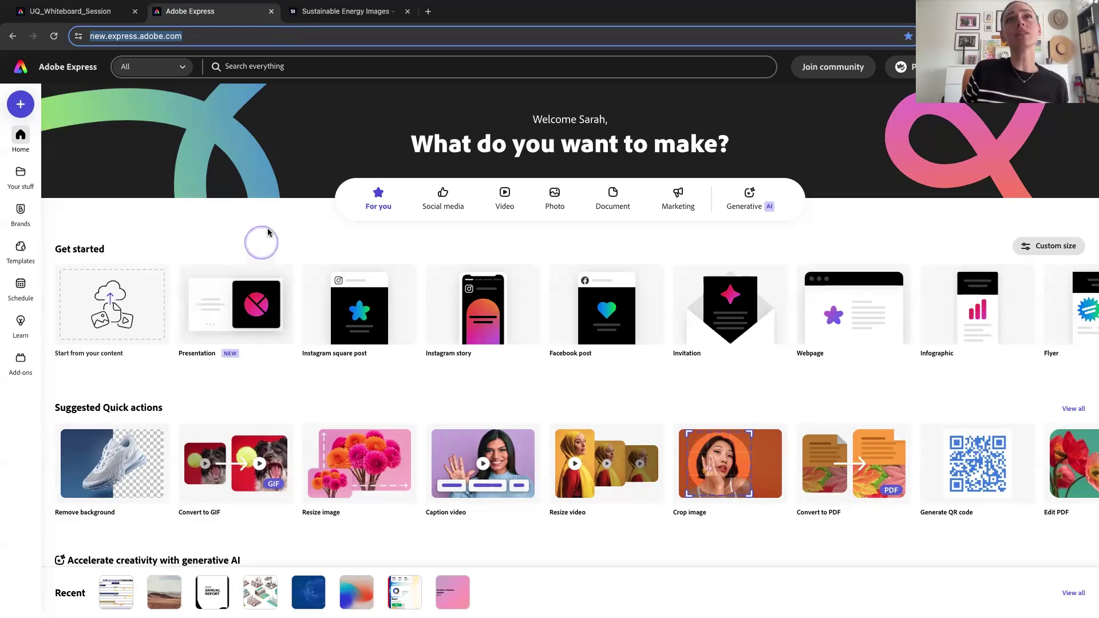
- Switch to Microsoft PowerPoint and select the first slide of the Intel Event presentation
key(ctrl+Up)
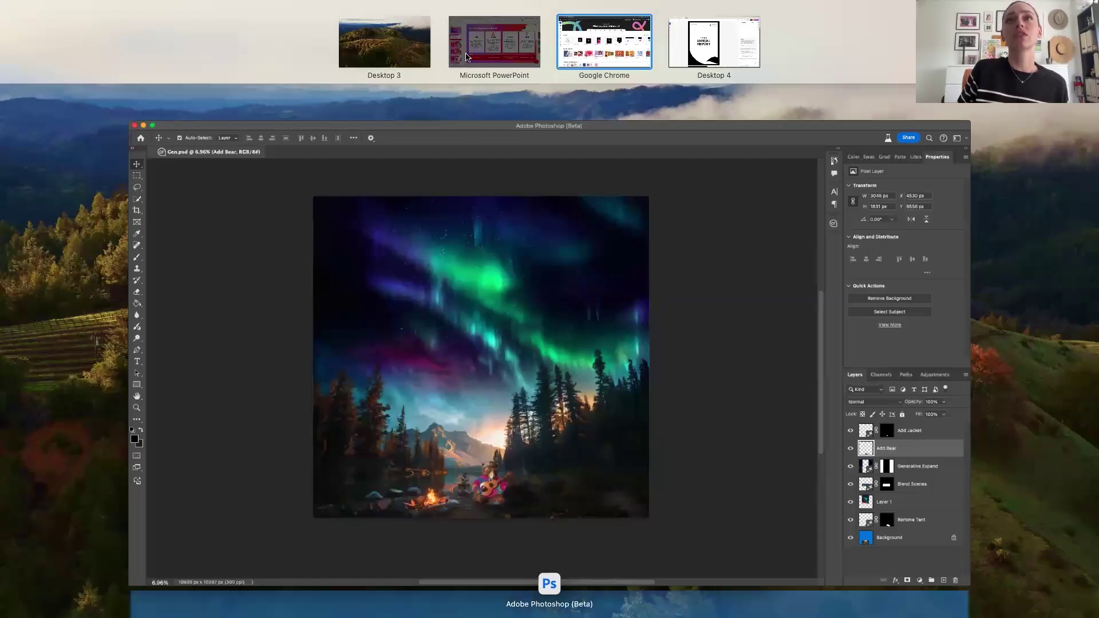
click(494, 42)
key(Up)
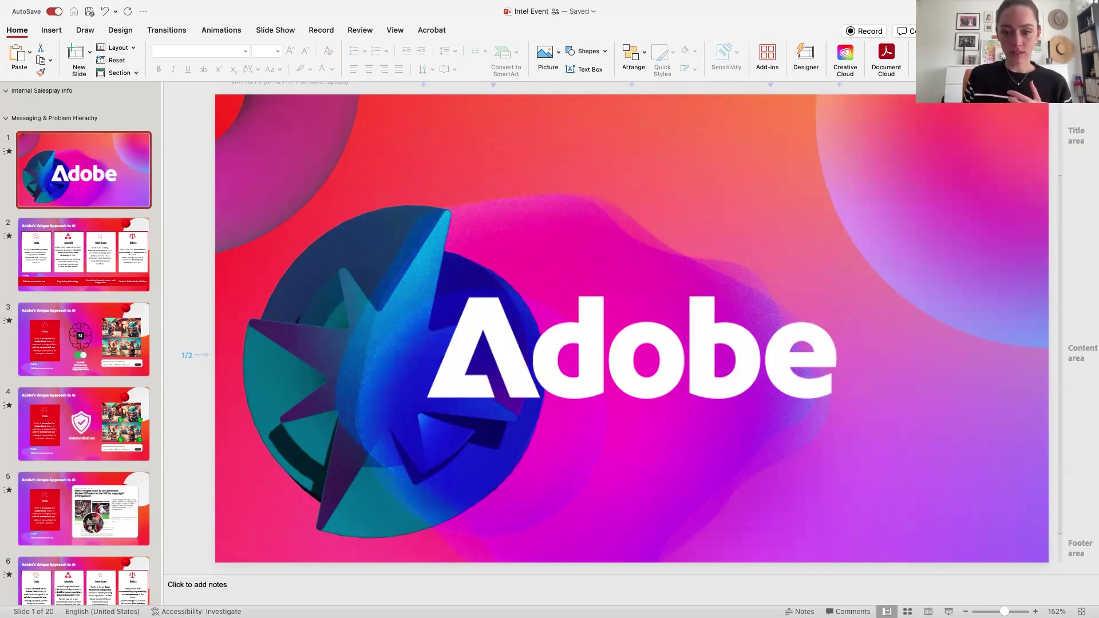
- Start the slide show from the Adobe title slide and advance past the four-pillar AI overview to the Data slide
key(super+shift+Return)
click(699, 180)
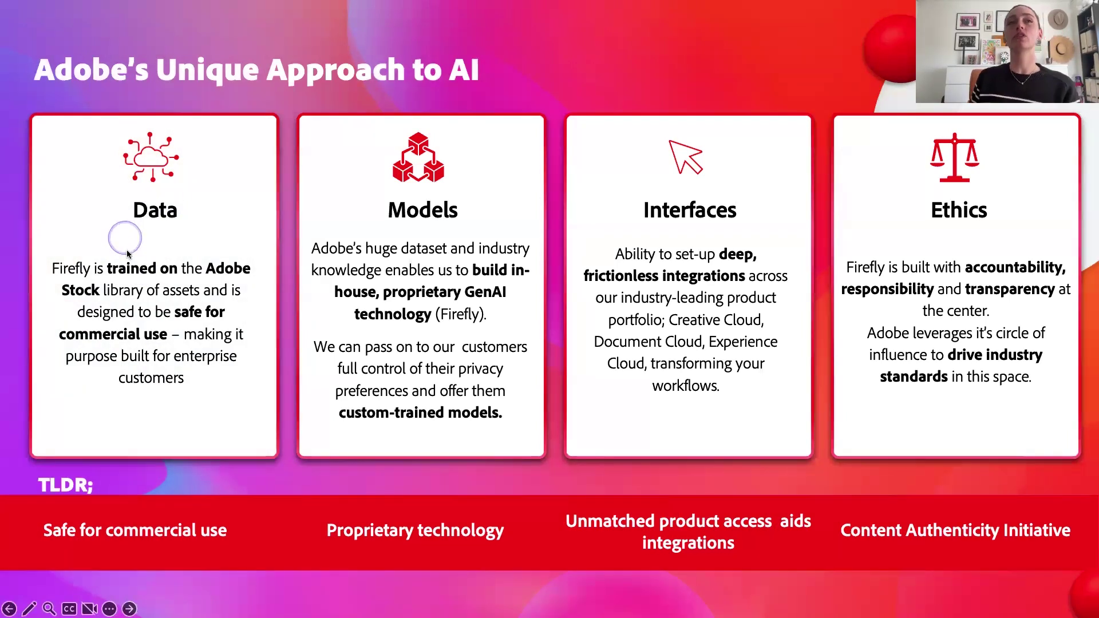
click(1043, 325)
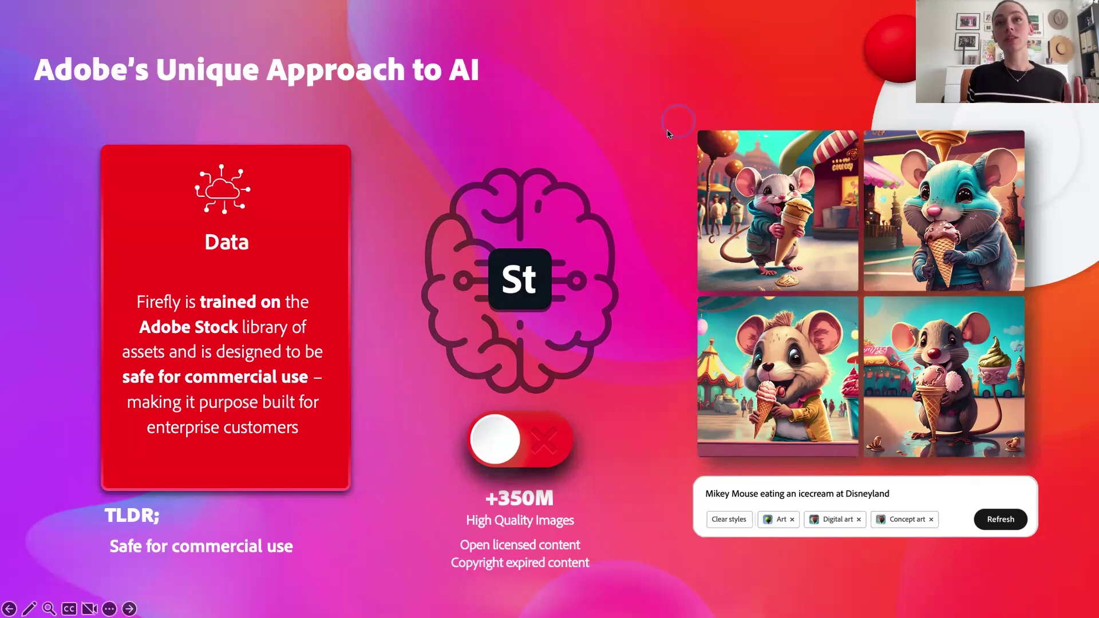
- Advance the Data slide through its Adobe Stock training and Indemnification animations to the Getty Images lawsuit article
click(538, 308)
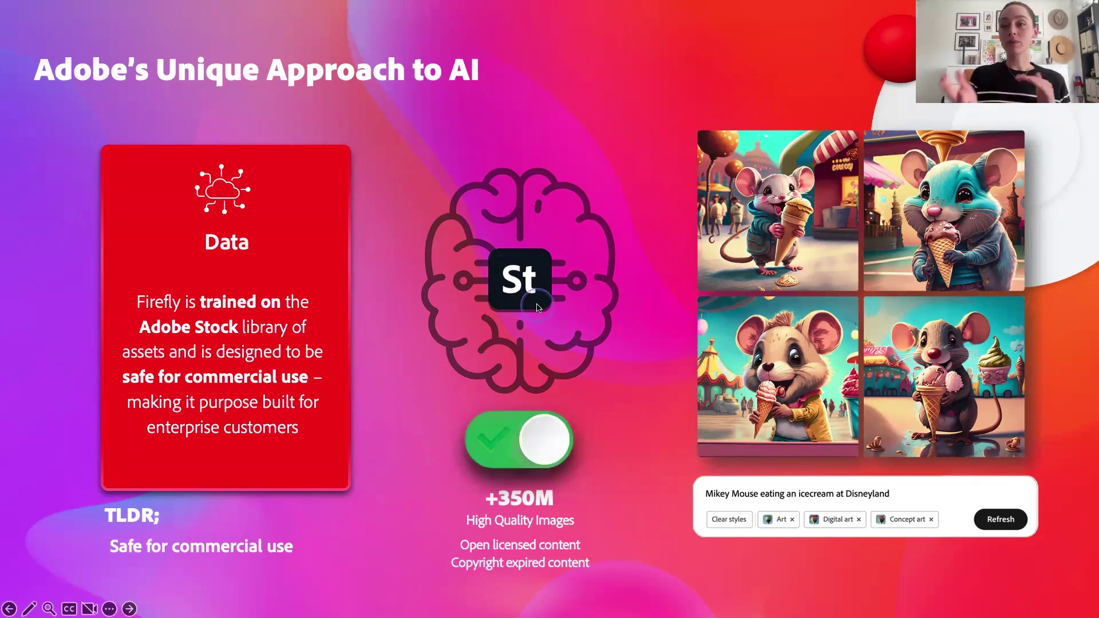
click(532, 469)
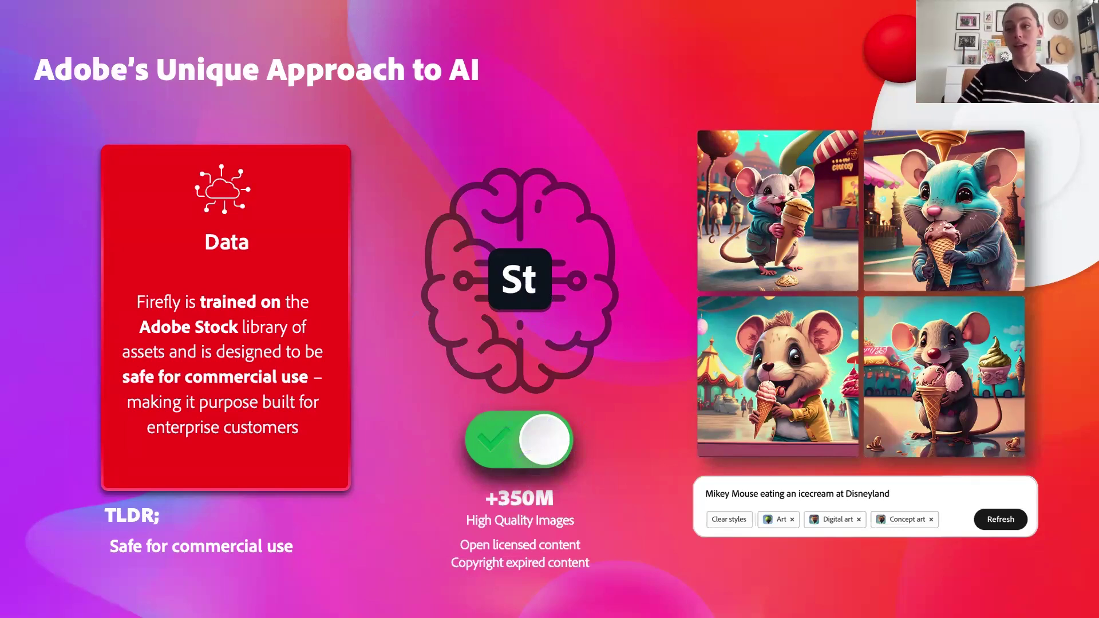
click(532, 470)
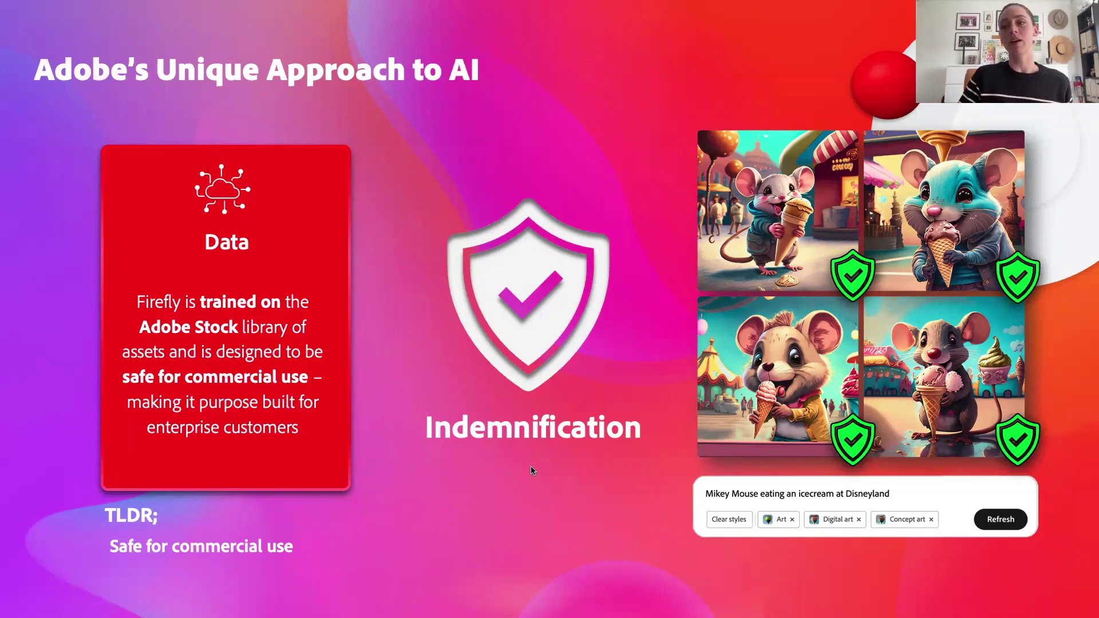
key(Right)
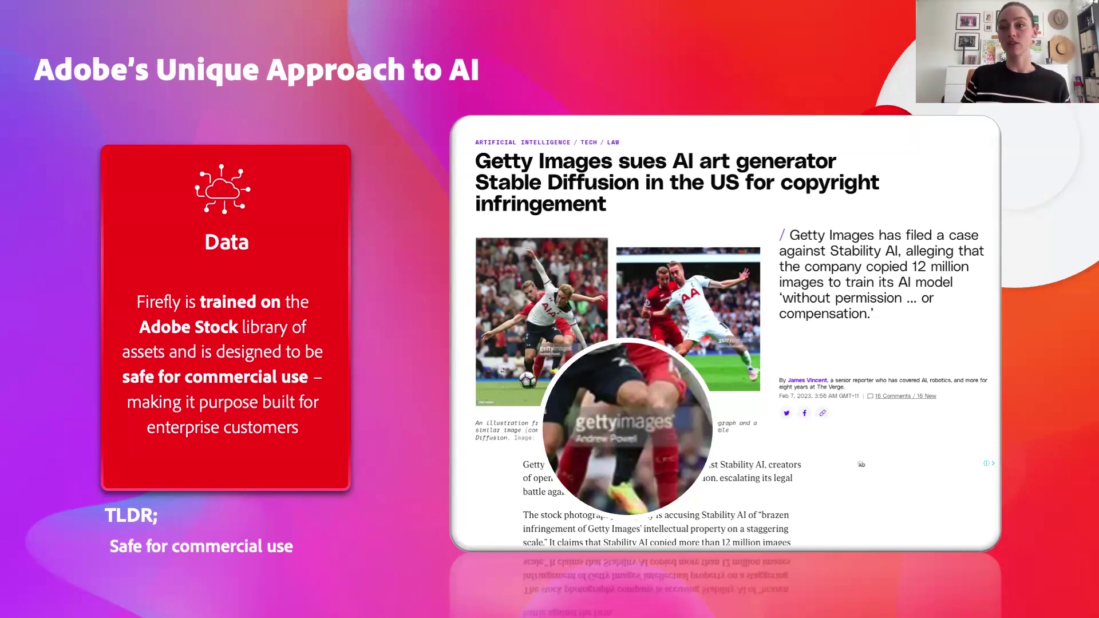
- Continue the slide show past the four-pillar overview, the Content Authenticity Initiative slide and the diagram of stages from creation to viewing
click(592, 448)
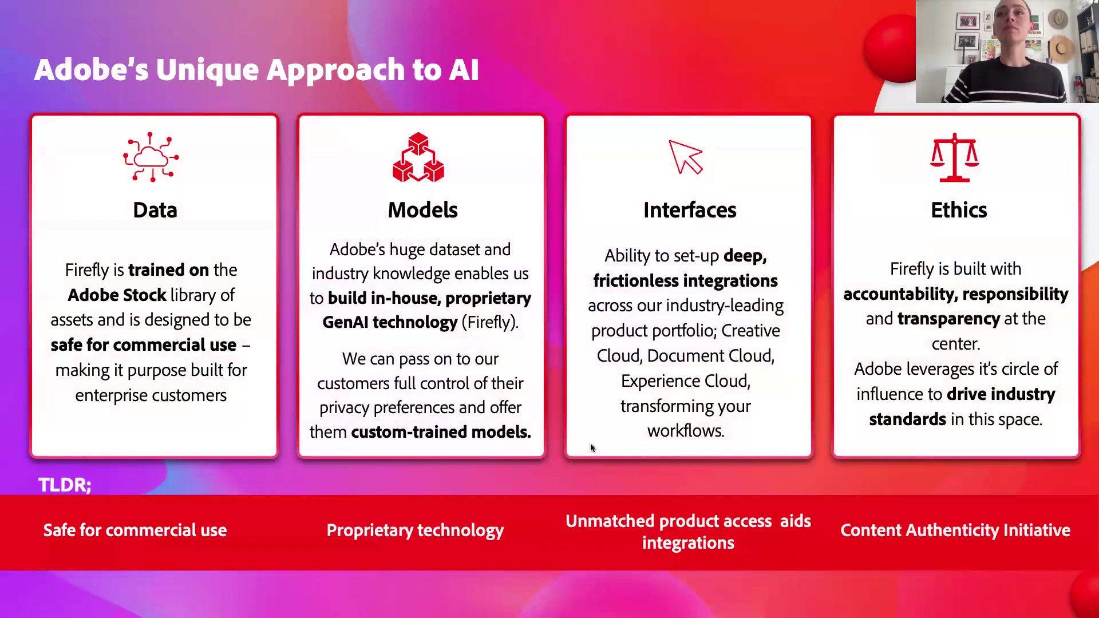
click(592, 448)
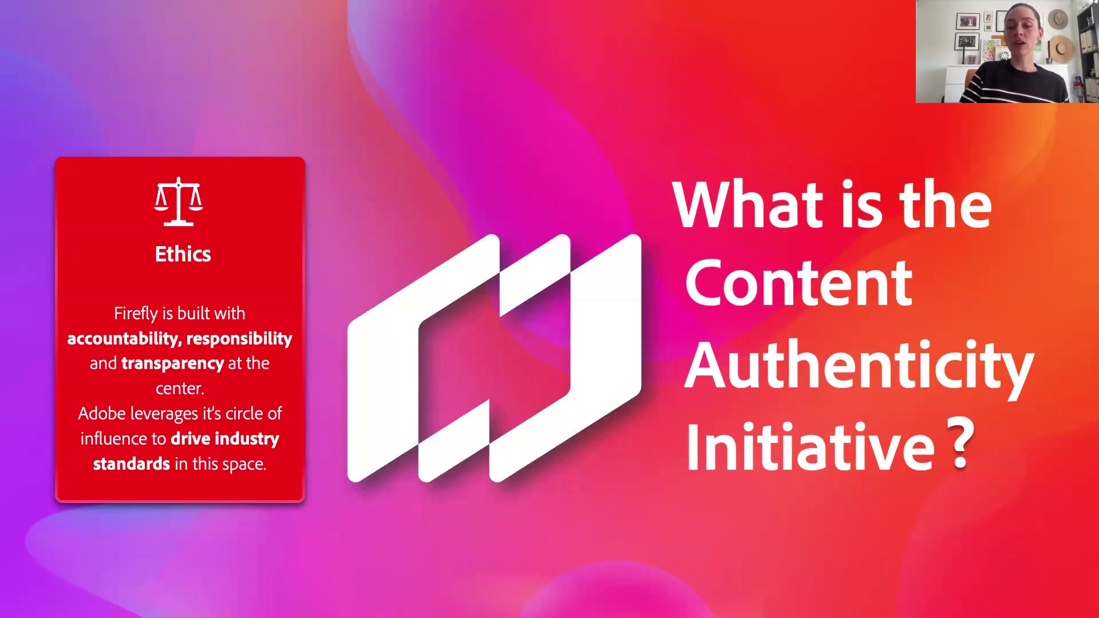
key(Right)
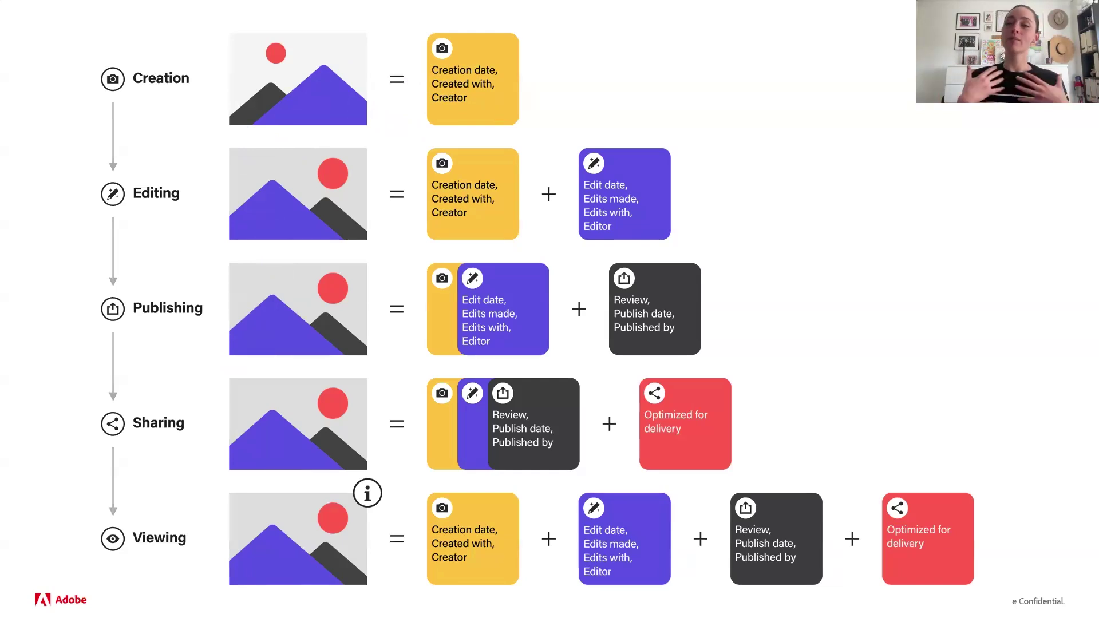
click(238, 352)
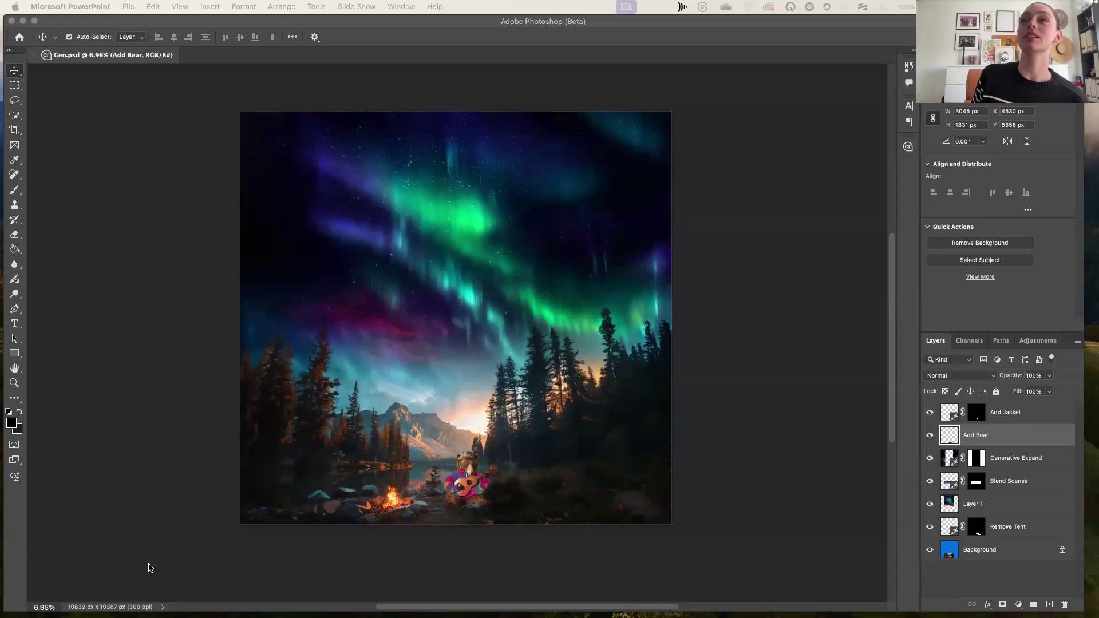
- Switch to Adobe Photoshop (Beta) and open the Content Credentials settings for Gen.psd
click(449, 248)
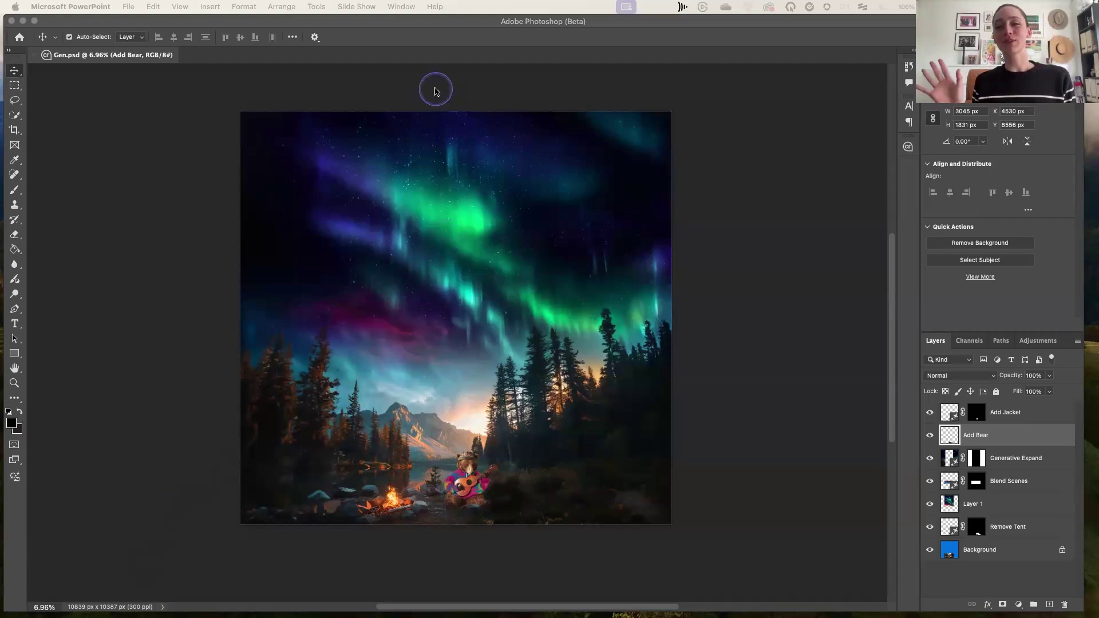
click(909, 149)
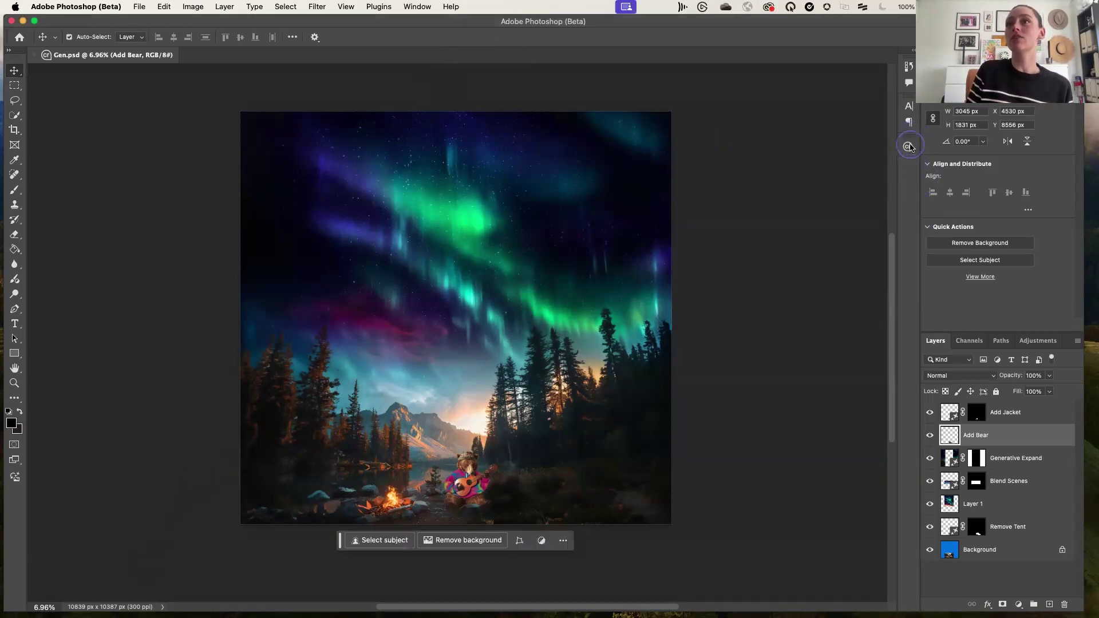
click(908, 147)
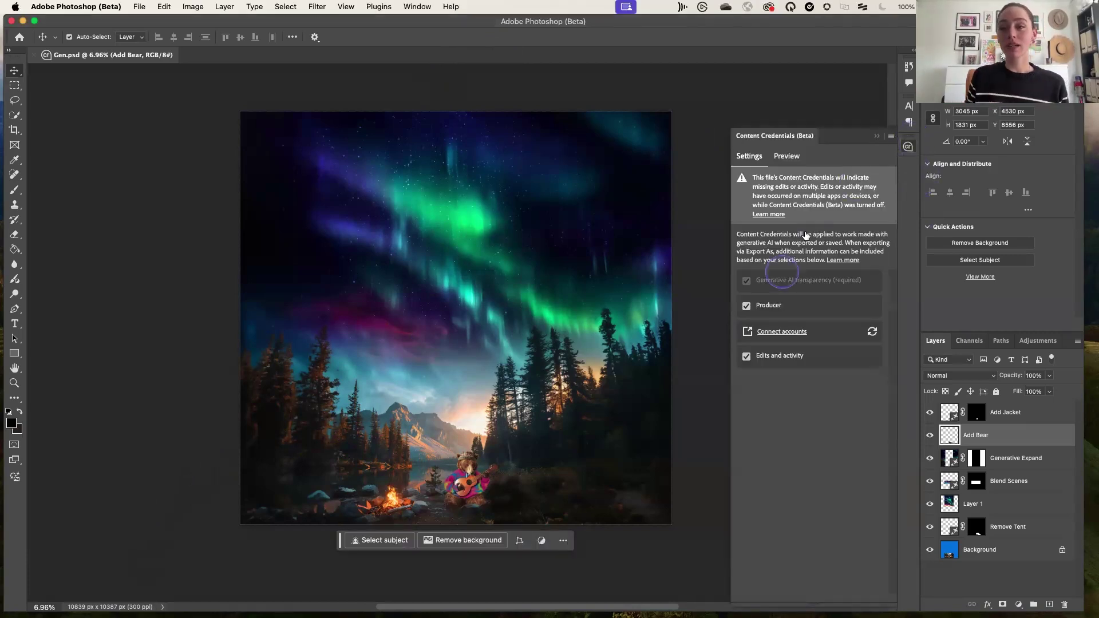
- Preview the Content Credentials of Gen.psd and examine the recorded edits, ingredients, AI models used and issuer
click(789, 155)
scroll(830, 351, down, 5)
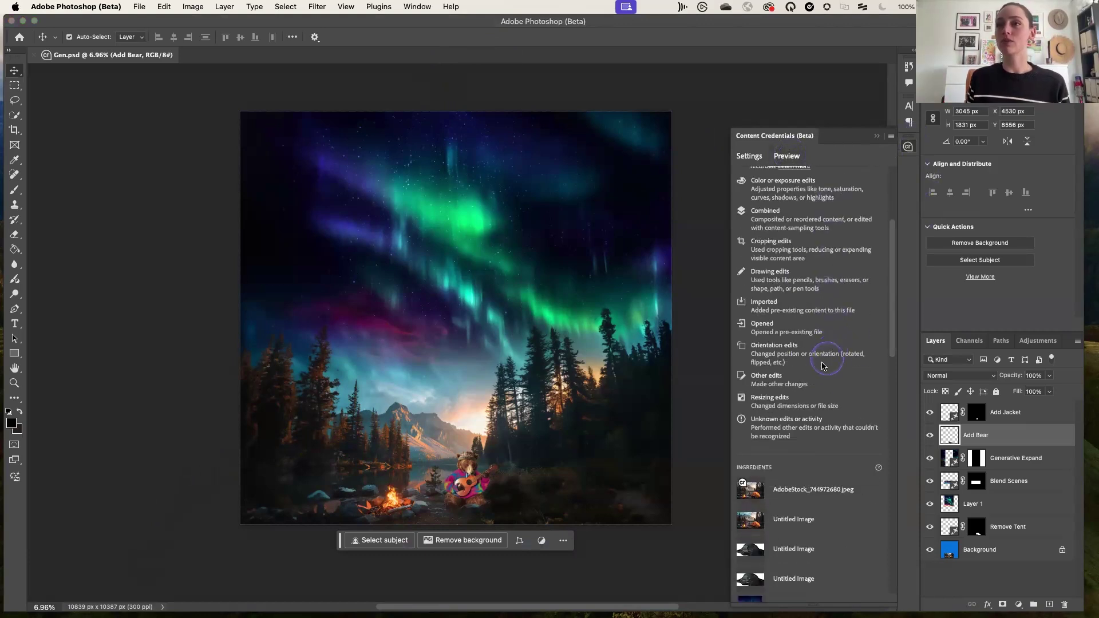
scroll(823, 366, up, 4)
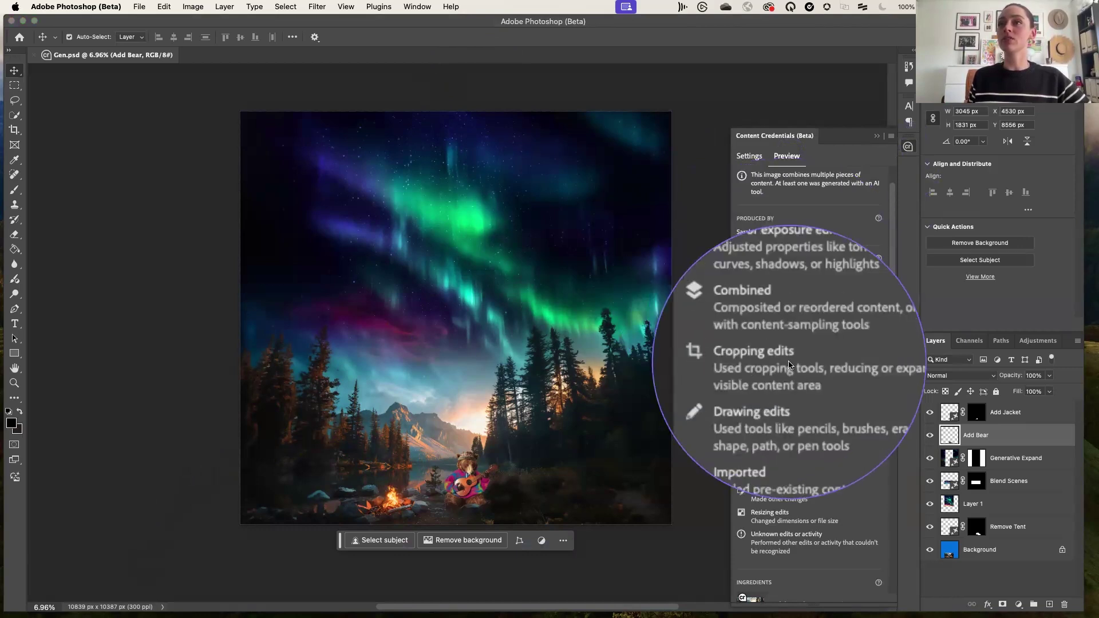
scroll(789, 364, down, 10)
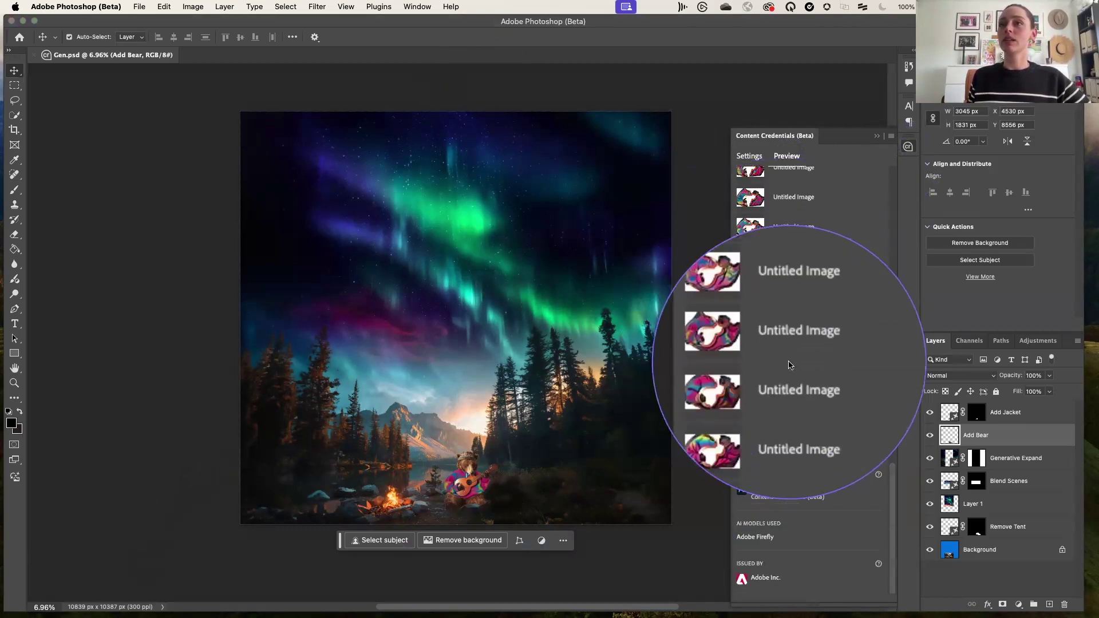
scroll(788, 365, down, 3)
click(722, 493)
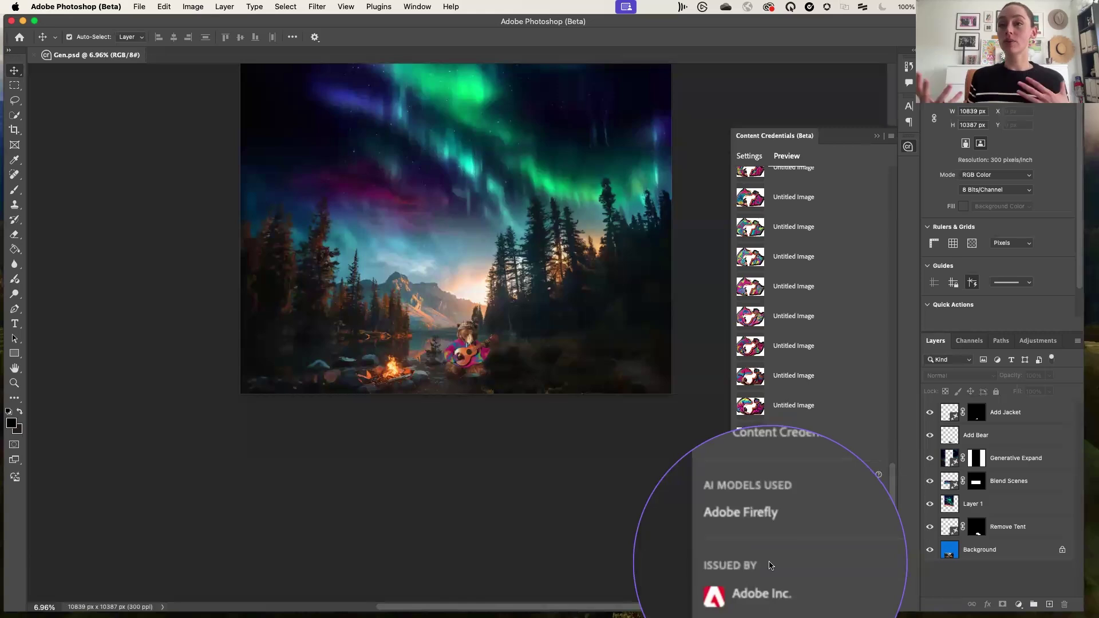
- Switch to the Adobe Express home page and glance over its project types and quick actions
click(603, 352)
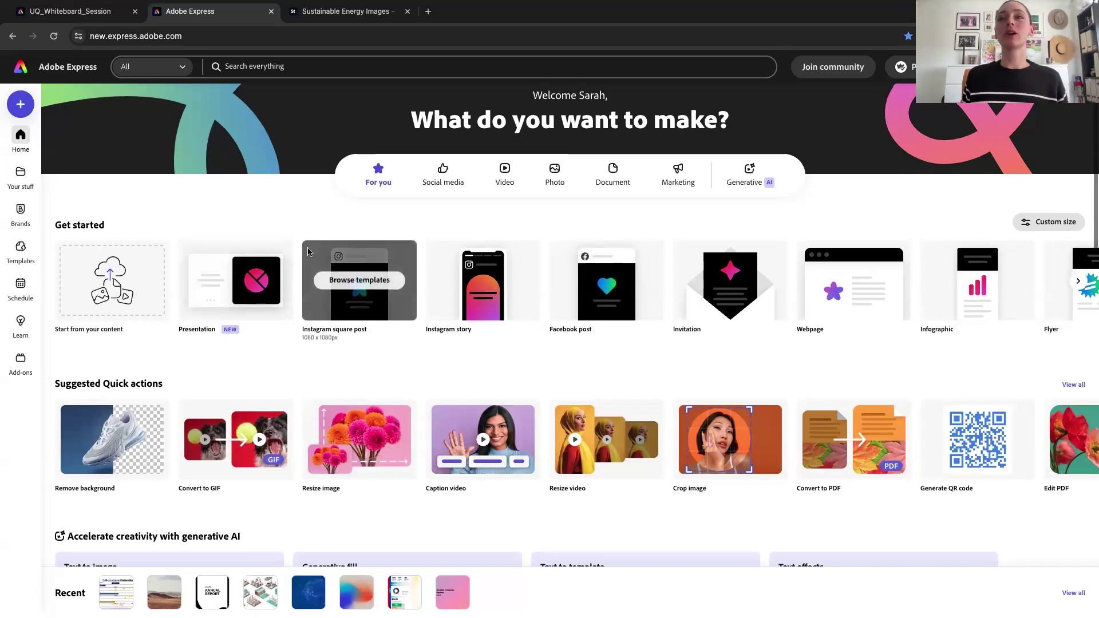
scroll(308, 252, down, 1)
scroll(308, 252, up, 2)
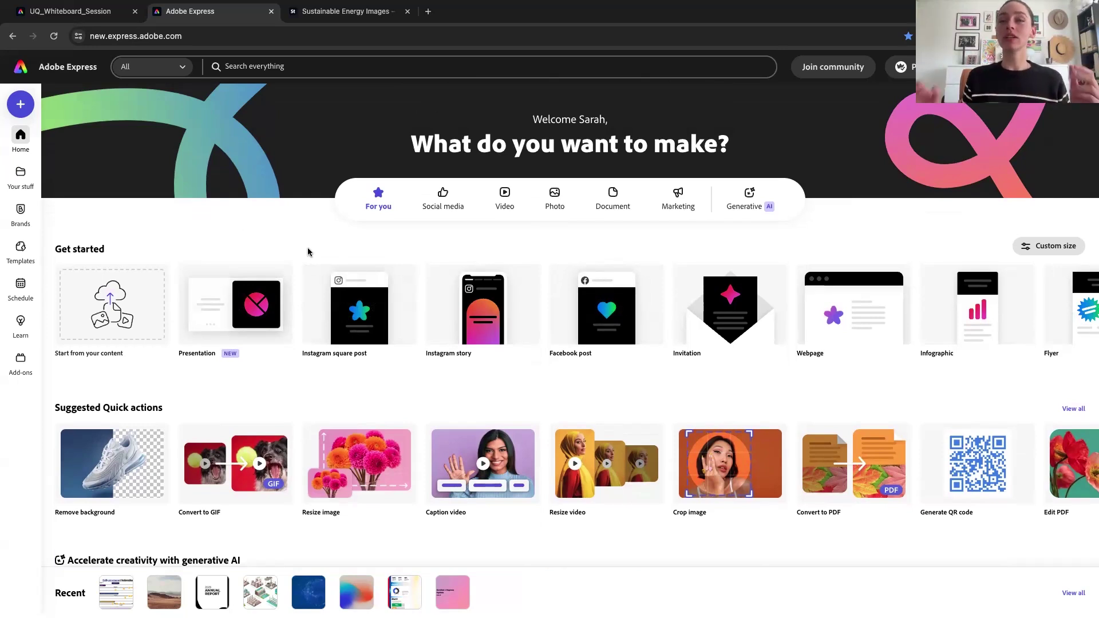
- Limit the Adobe Express search to Templates and search for "infographics"
click(336, 65)
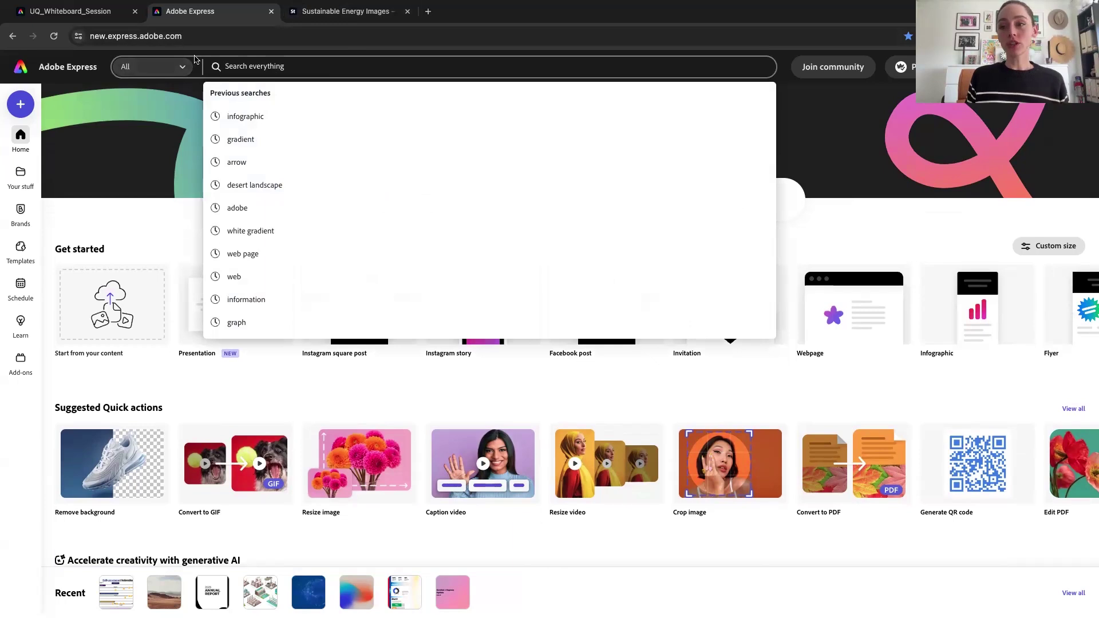
click(181, 70)
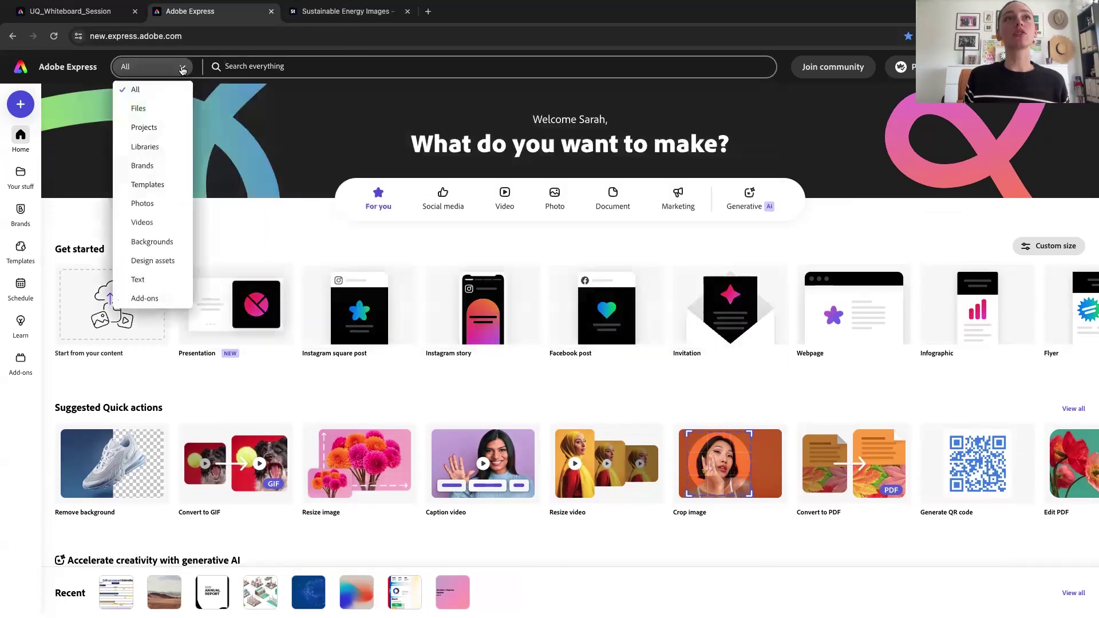
click(147, 186)
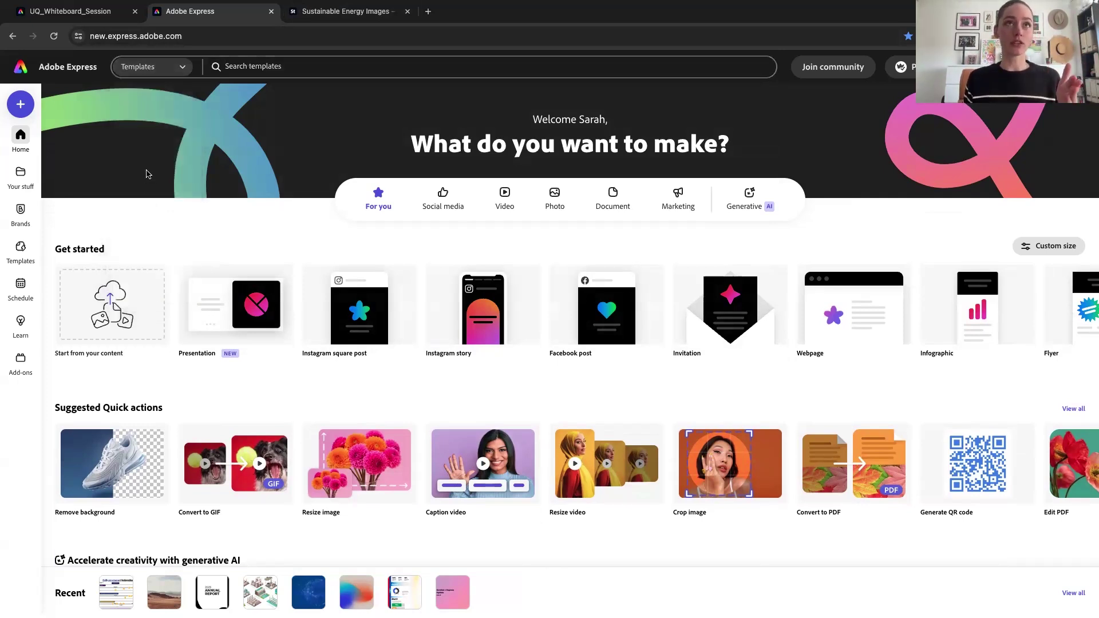
click(284, 69)
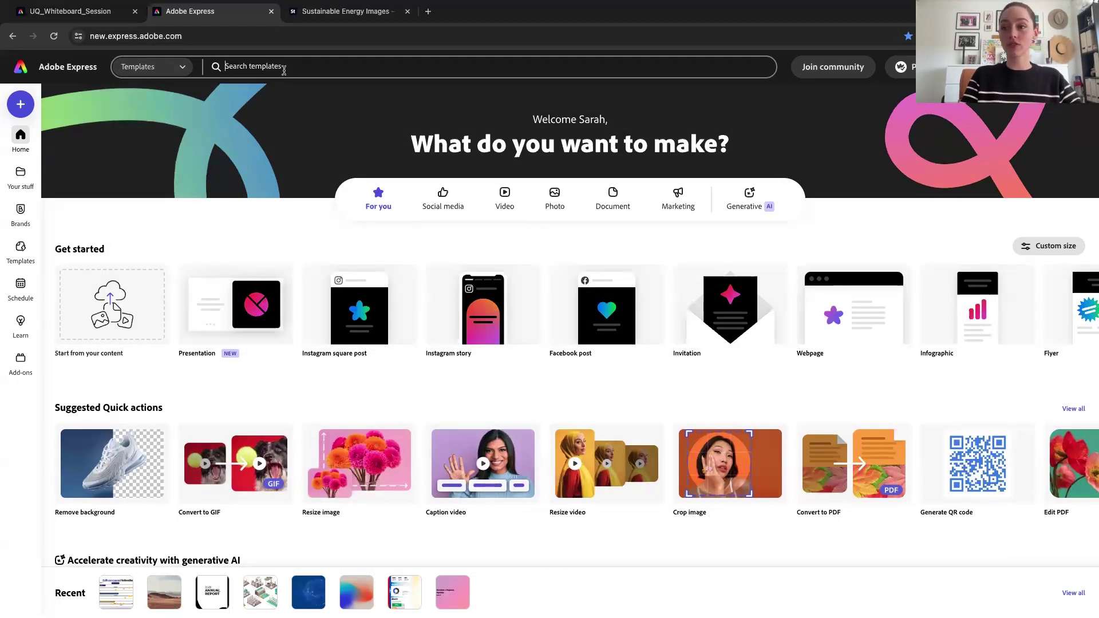
text(inf)
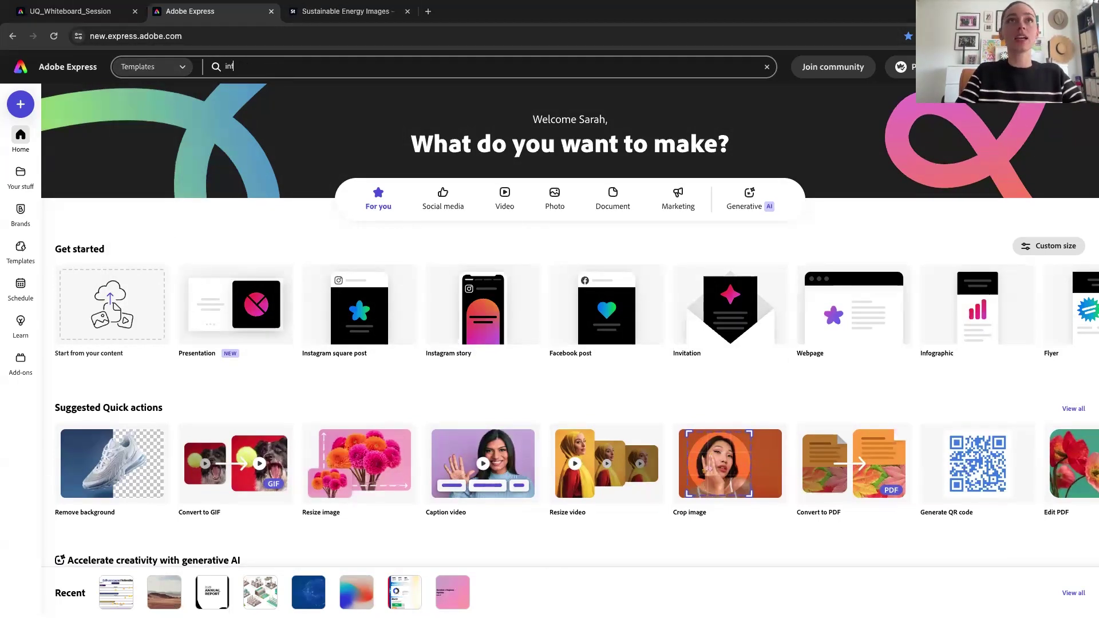
text(ogra)
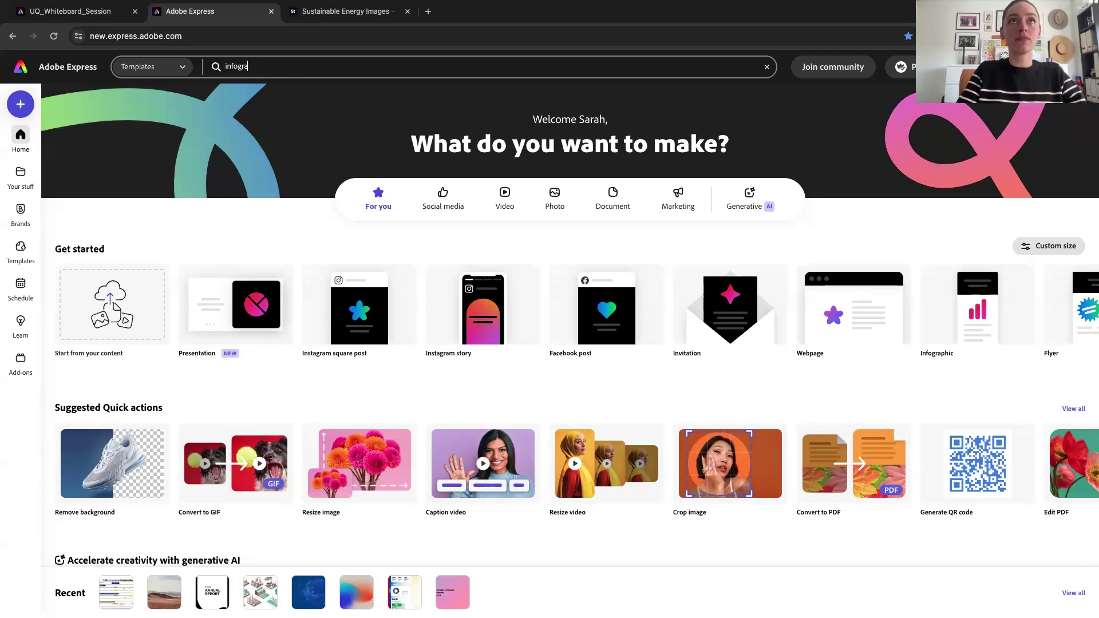
text(phics)
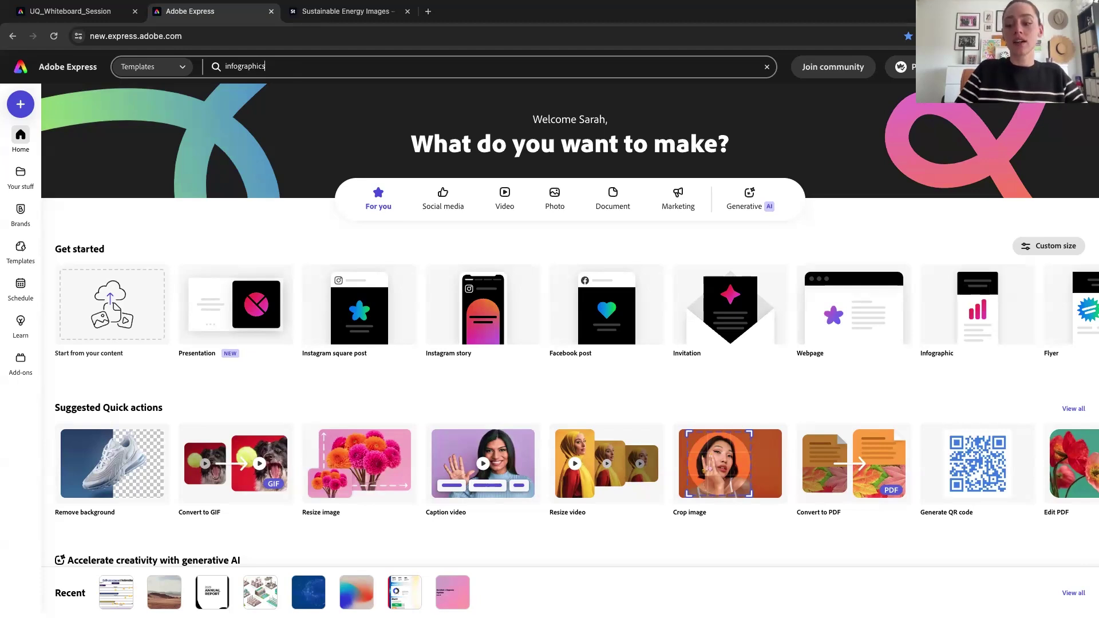
key(Return)
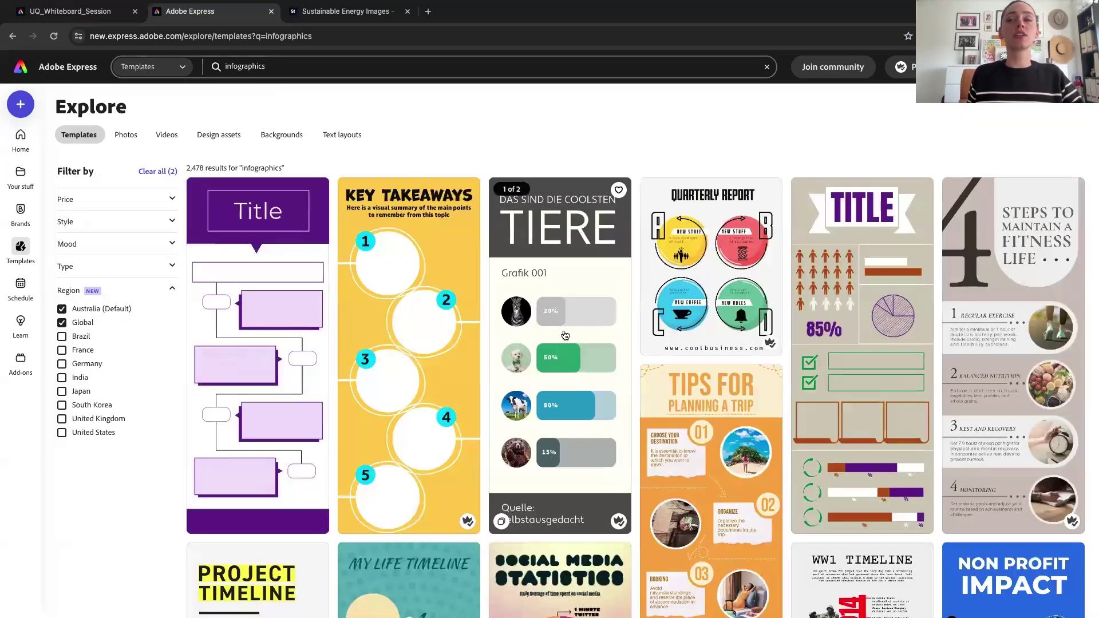
- Browse the infographic templates and open the Black and Orange Non Profit Infographic template for customizing
scroll(565, 335, down, 5)
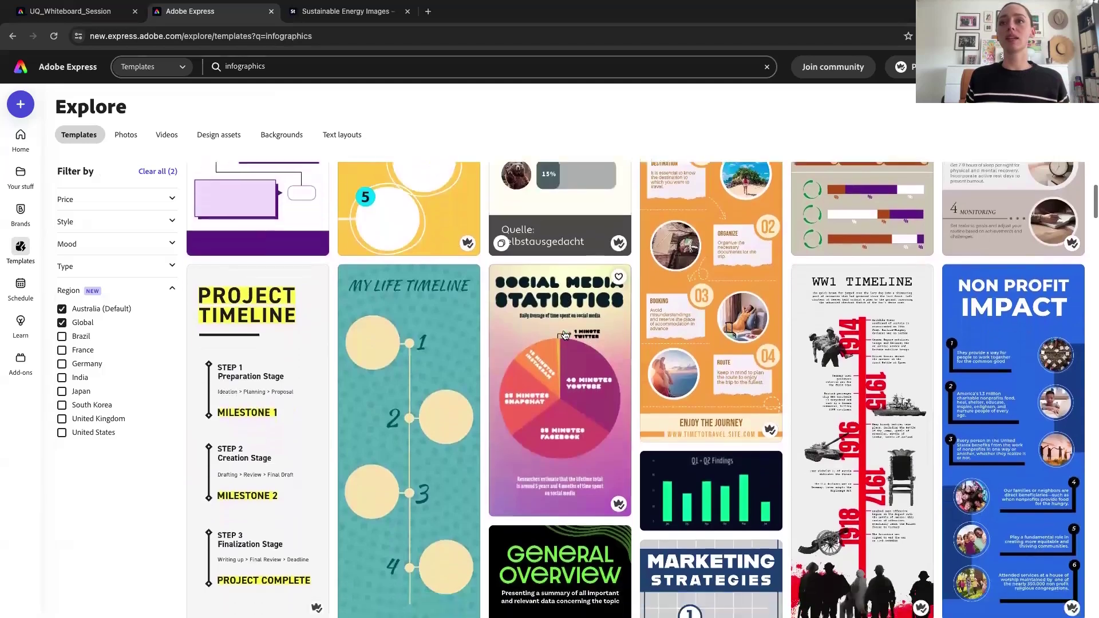
scroll(565, 335, down, 3)
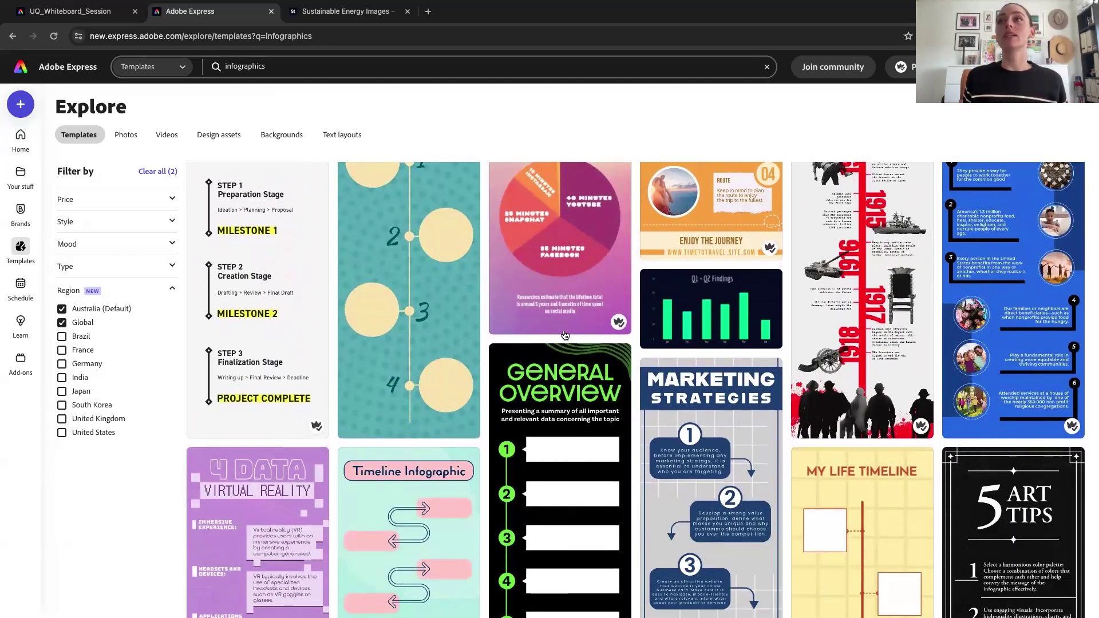
scroll(522, 325, down, 1)
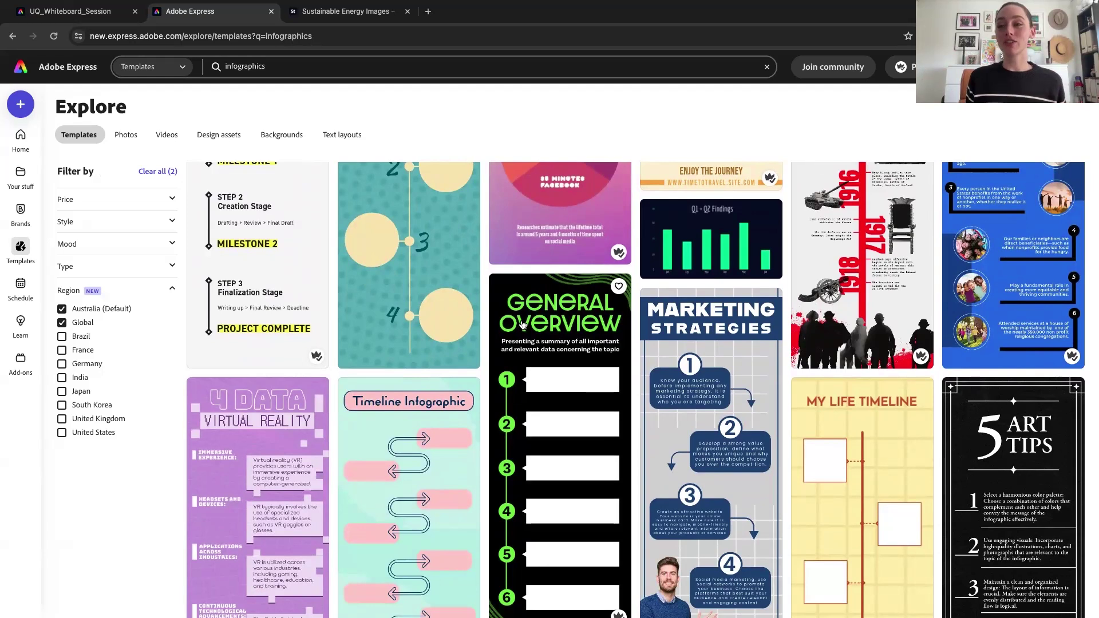
scroll(617, 396, up, 3)
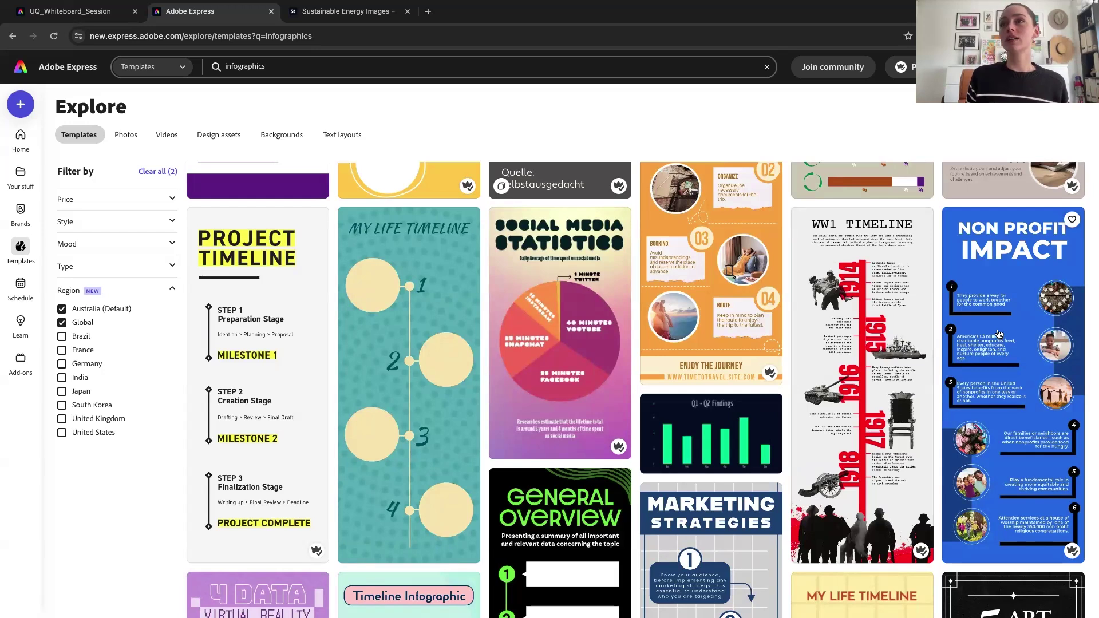
click(998, 333)
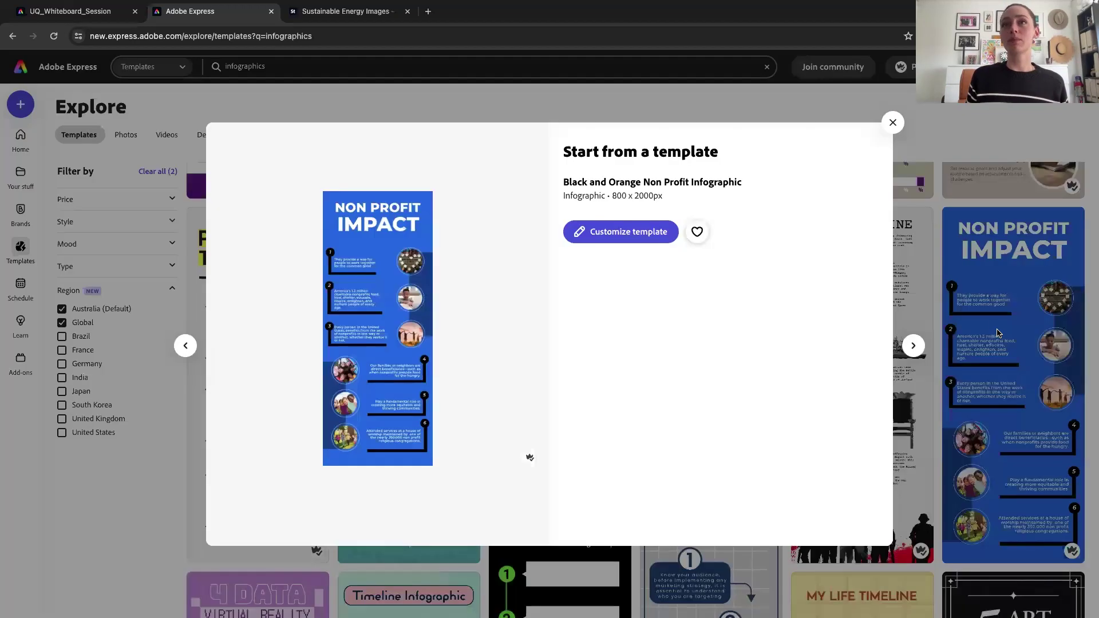
click(603, 232)
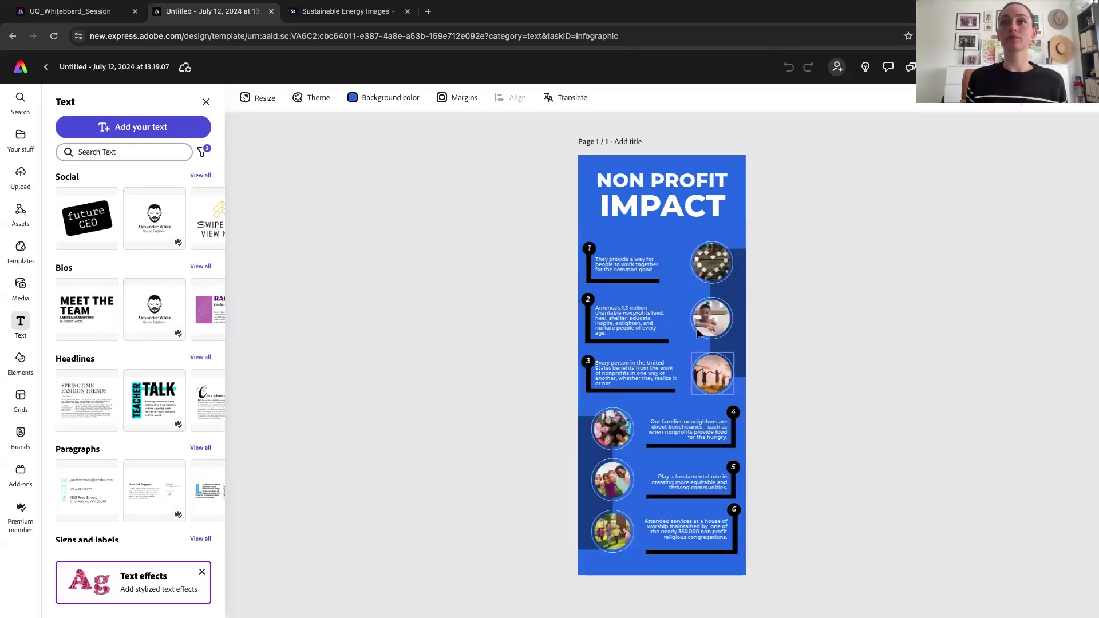
- Inspect the infographic's groups up close by selecting the first text block, the uppermost round photo and the second text block in turn
click(613, 266)
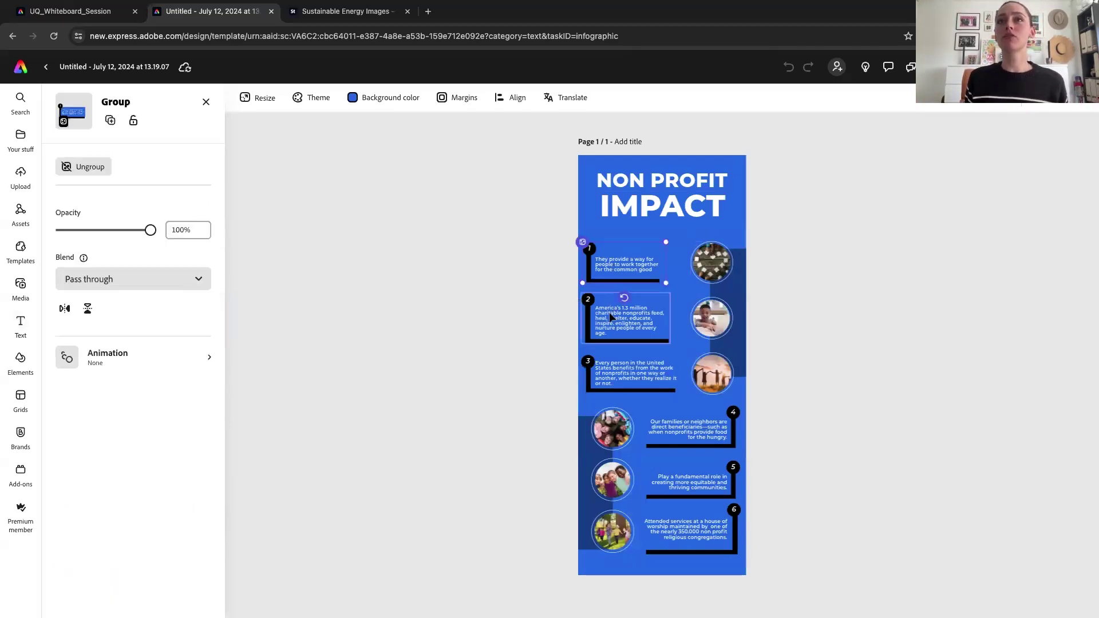
ctrl+scroll(703, 331, up, 3)
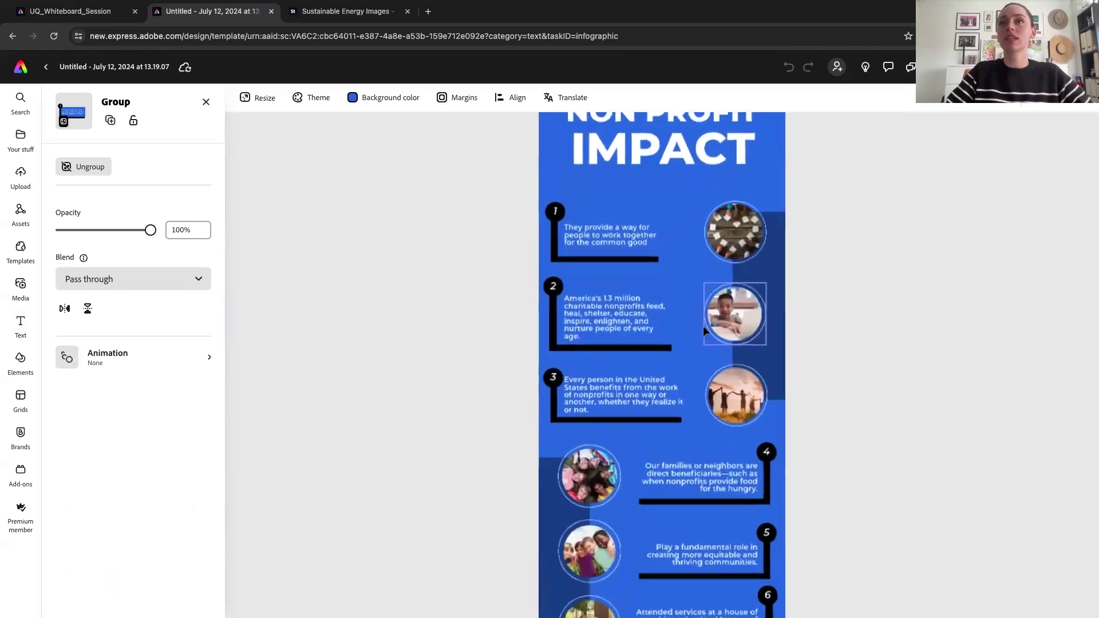
scroll(703, 325, up, 2)
click(743, 331)
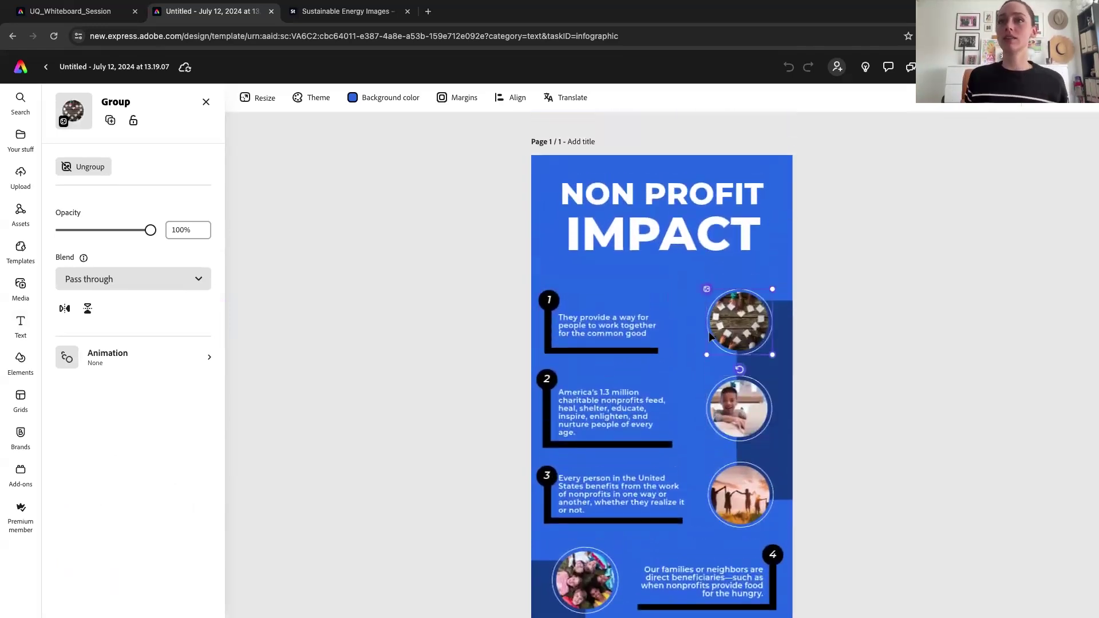
click(597, 329)
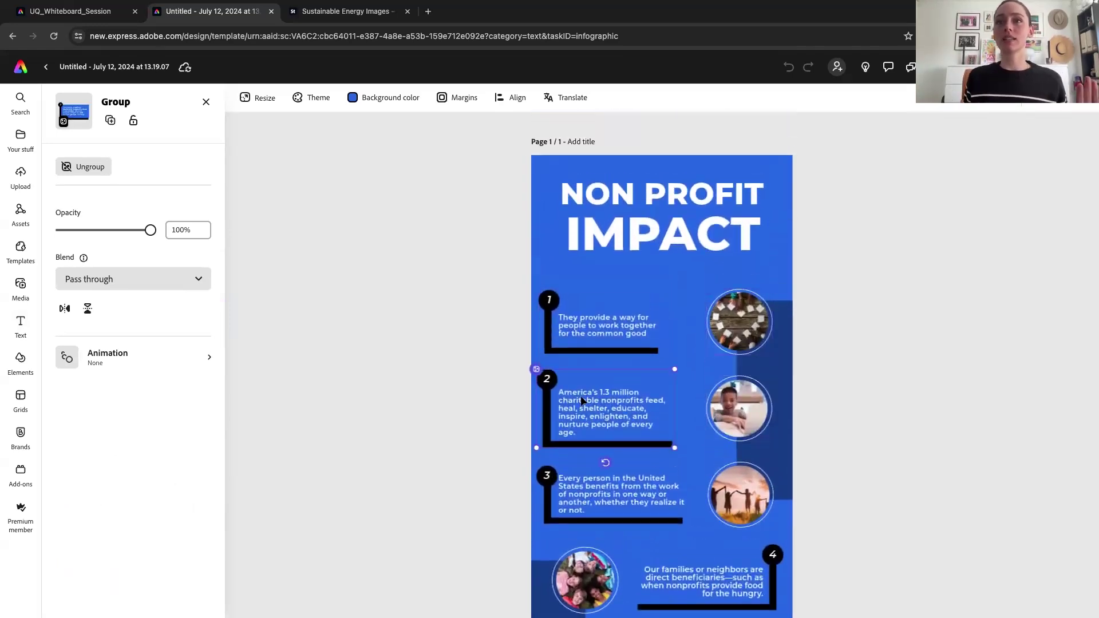
- Select the text inside the first numbered block to inspect its font and formatting options
click(587, 321)
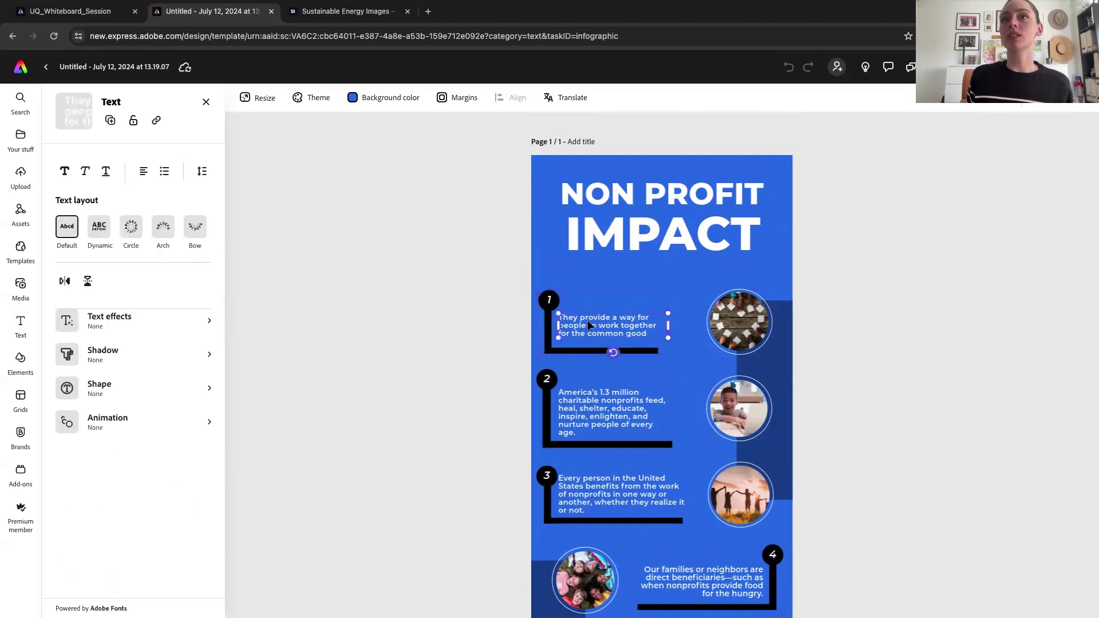
click(447, 305)
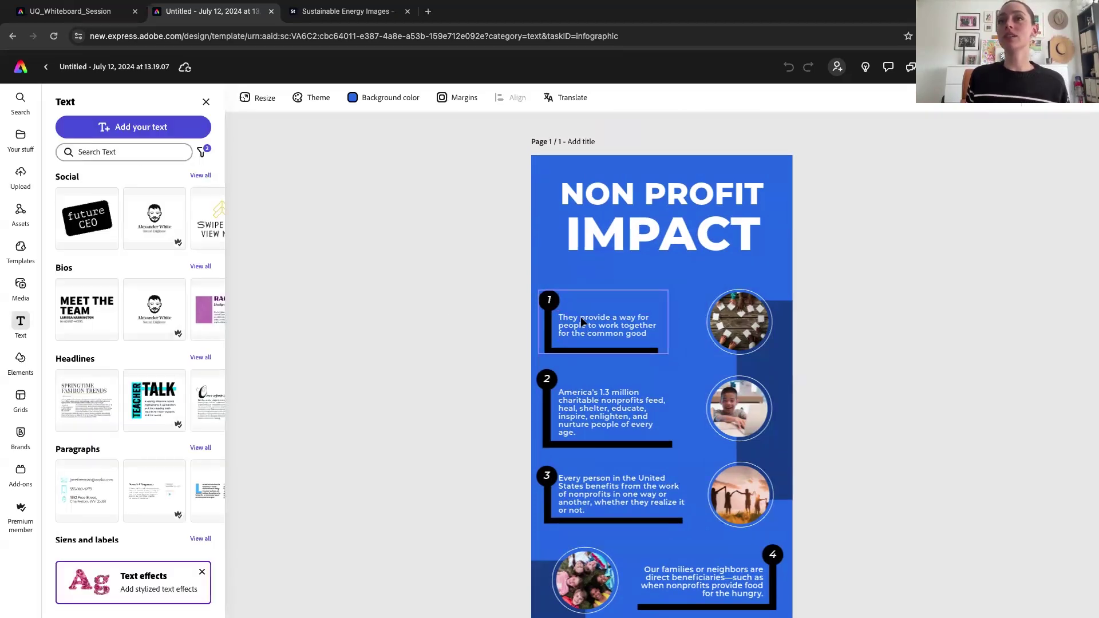
click(580, 326)
click(582, 323)
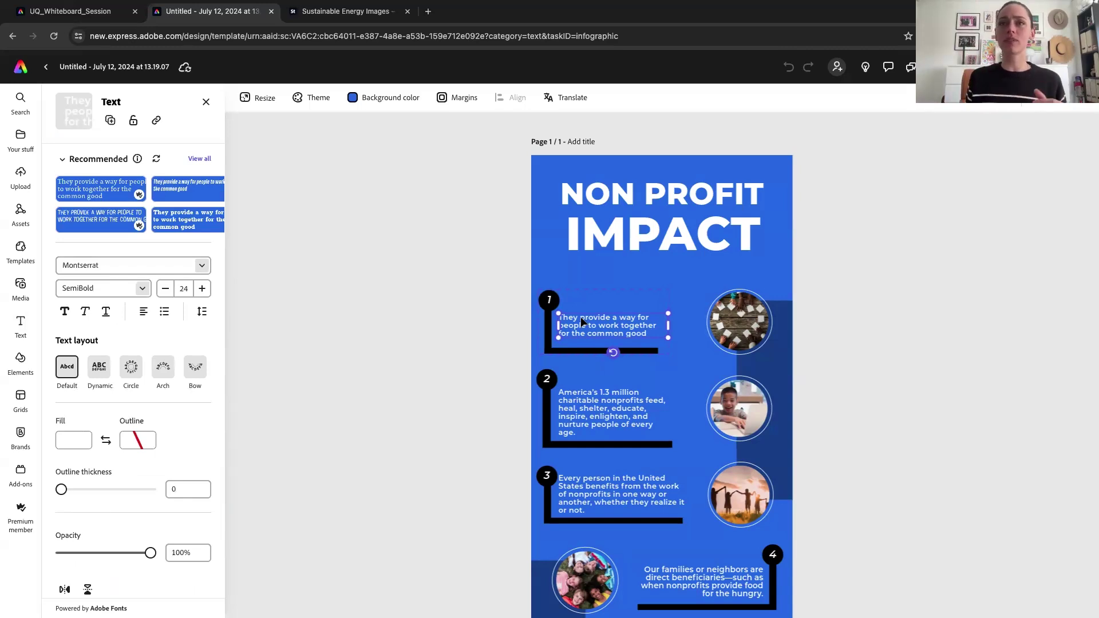
click(520, 324)
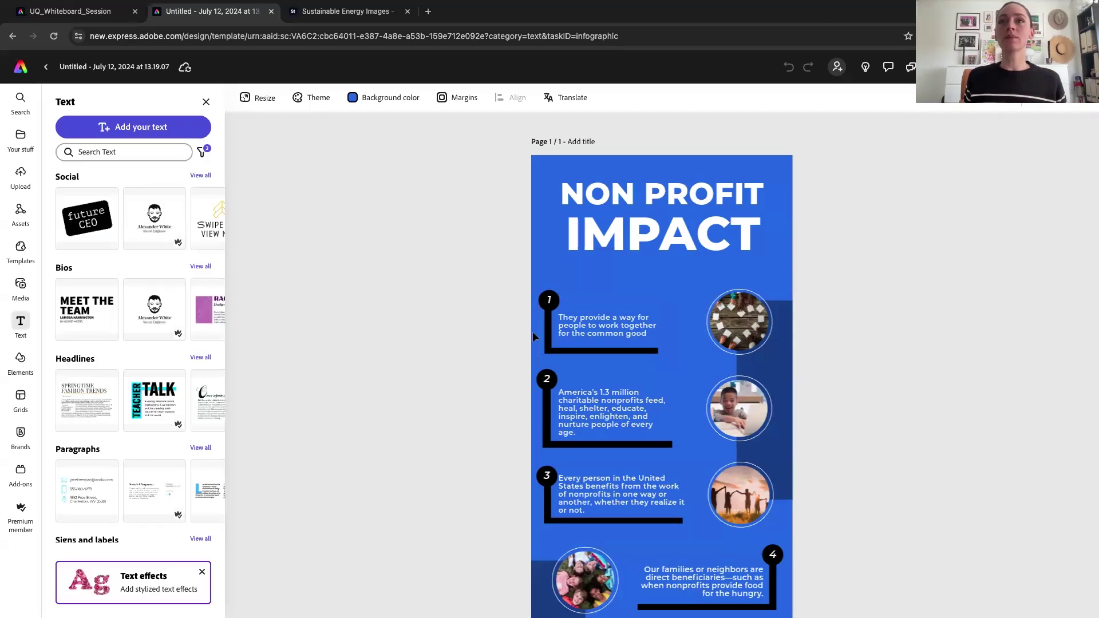
- Ungroup the first numbered text block so its text, number and black bracket are separate objects
click(588, 333)
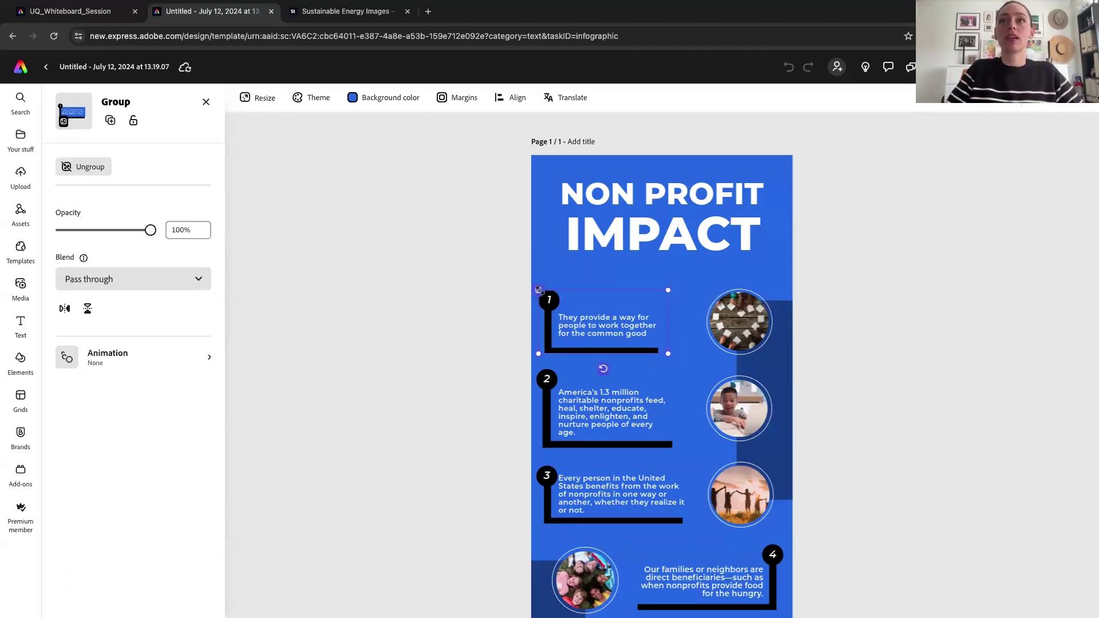
scroll(564, 293, up, 5)
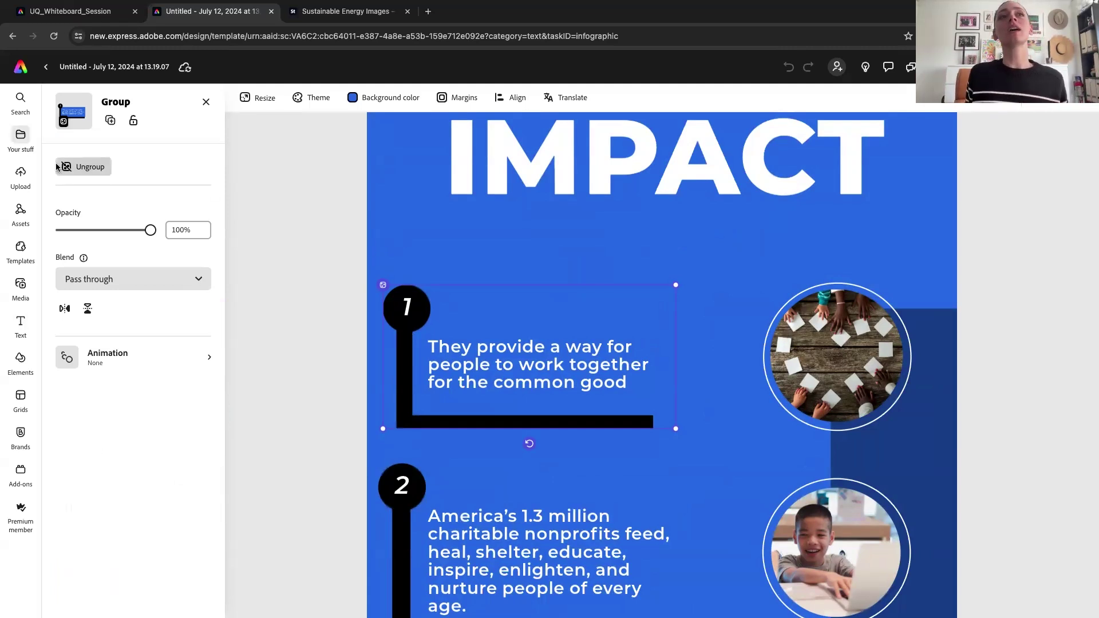
click(90, 168)
click(271, 294)
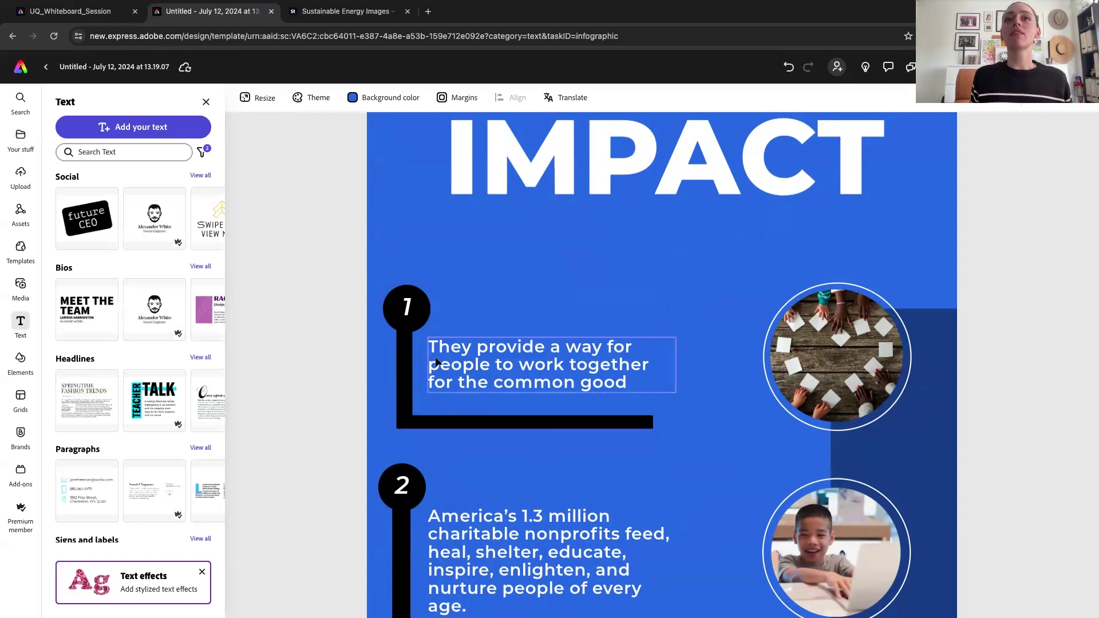
- Try moving the first block's text and black bracket independently, and undo both moves
click(458, 369)
drag(458, 369, 538, 323)
drag(438, 424, 536, 431)
drag(489, 499, 512, 493)
key(super+z)
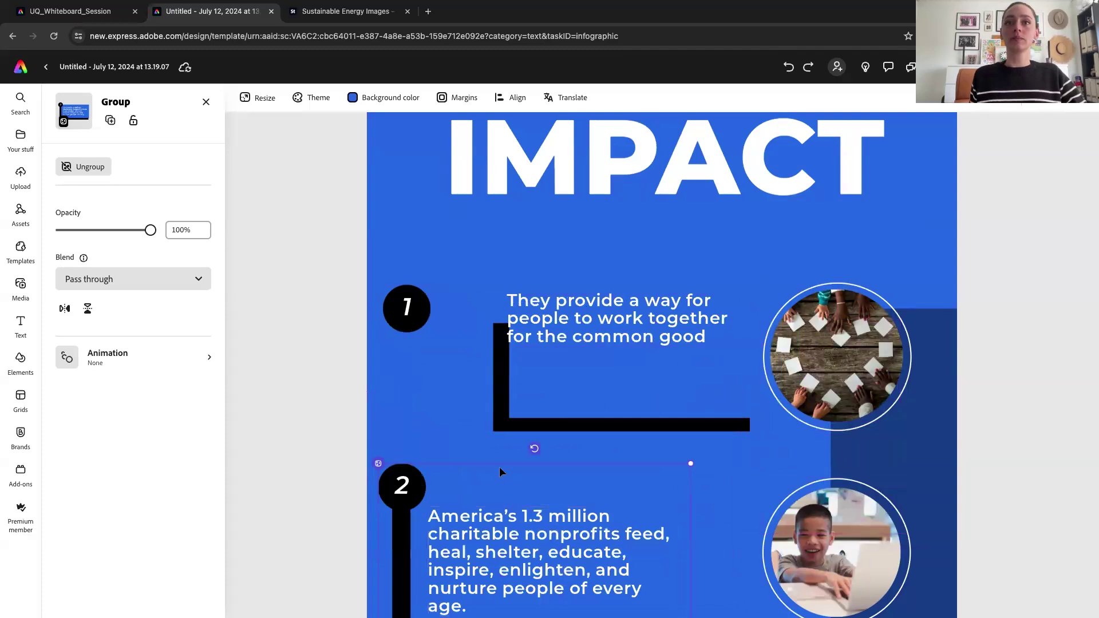
key(super+z)
key(super+z)
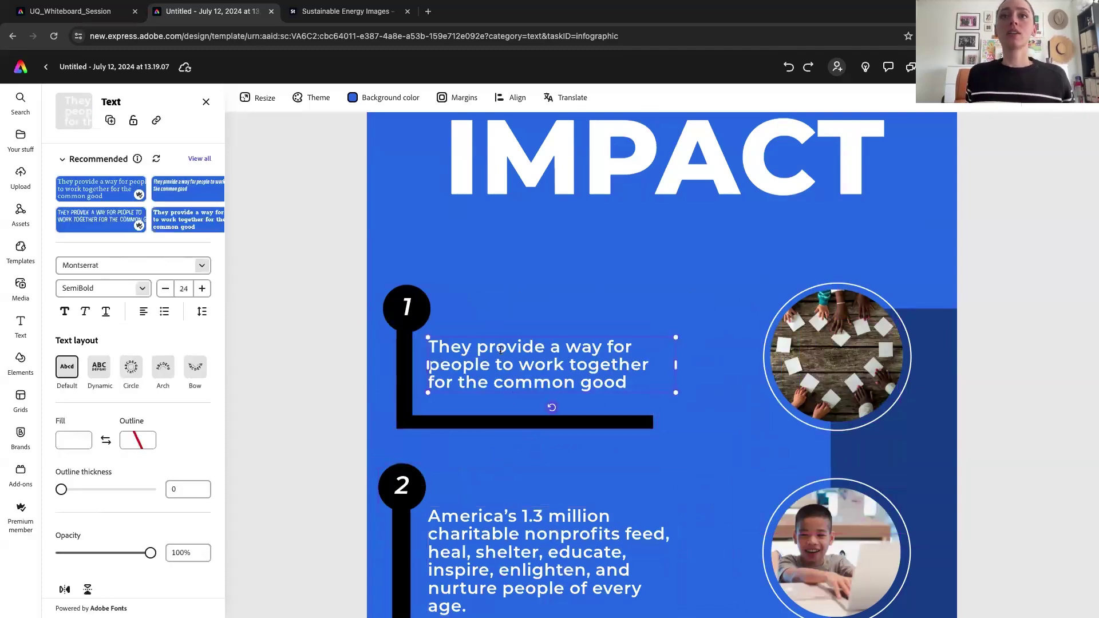
- Try overwriting the first block's text with several lines of random placeholder letters, and undo the text edits
double_click(501, 350)
click(475, 385)
key(super+a)
key(BackSpace)
text(kjshadklsjd)
key(Return)
text(dskhkjhdsav)
key(Return)
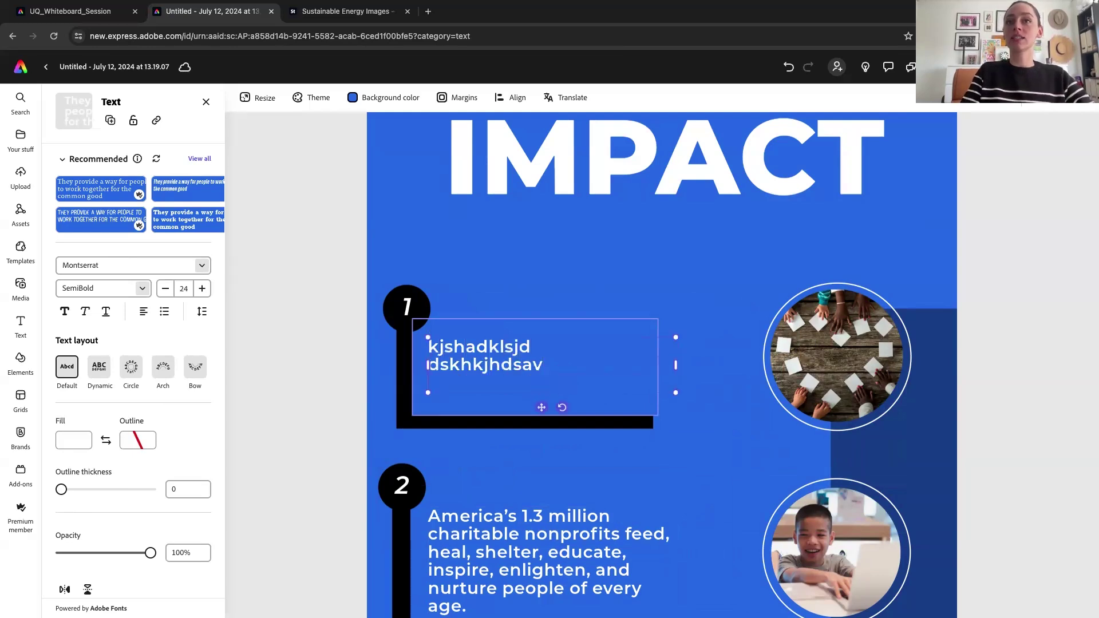
text(shadgj)
key(super+z)
key(super+z)
key(super+z)
key(super+z)
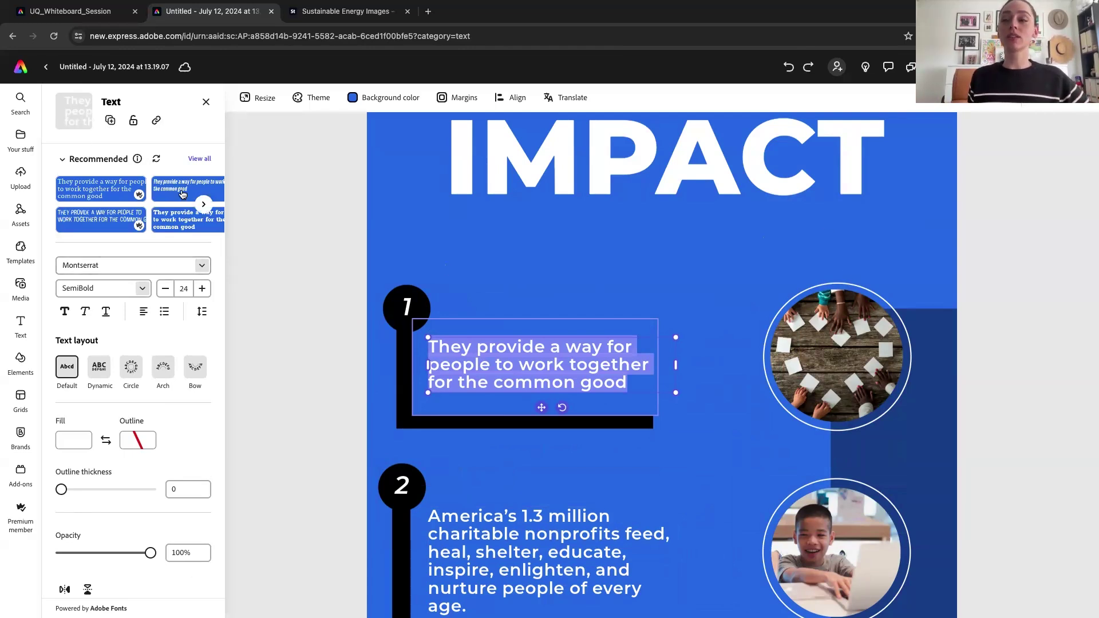
- Ungroup the uppermost round photo from its white ring
click(843, 343)
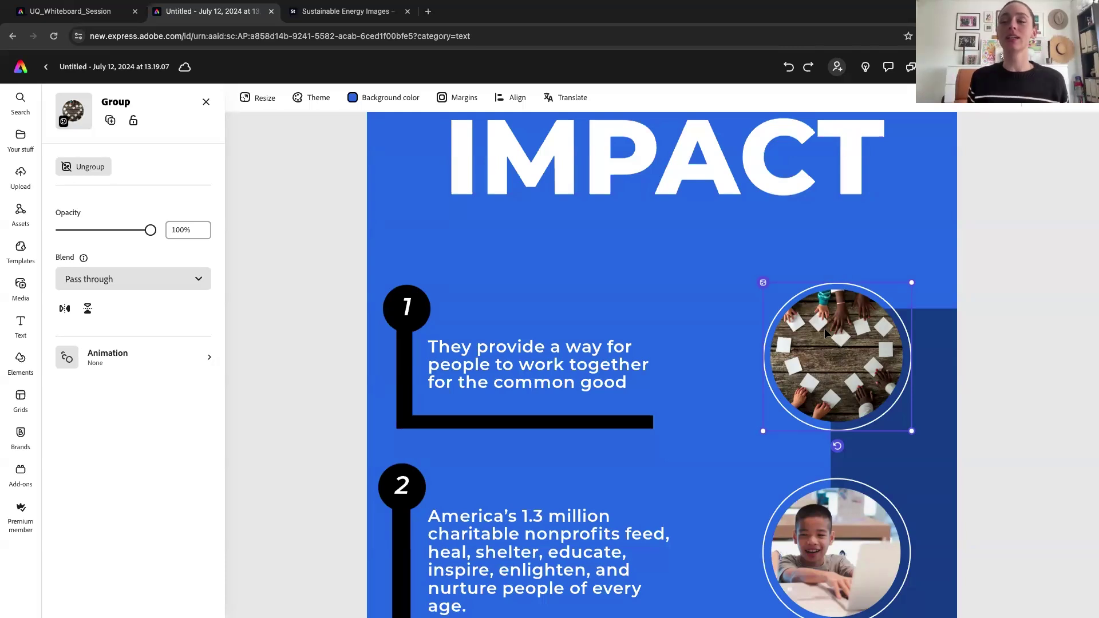
click(90, 166)
click(983, 335)
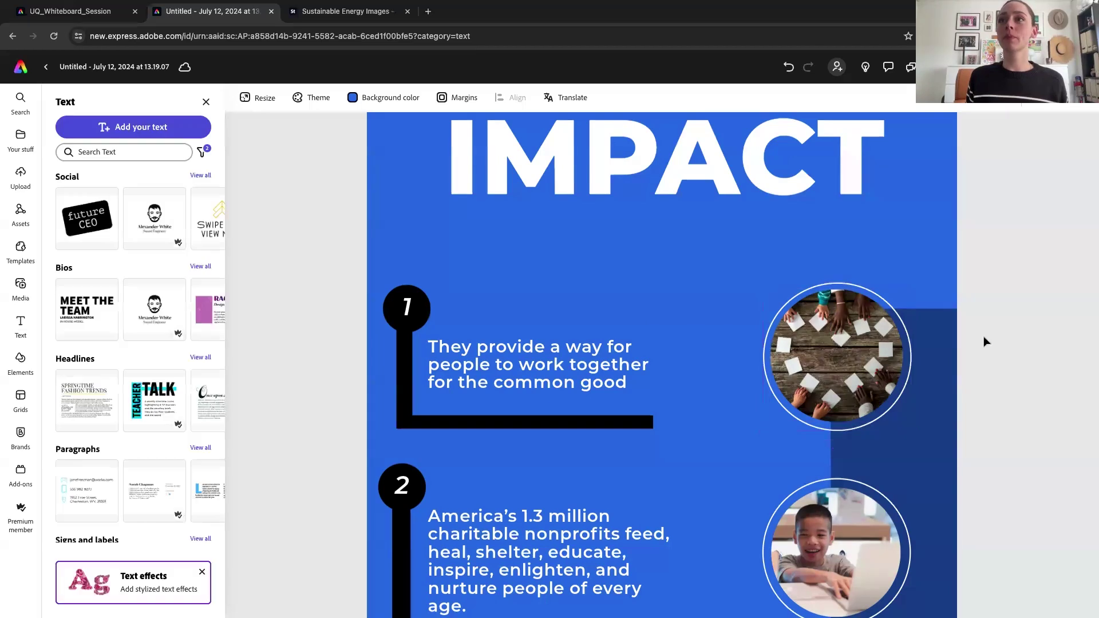
- Examine the ring over the uppermost photo, the dark blue rectangle behind it, the layer stack and the ring's arrange options
click(831, 330)
click(831, 331)
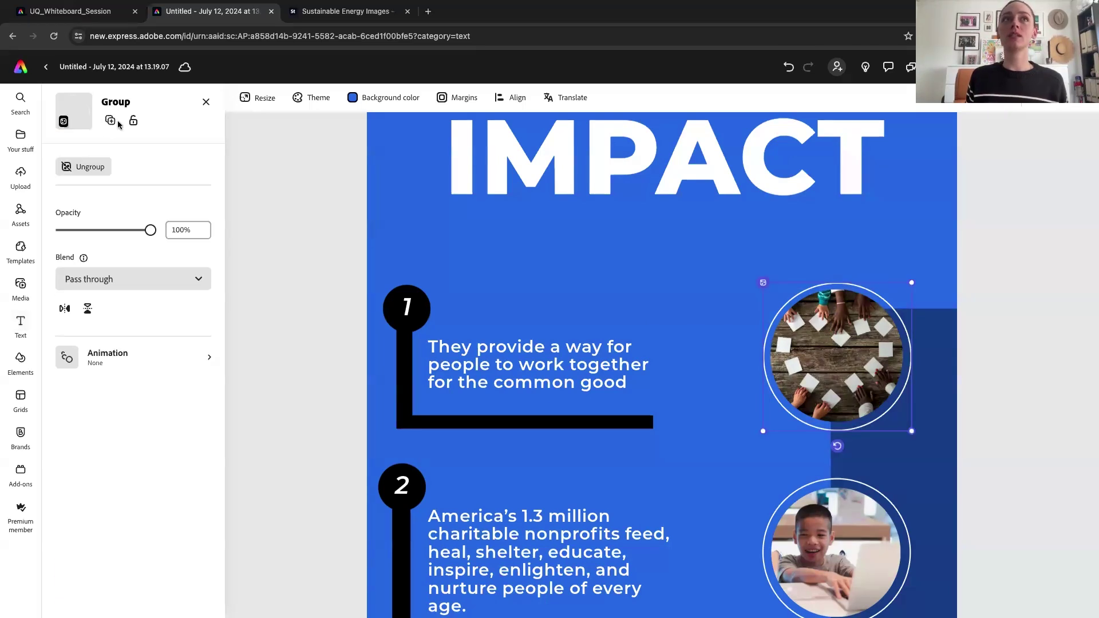
click(991, 385)
click(858, 352)
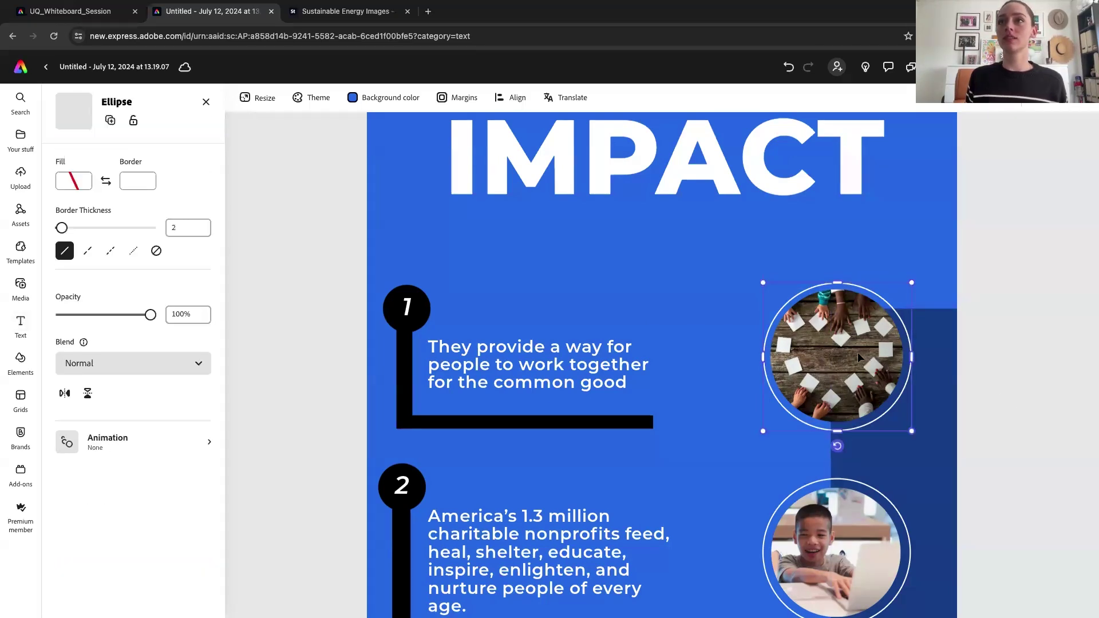
click(942, 316)
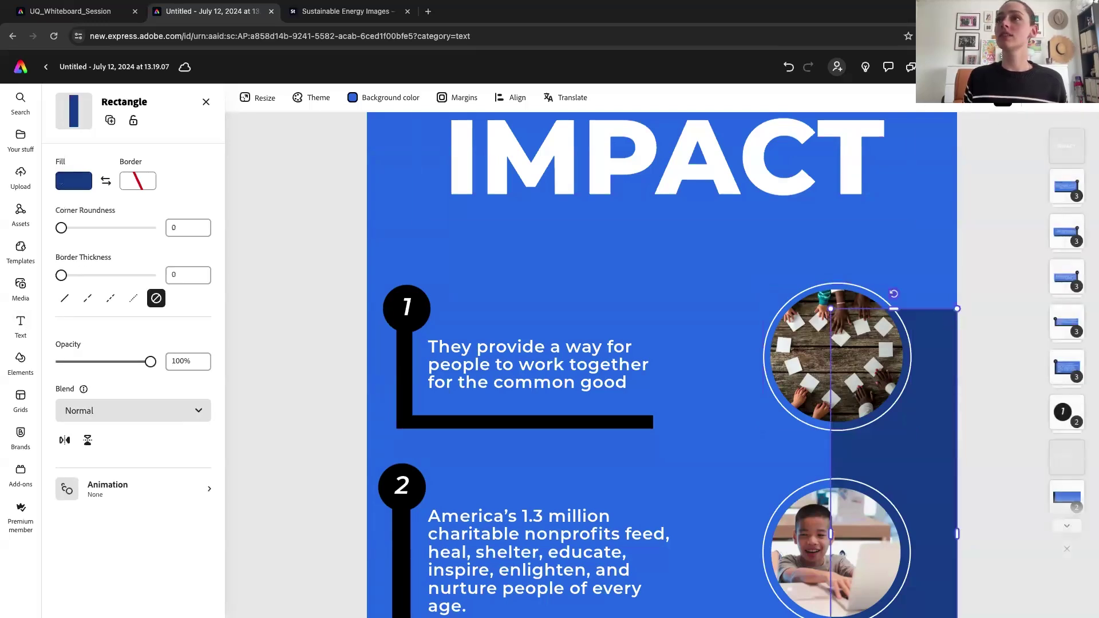
scroll(1083, 319, down, 3)
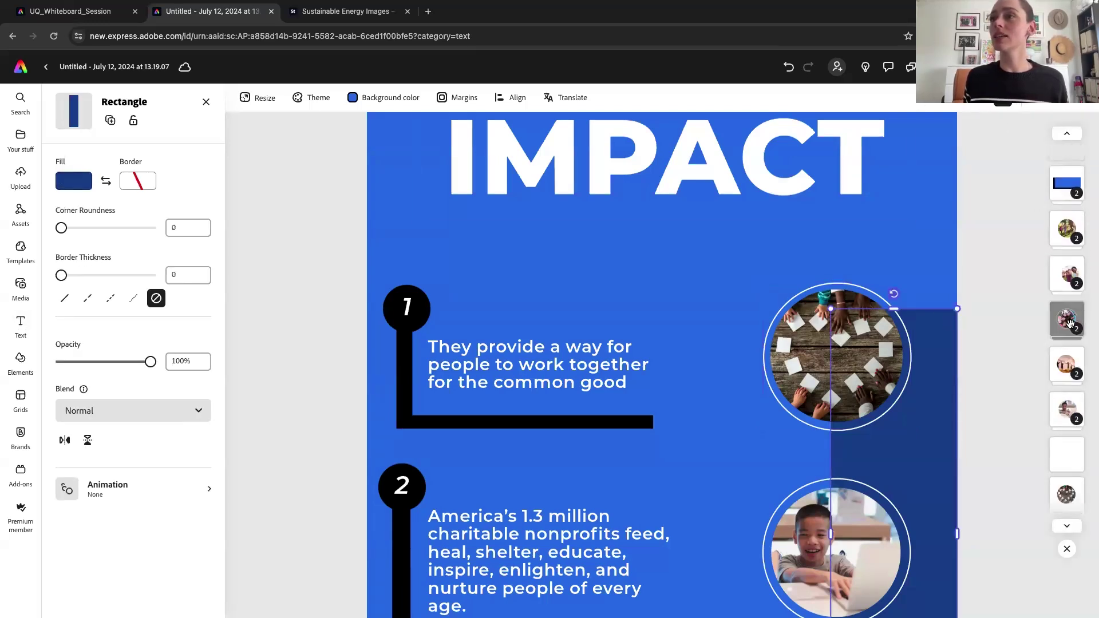
click(807, 332)
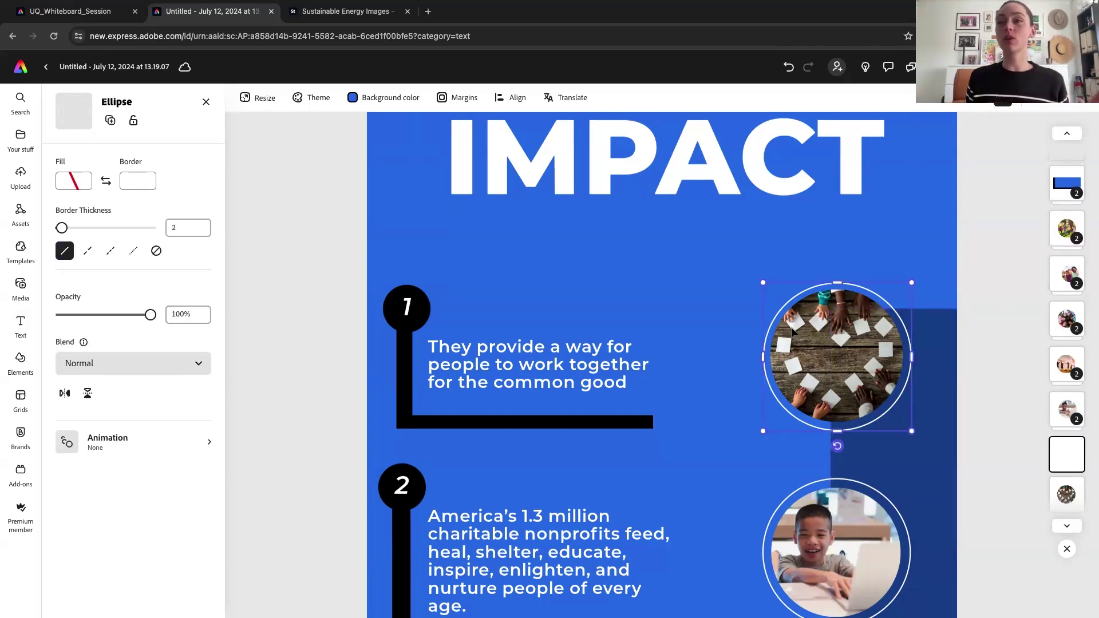
scroll(798, 318, down, 1)
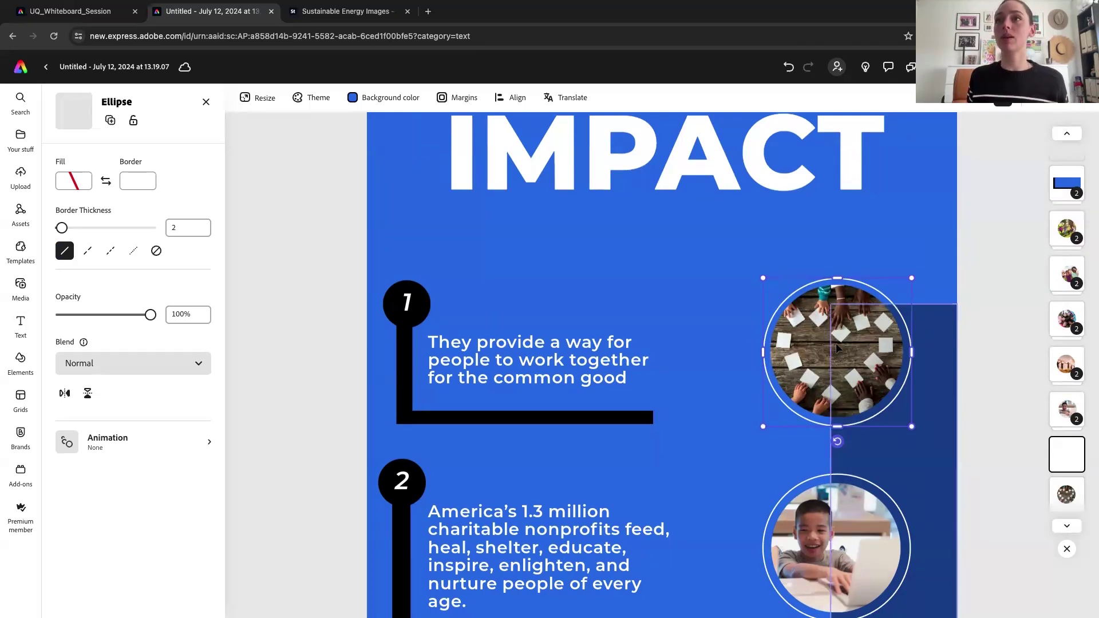
right_click(801, 327)
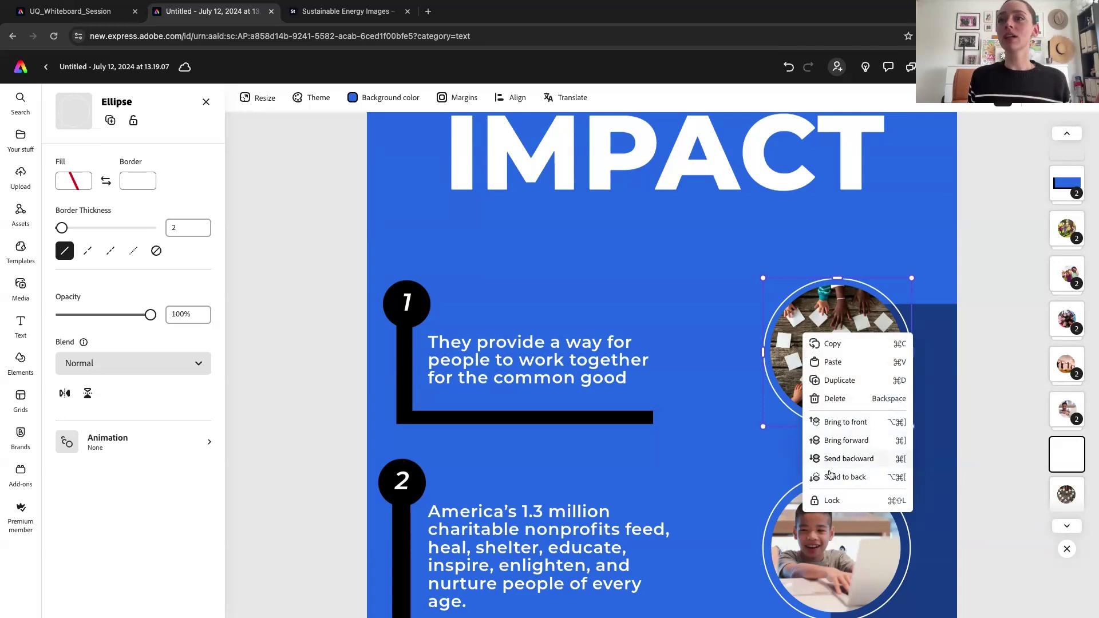
click(1013, 185)
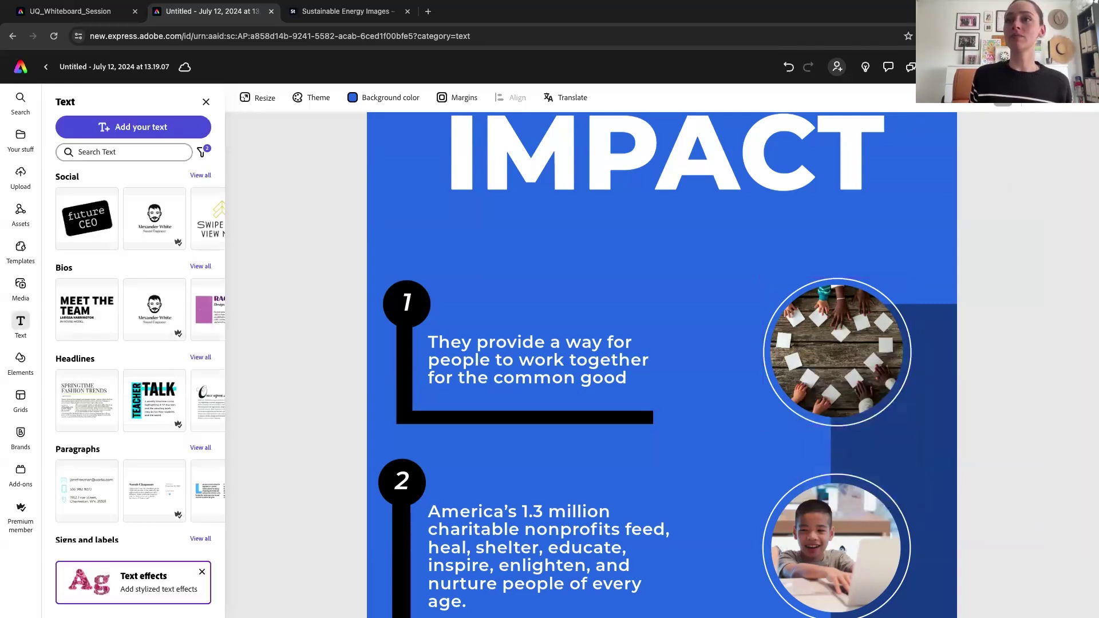
- Move the white ring's layer below the uppermost round photo in the layer stack
mouse_move(1063, 324)
scroll(1064, 338, down, 5)
drag(1067, 348, 1058, 403)
scroll(993, 393, down, 3)
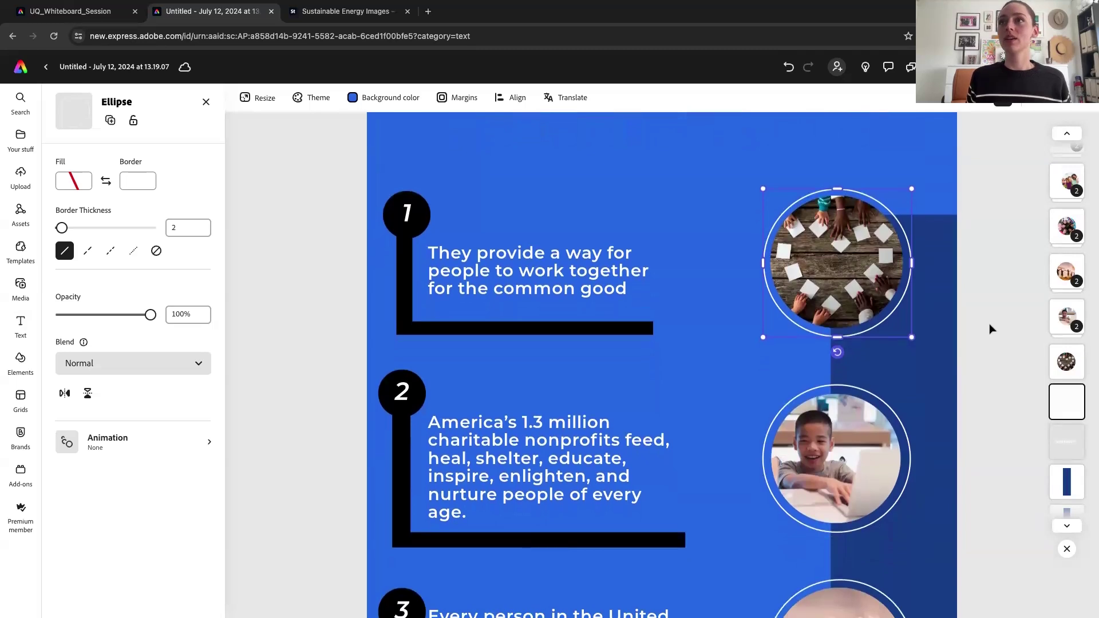
click(990, 329)
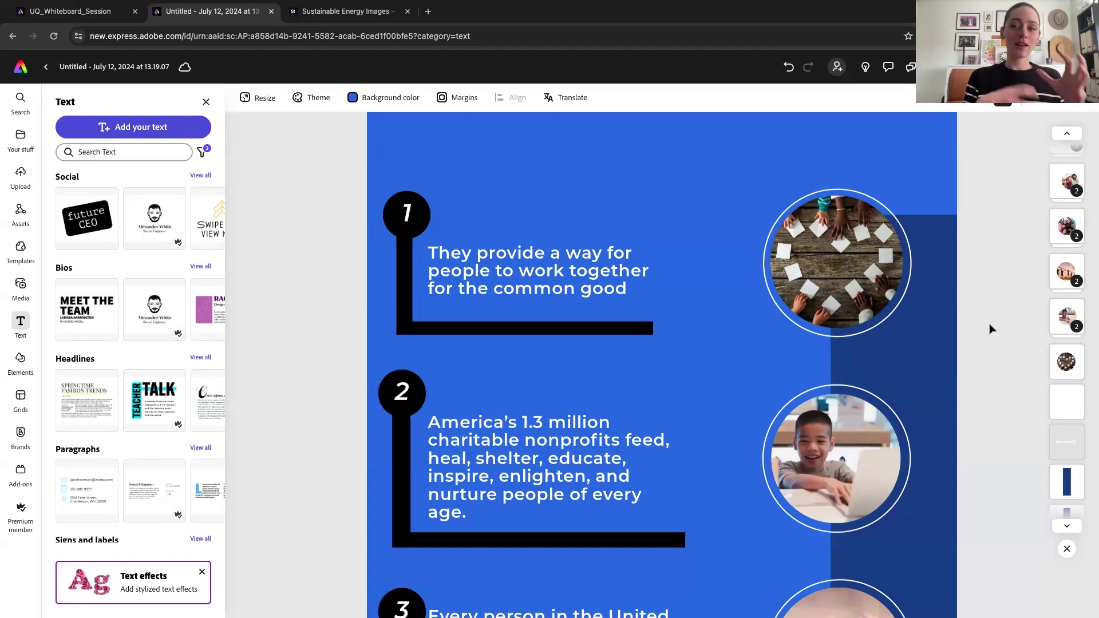
- Replace the uppermost round photo with the stock Beauty and fashion photo of a woman in white sunglasses
click(845, 301)
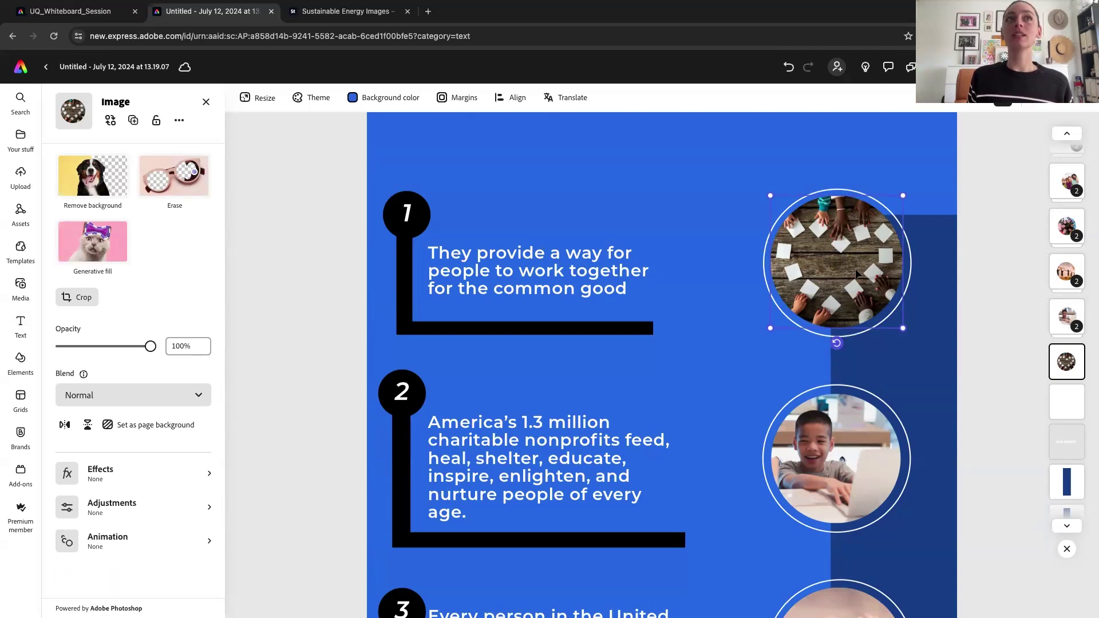
click(111, 122)
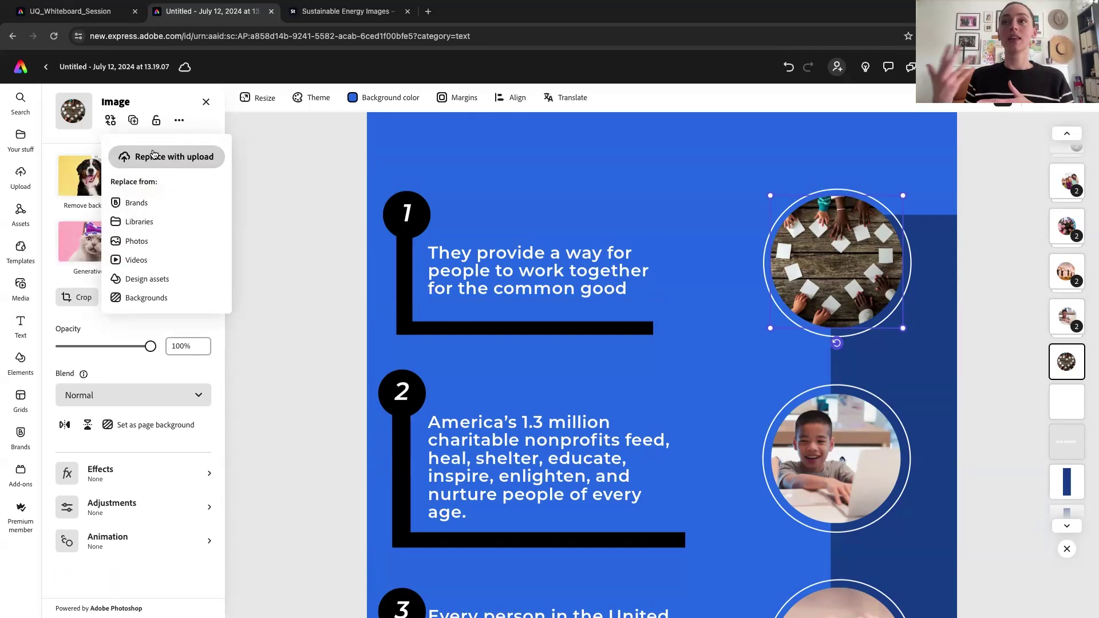
click(138, 241)
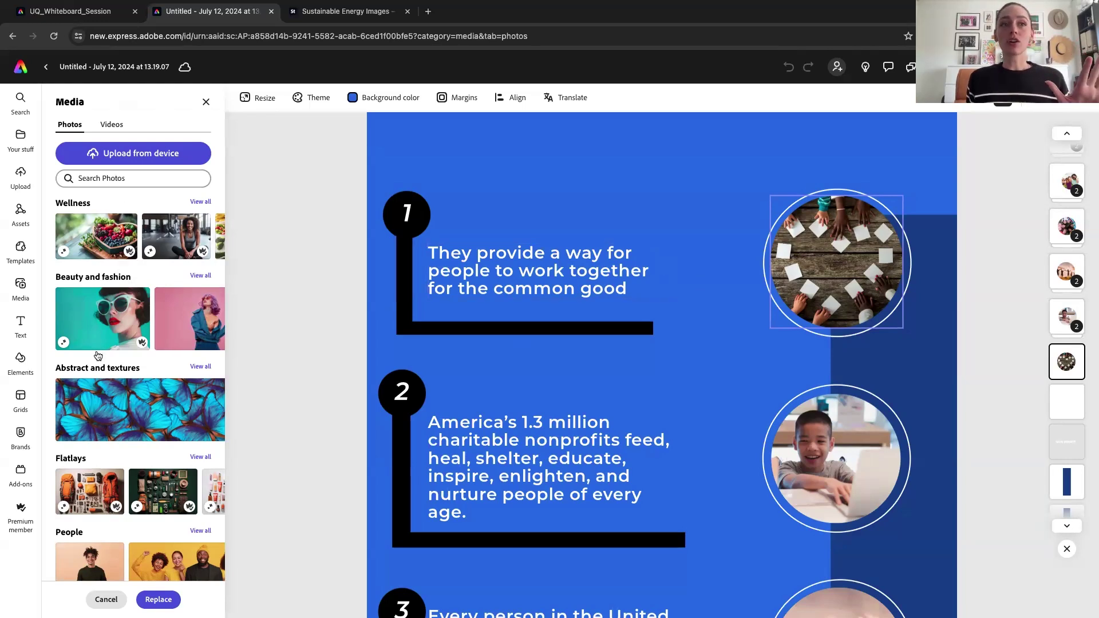
click(96, 315)
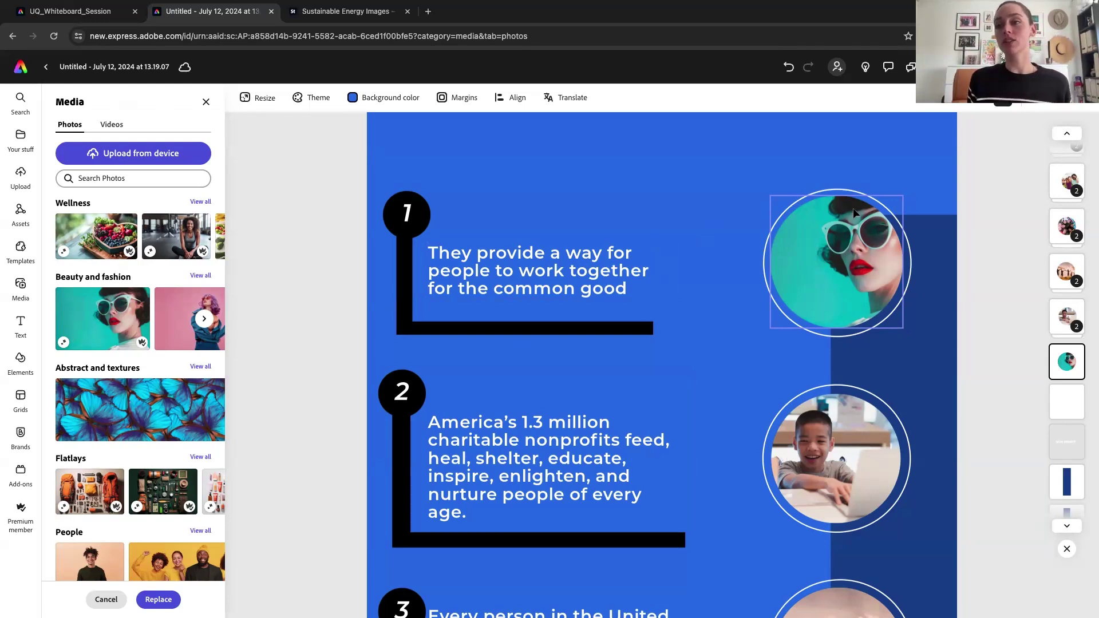
- Shift the sunglasses photo leftward within its circular crop so the woman's face is centred
double_click(836, 245)
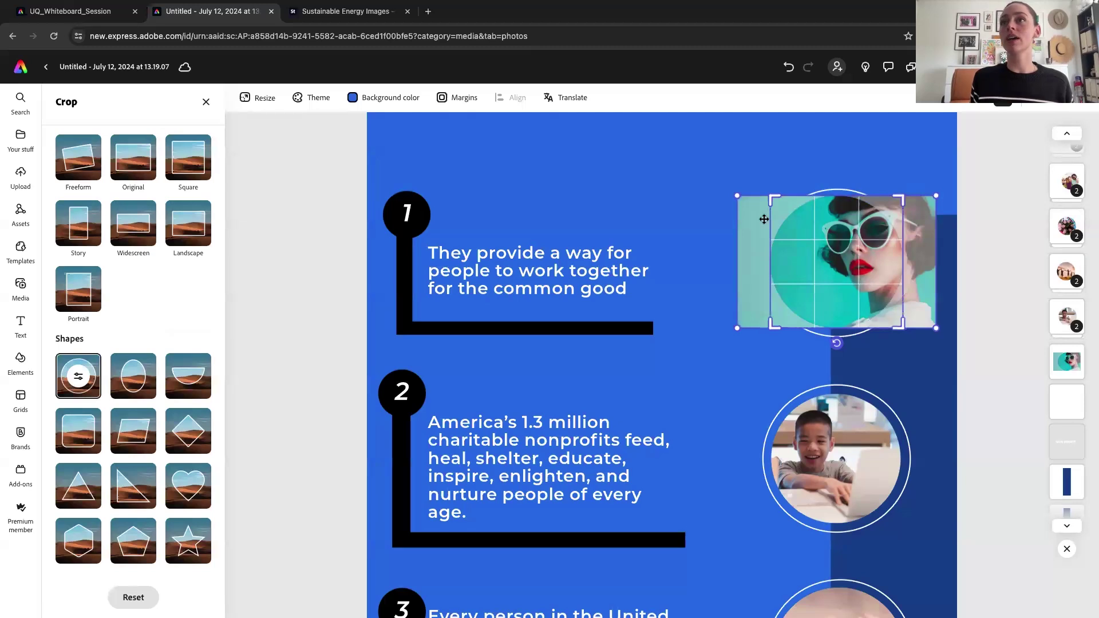
drag(752, 215, 719, 218)
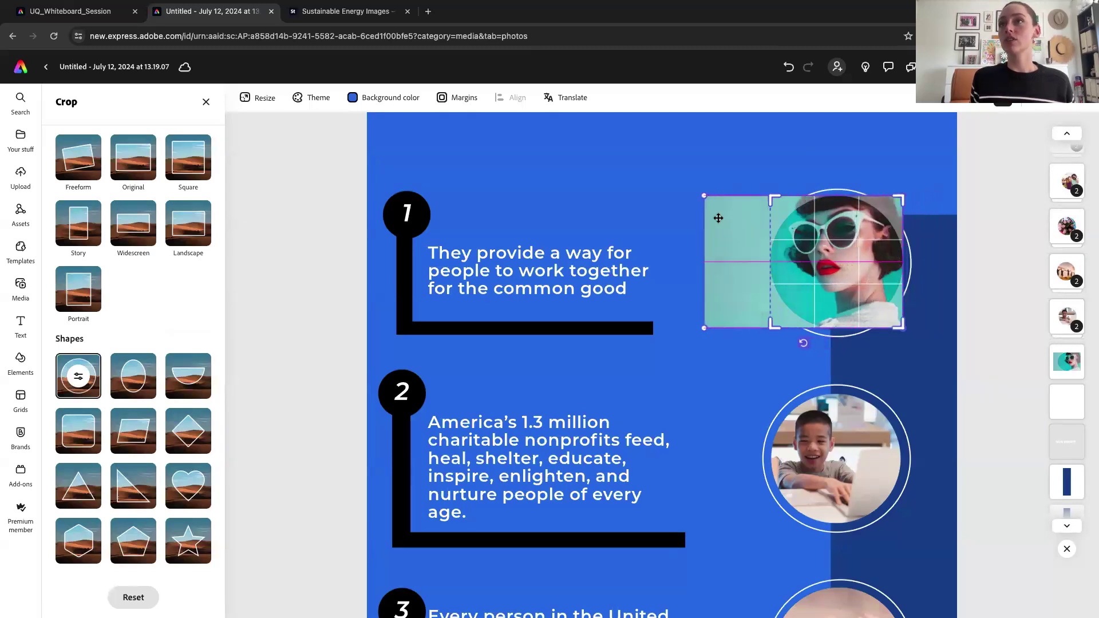
click(977, 224)
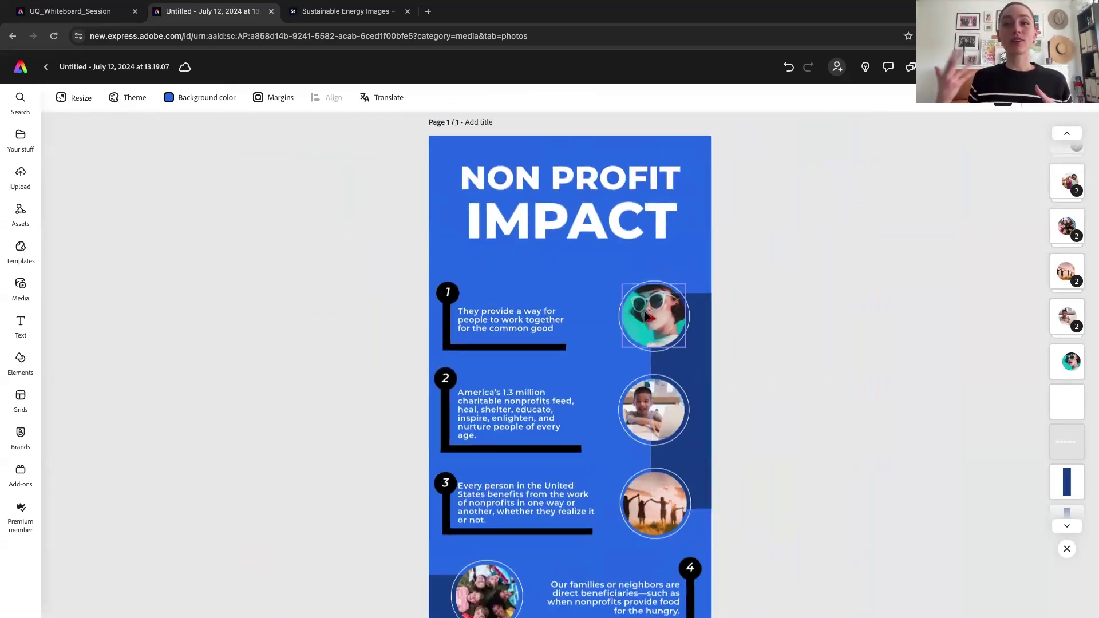
- Apply the Lift shadow style to the first block's text
click(541, 324)
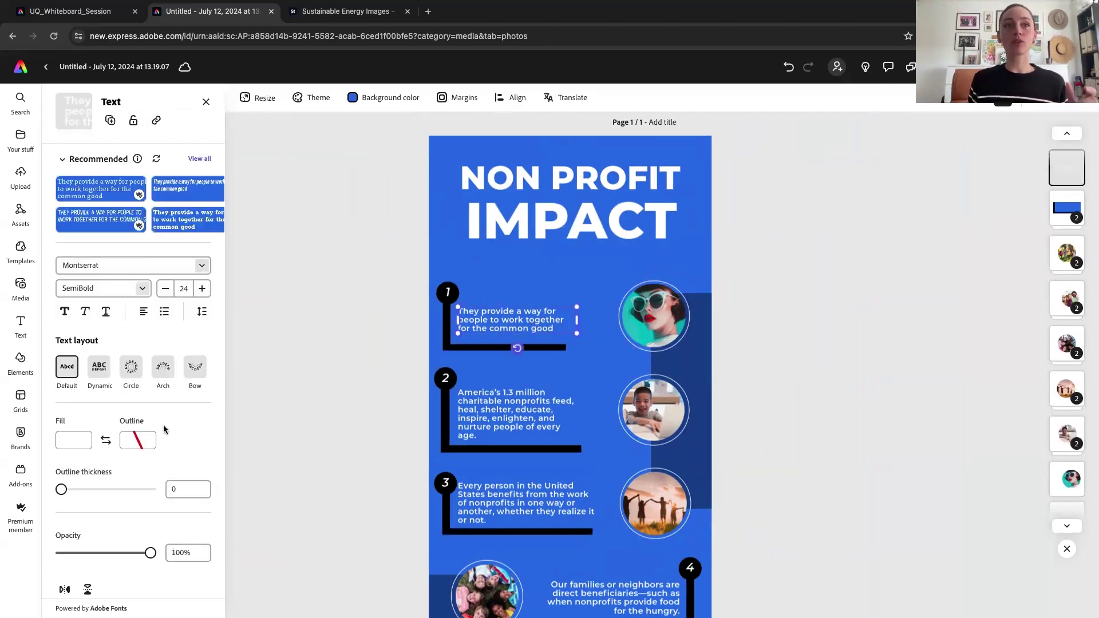
scroll(151, 460, down, 2)
scroll(151, 460, down, 2)
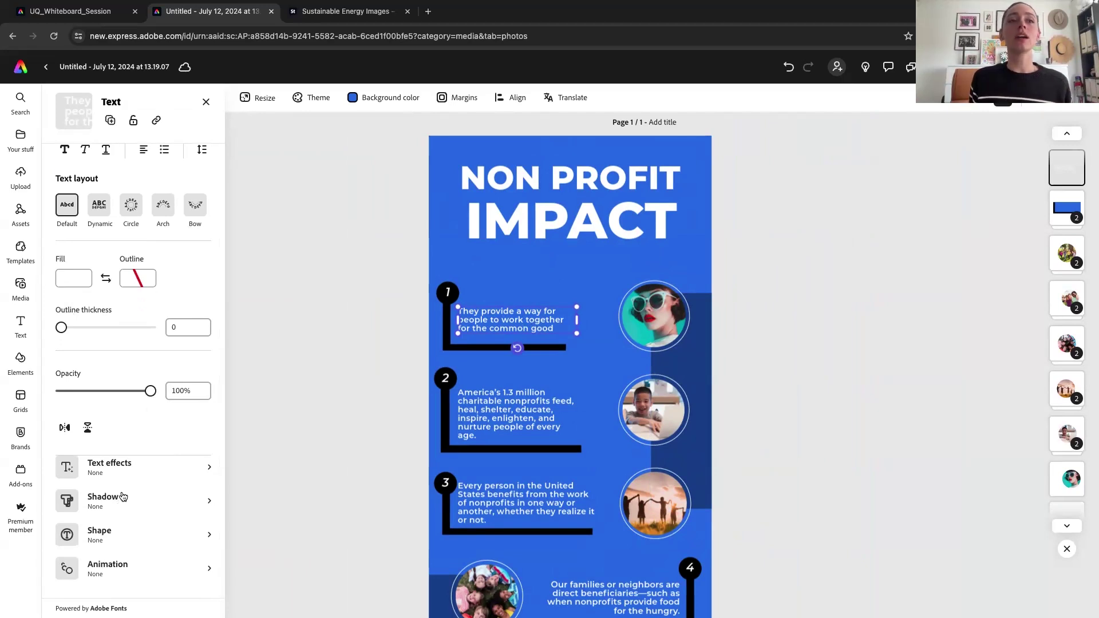
scroll(122, 496, up, 2)
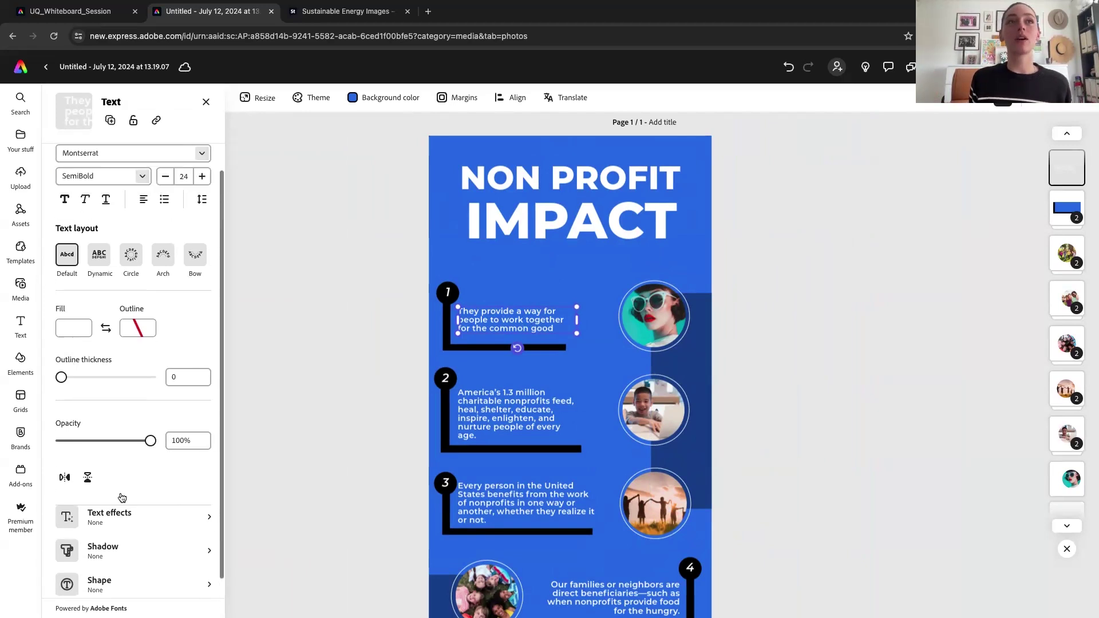
scroll(121, 496, down, 2)
click(103, 501)
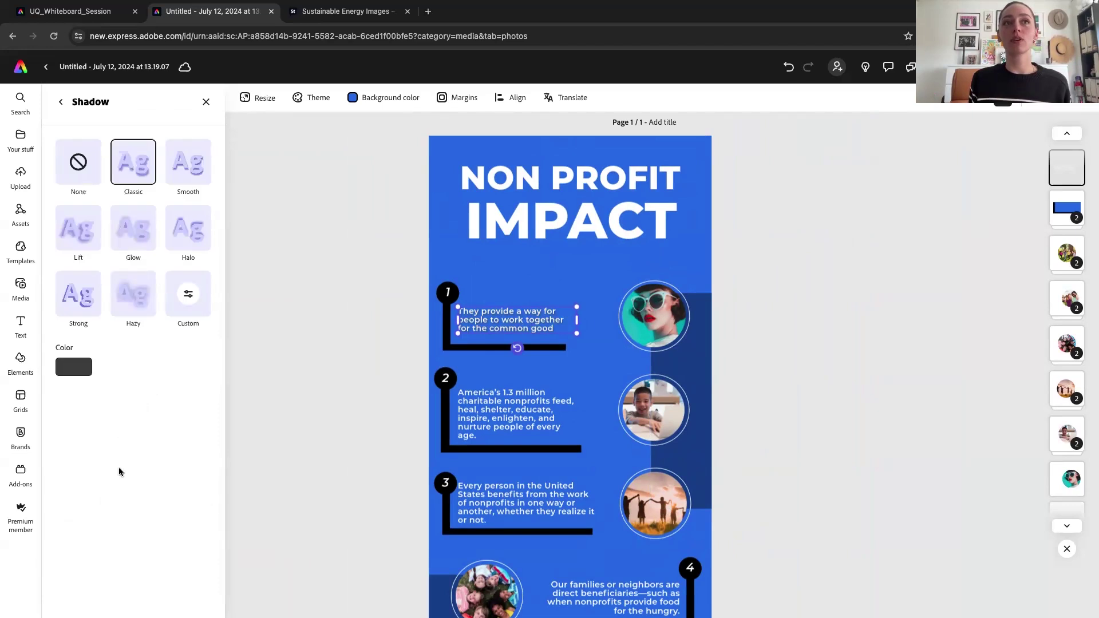
click(70, 232)
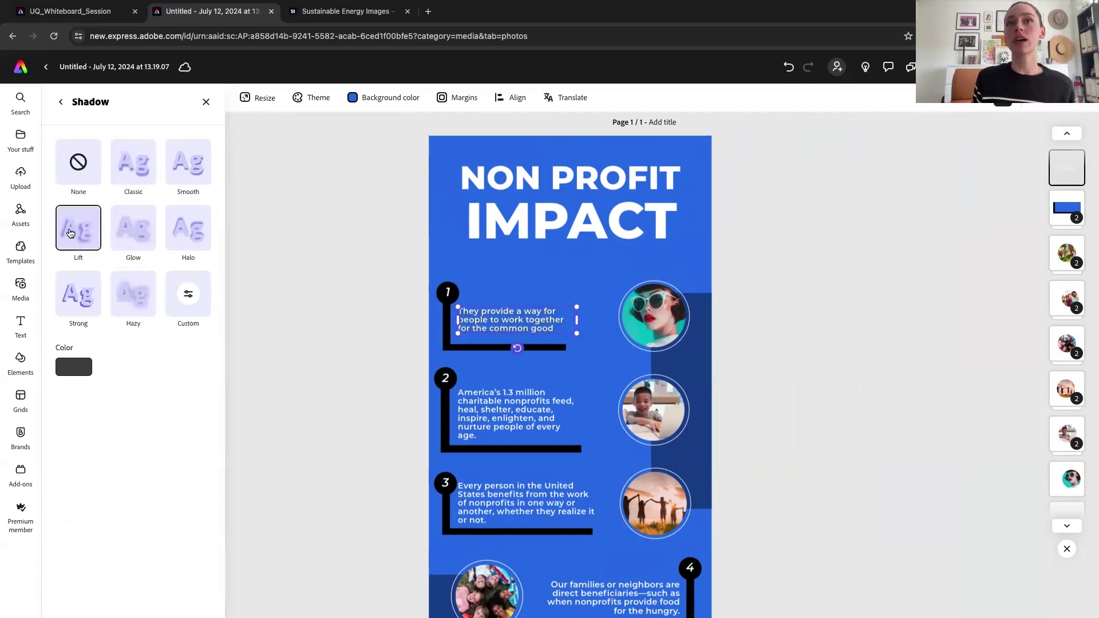
- Apply the pink-and-orange duotone effect to the round photo of the woman in white sunglasses
click(265, 240)
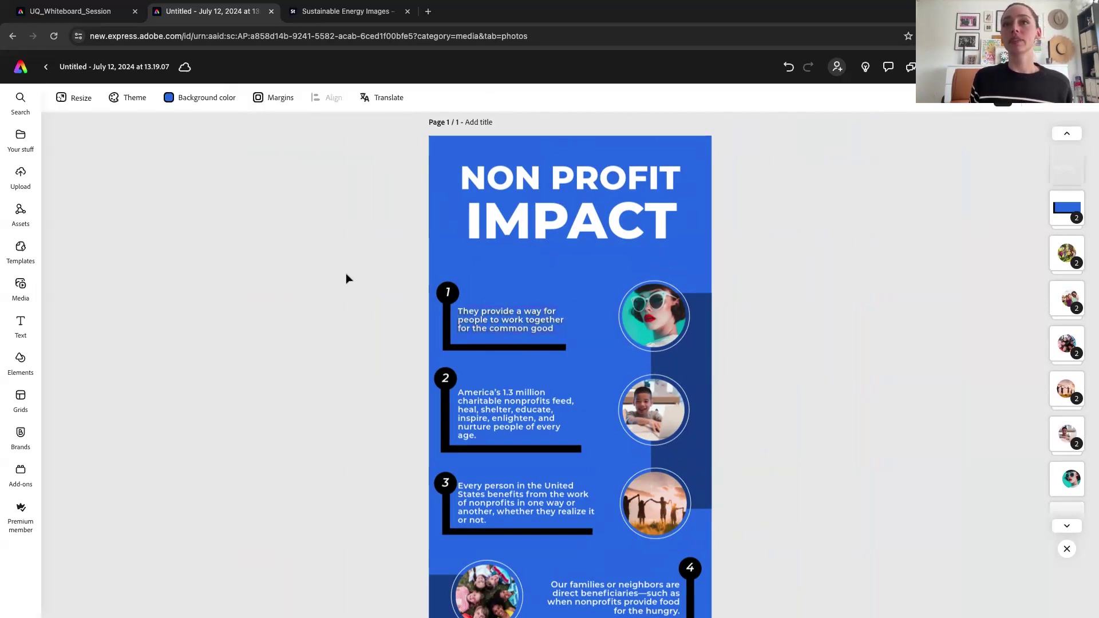
click(661, 308)
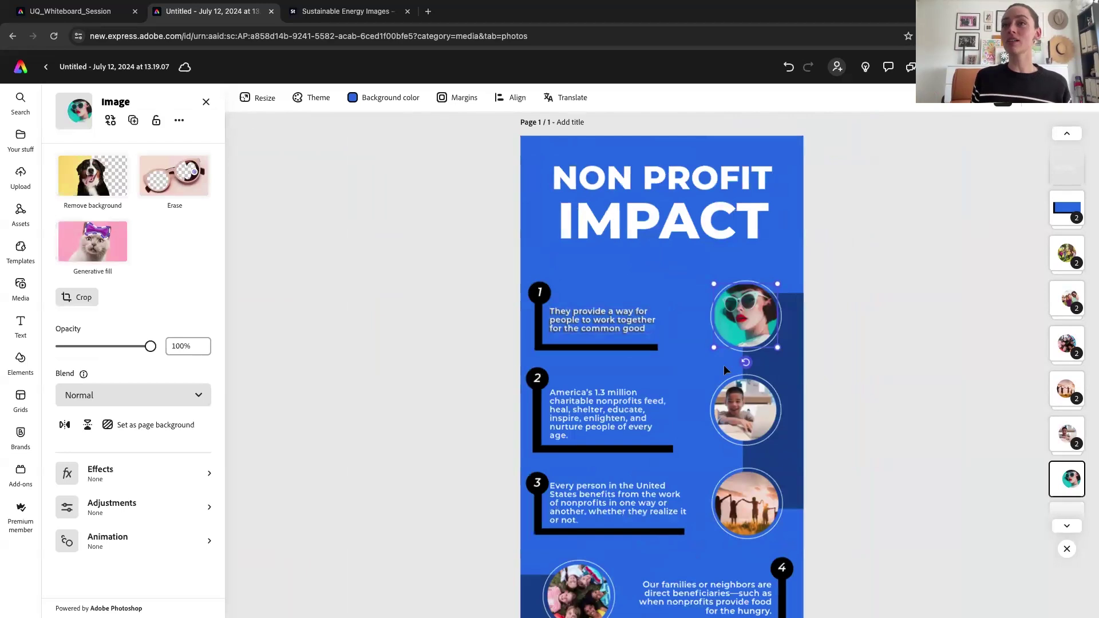
scroll(723, 363, up, 3)
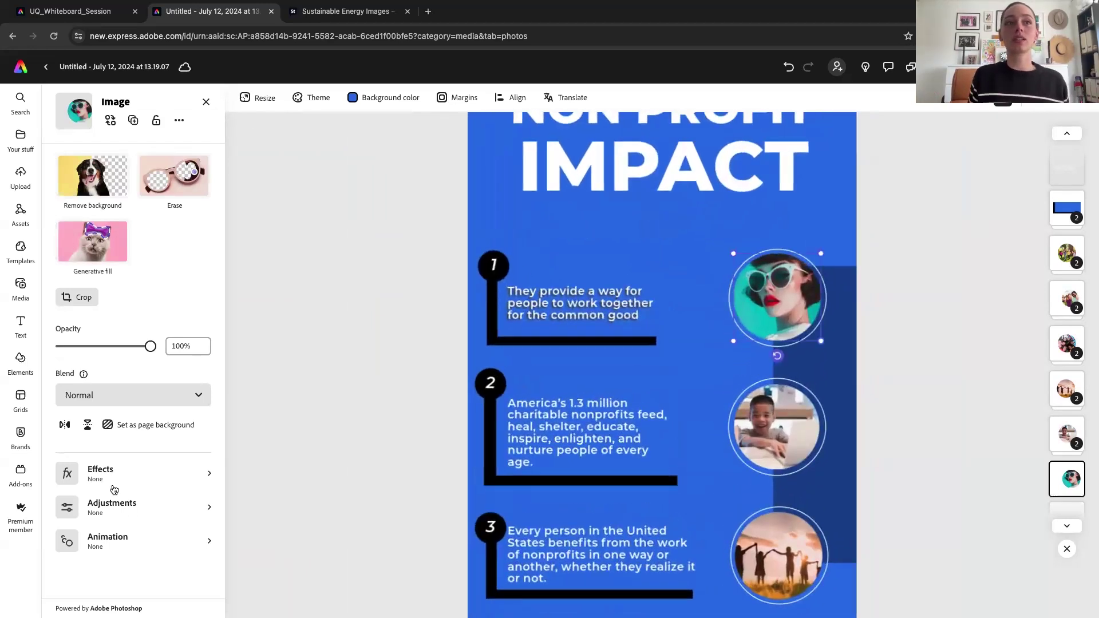
click(95, 473)
click(133, 397)
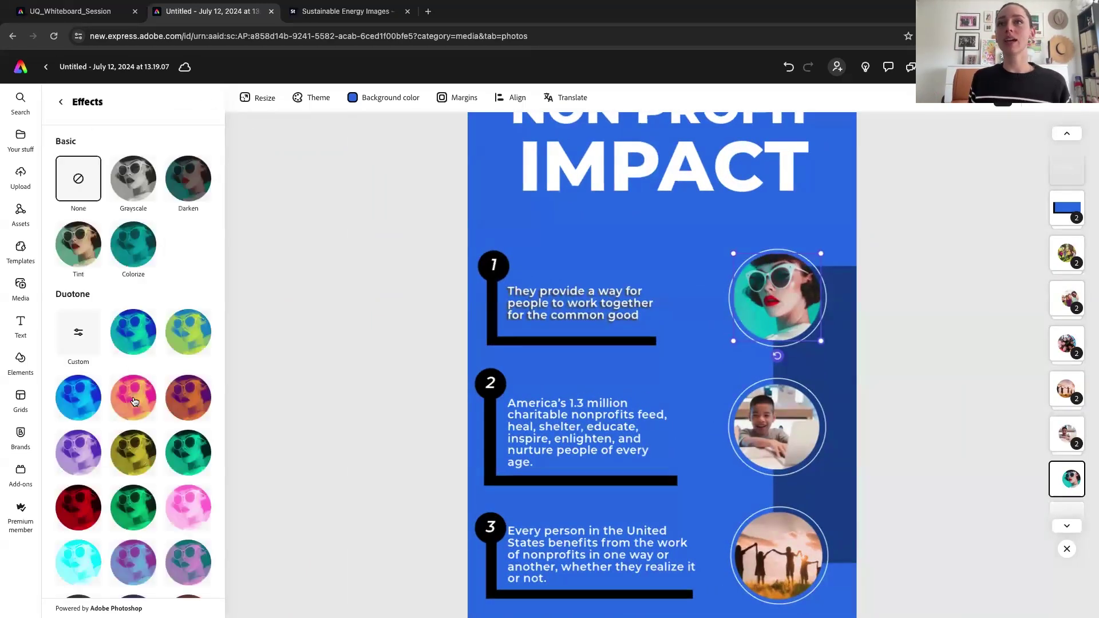
click(270, 315)
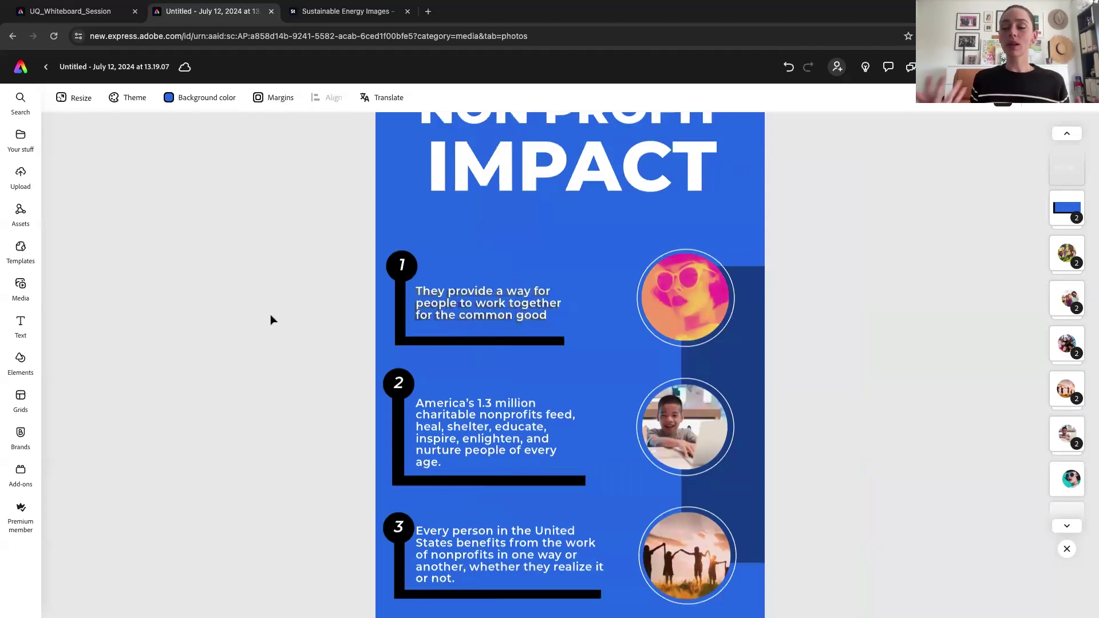
- Undo the sunglasses photo's duotone effect and the first block's text shadow
key(ctrl+z)
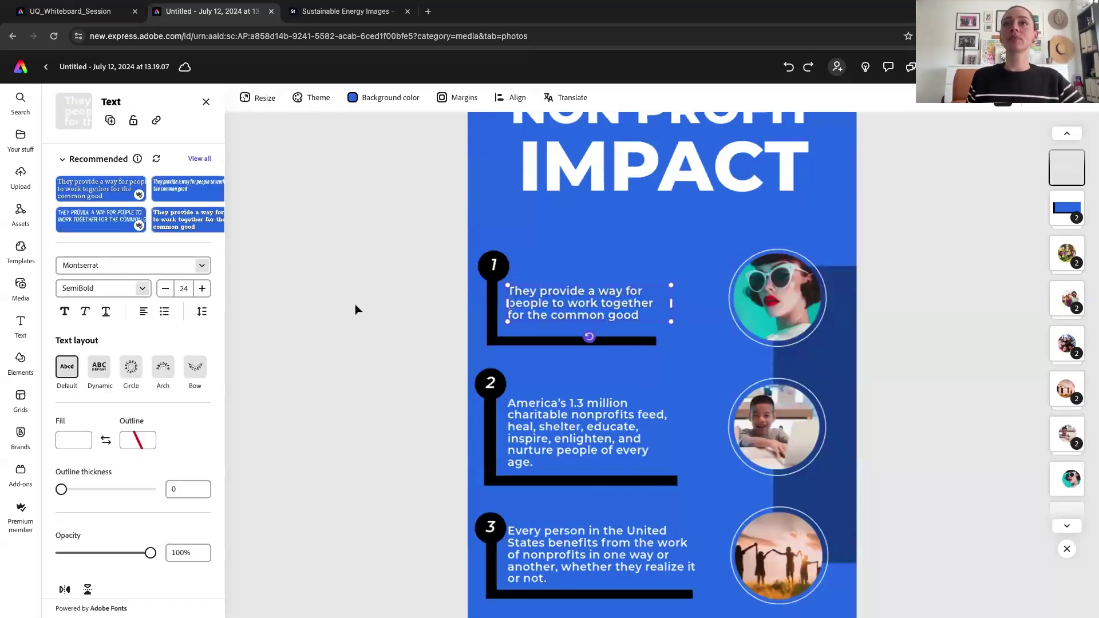
click(355, 304)
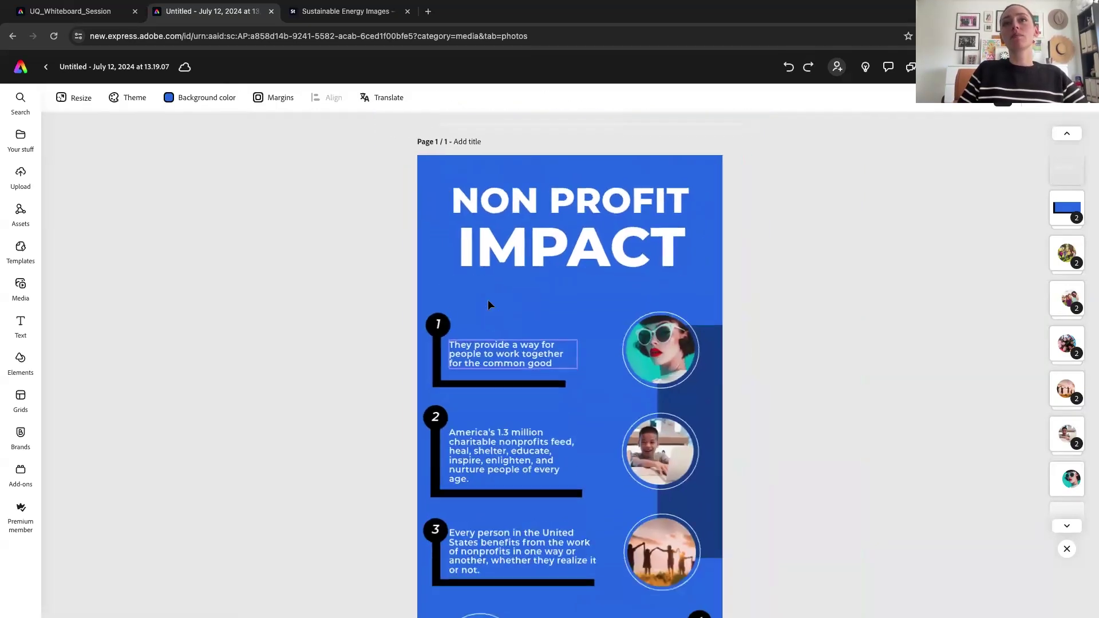
- Set up a translation of page 1's text that excludes the NON PROFIT and IMPACT headings
scroll(488, 300, down, 2)
scroll(501, 296, down, 3)
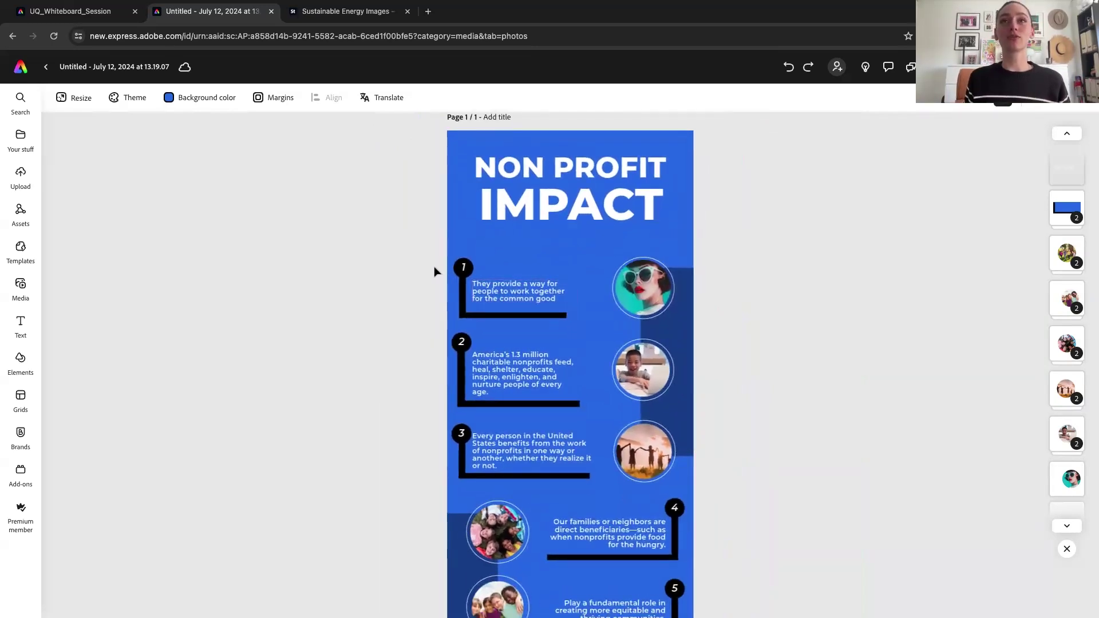
scroll(415, 263, down, 3)
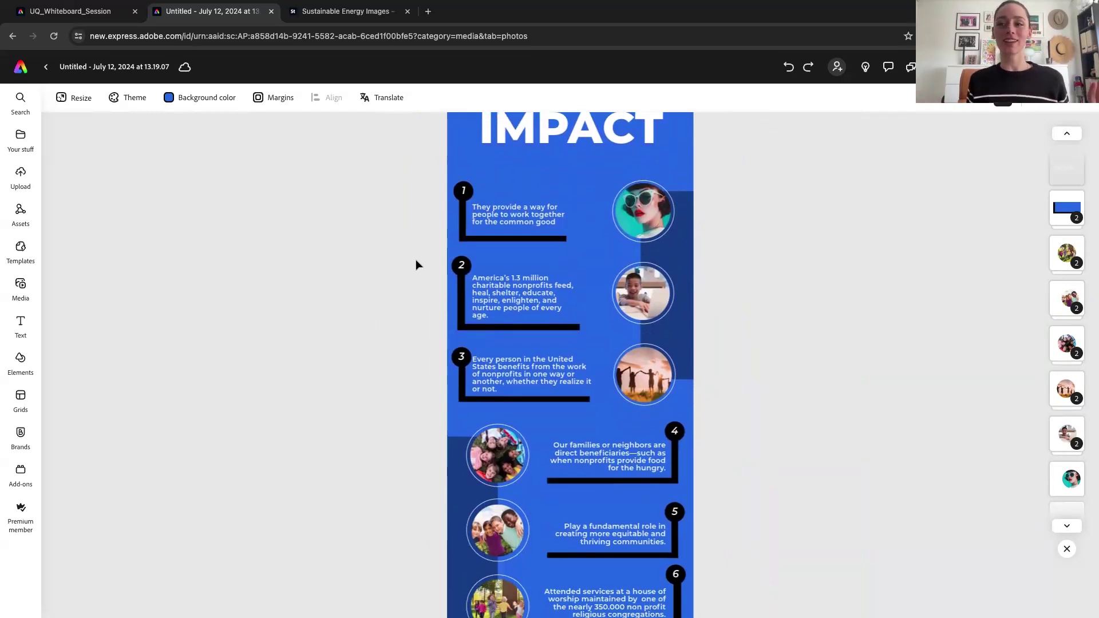
scroll(437, 276, up, 2)
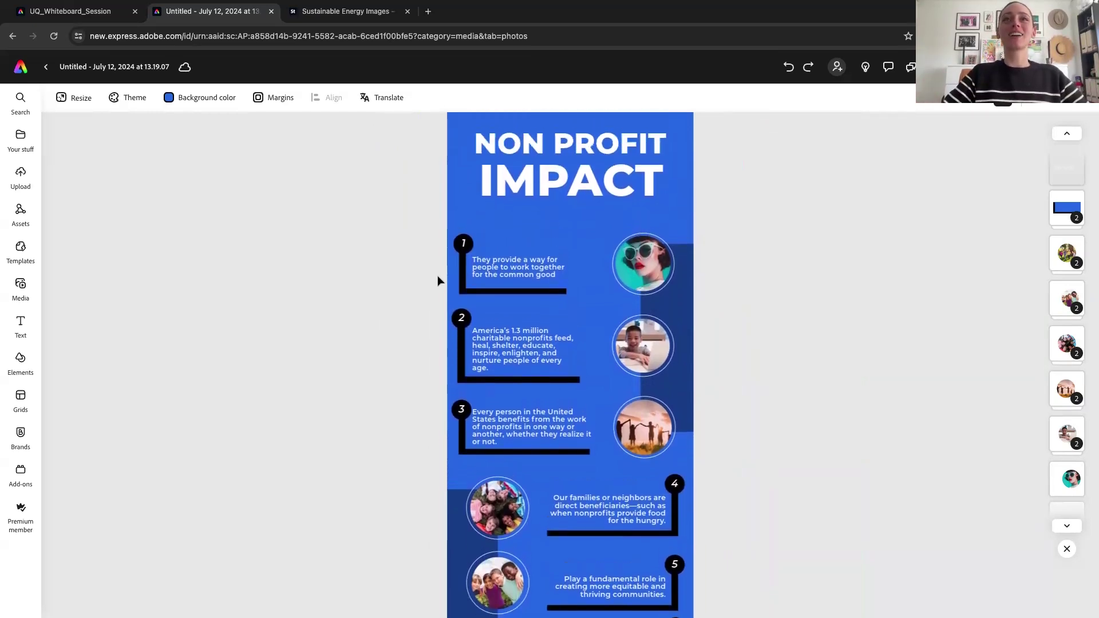
scroll(437, 276, up, 1)
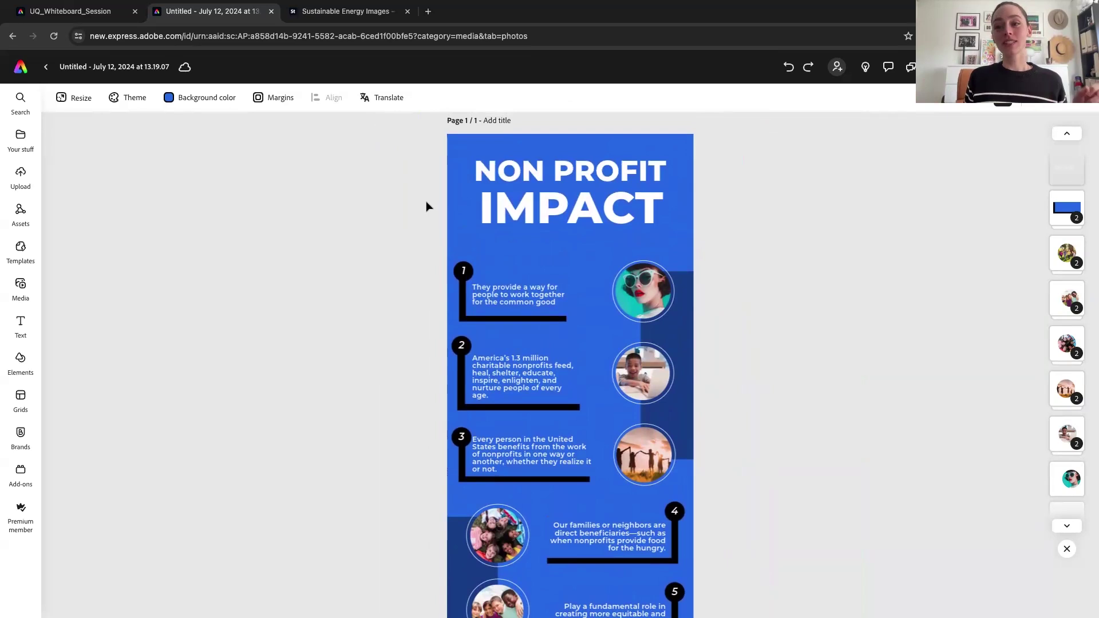
click(389, 98)
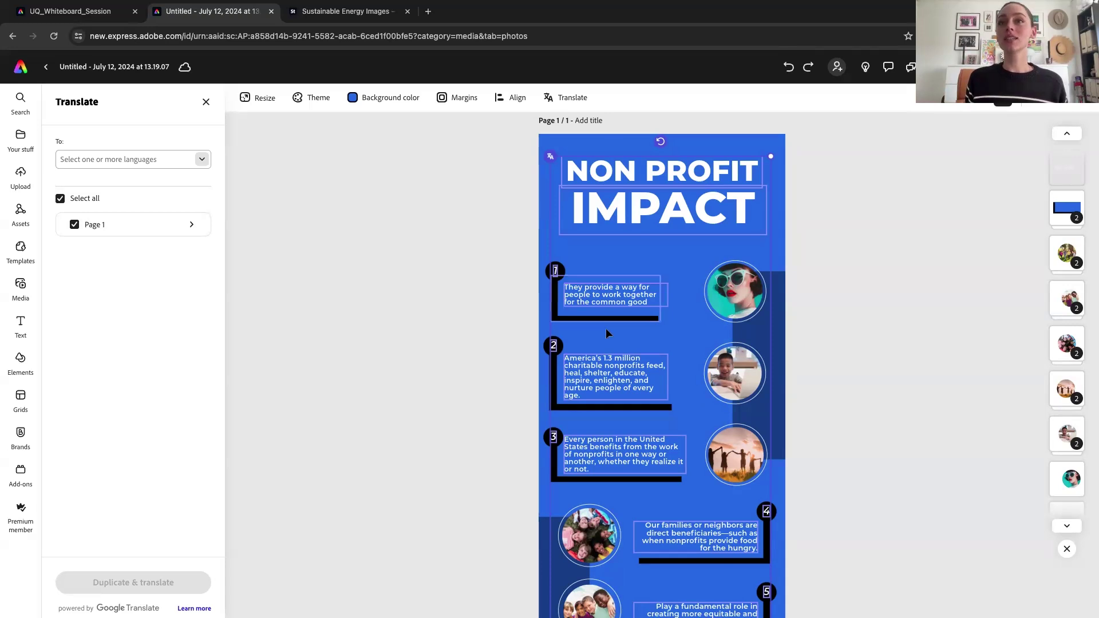
scroll(606, 332, down, 3)
scroll(607, 337, down, 1)
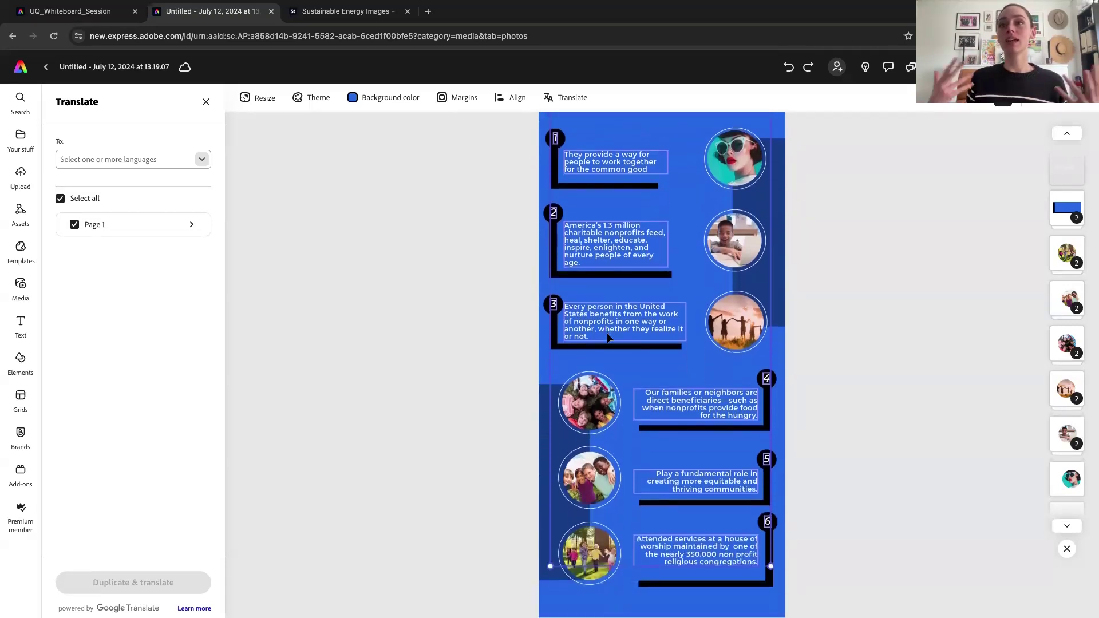
scroll(608, 340, up, 2)
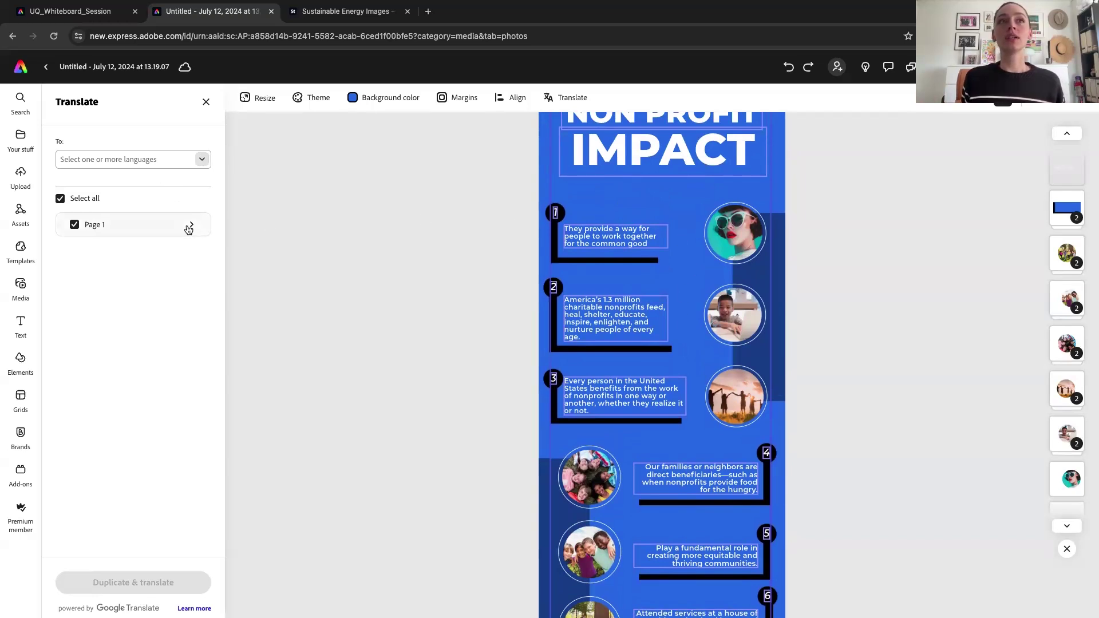
scroll(451, 256, up, 2)
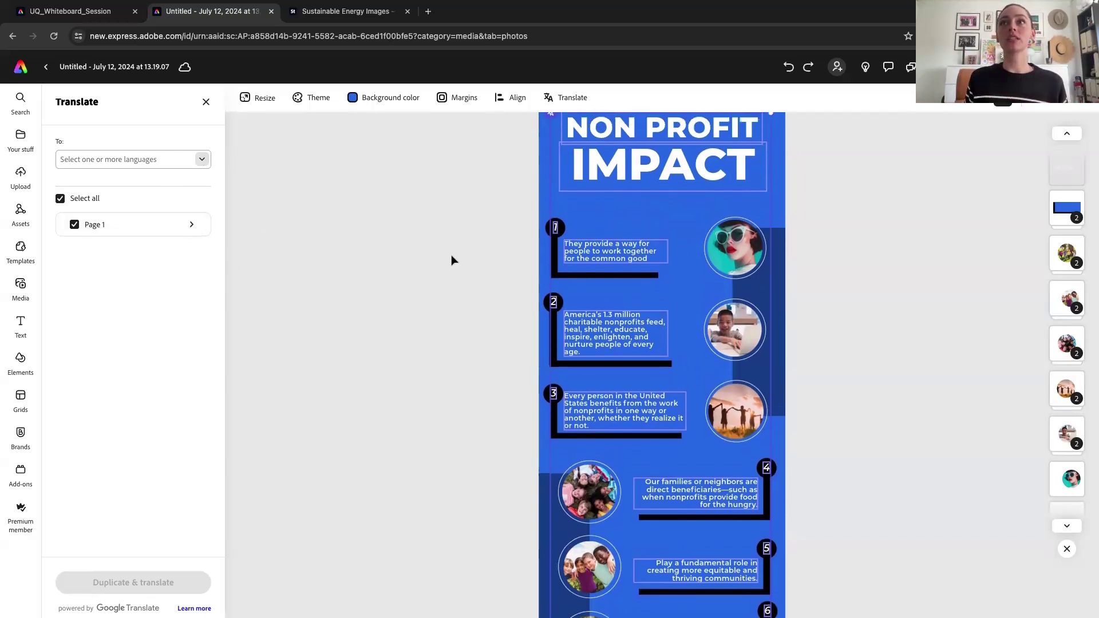
click(192, 224)
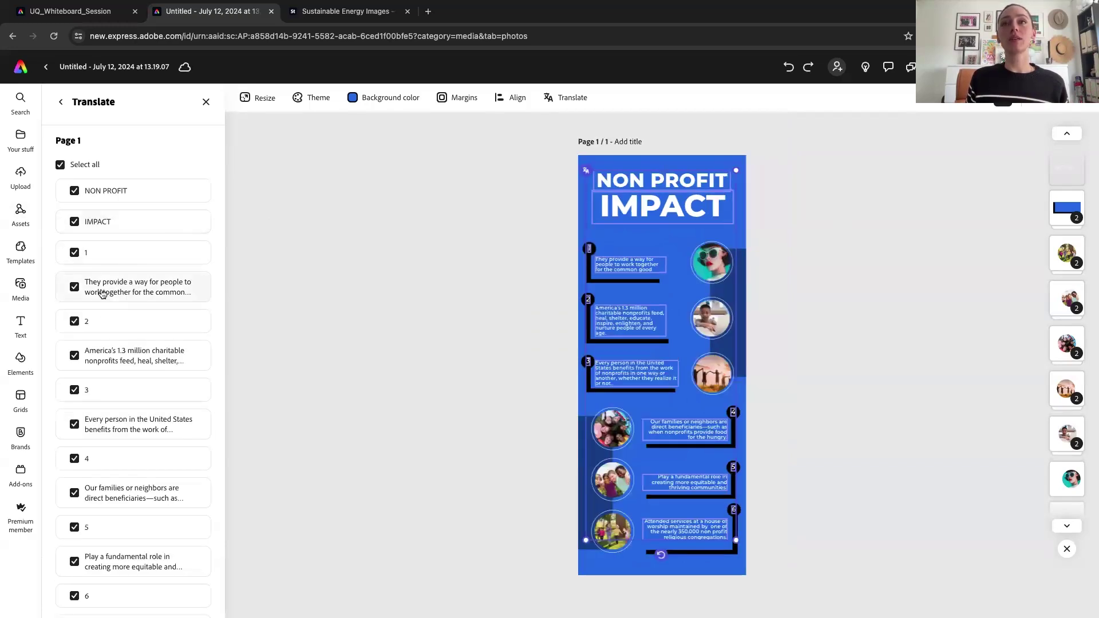
click(74, 191)
click(74, 222)
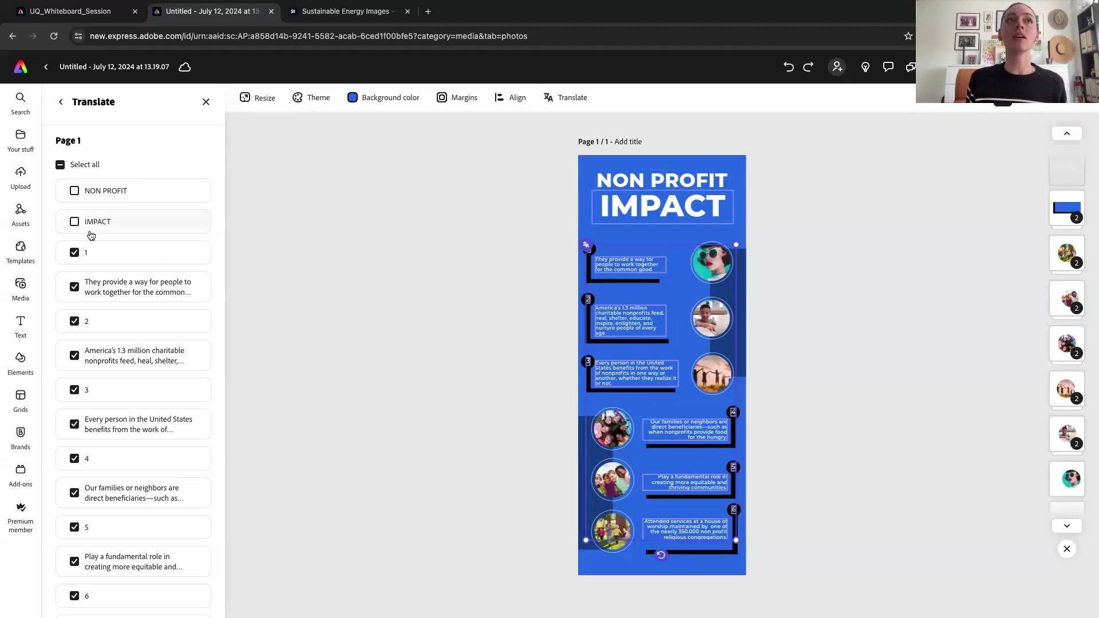
click(60, 102)
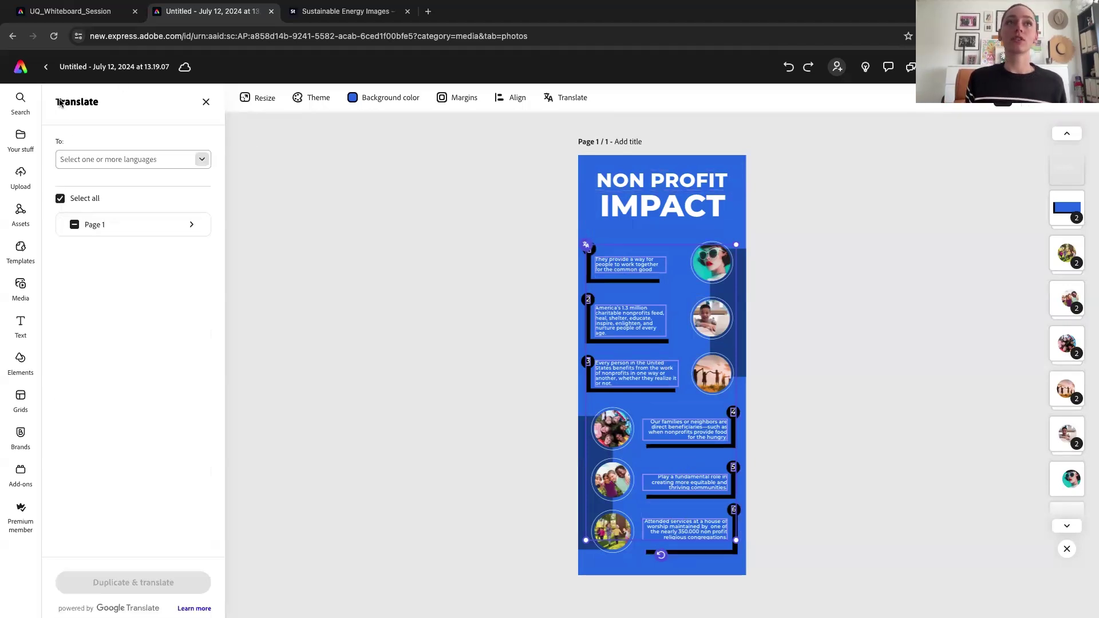
- Choose Simplified Chinese, Danish, Dutch and Filipino as target languages for the translation
click(100, 158)
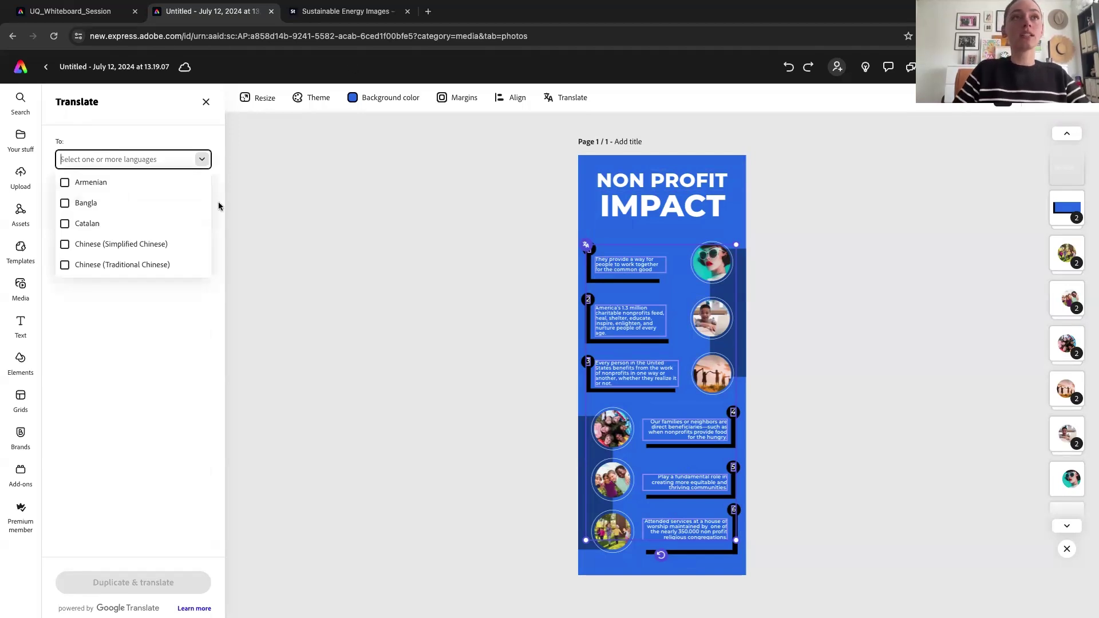
scroll(88, 238, down, 1)
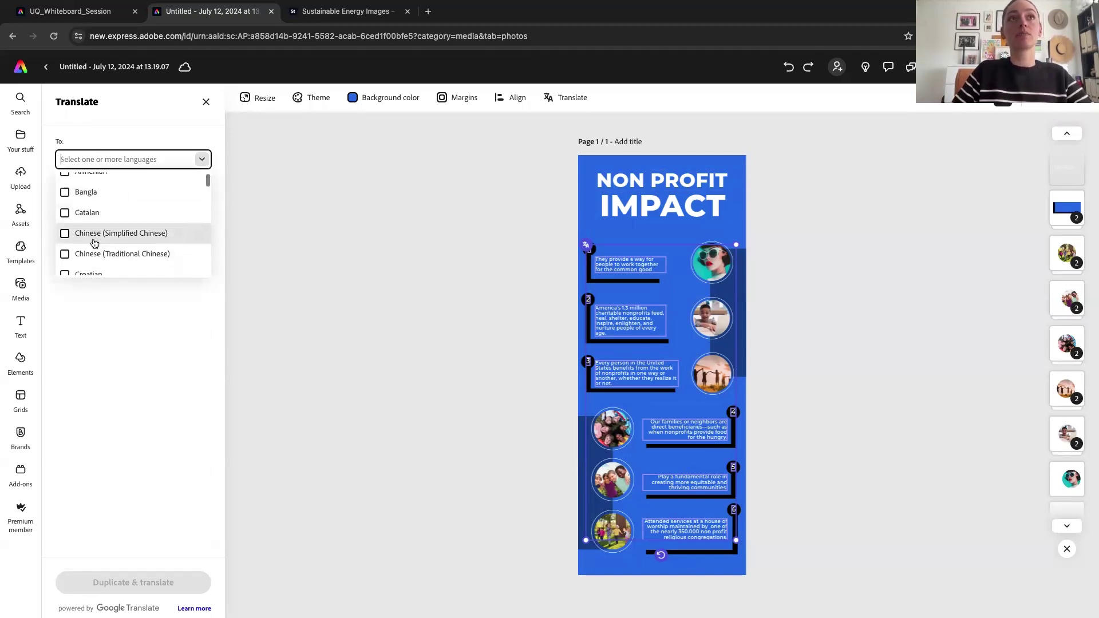
click(64, 221)
scroll(66, 212, down, 5)
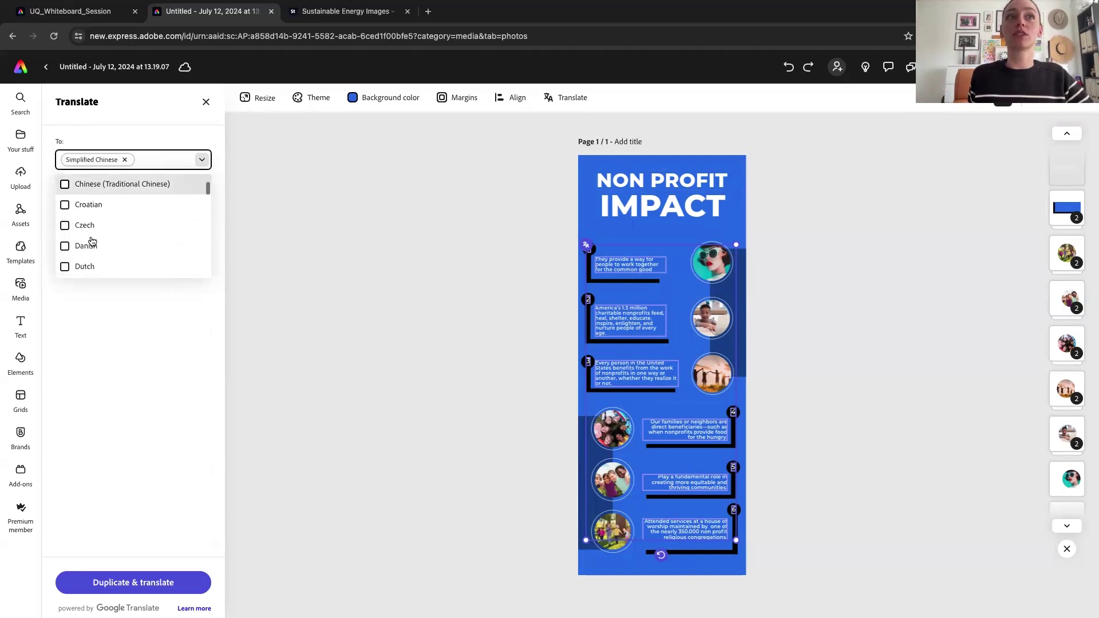
click(65, 202)
click(64, 222)
click(64, 258)
click(64, 279)
click(64, 276)
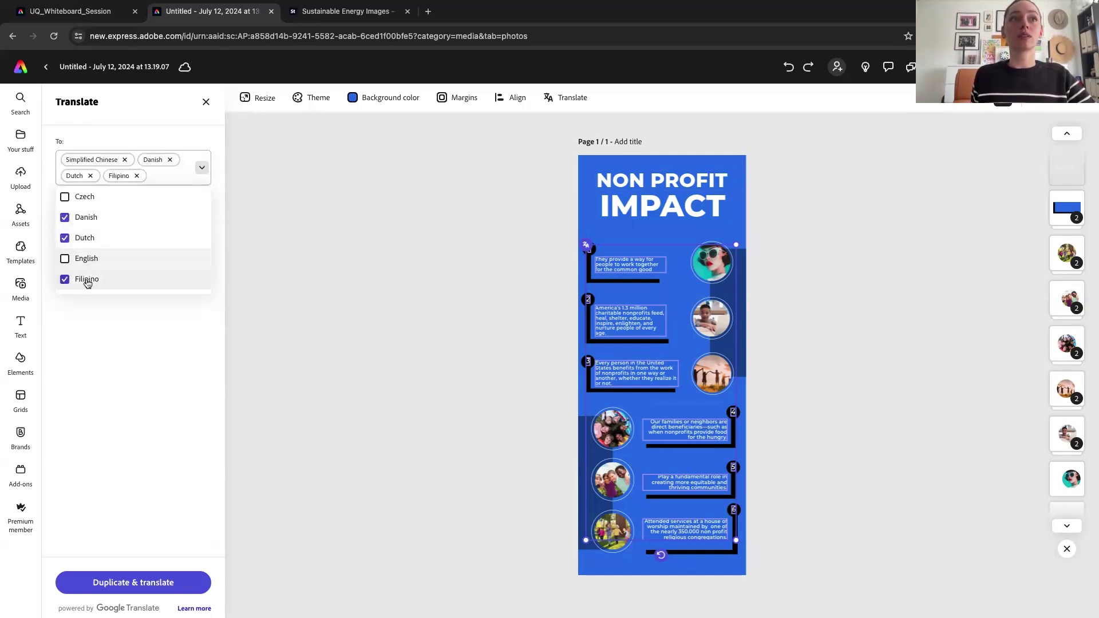
- Add Finnish, French and German as target languages, and generate a translated duplicate page for each chosen language
scroll(91, 279, down, 3)
click(64, 239)
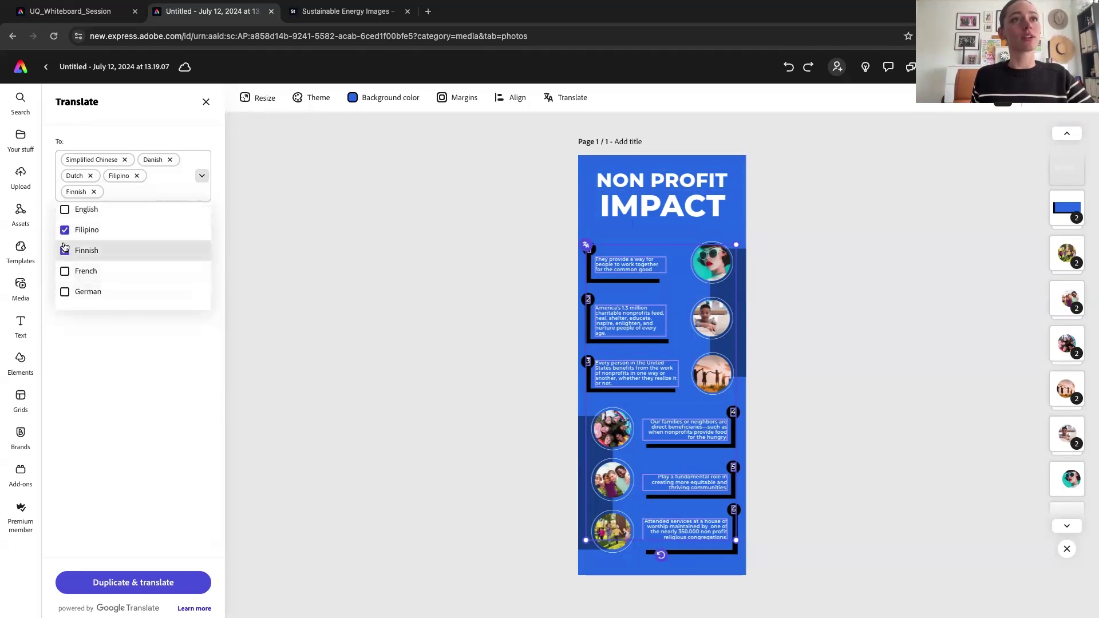
click(64, 271)
click(65, 292)
click(102, 389)
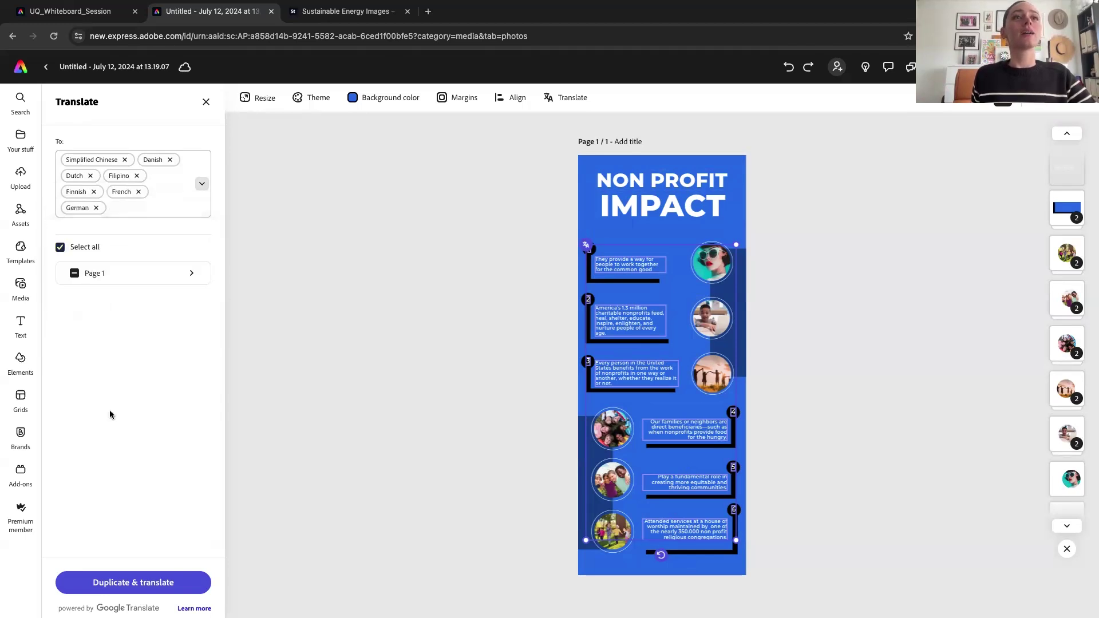
click(146, 582)
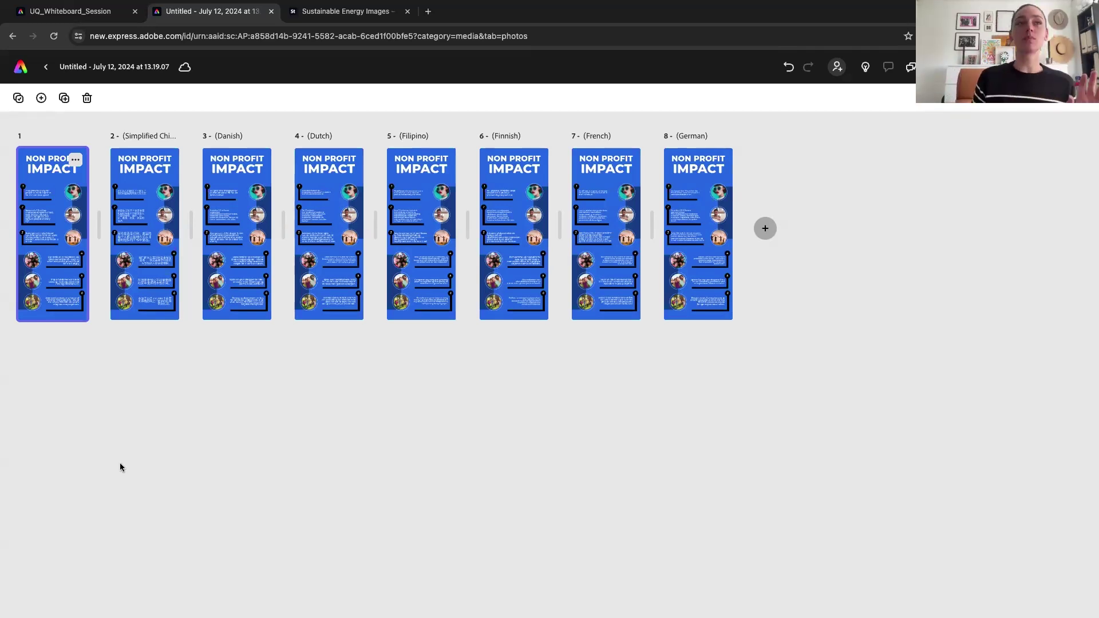
- Open the Simplified Chinese page and examine how its translated text fits the layout
double_click(153, 254)
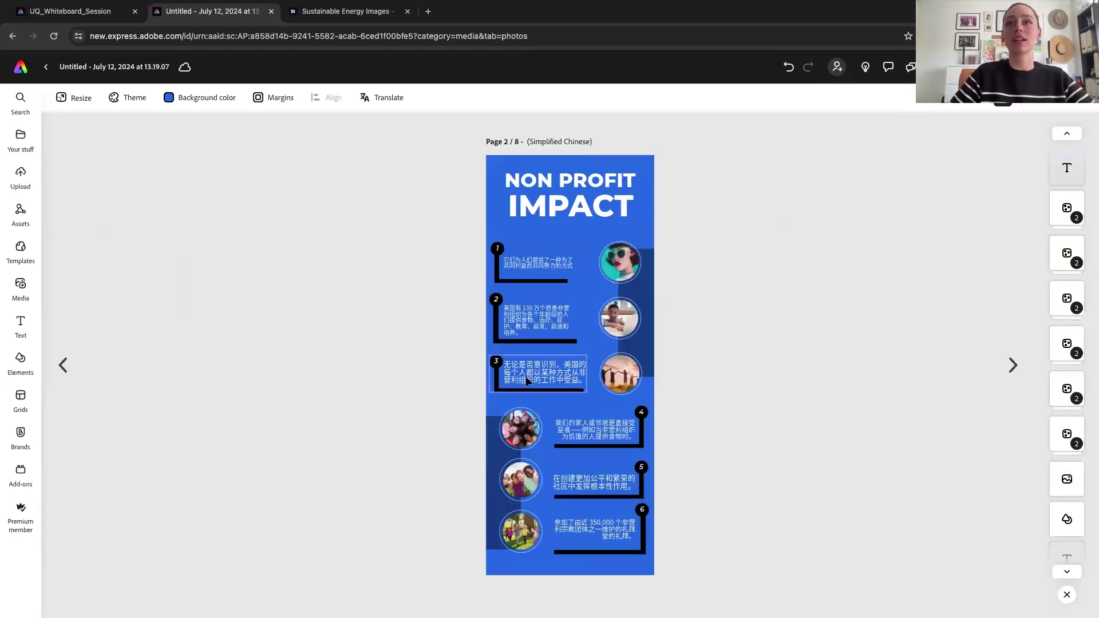
scroll(525, 377, up, 3)
scroll(525, 377, down, 3)
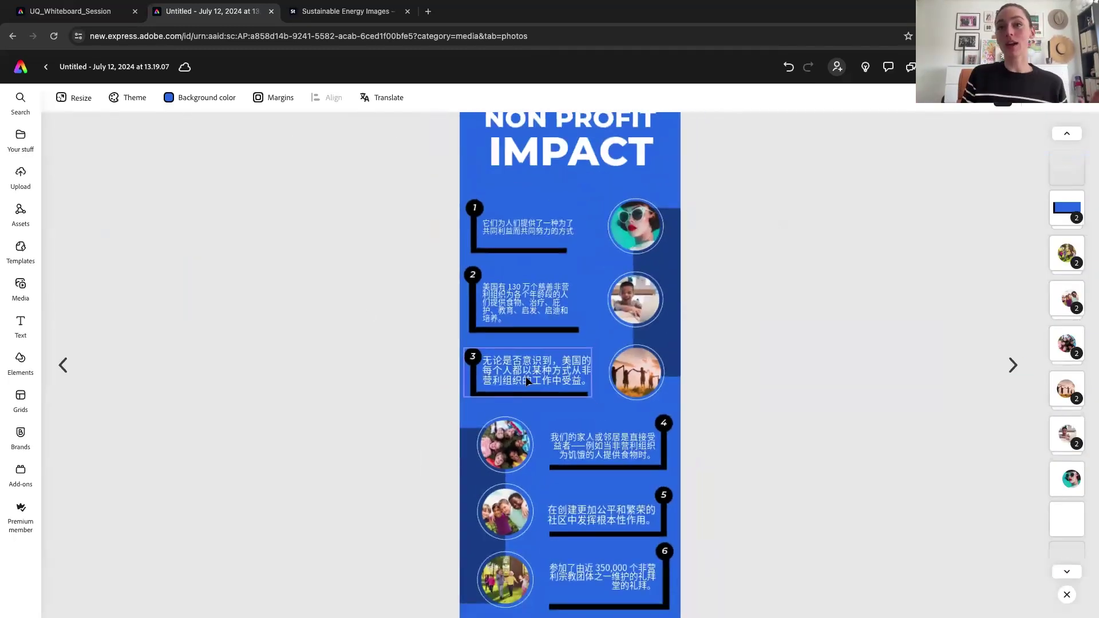
scroll(525, 376, down, 1)
scroll(526, 376, up, 2)
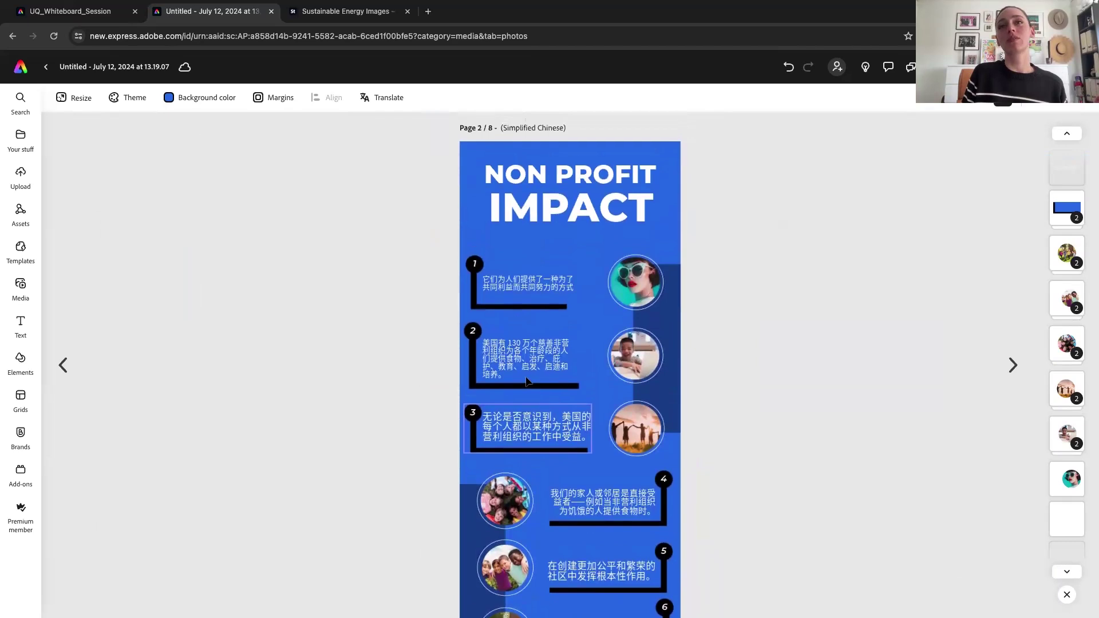
- Return to page 1 and delete the grouped round photo of the boy beside block 2
click(63, 365)
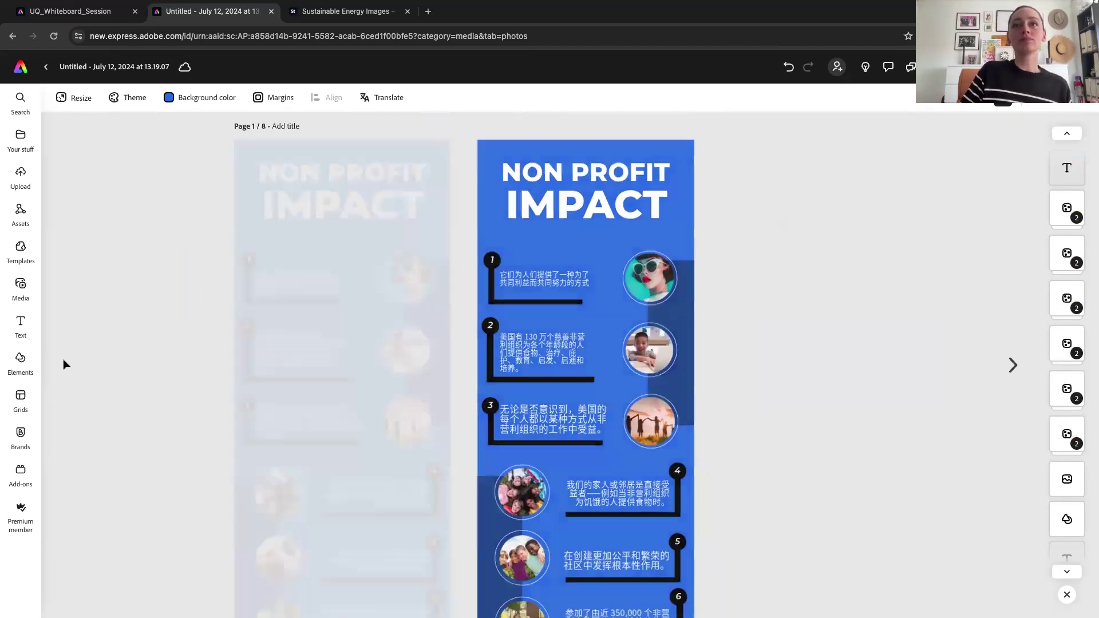
scroll(596, 332, up, 5)
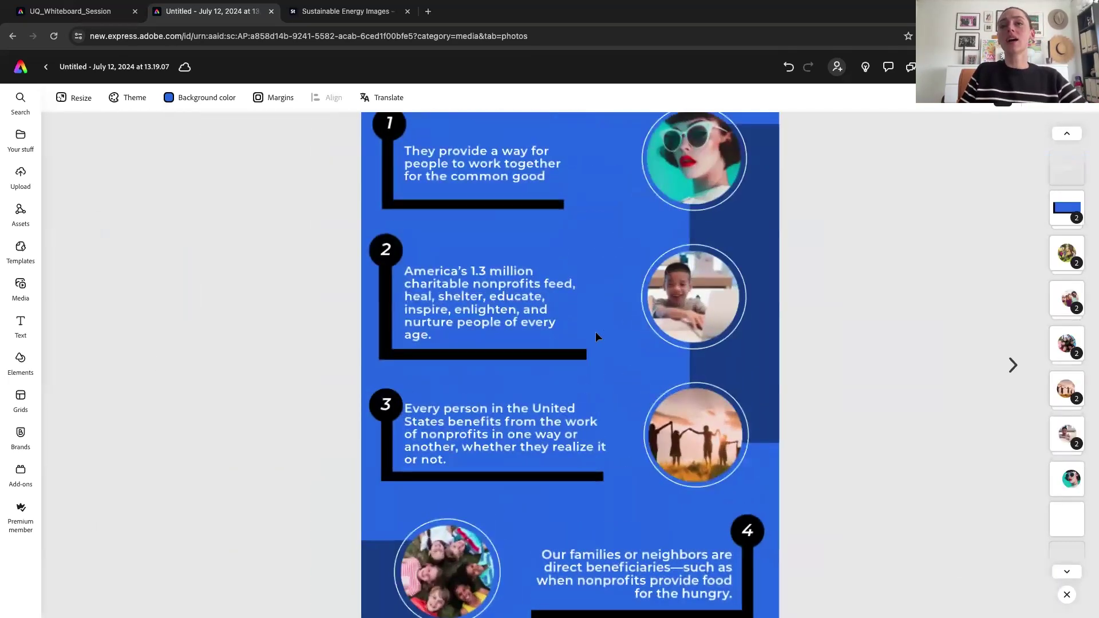
scroll(595, 331, down, 5)
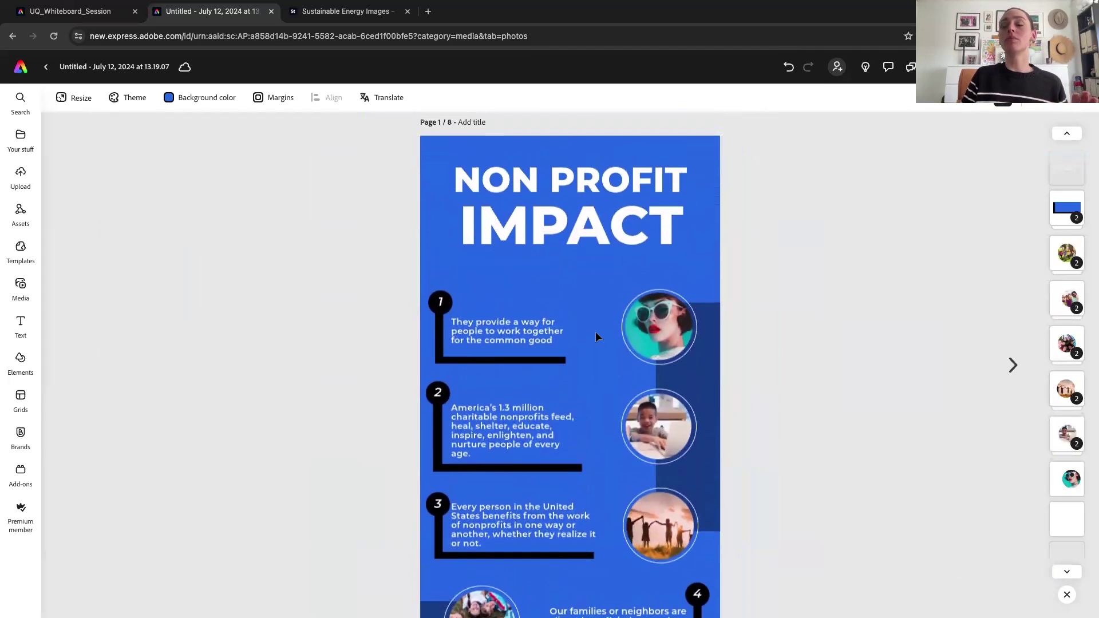
click(645, 431)
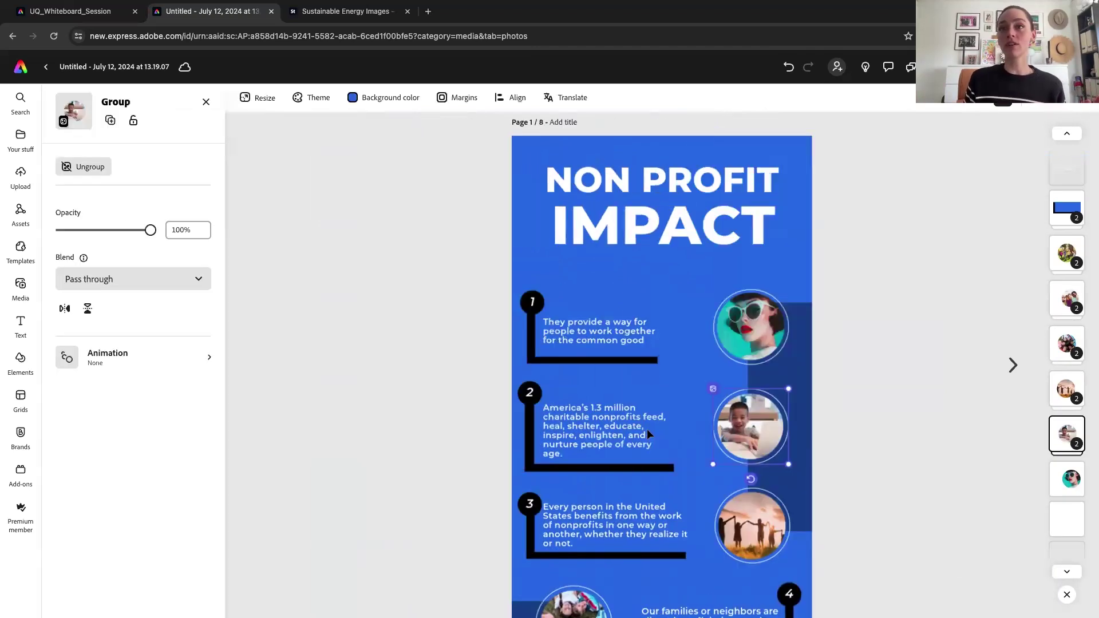
key(Delete)
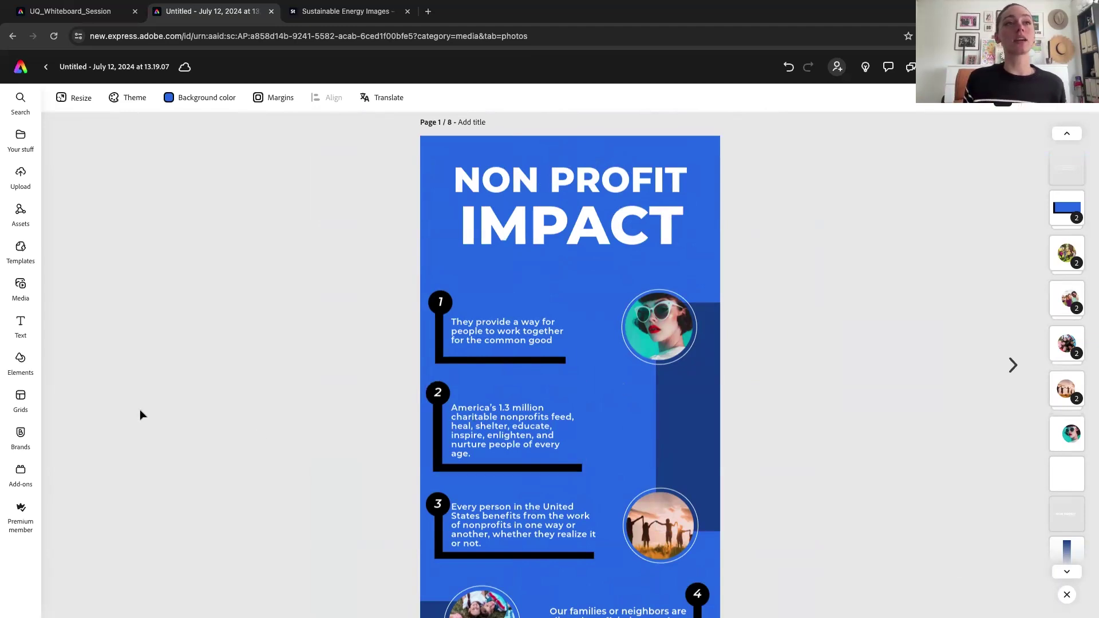
- Search the design assets among the elements for "toaster" and look through the matching graphics
click(21, 361)
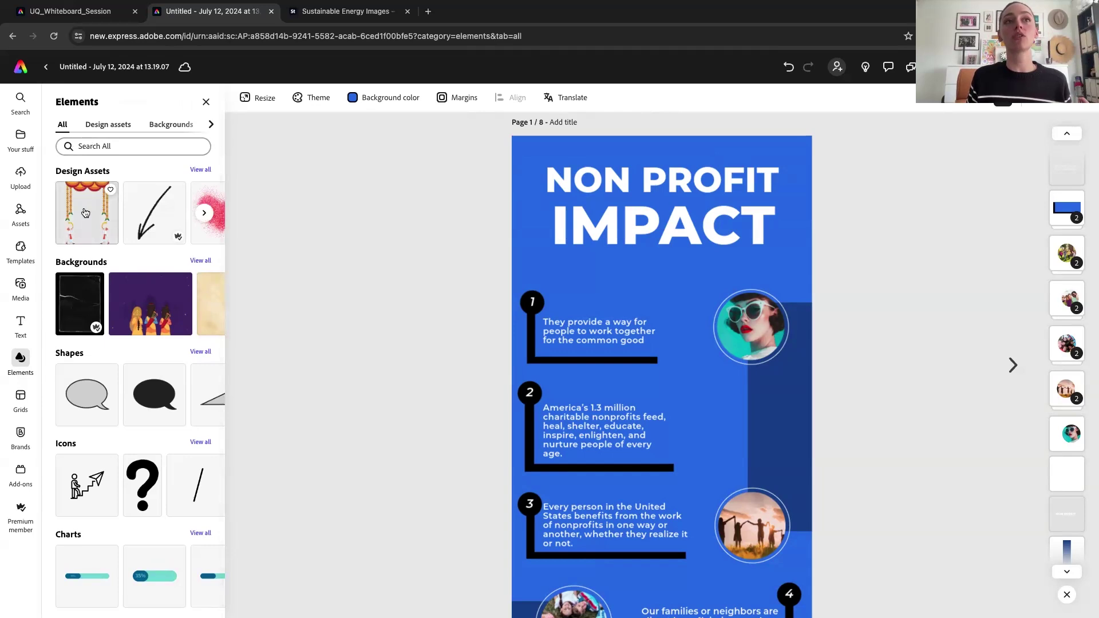
scroll(85, 212, down, 1)
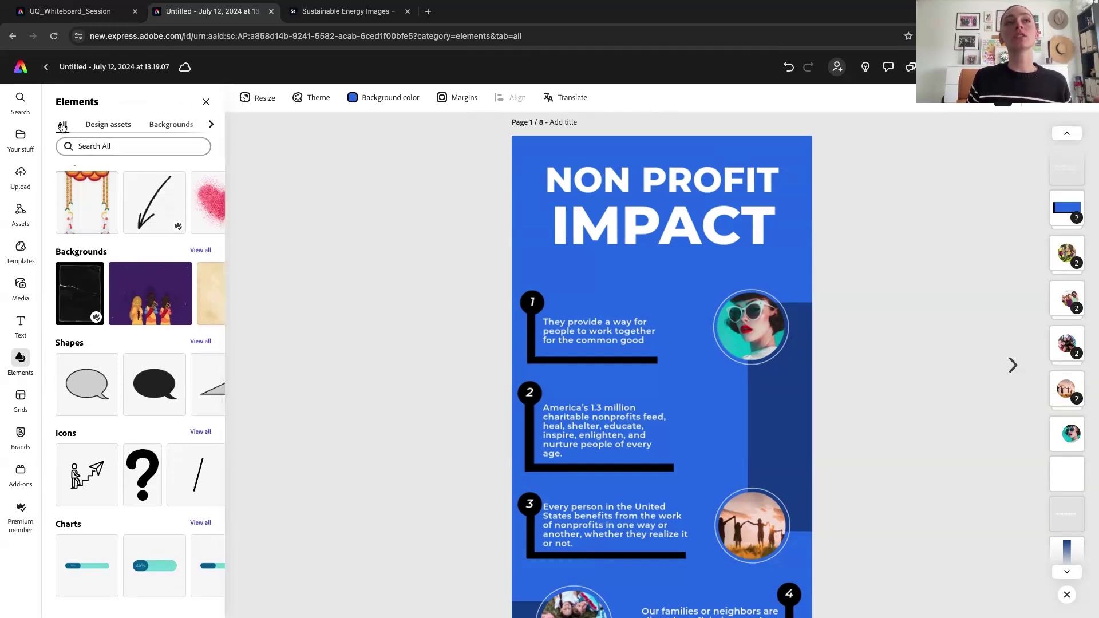
click(95, 127)
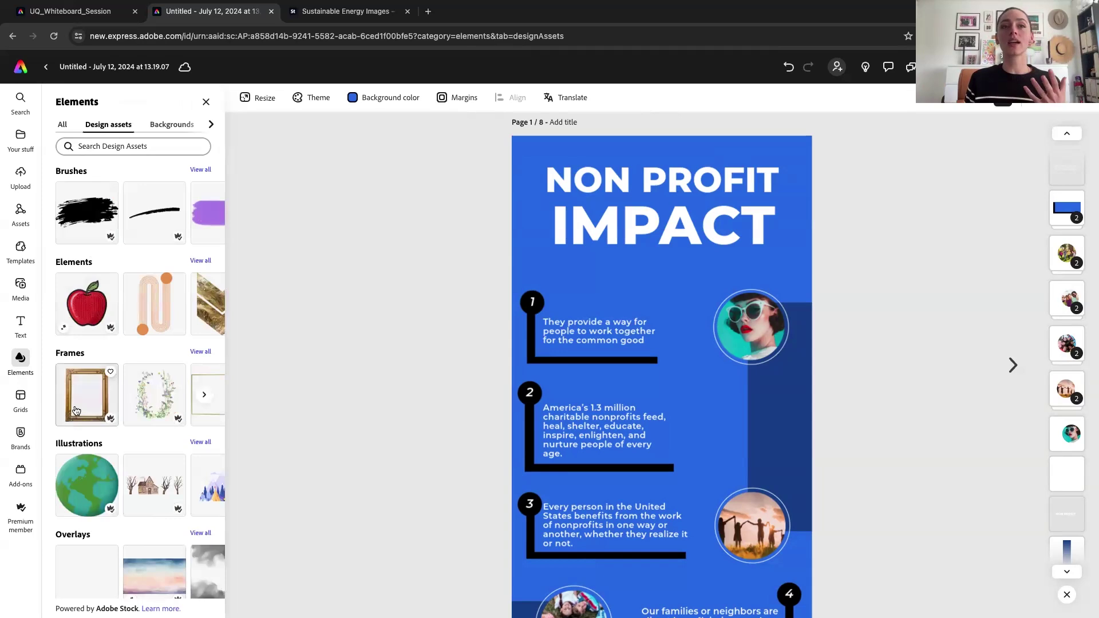
scroll(95, 409, down, 3)
scroll(95, 411, up, 3)
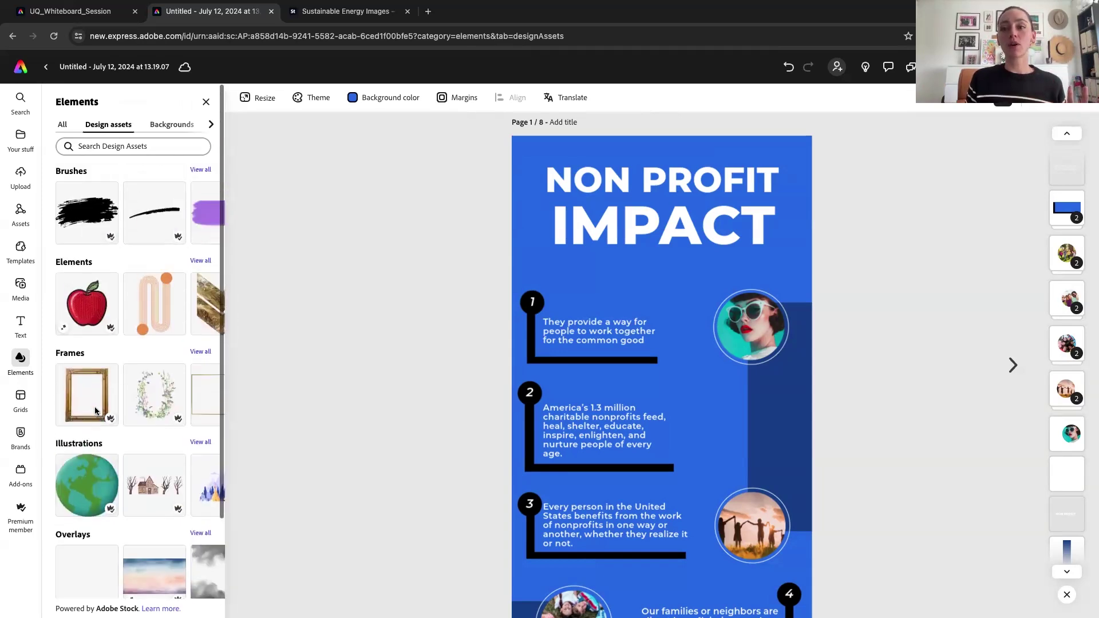
click(113, 149)
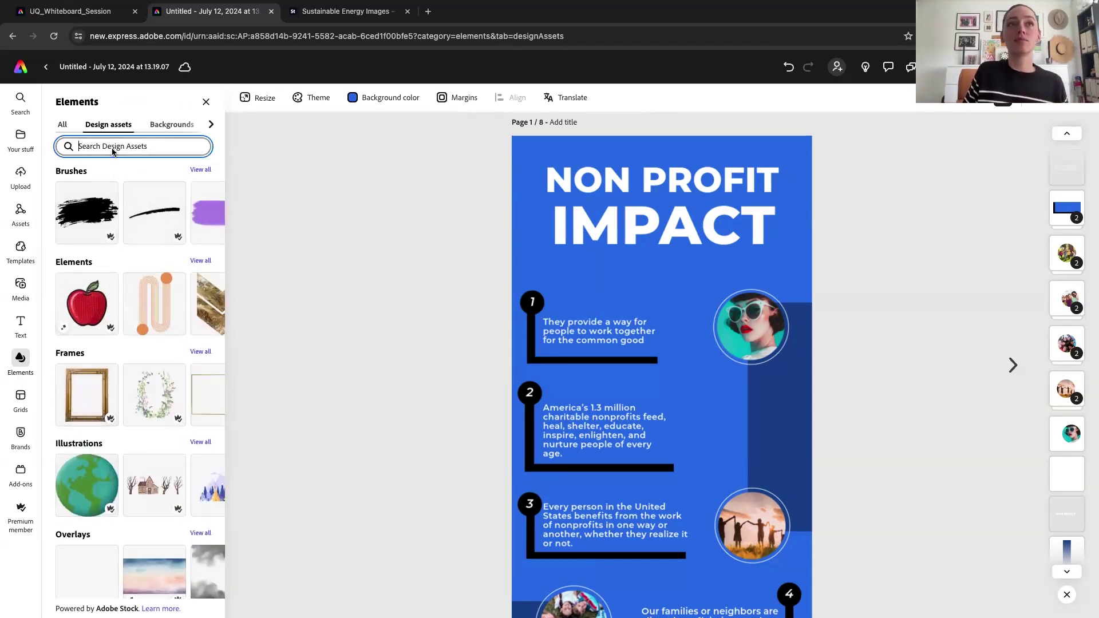
text(to)
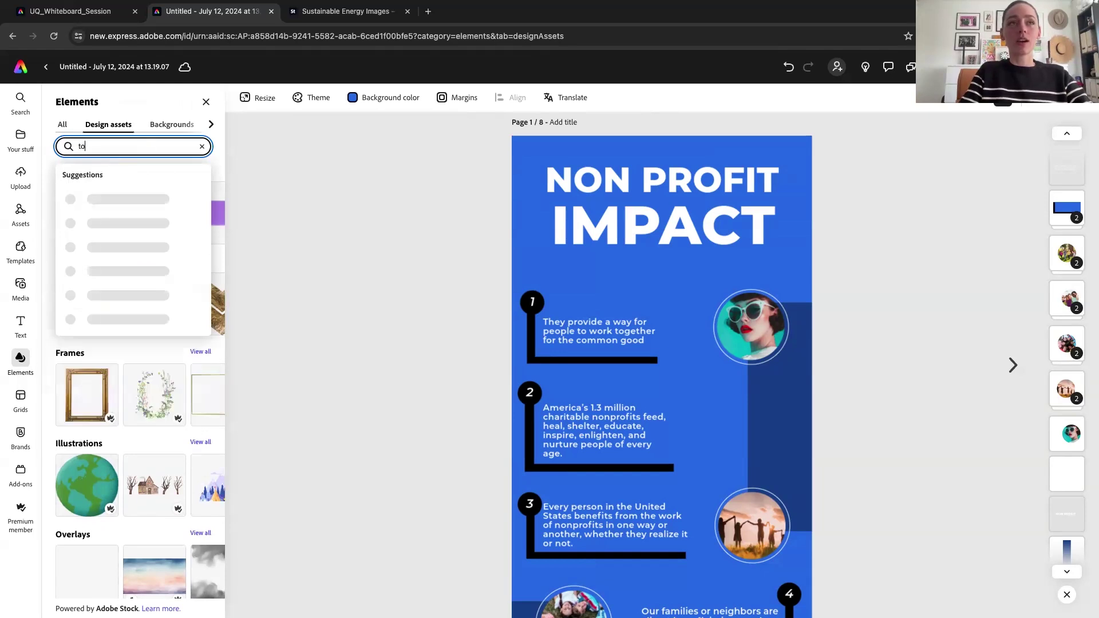
text(aster)
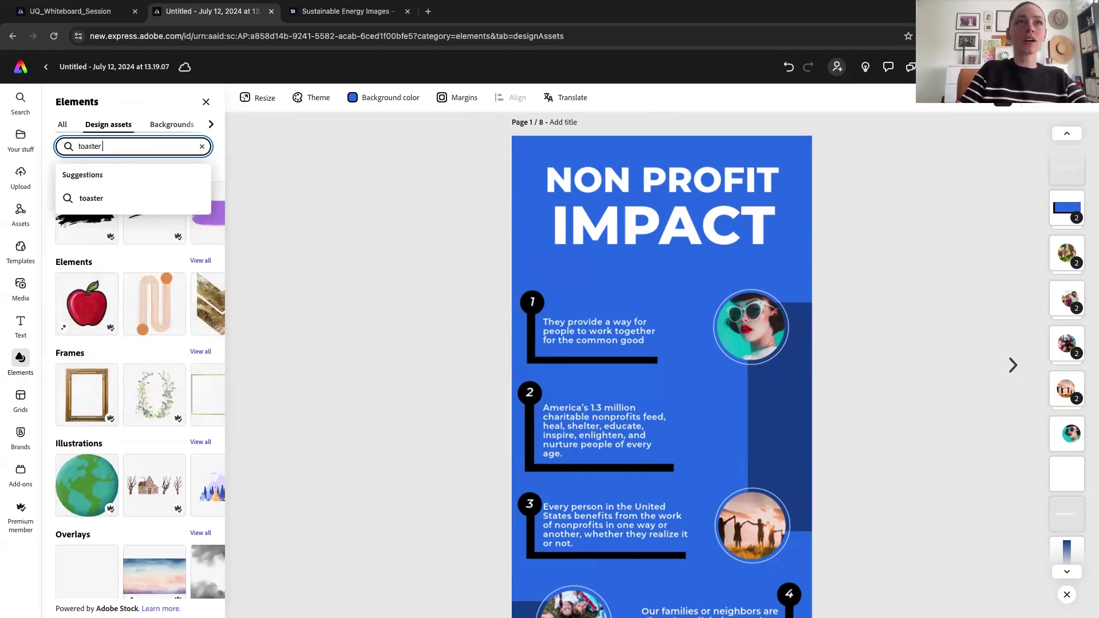
key(Return)
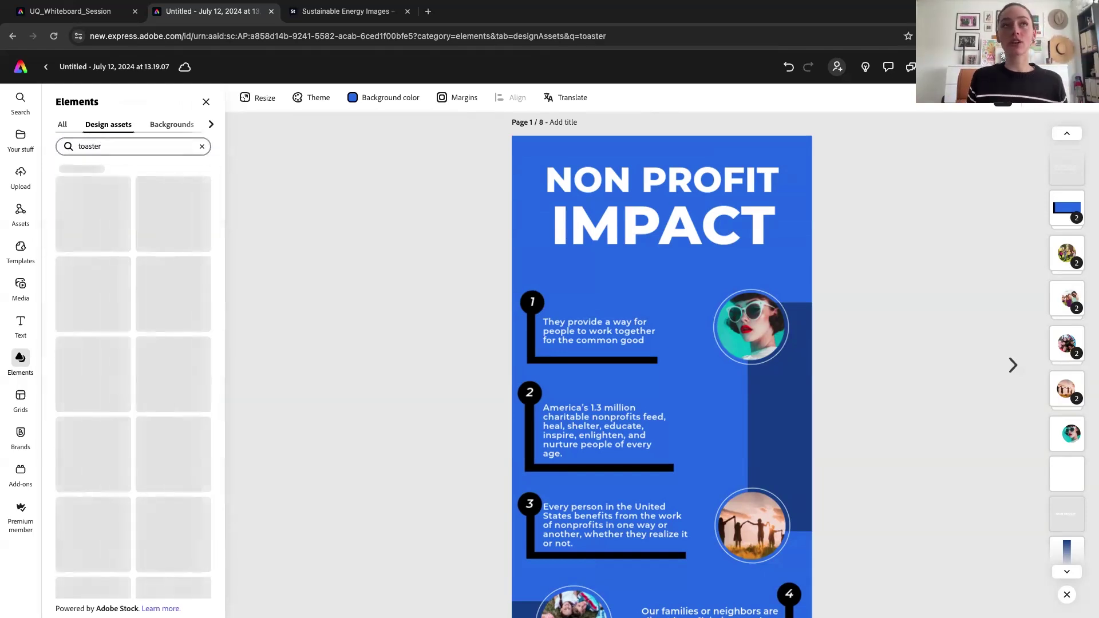
scroll(89, 378, down, 3)
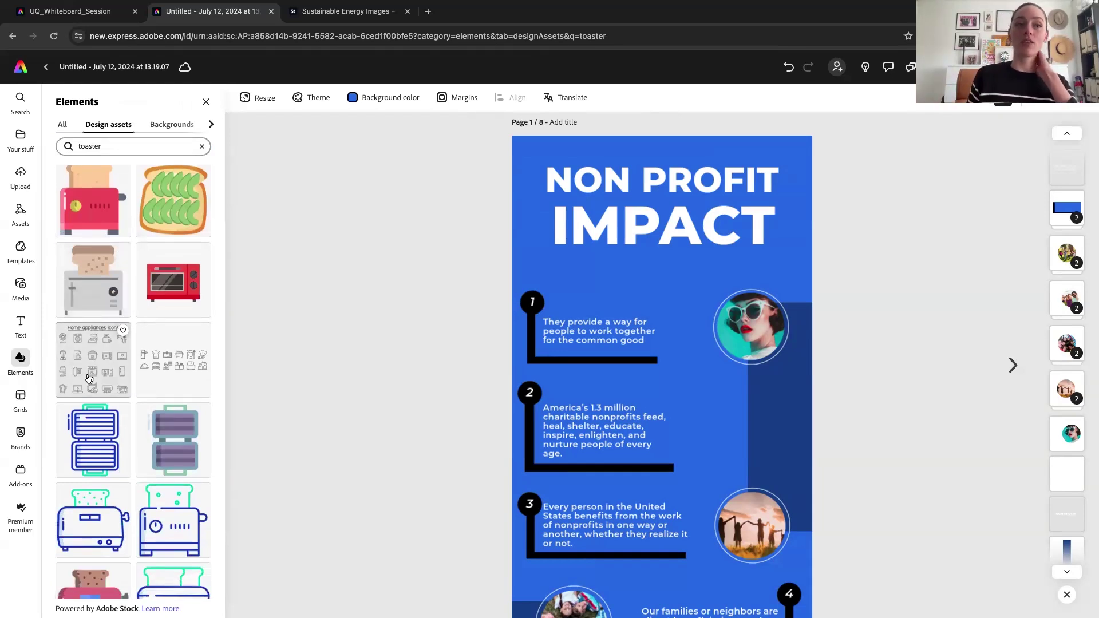
scroll(91, 384, down, 4)
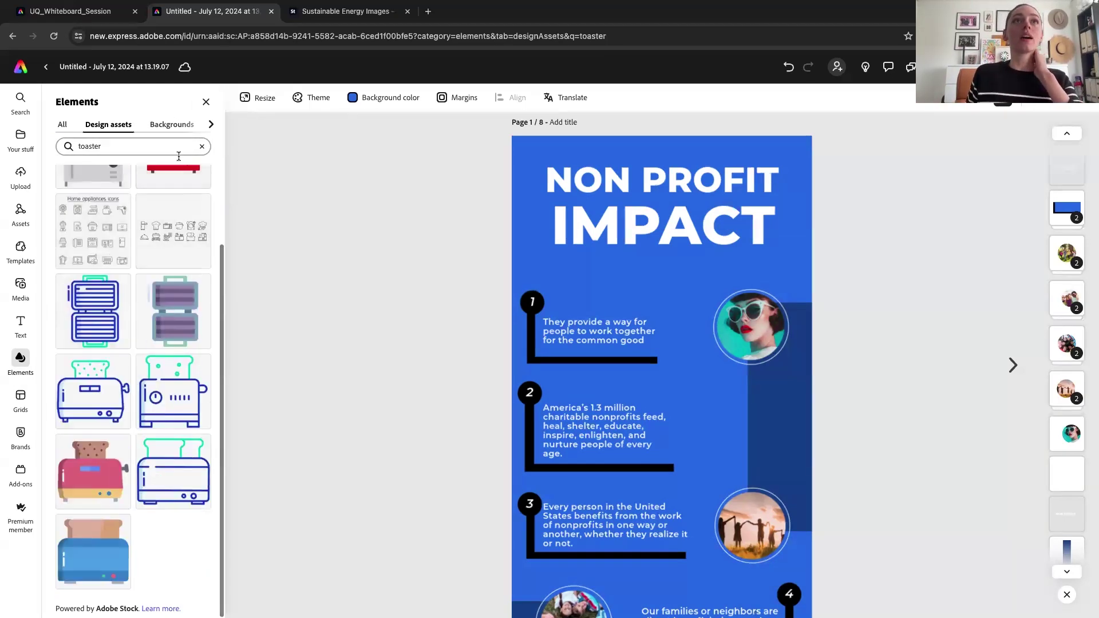
- Check what the toaster search offers among the backgrounds, icons and charts
click(171, 125)
click(210, 126)
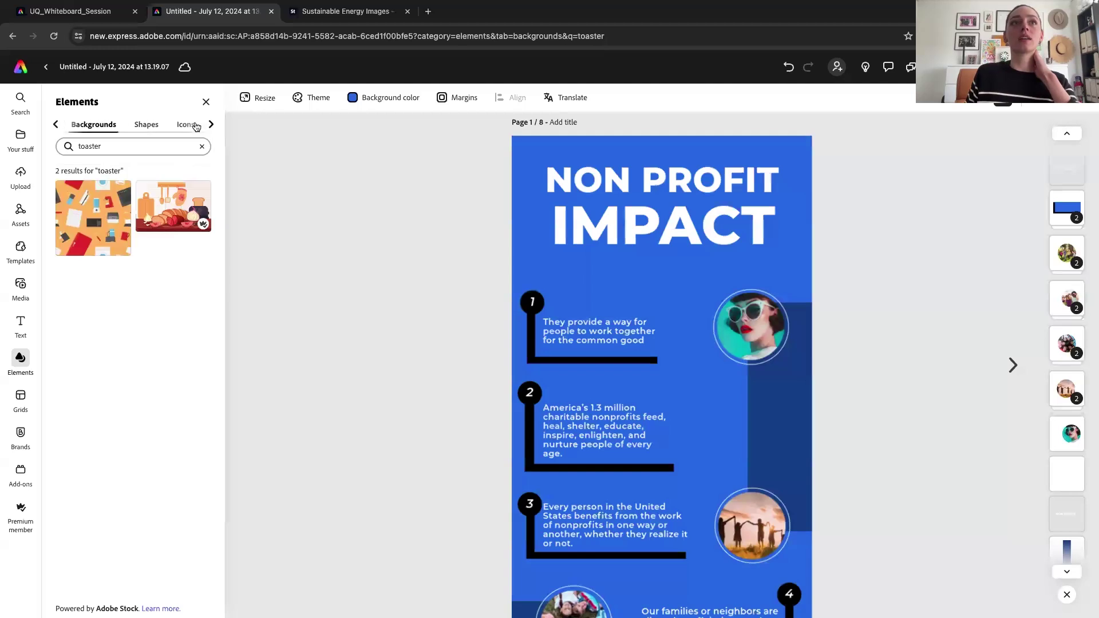
click(182, 126)
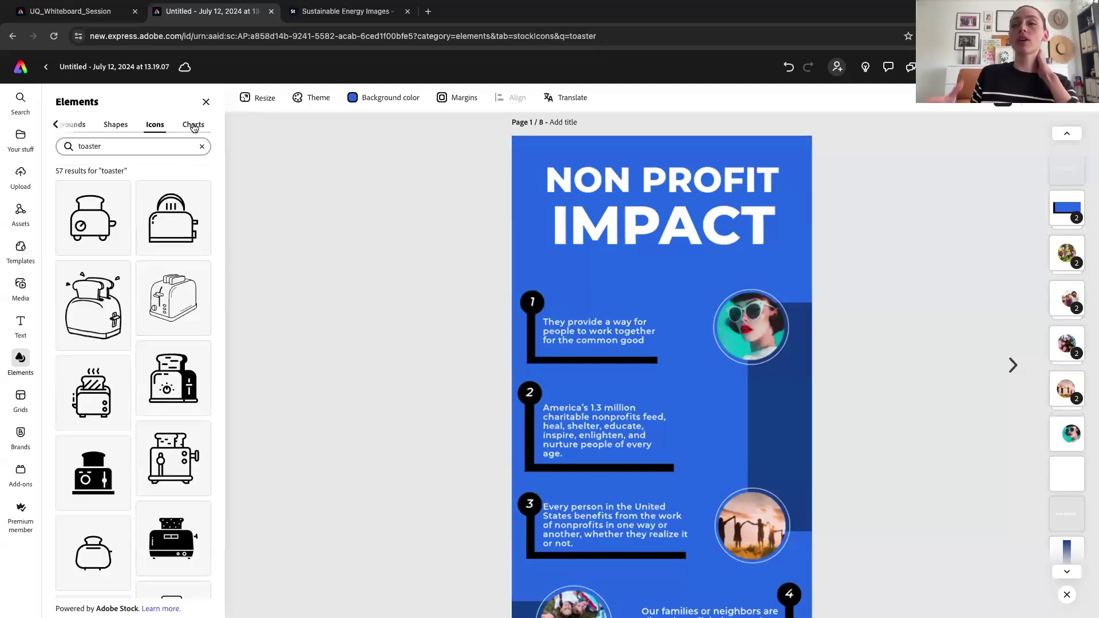
click(194, 125)
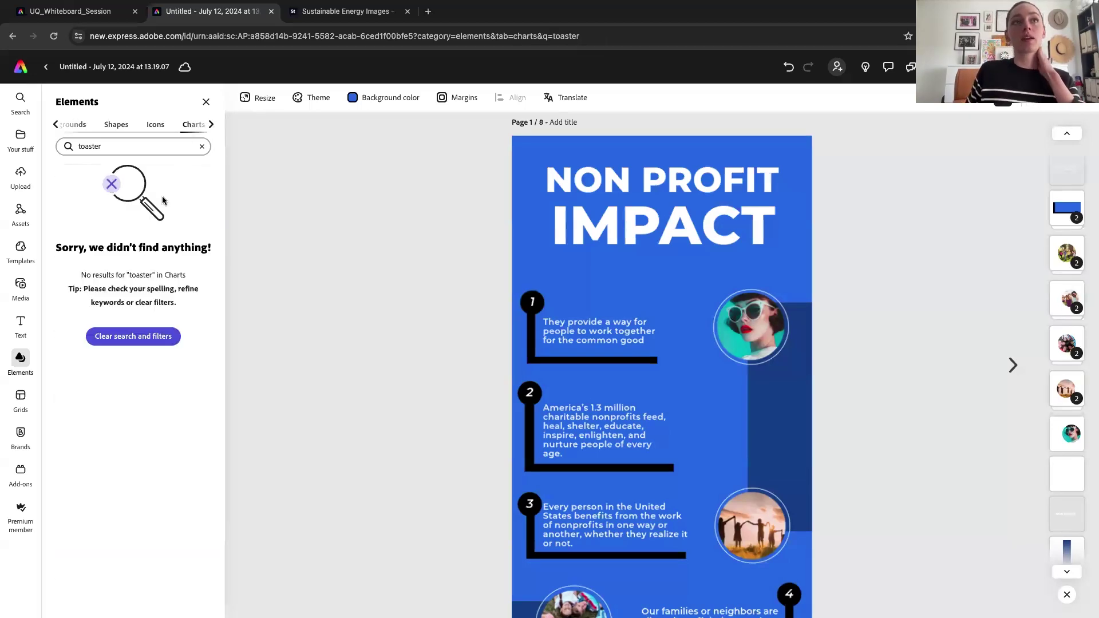
- Clear the toaster search and add the donut chart with a legend from the chart elements to page 1
click(202, 147)
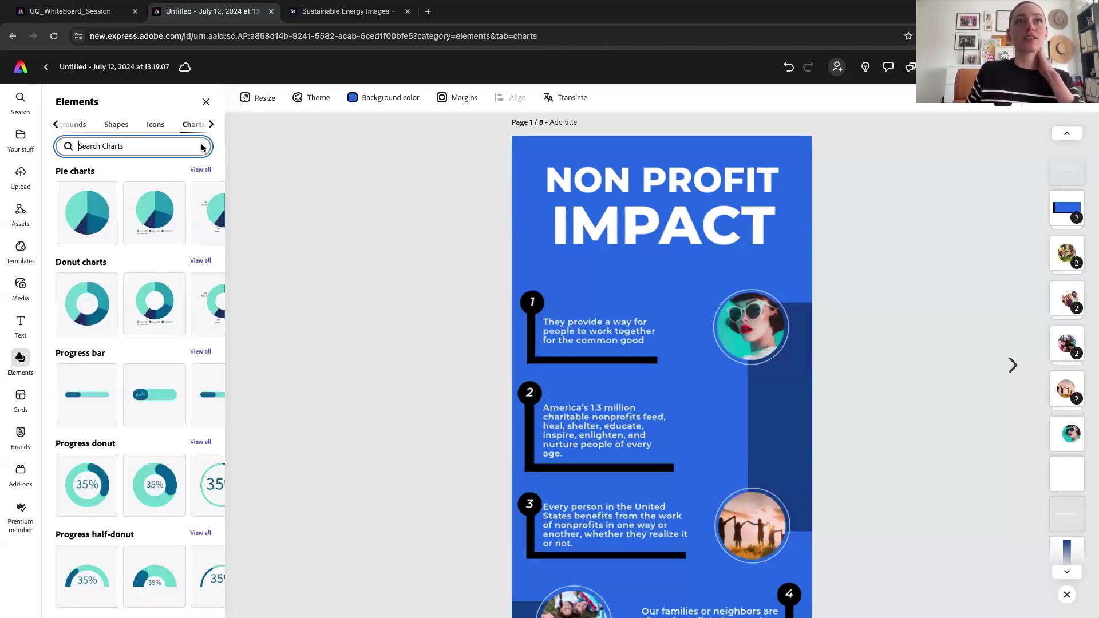
click(131, 94)
scroll(152, 212, right, 2)
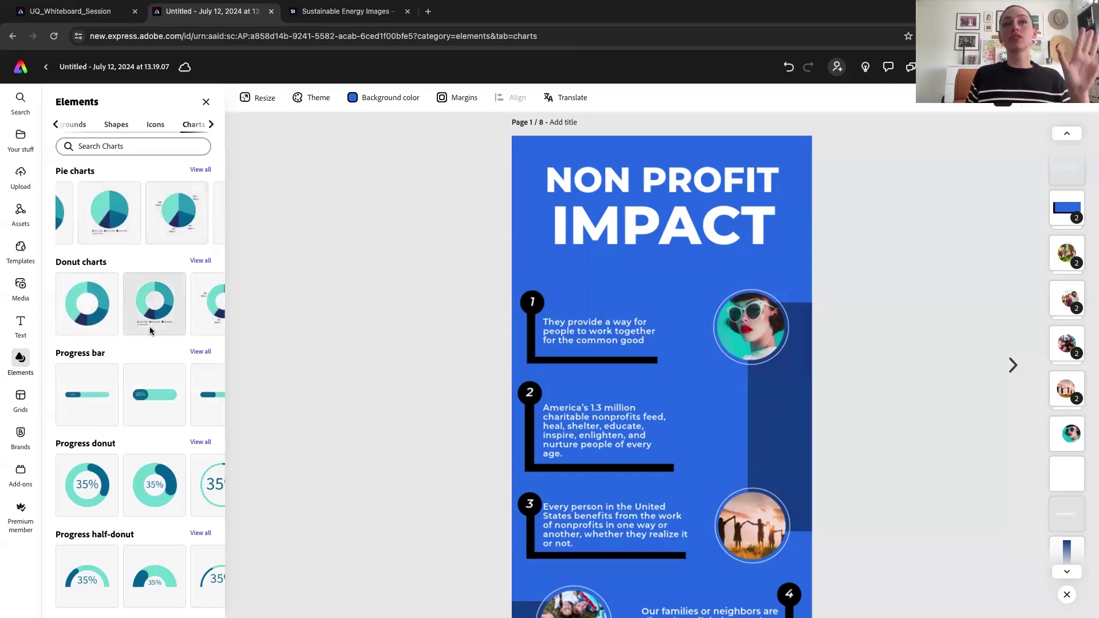
scroll(148, 355, down, 3)
scroll(147, 366, up, 3)
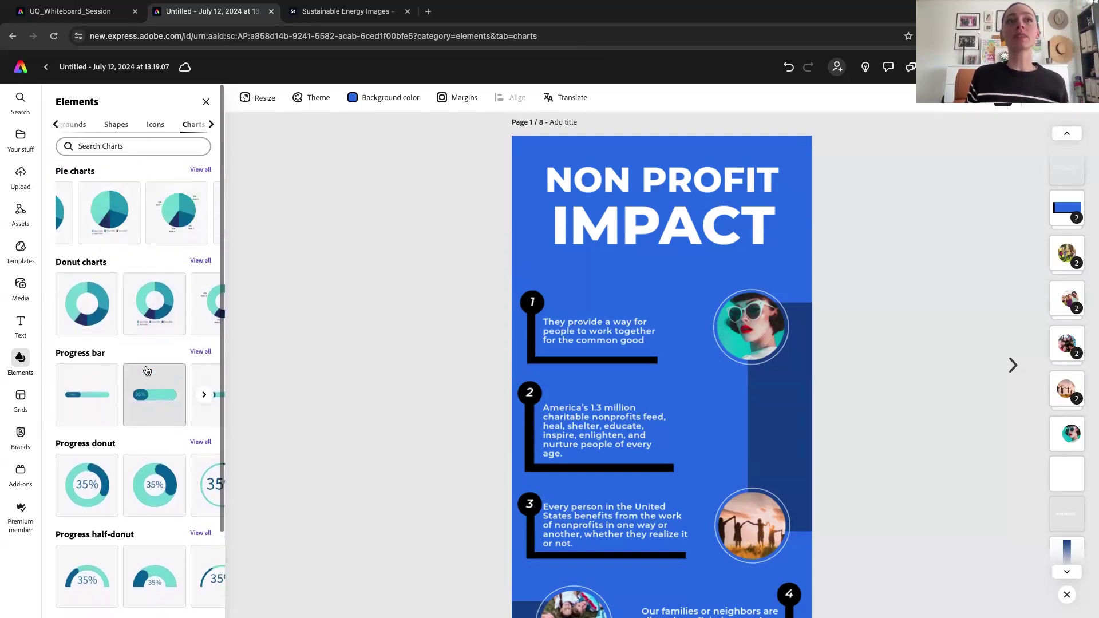
scroll(153, 301, down, 1)
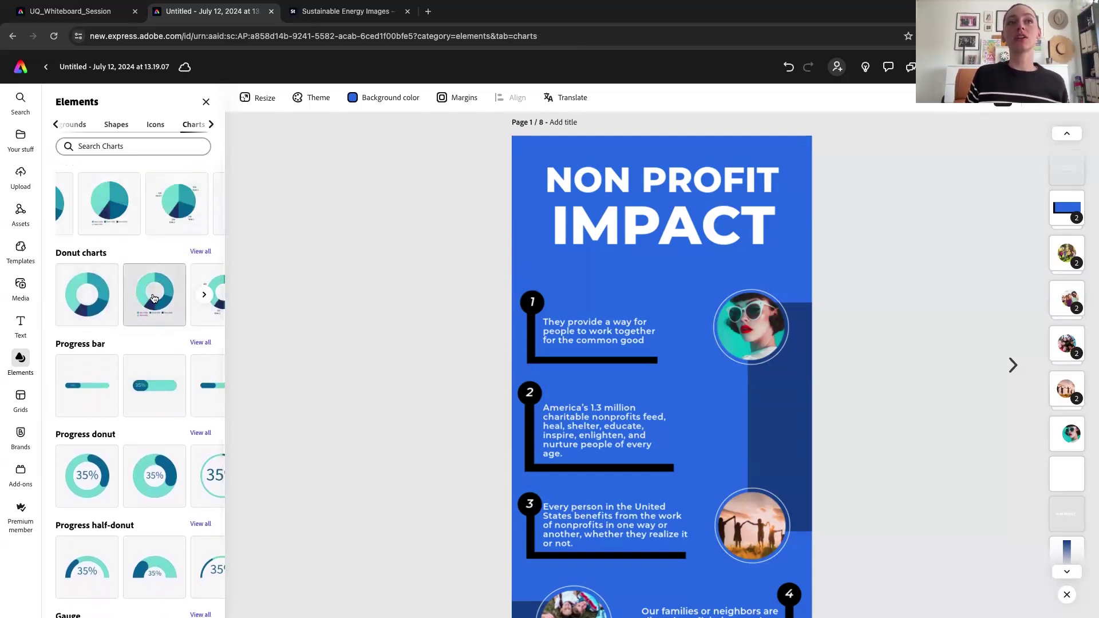
click(153, 298)
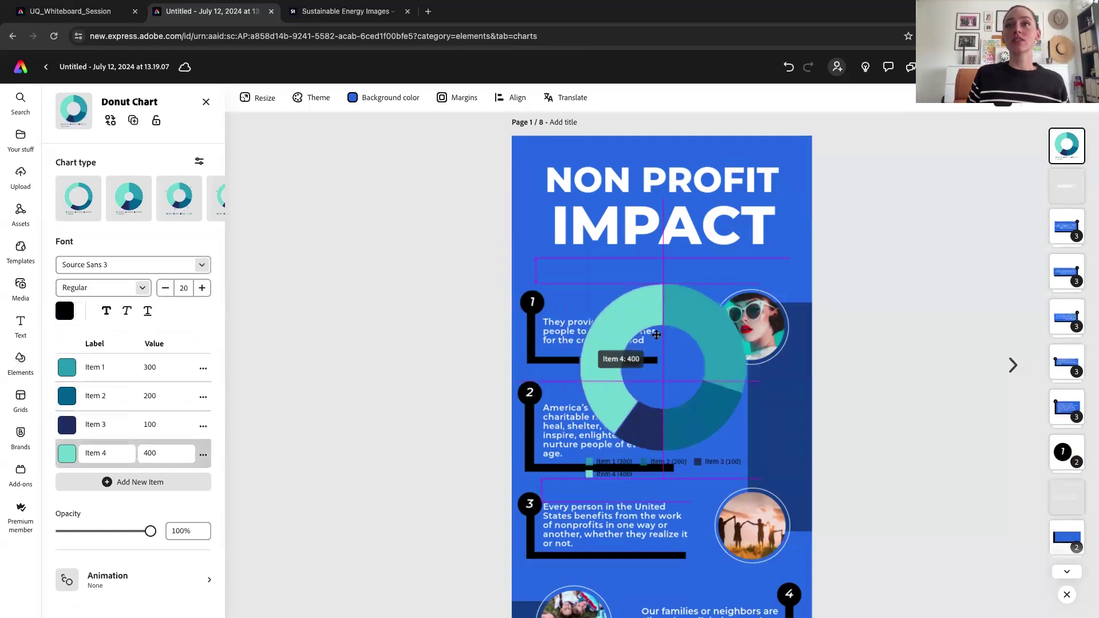
- Shrink the donut chart and place it beside block 2, between the two round photos
drag(642, 302, 724, 387)
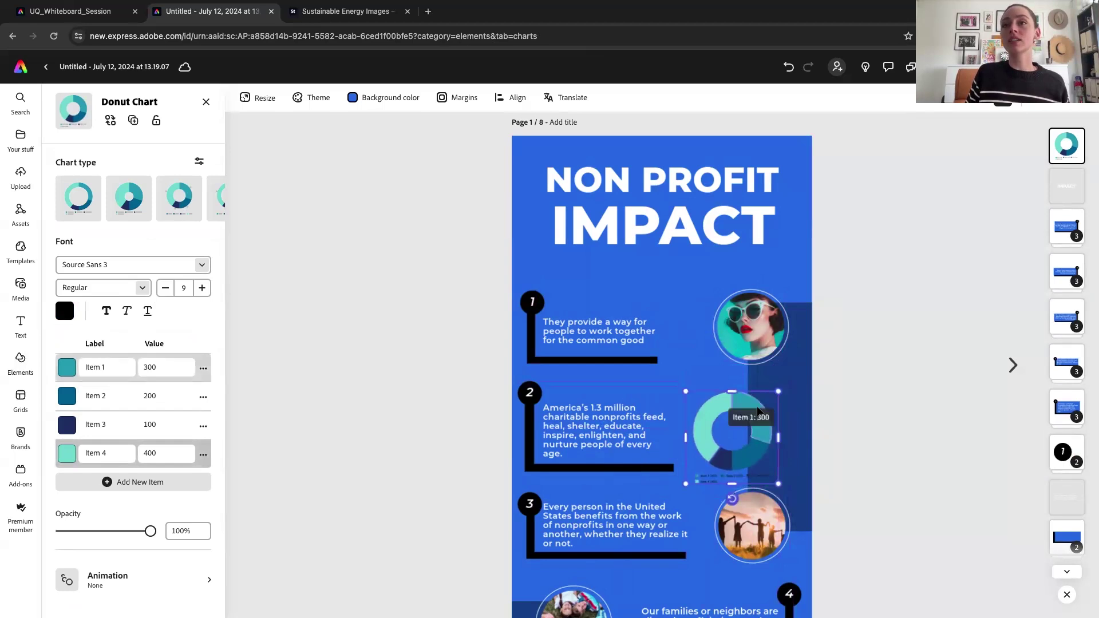
click(101, 367)
drag(104, 367, 83, 369)
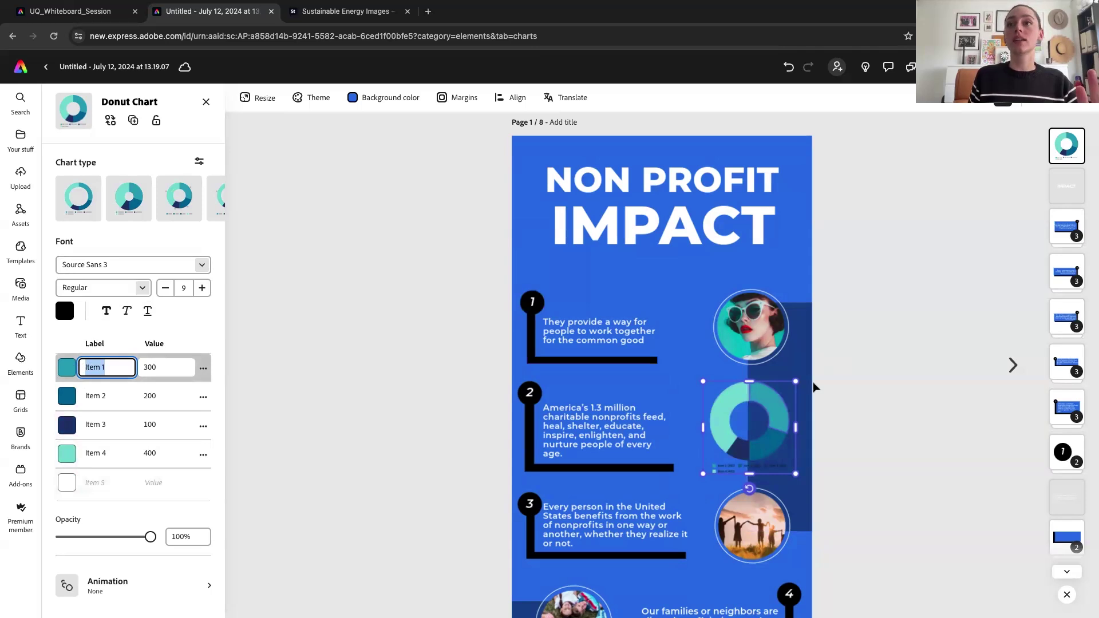
drag(796, 380, 794, 391)
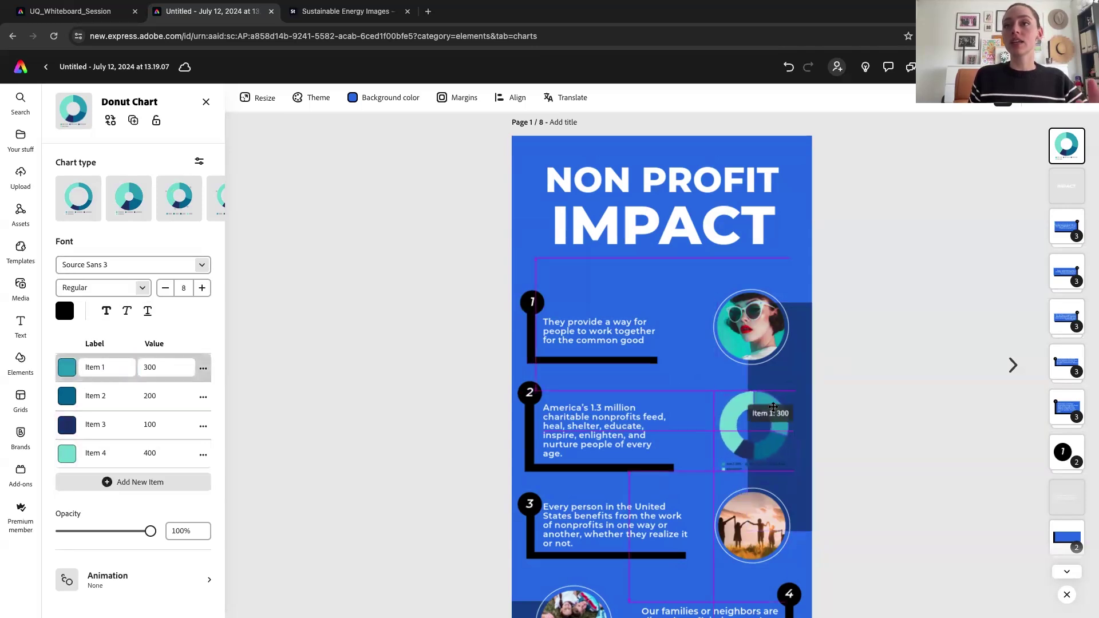
- Colour the donut chart's legend text white and make it bold
scroll(765, 453, up, 5)
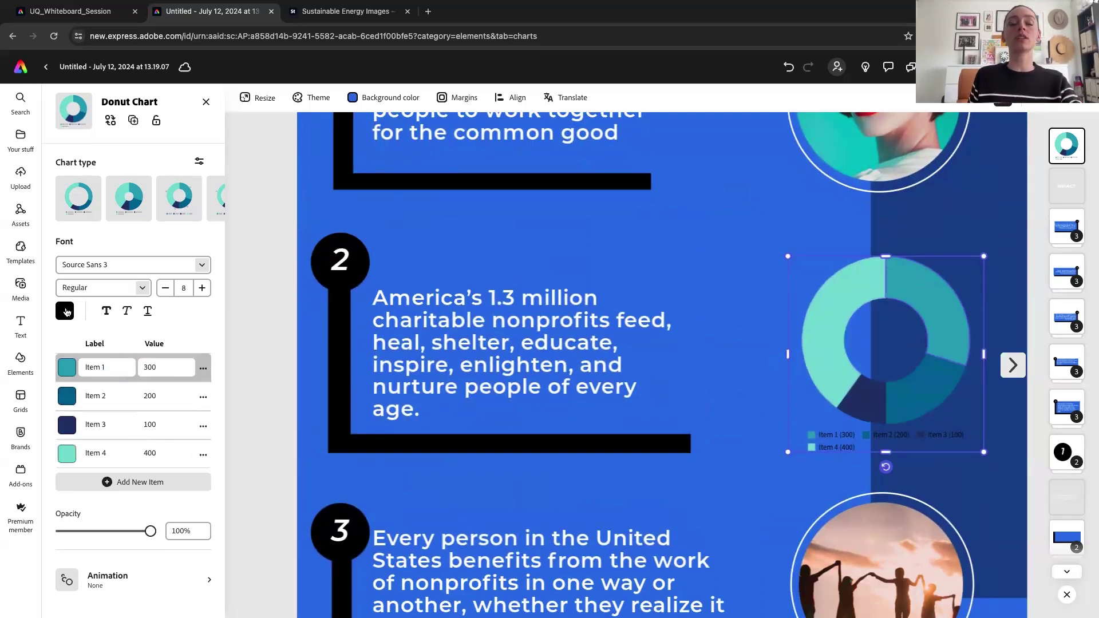
click(65, 311)
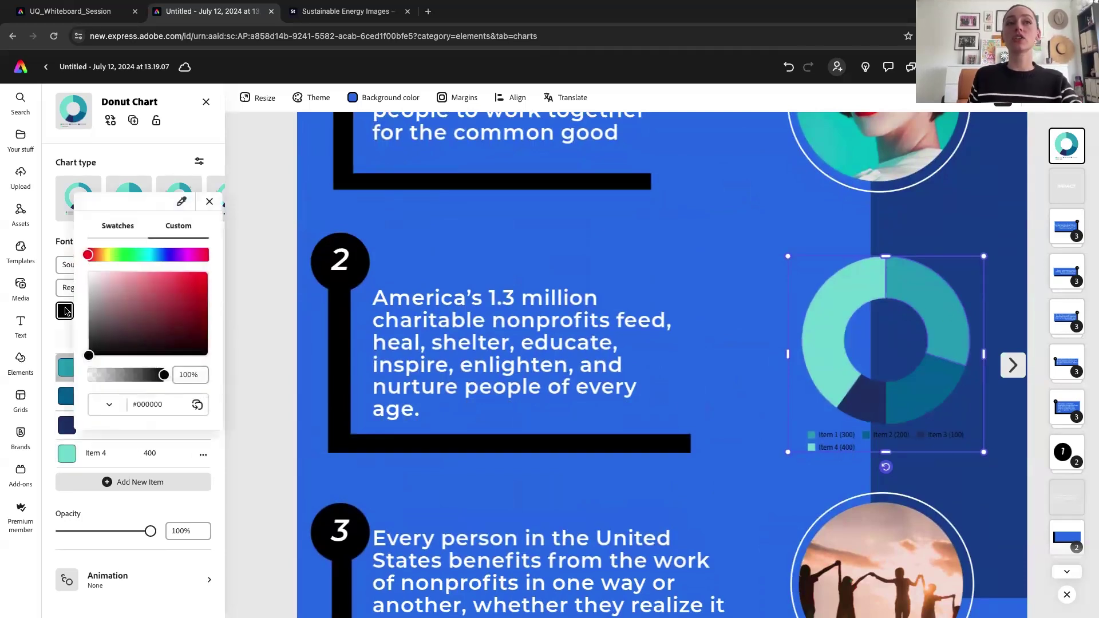
click(89, 275)
drag(93, 275, 69, 265)
click(210, 201)
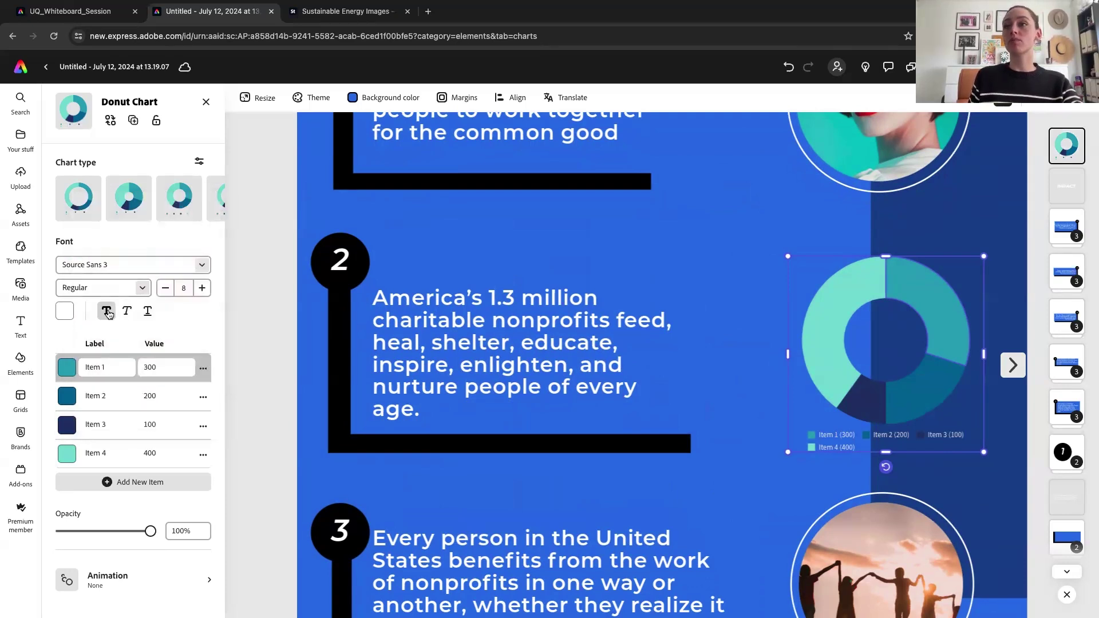
click(107, 312)
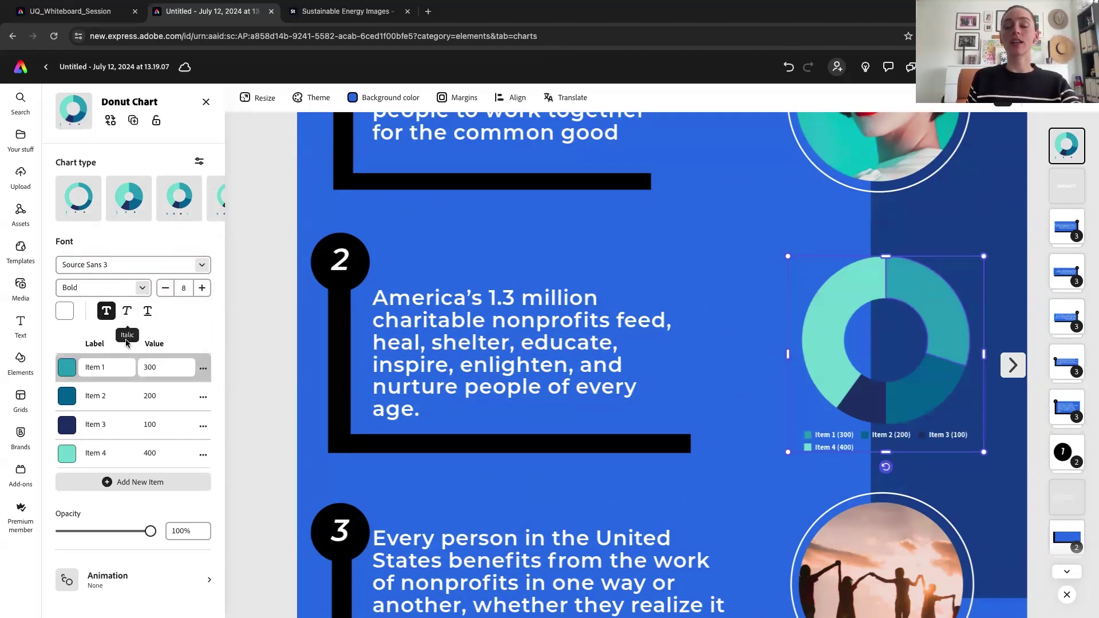
- Rename the donut chart's first two items as Apple and Banana
click(91, 366)
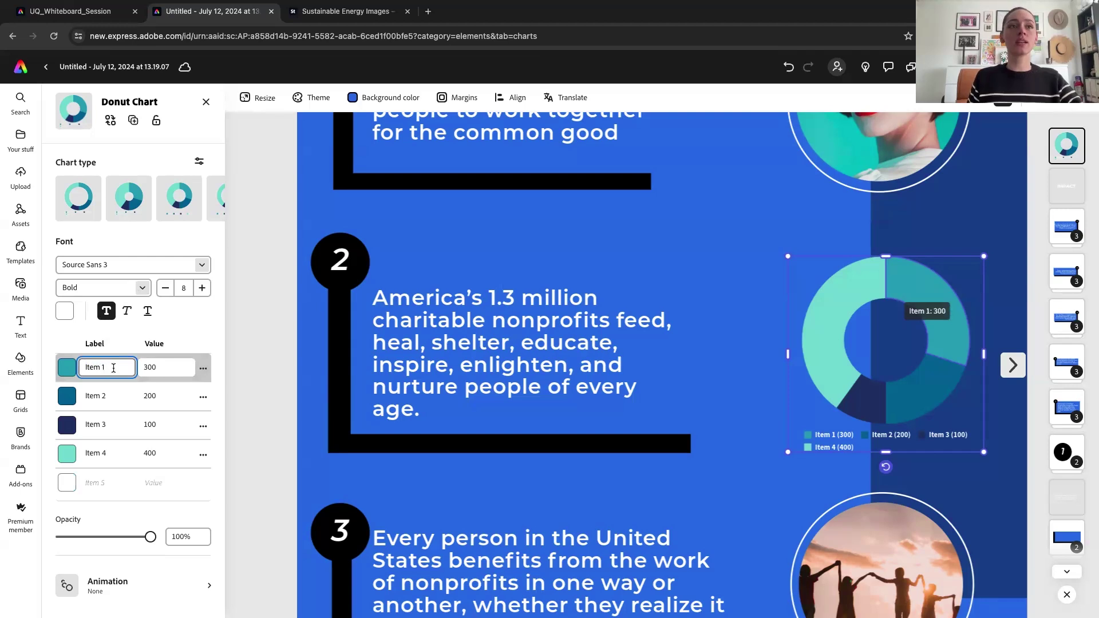
drag(113, 368, 46, 359)
text(Apple)
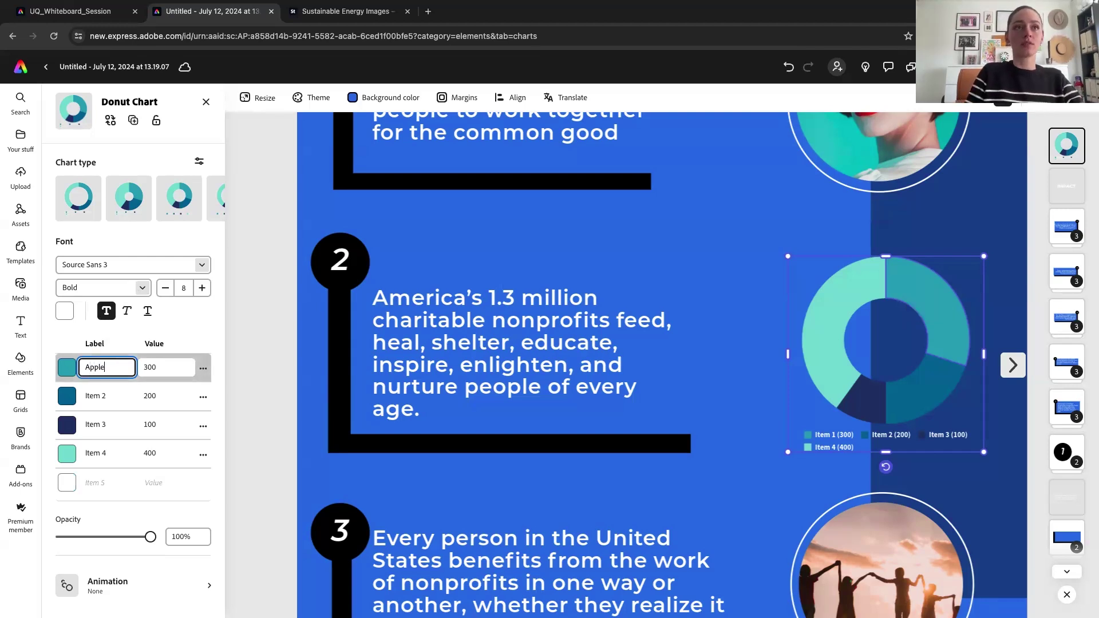
drag(86, 396, 106, 395)
text(Bannana)
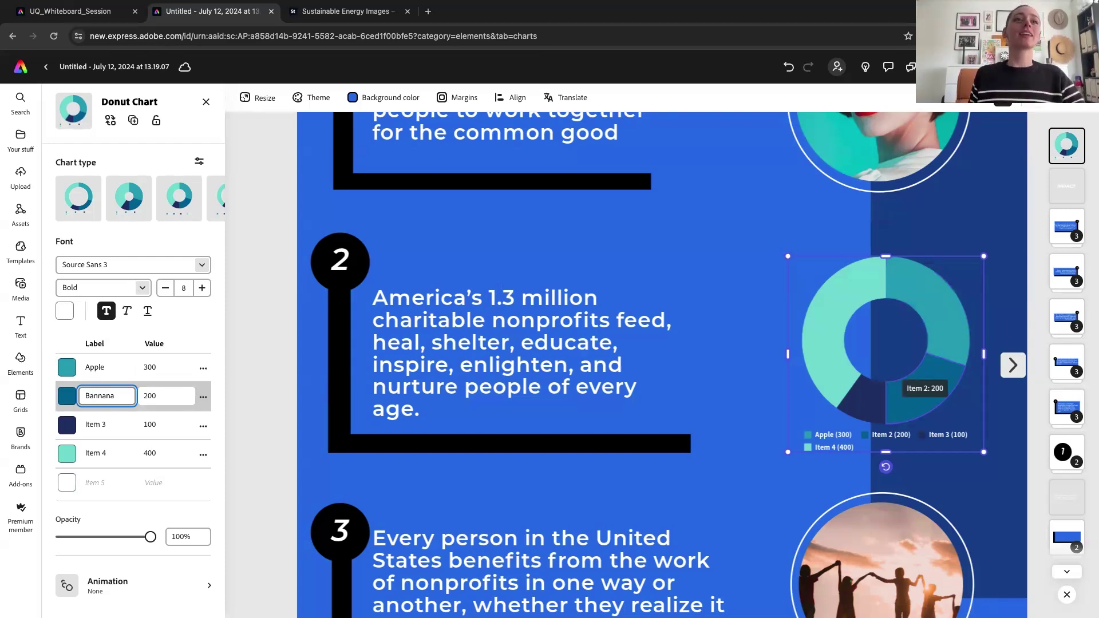
click(152, 343)
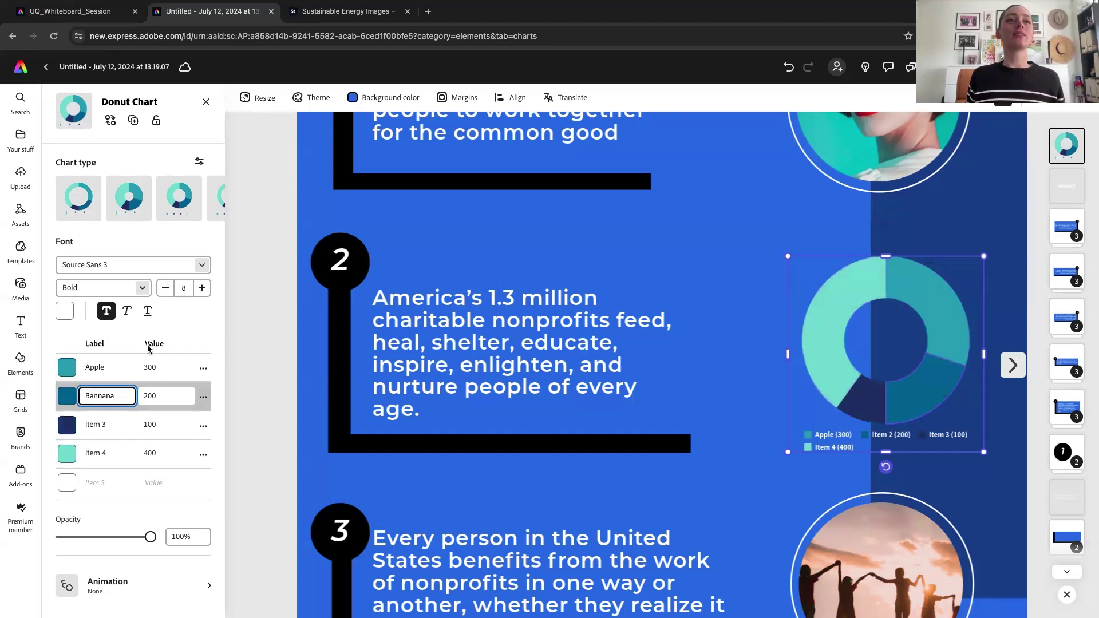
click(106, 391)
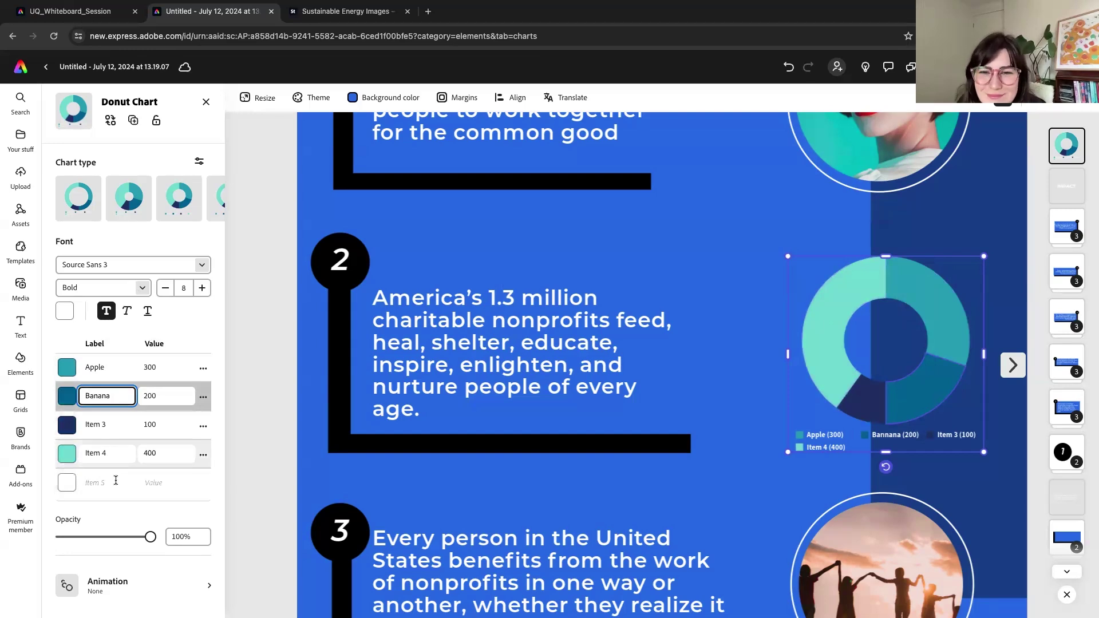
click(188, 321)
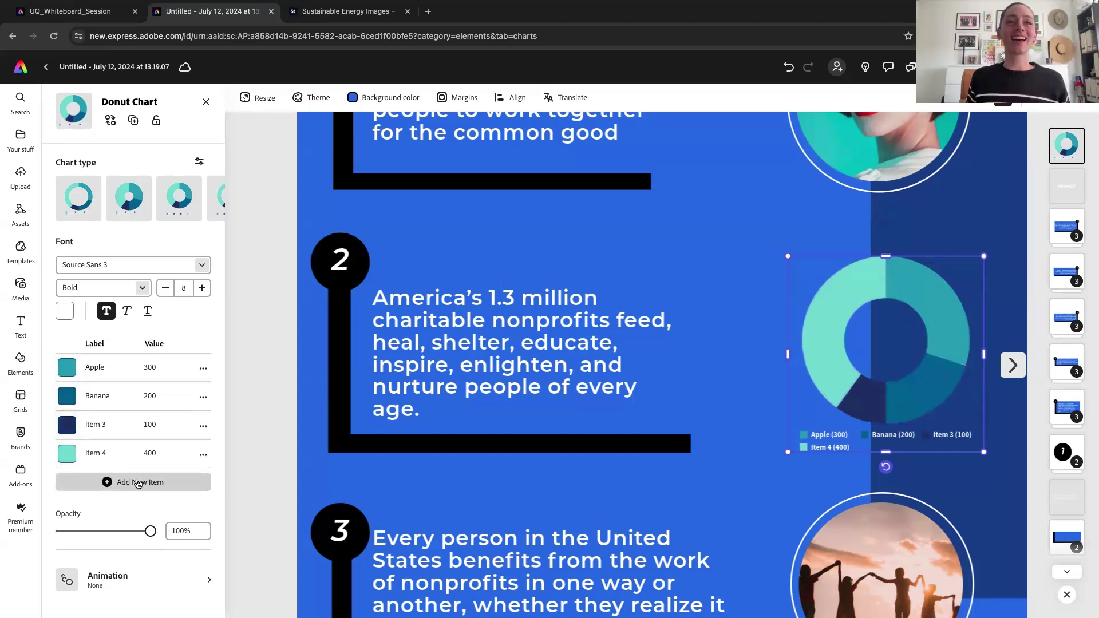
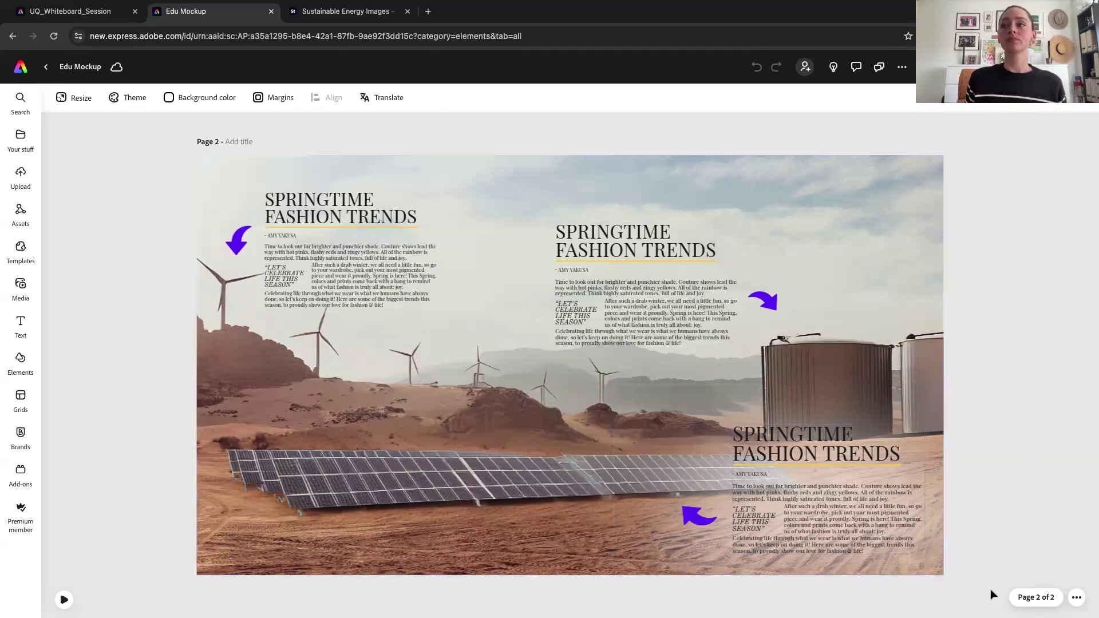
- Present the desert mockup full screen, viewing the plain desert on page 1 and the annotated version on page 2, and exit the presentation
click(1048, 599)
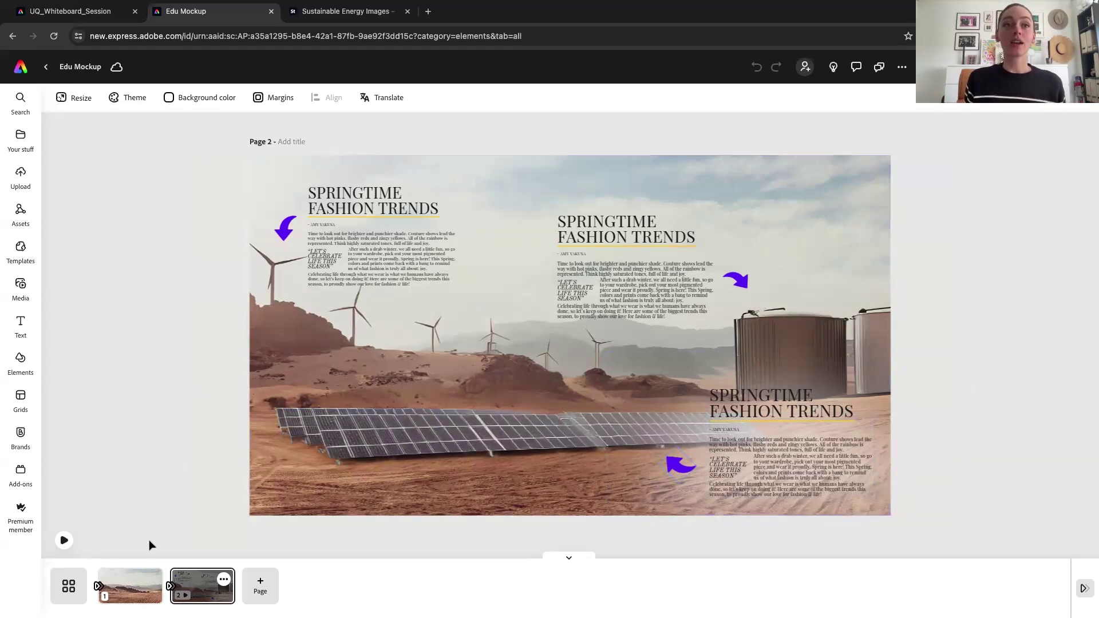
click(134, 585)
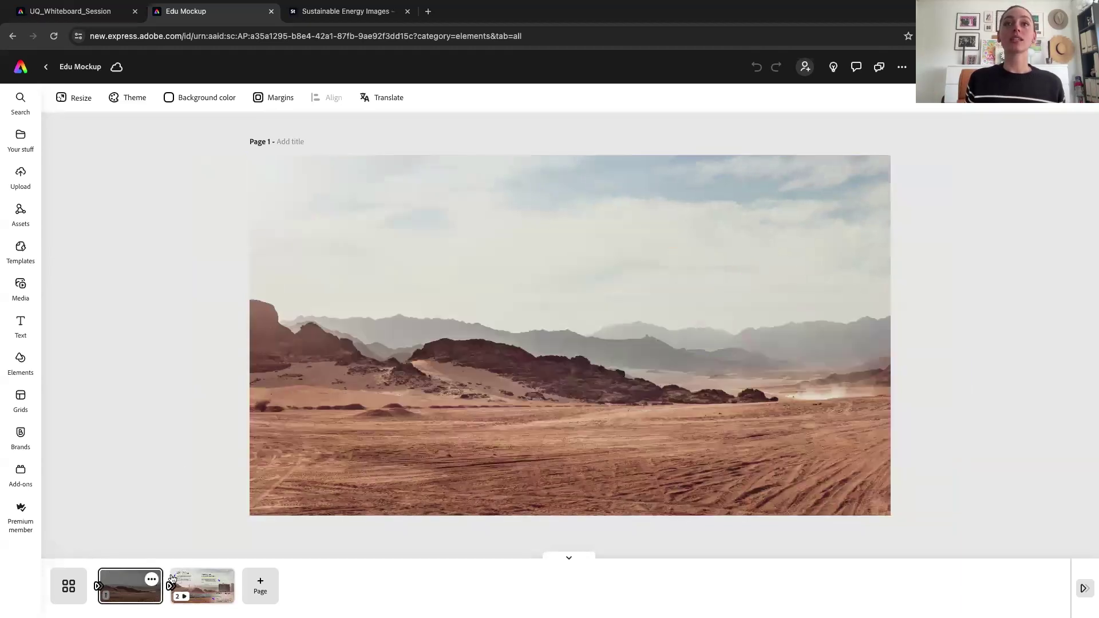
click(542, 356)
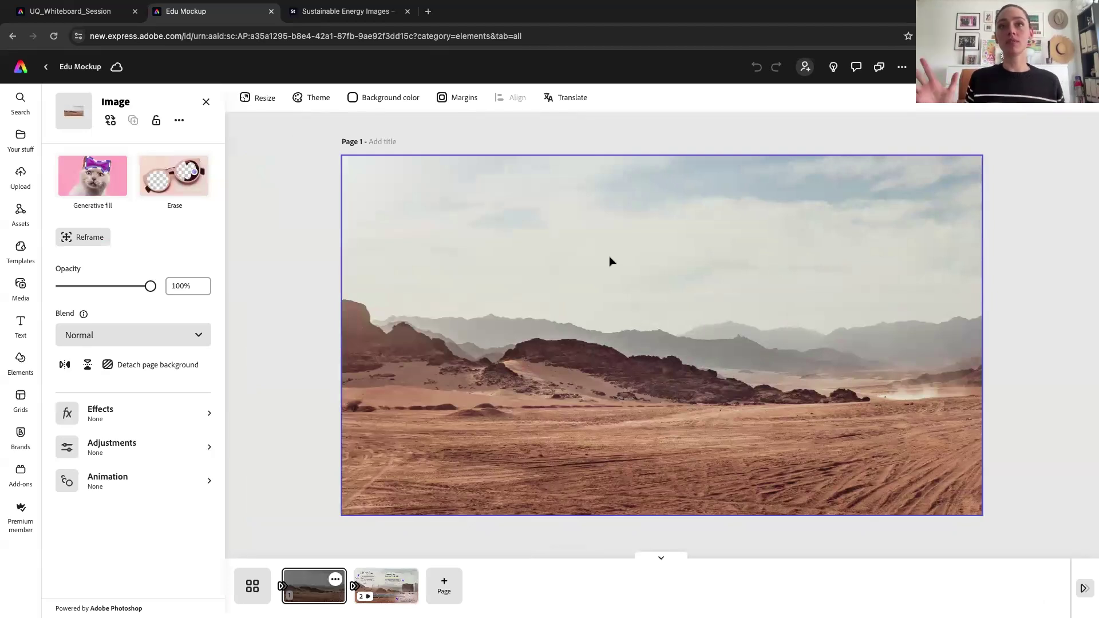
key(super+Return)
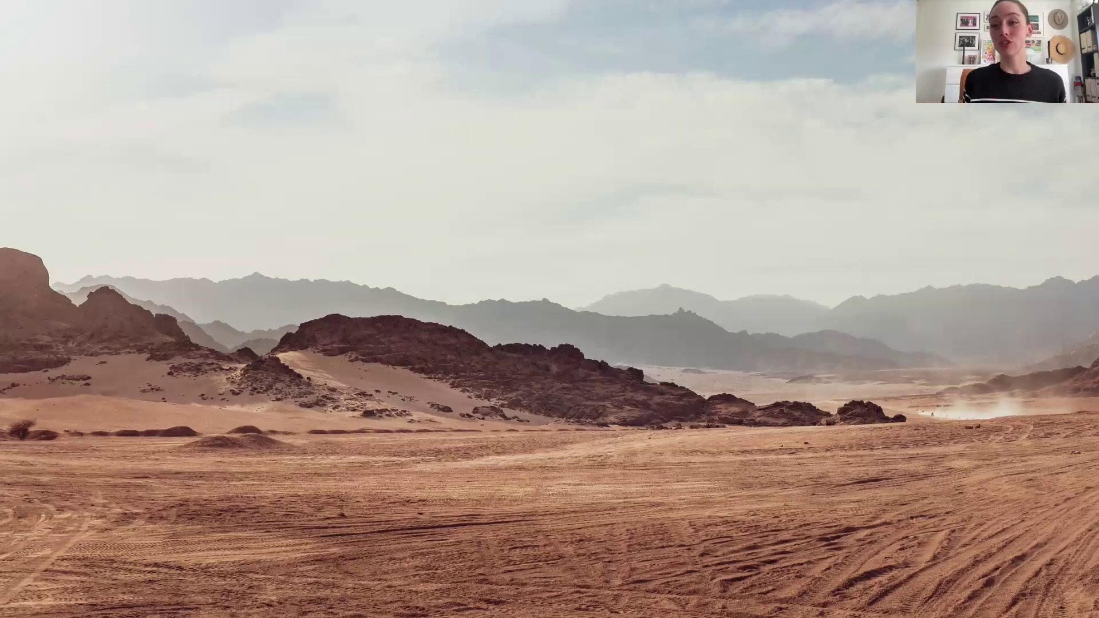
mouse_move(458, 2)
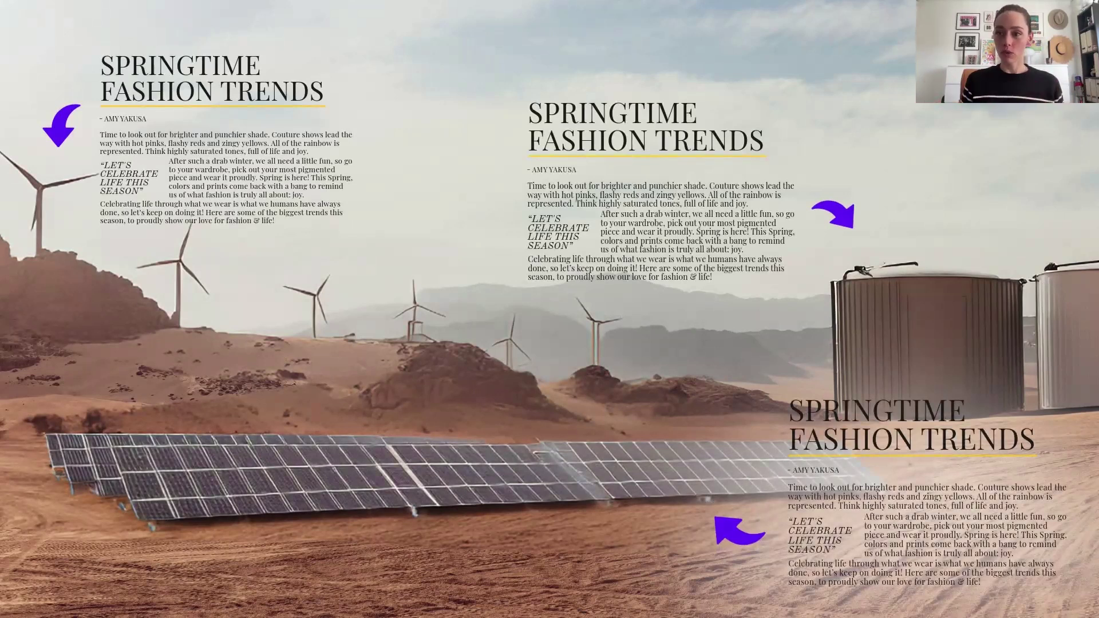
key(Escape)
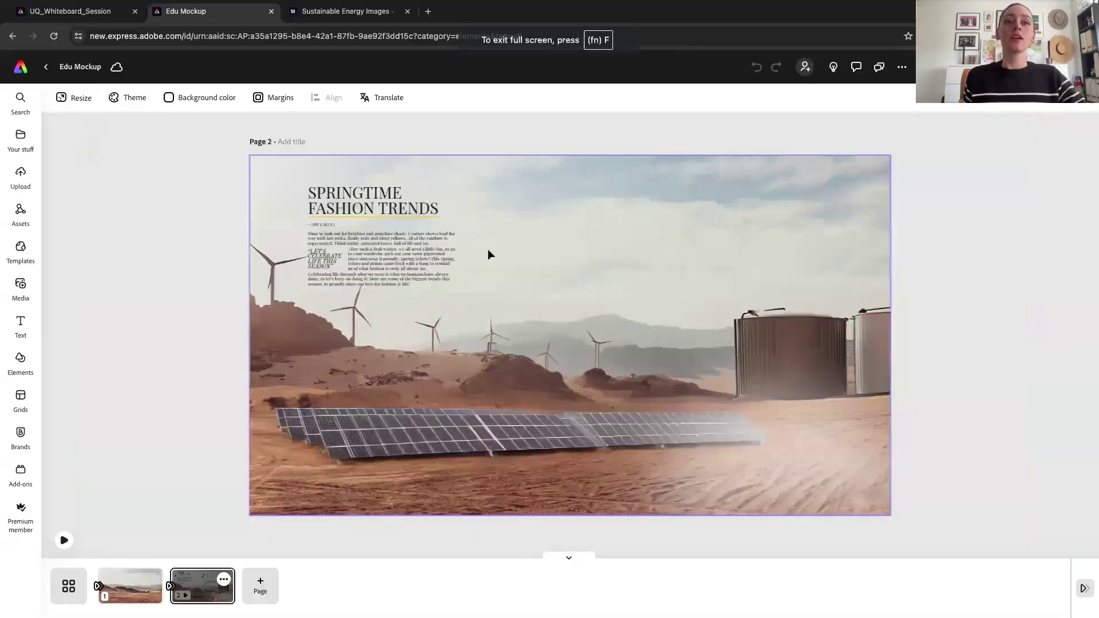
- Copy the desert image from page 1 onto a new third page so it fills the page
click(131, 581)
click(543, 288)
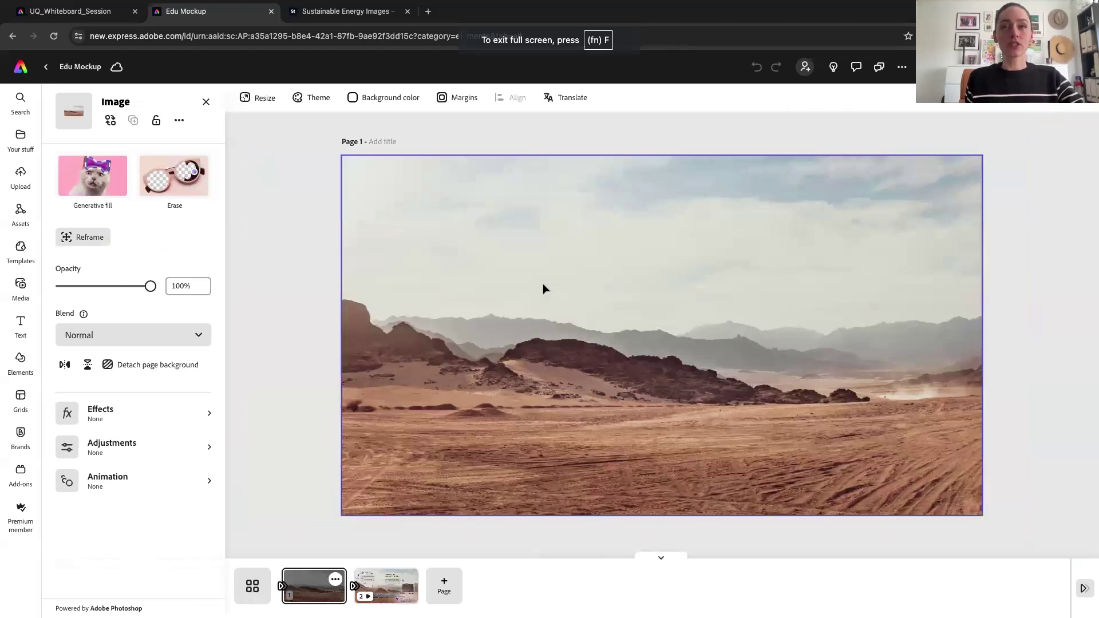
click(444, 585)
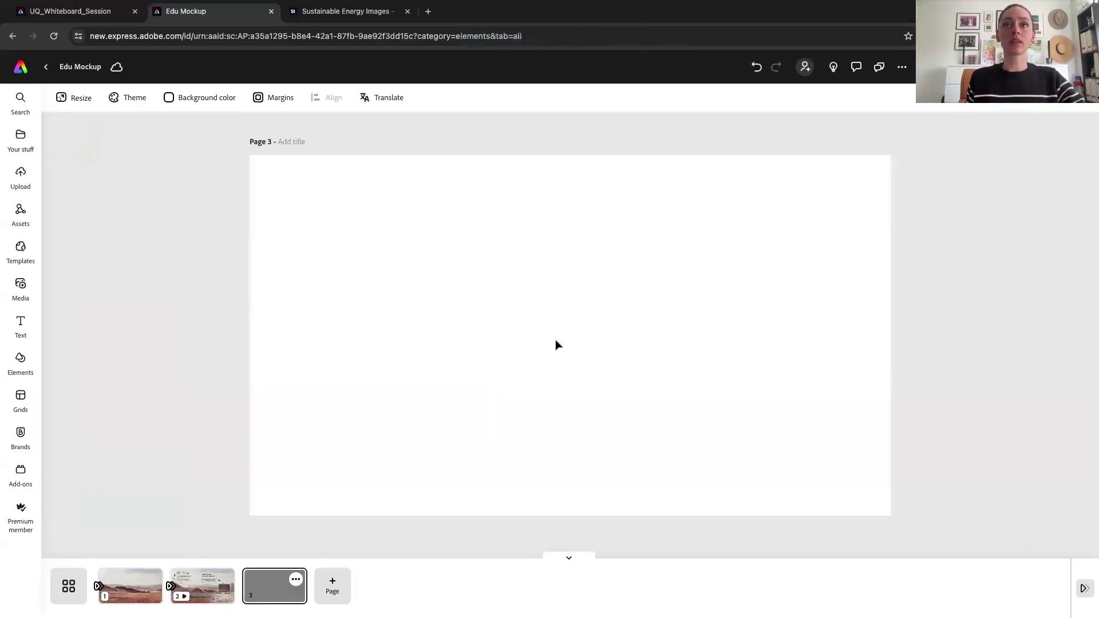
key(ctrl+v)
click(241, 225)
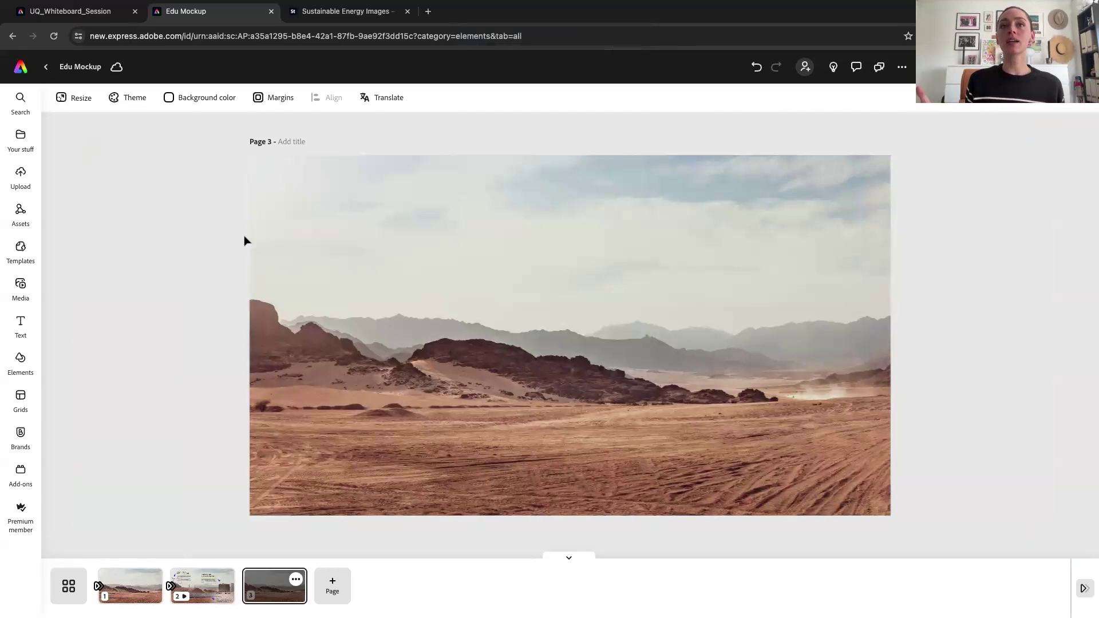
- Start Generative fill on page 3's desert image and brush over the hills and the sky above them with brush size 115
click(522, 228)
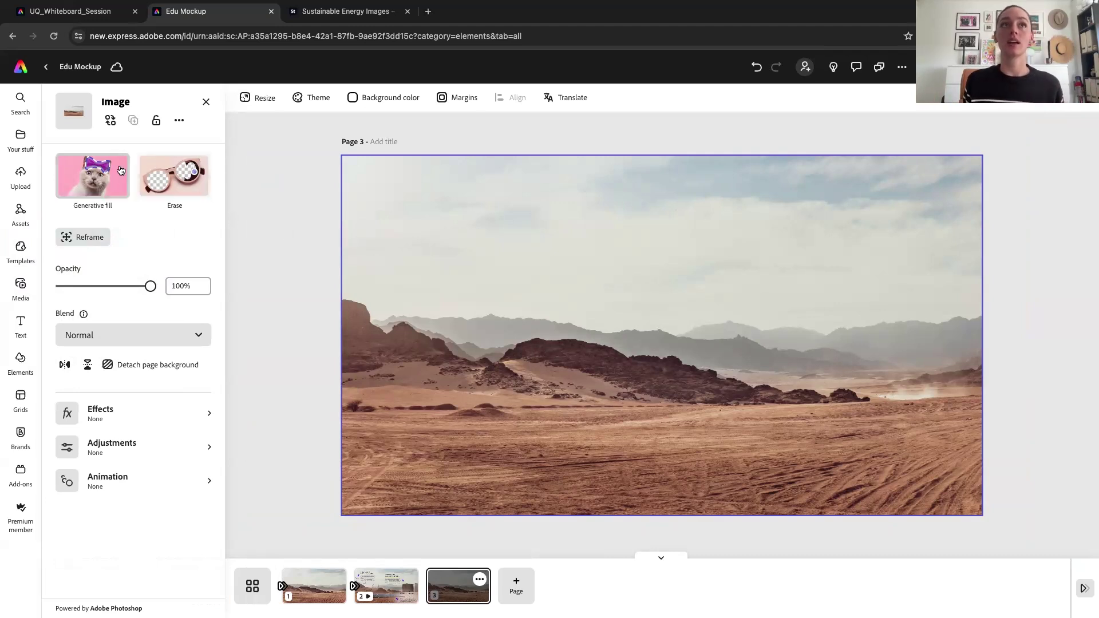
click(98, 174)
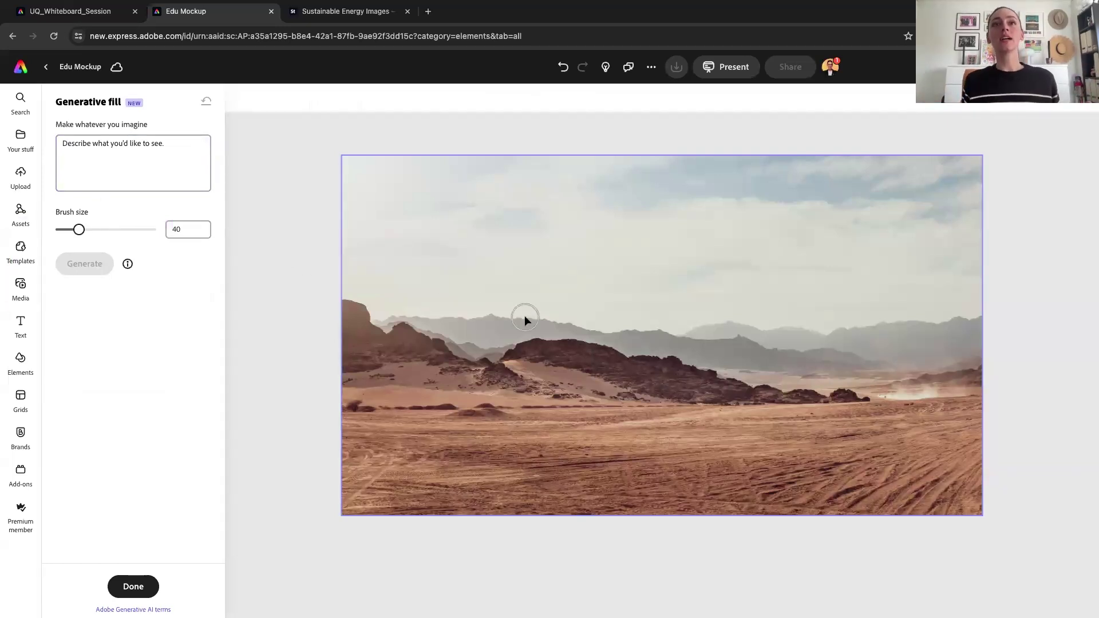
drag(79, 229, 113, 230)
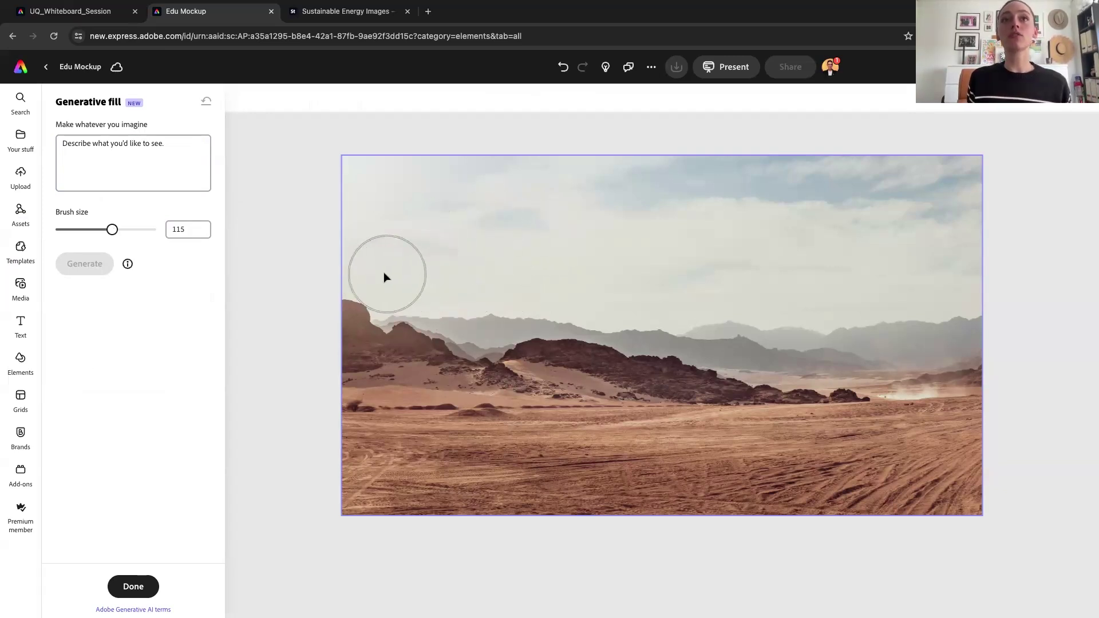
mouse_move(362, 272)
mouse_down()
mouse_move(364, 253)
mouse_move(368, 288)
mouse_move(417, 310)
mouse_move(637, 339)
mouse_move(743, 370)
mouse_up()
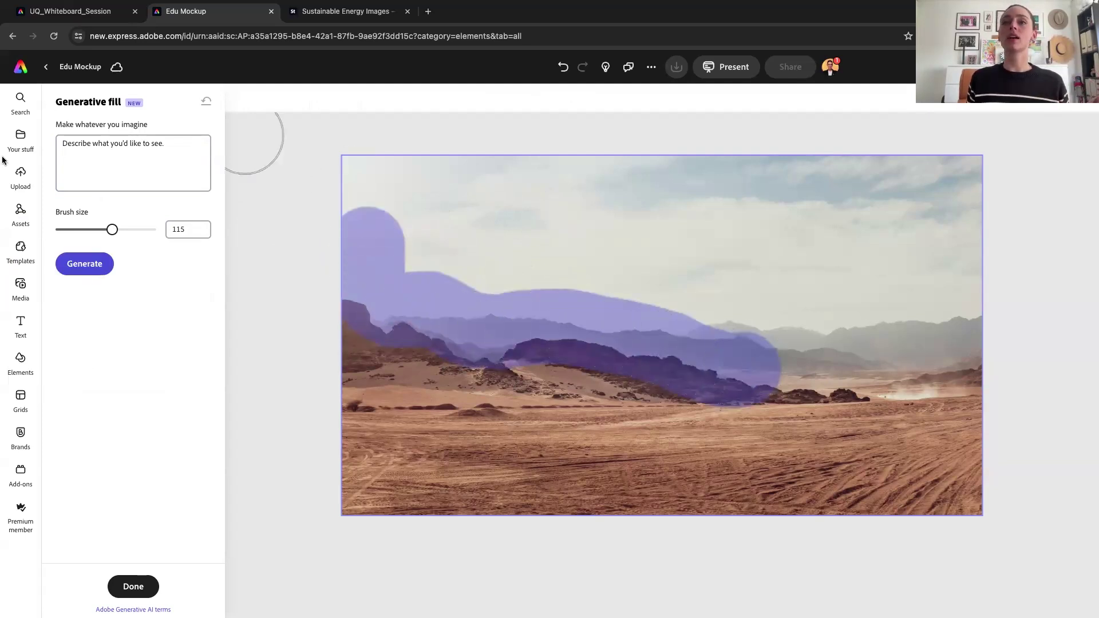
mouse_move(719, 338)
mouse_down()
mouse_move(454, 283)
mouse_move(405, 250)
mouse_up()
- Generate "wind turbines" in the brushed area along the hills
click(148, 154)
text(winde)
key(BackSpace)
text(t)
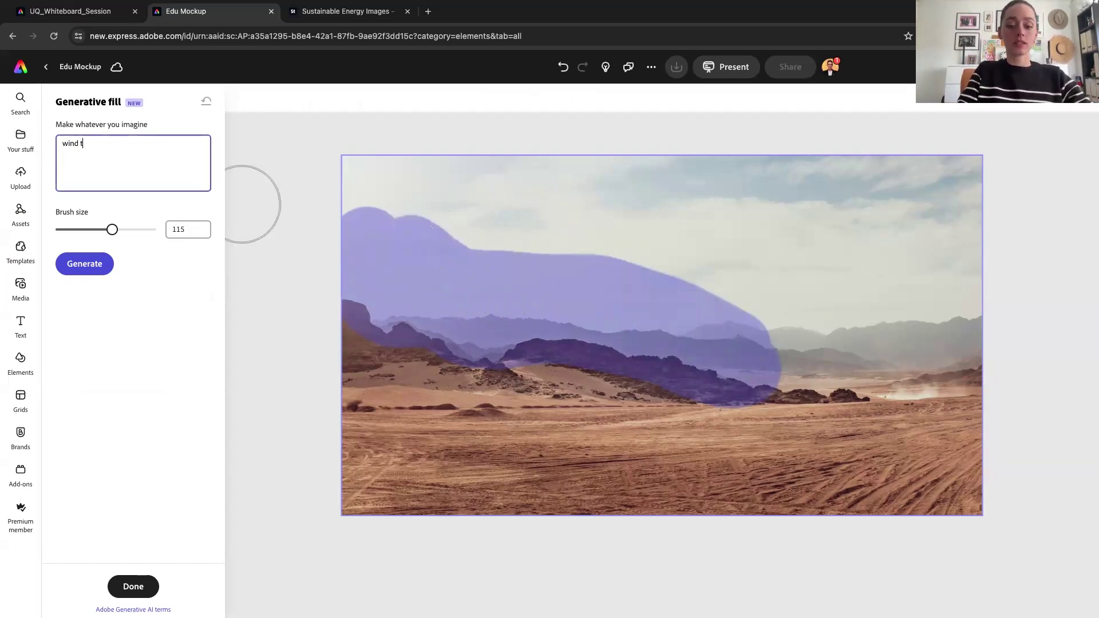
text(urbines)
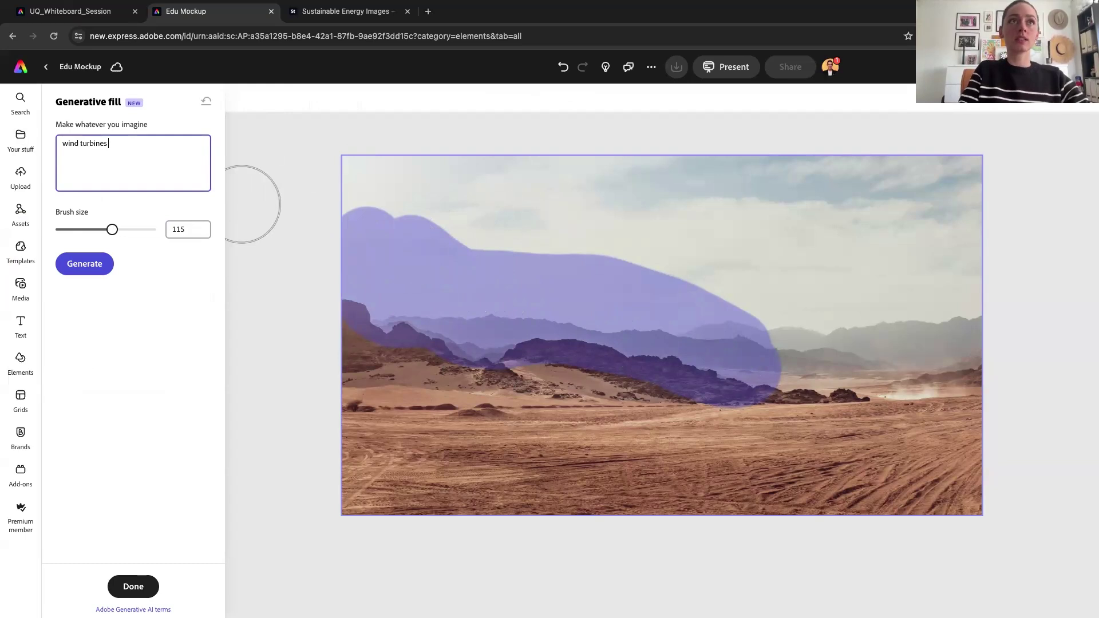
click(83, 264)
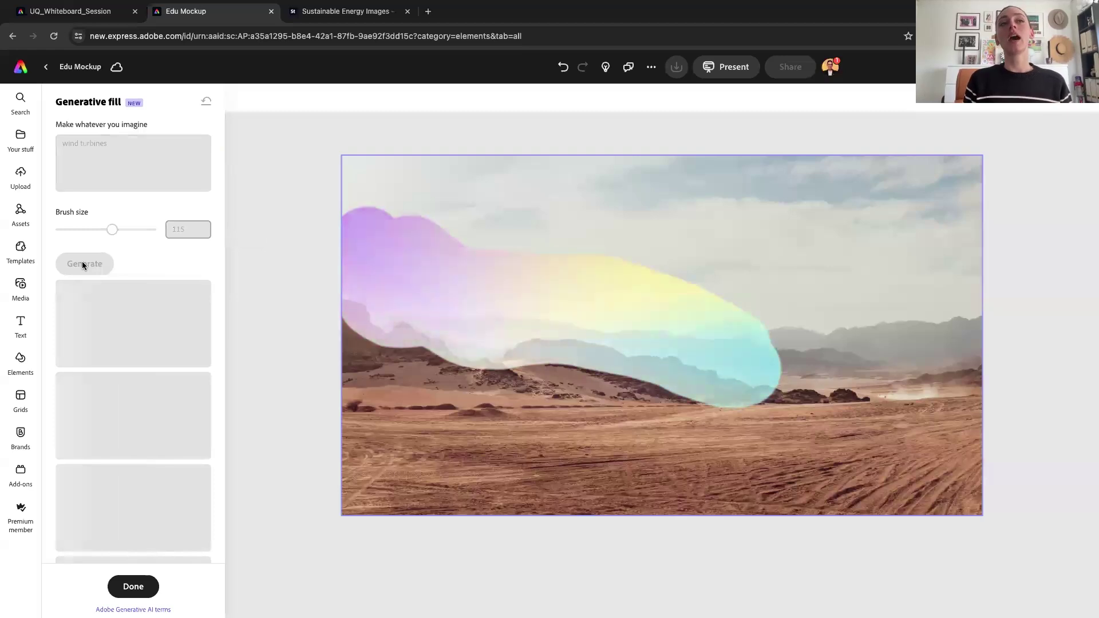
- Compare the generated wind turbine variations and apply the first one to the desert image
scroll(101, 308, down, 2)
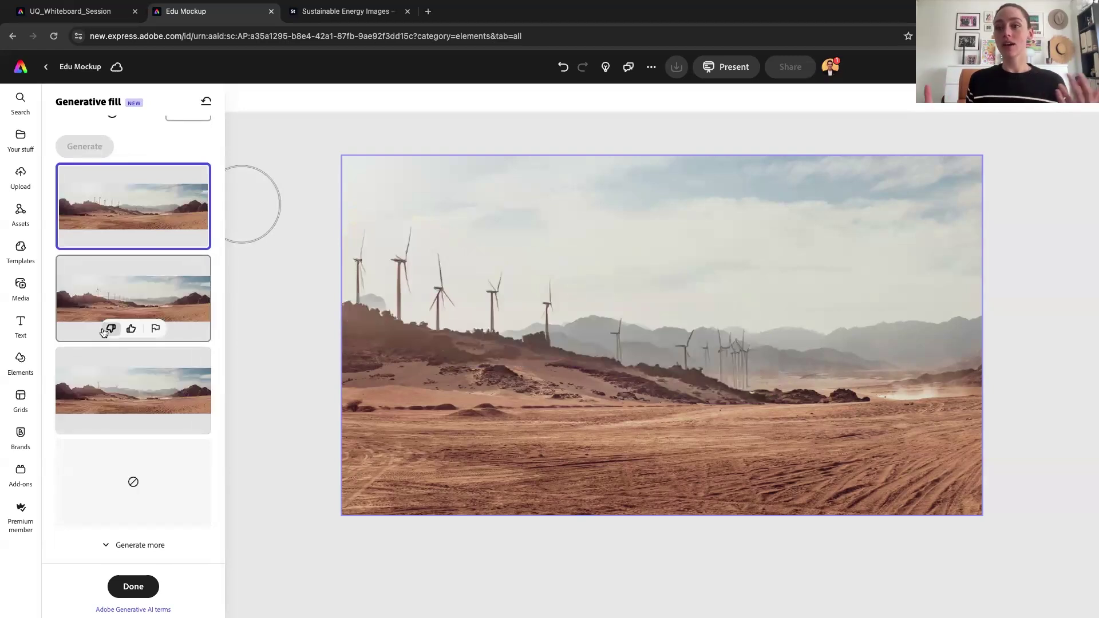
click(106, 290)
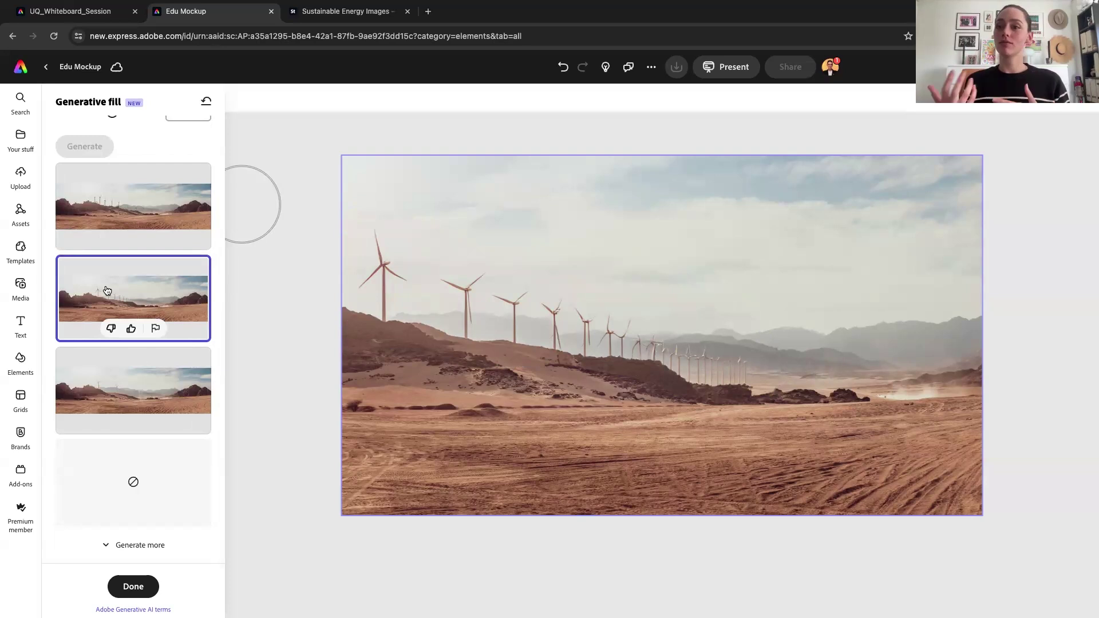
click(101, 382)
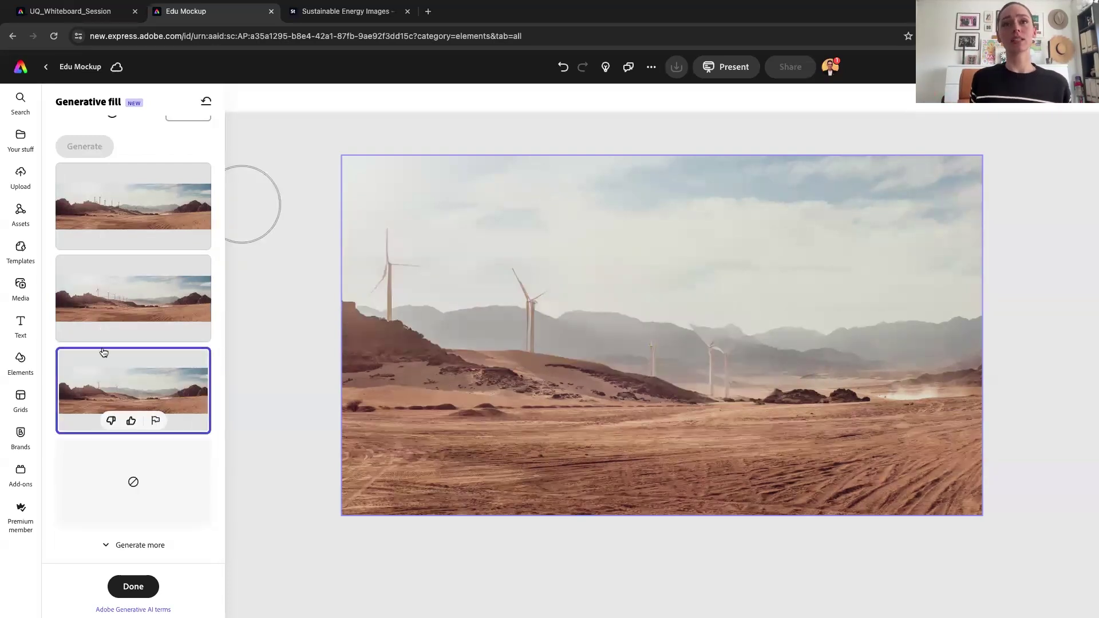
click(120, 202)
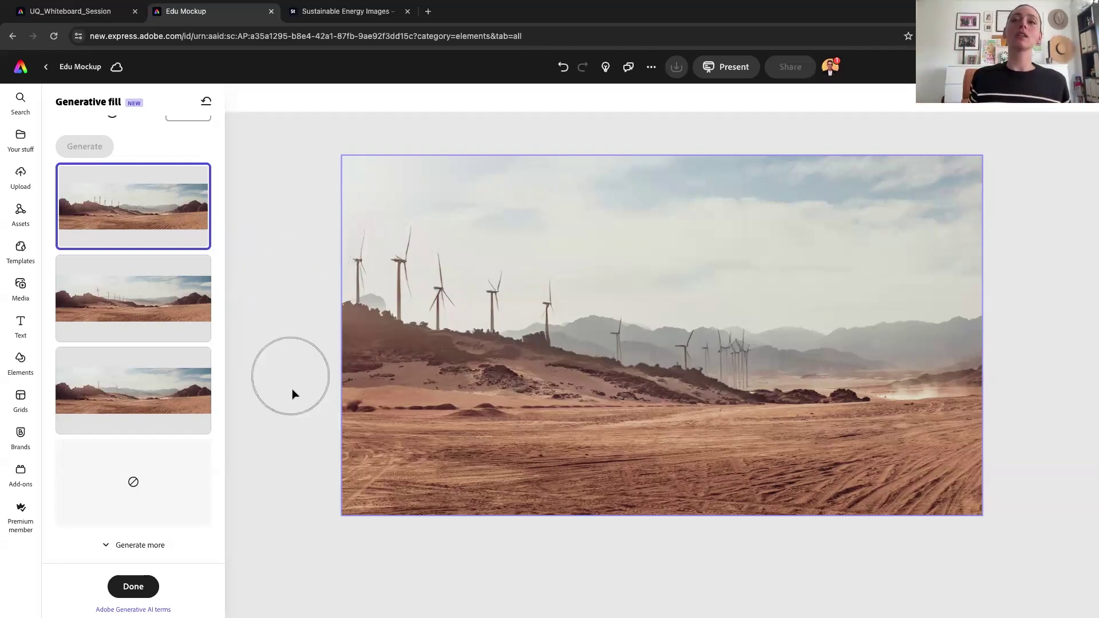
mouse_move(131, 223)
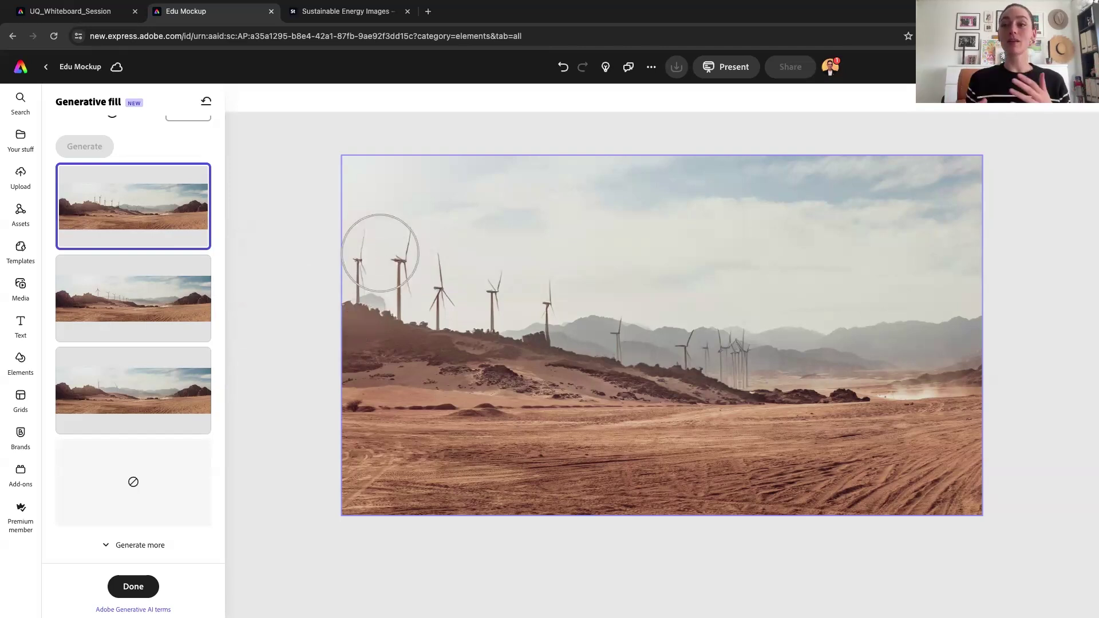
click(134, 587)
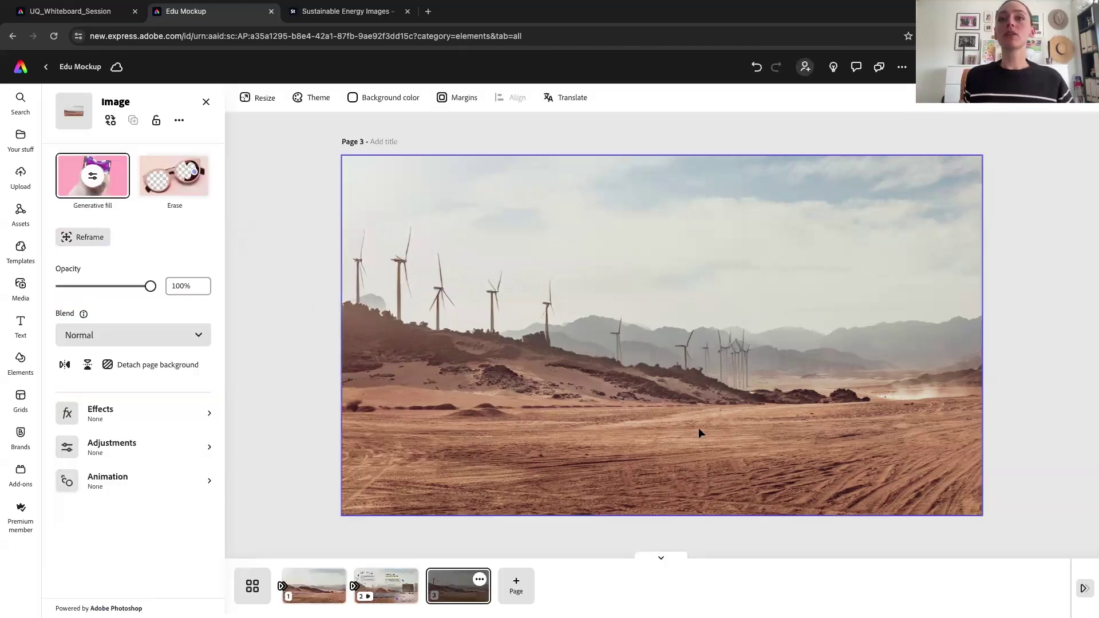
- Start another Generative fill, brush over the horizon near the image's right edge, and generate "rain water tanks" there
click(93, 176)
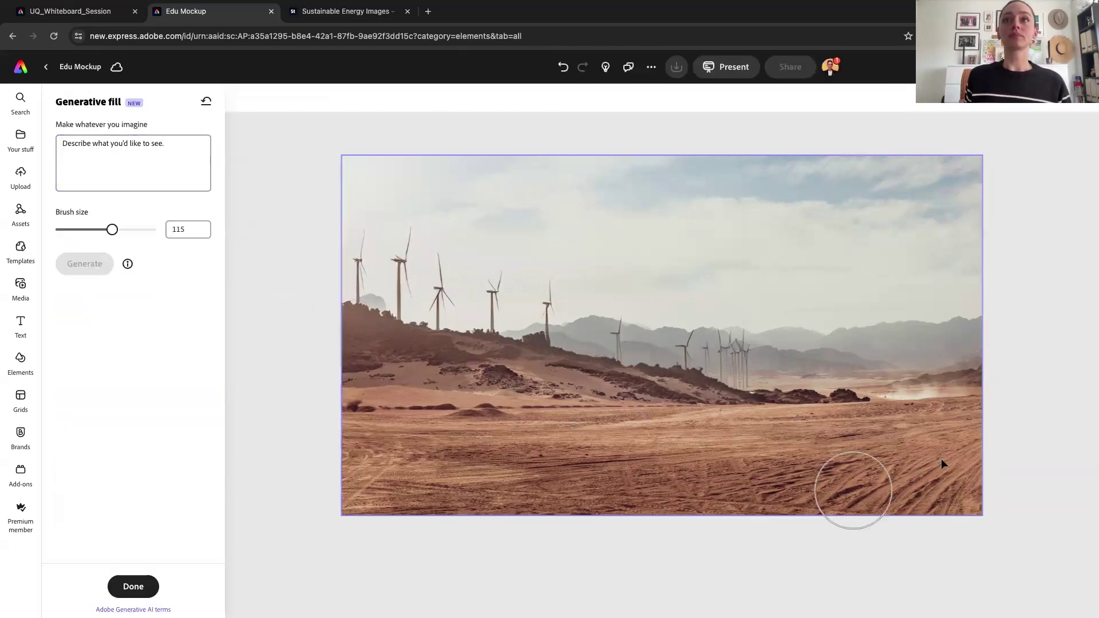
mouse_move(851, 360)
mouse_down()
mouse_move(827, 374)
mouse_move(932, 389)
mouse_move(944, 312)
mouse_move(923, 291)
mouse_move(876, 293)
mouse_move(866, 339)
mouse_move(874, 356)
mouse_up()
click(136, 139)
text(rain water tanks)
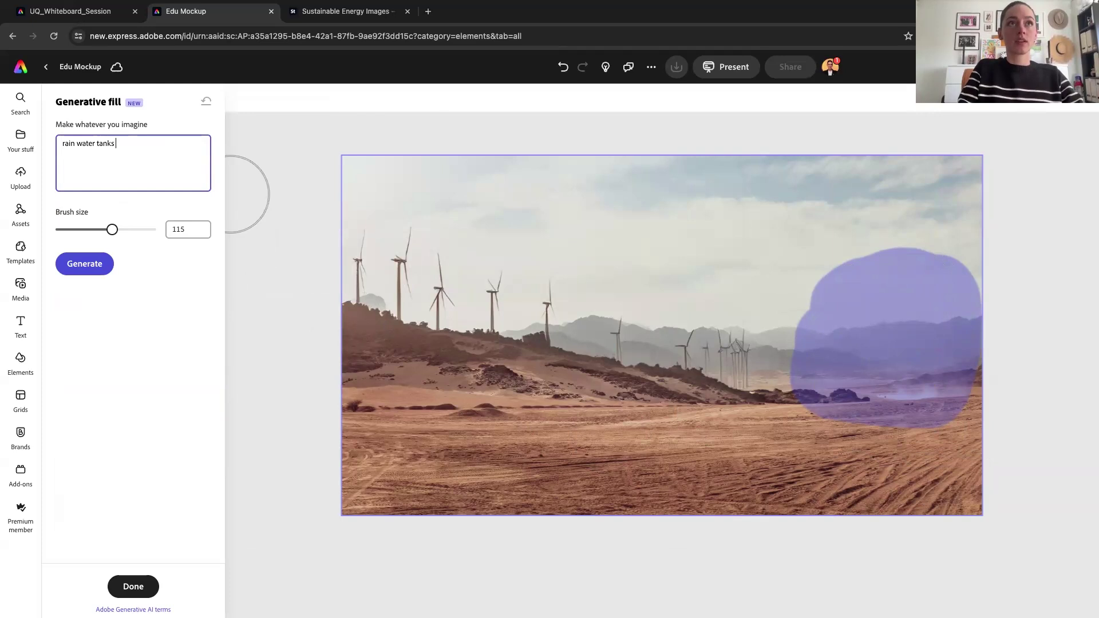
click(88, 270)
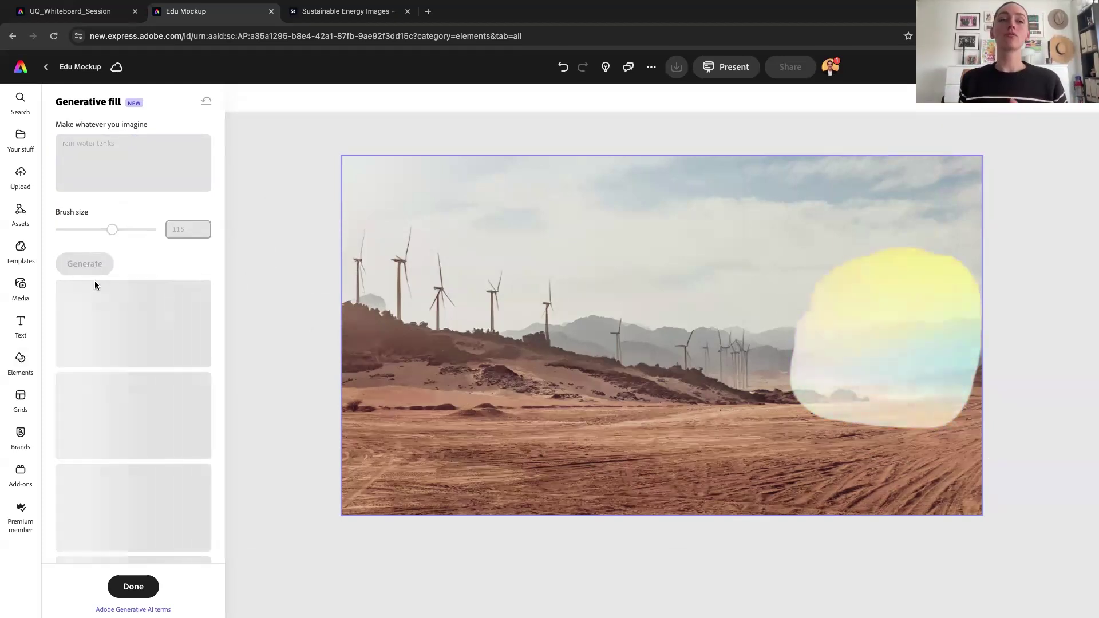
- Compare the generated water tank variations and apply the second one, with the tall dark tank
scroll(160, 377, down, 2)
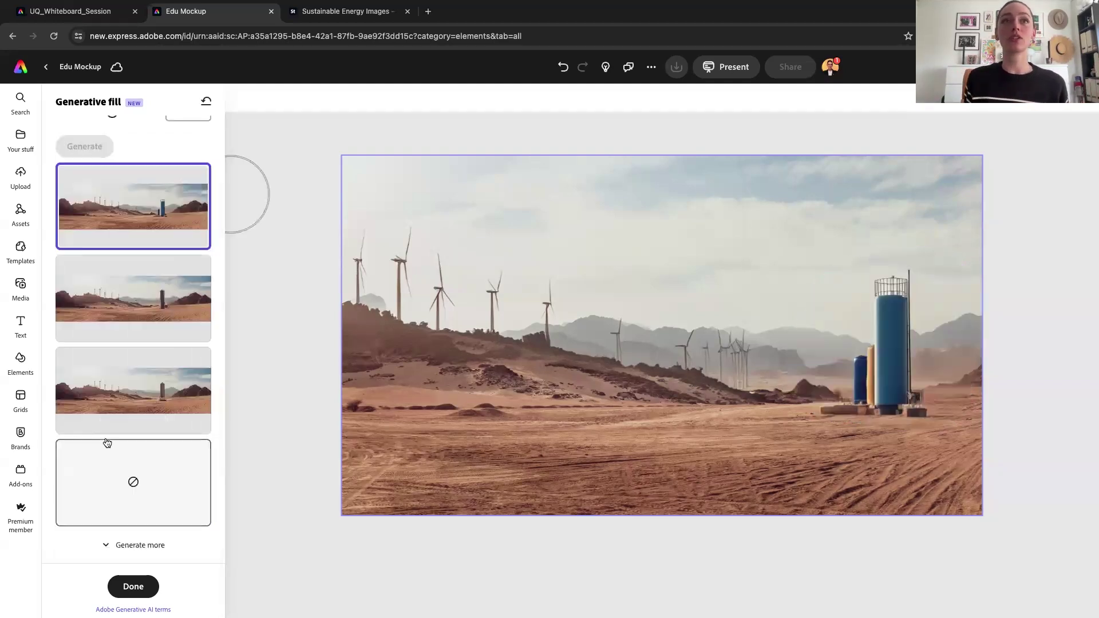
click(128, 389)
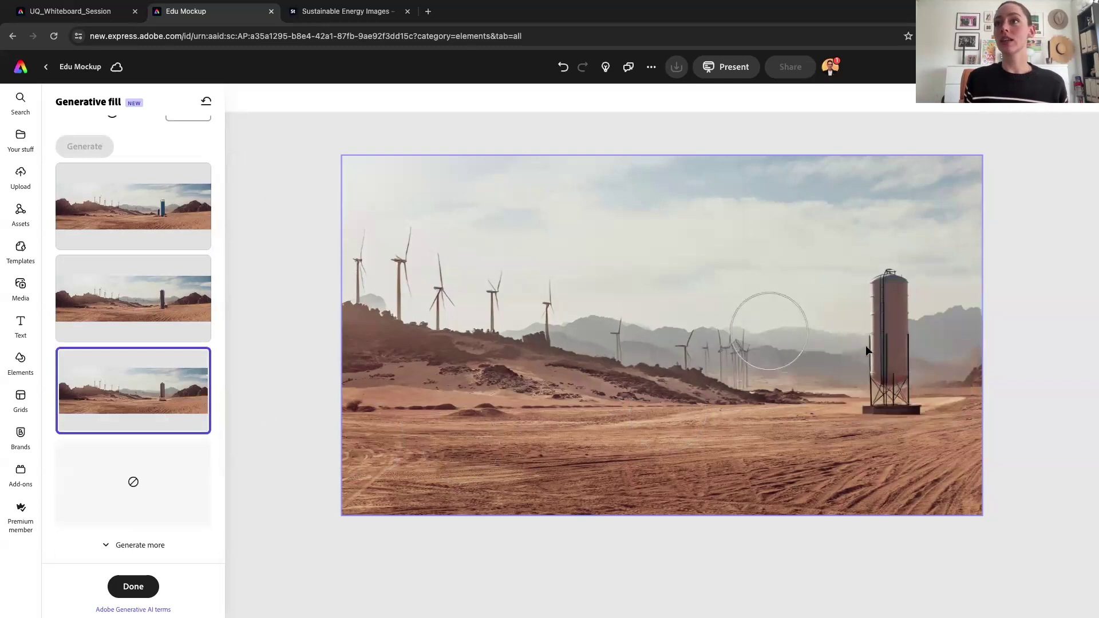
click(167, 290)
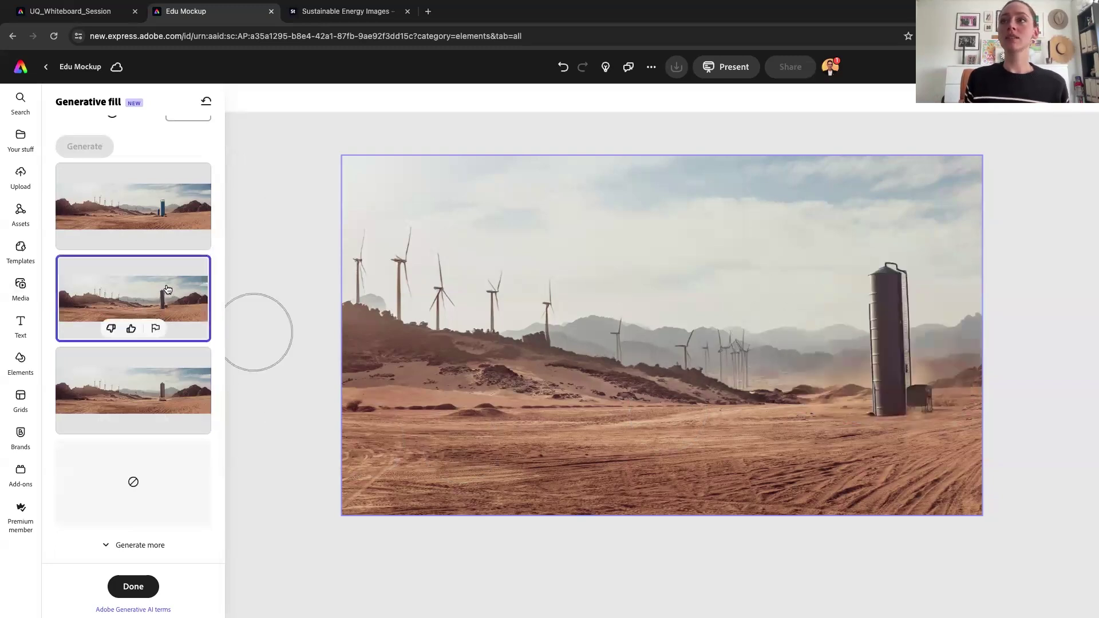
mouse_move(112, 236)
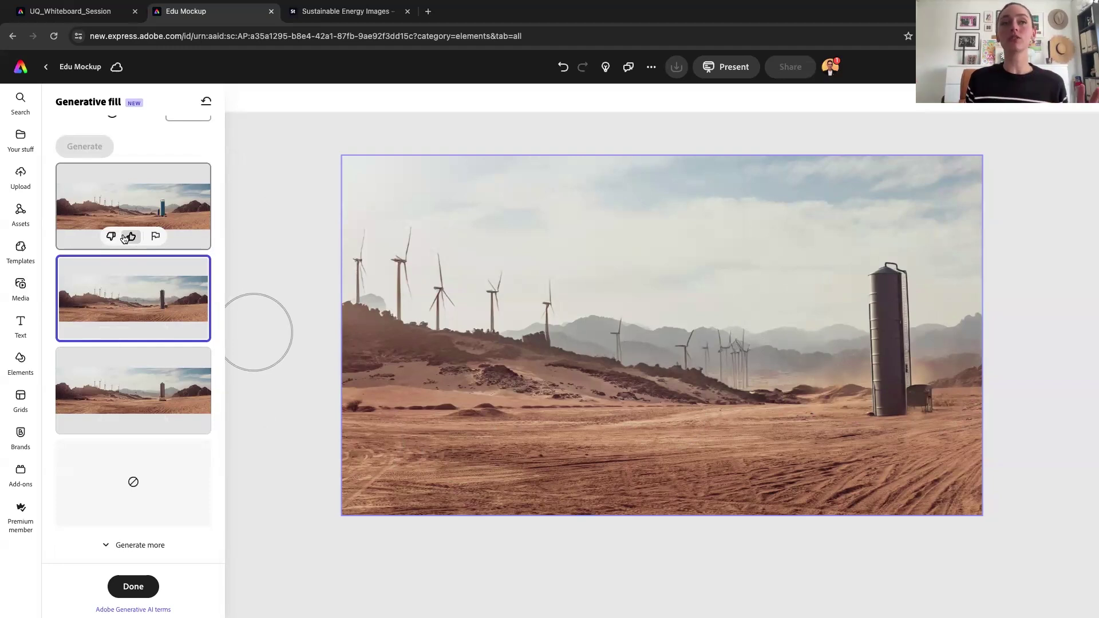
click(140, 544)
click(133, 587)
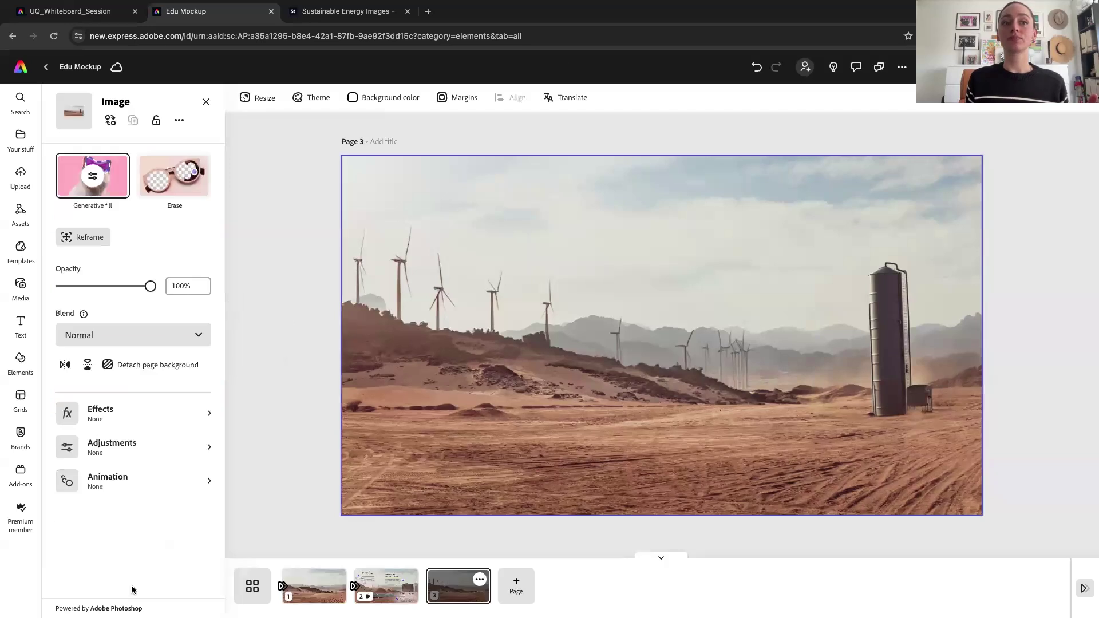
- Start another Generative fill, brush a wide band across the sand in the foreground, and generate "solar panels" there
click(103, 171)
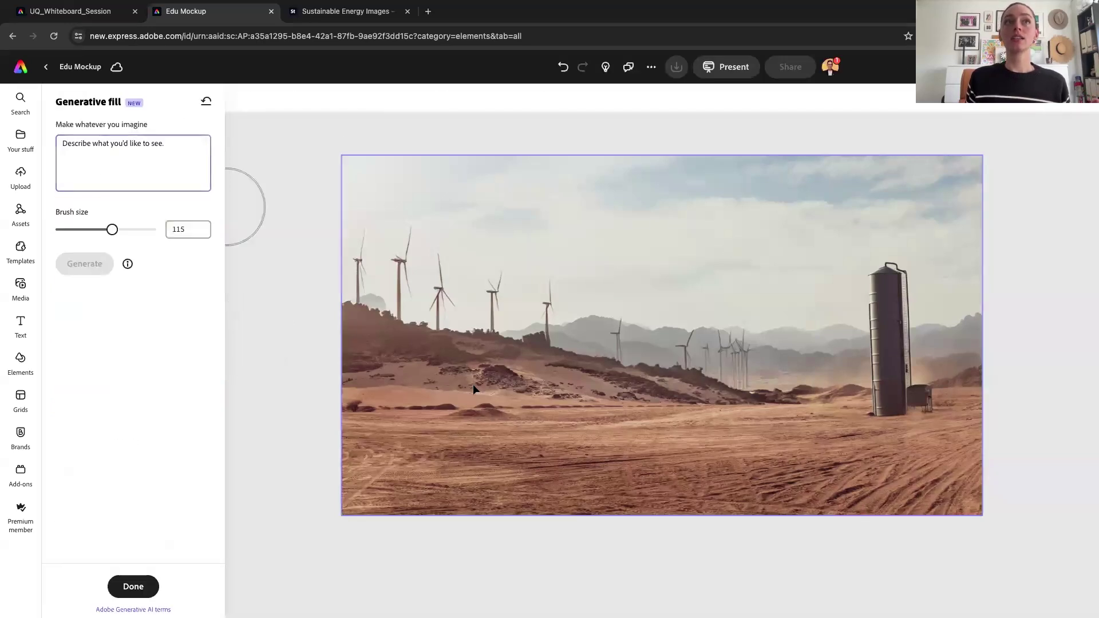
click(492, 428)
mouse_move(571, 420)
mouse_down()
mouse_move(878, 432)
mouse_move(439, 442)
mouse_up()
click(103, 184)
text(solar pa)
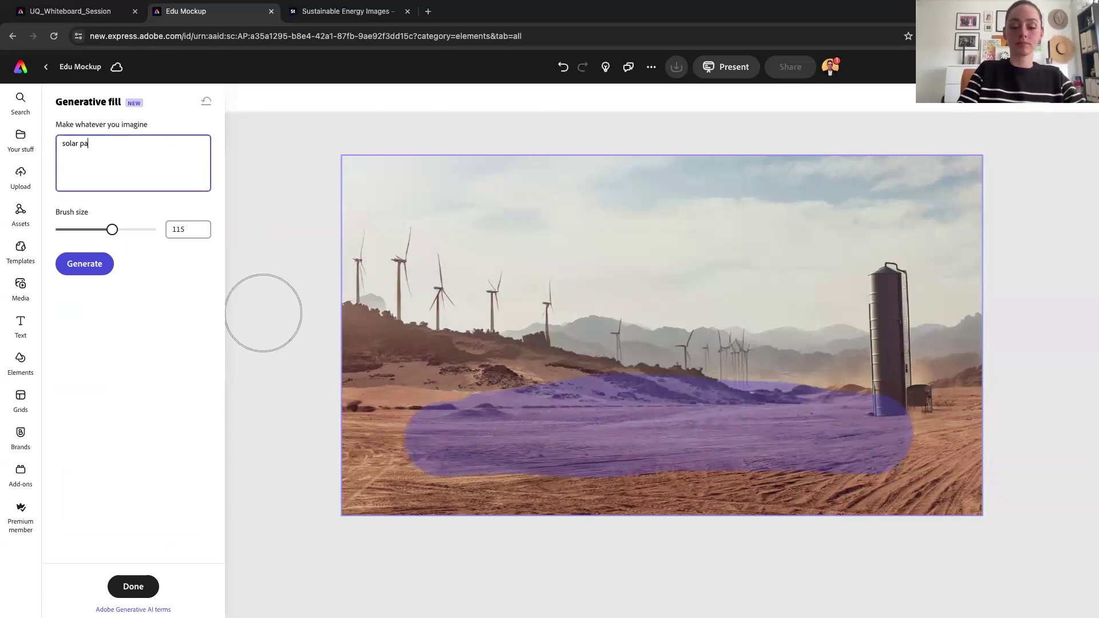
text(nels)
click(85, 264)
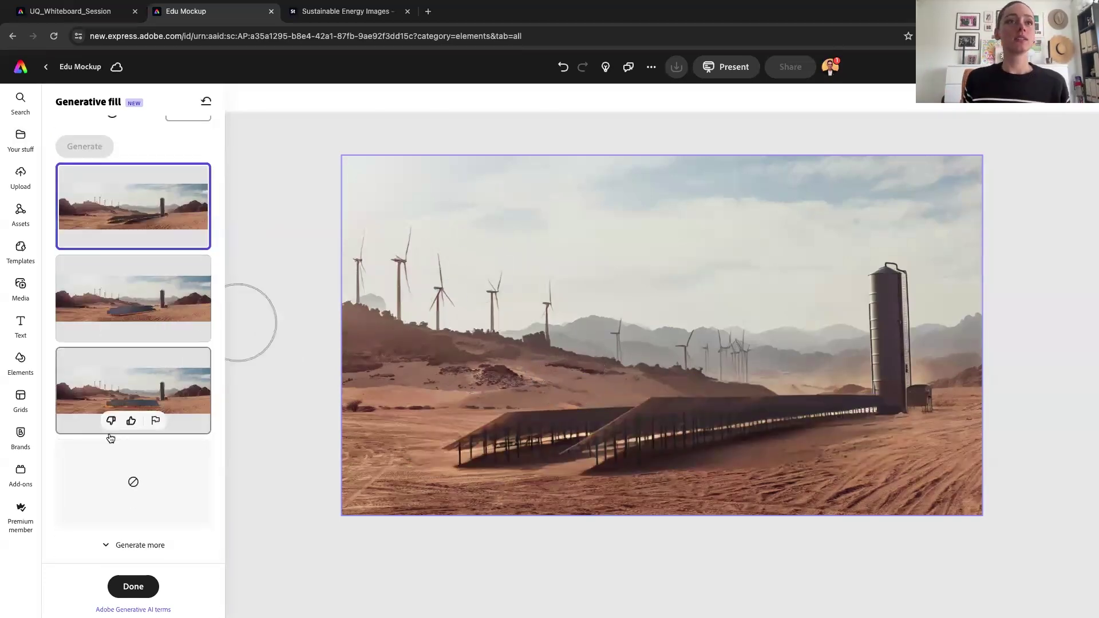
- Compare the generated solar panel variations and apply the first one, with the long dark panel rows, to the desert image
click(115, 381)
click(131, 295)
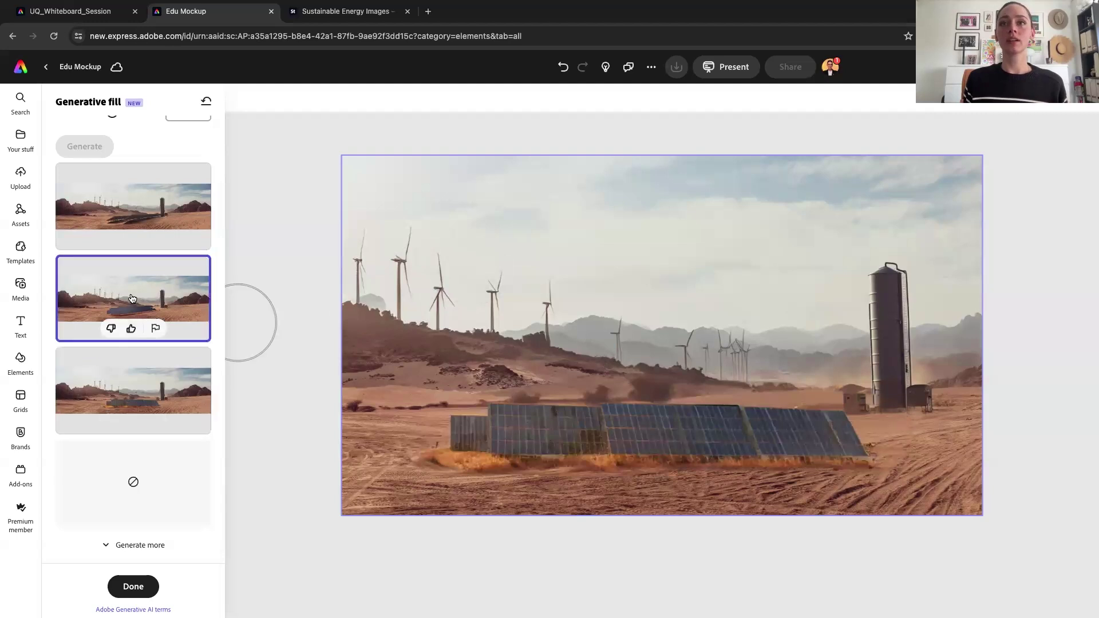
click(128, 202)
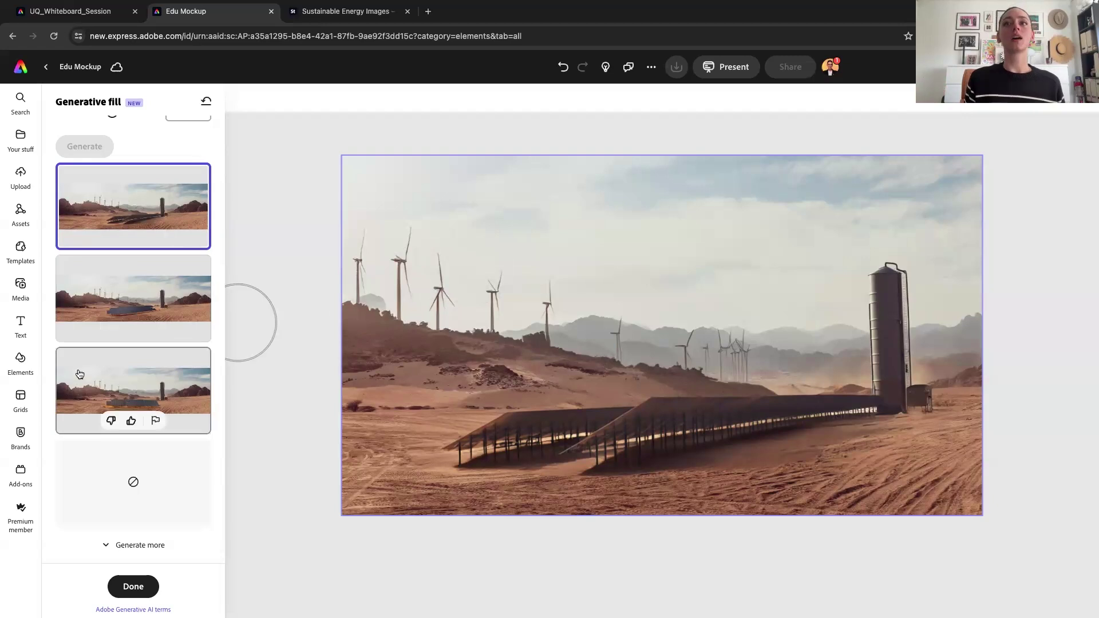
click(133, 586)
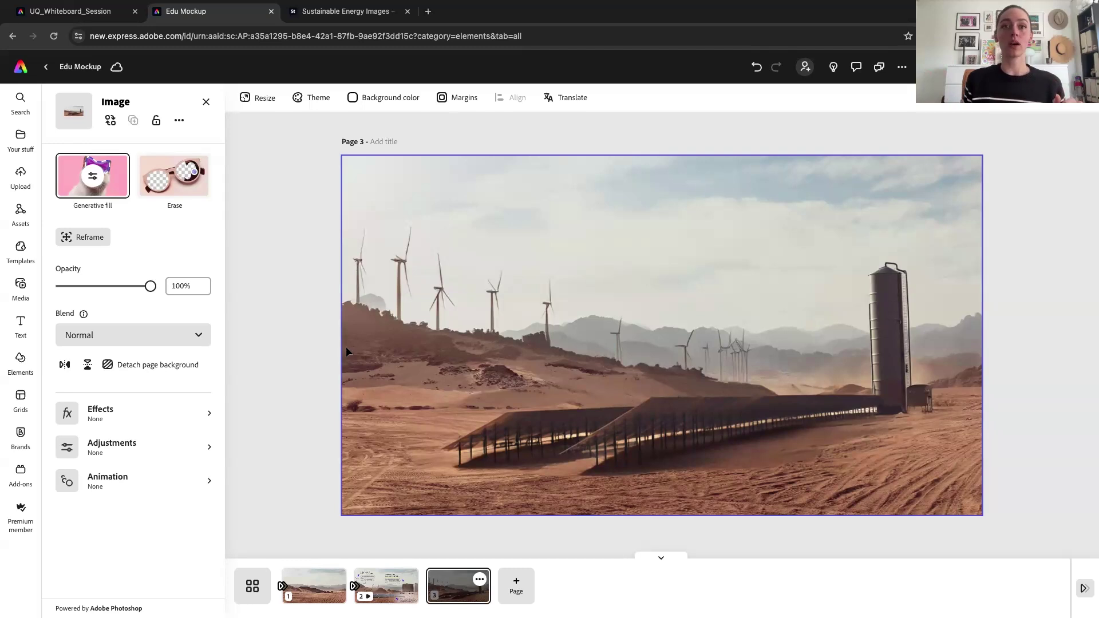
- Browse the text templates, search them for "information", and add the "Case Study" text block with the 30% and 15% figures to page 3
click(20, 324)
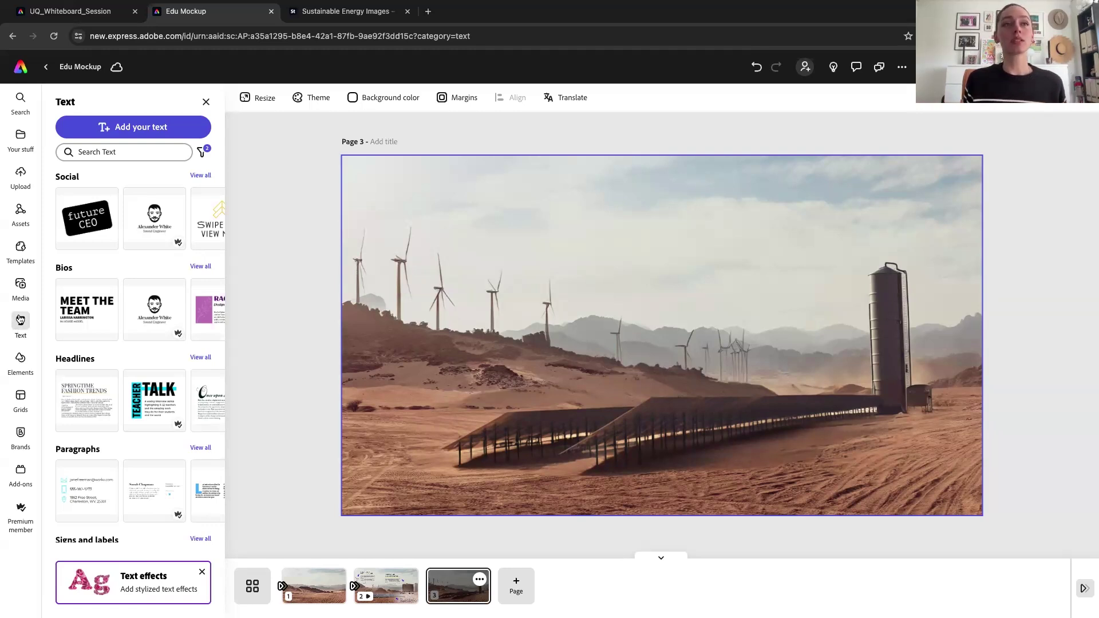
scroll(122, 372, down, 5)
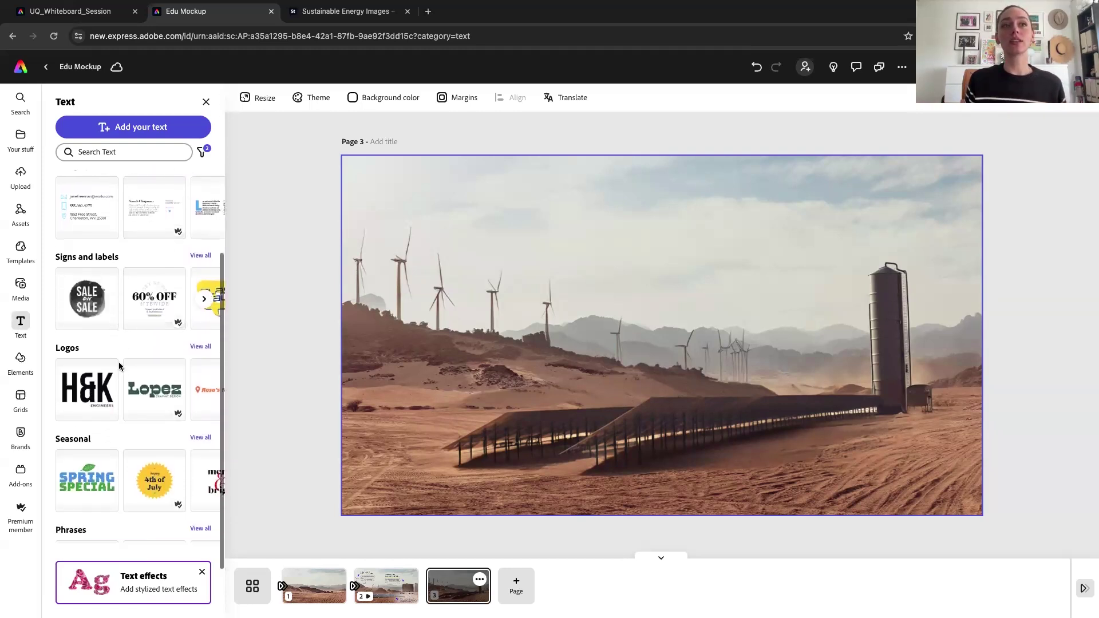
scroll(118, 362, down, 3)
scroll(119, 362, up, 2)
scroll(119, 364, up, 5)
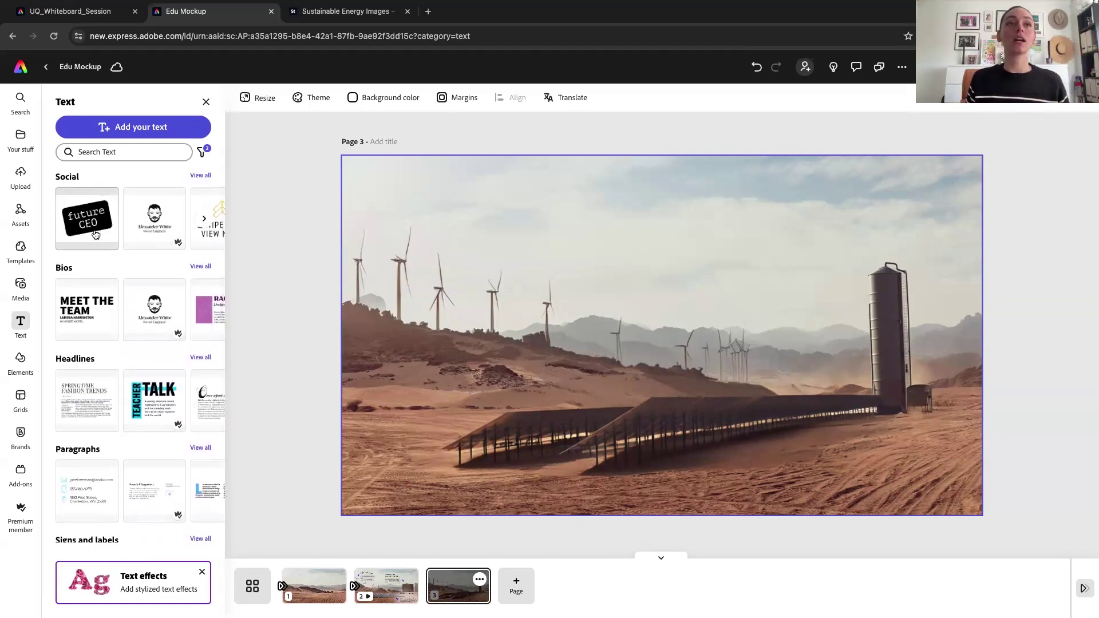
click(121, 152)
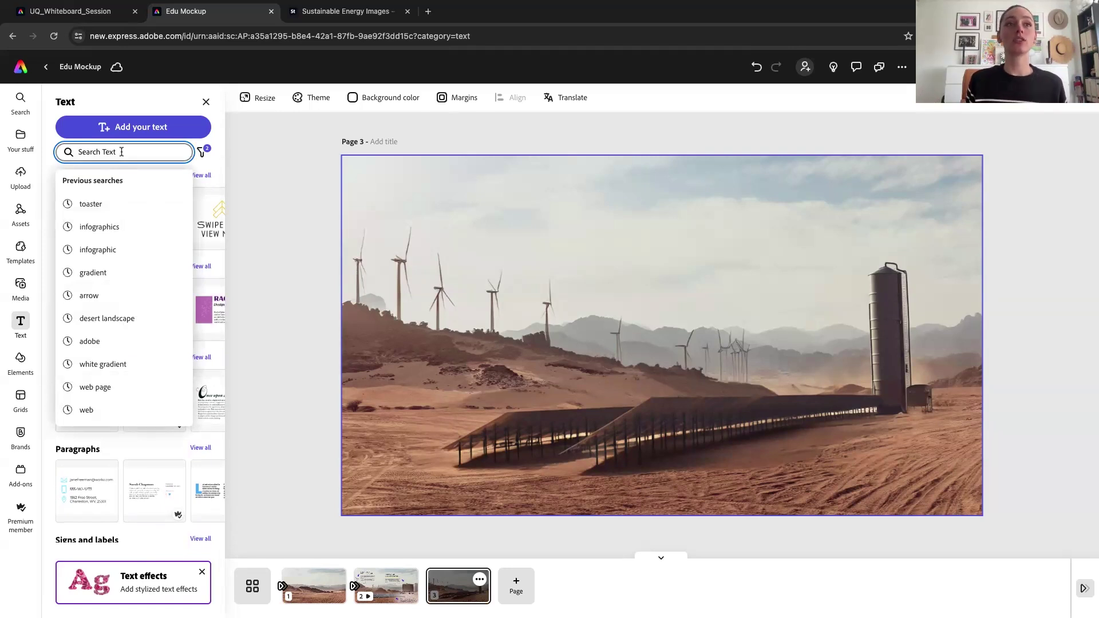
text(infor)
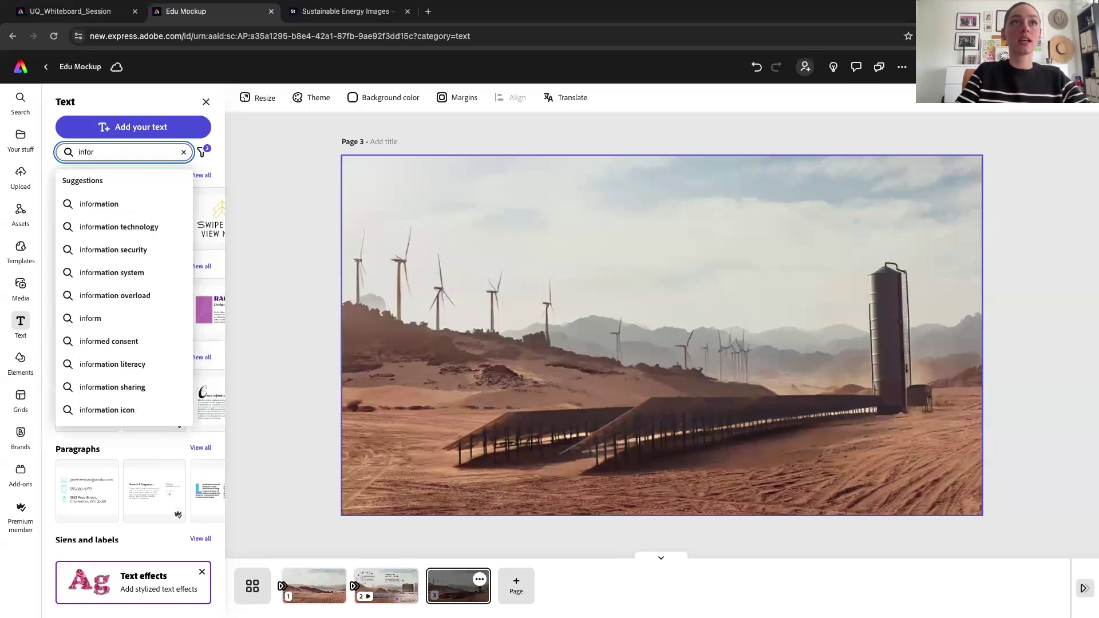
click(127, 206)
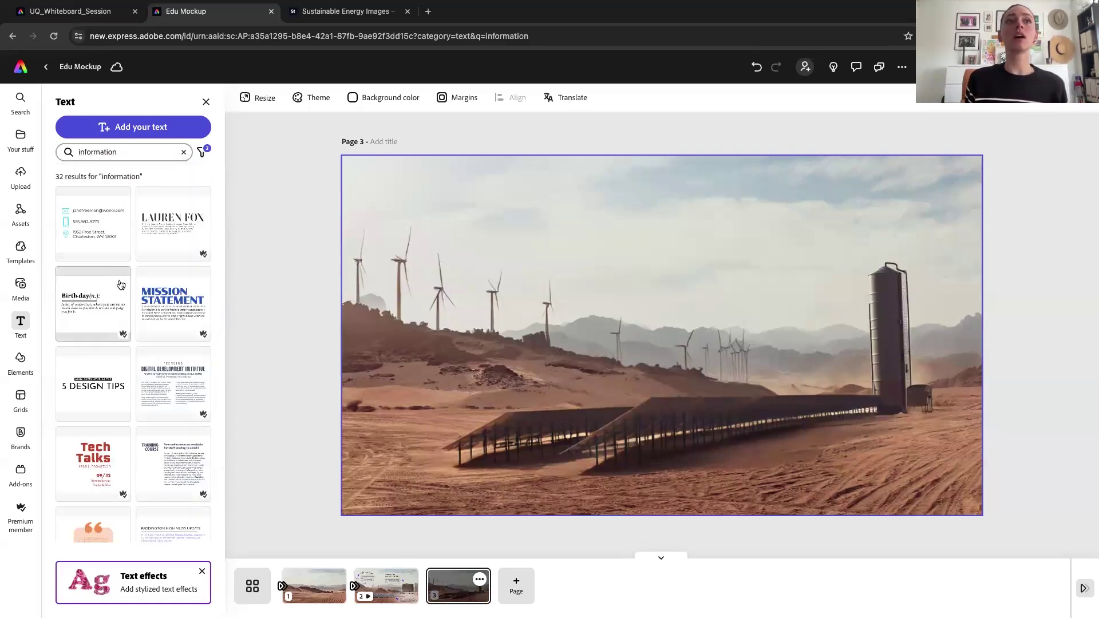
scroll(102, 227, down, 5)
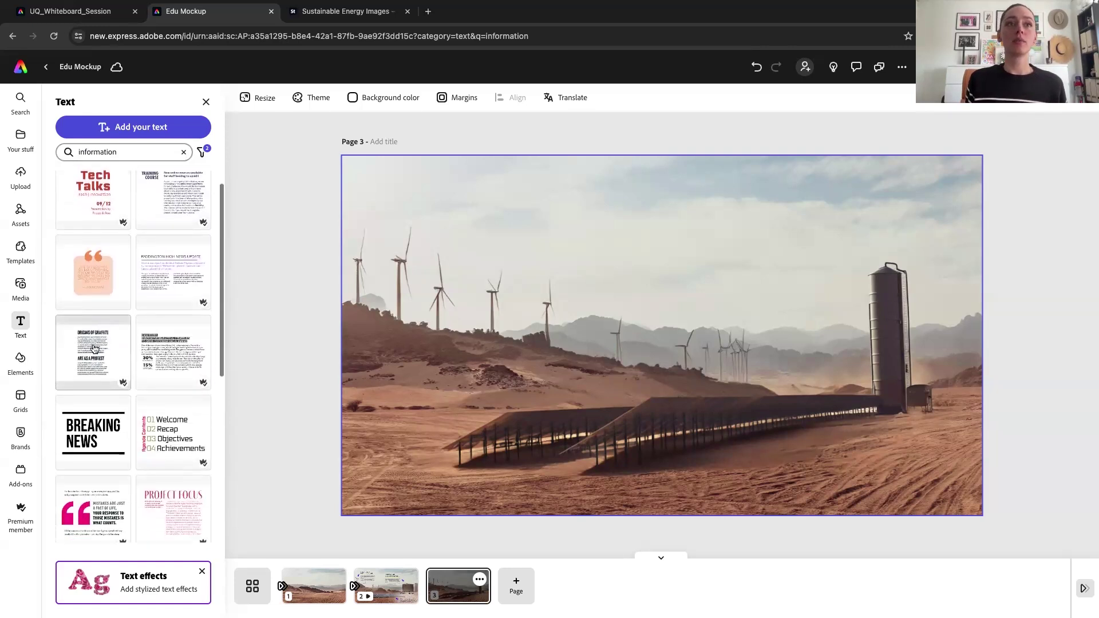
click(159, 349)
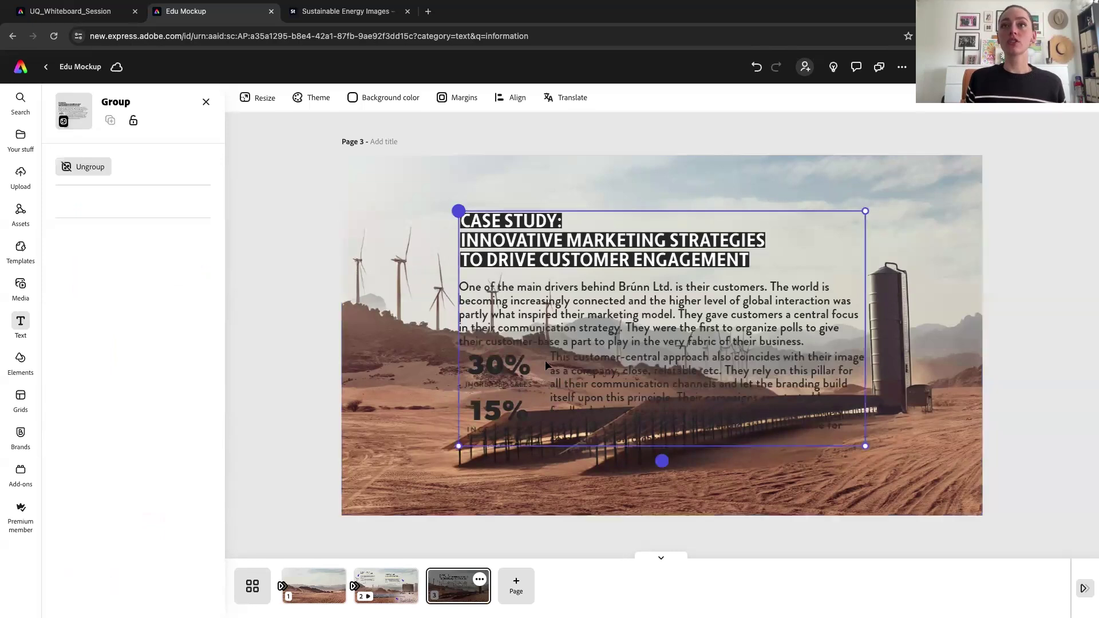
- Shrink the case study text group to roughly half its size and place it in the sky above the wind turbines
drag(866, 447, 649, 320)
drag(547, 260, 622, 228)
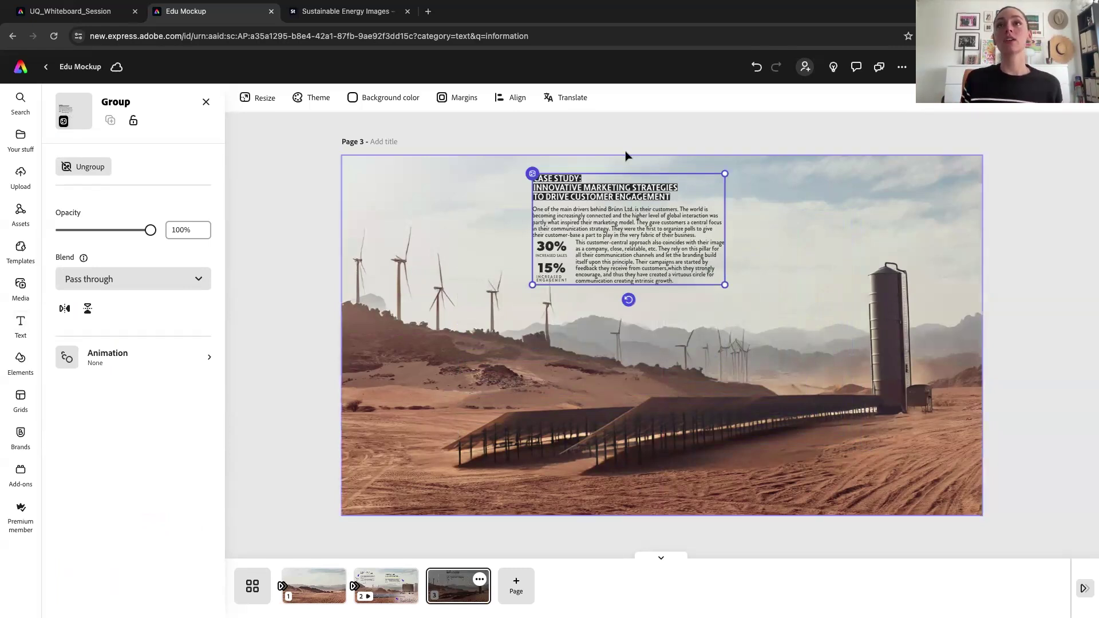
click(660, 133)
drag(617, 218, 586, 216)
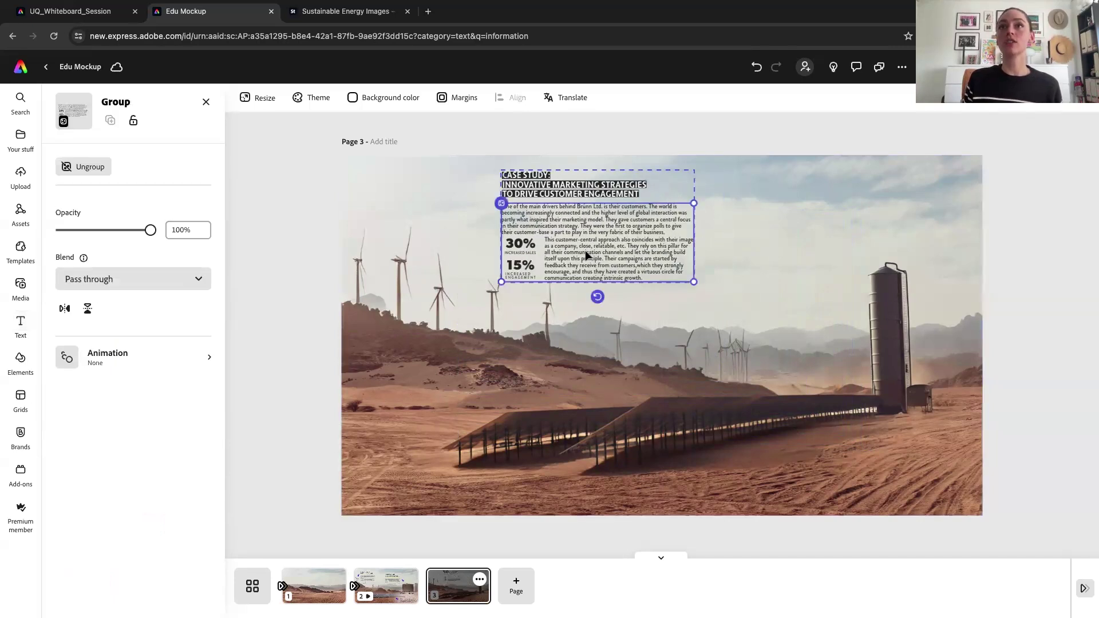
- Select the paragraph beside the percentages for text editing, then the 30% and 15% figures group, to inspect their editable properties
double_click(585, 250)
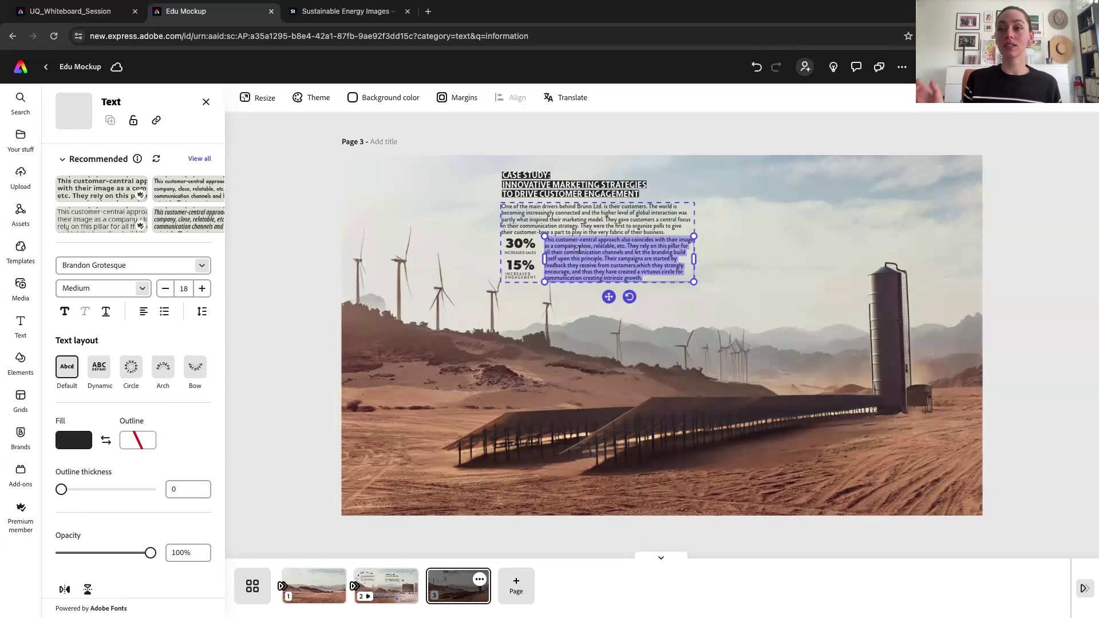
click(518, 248)
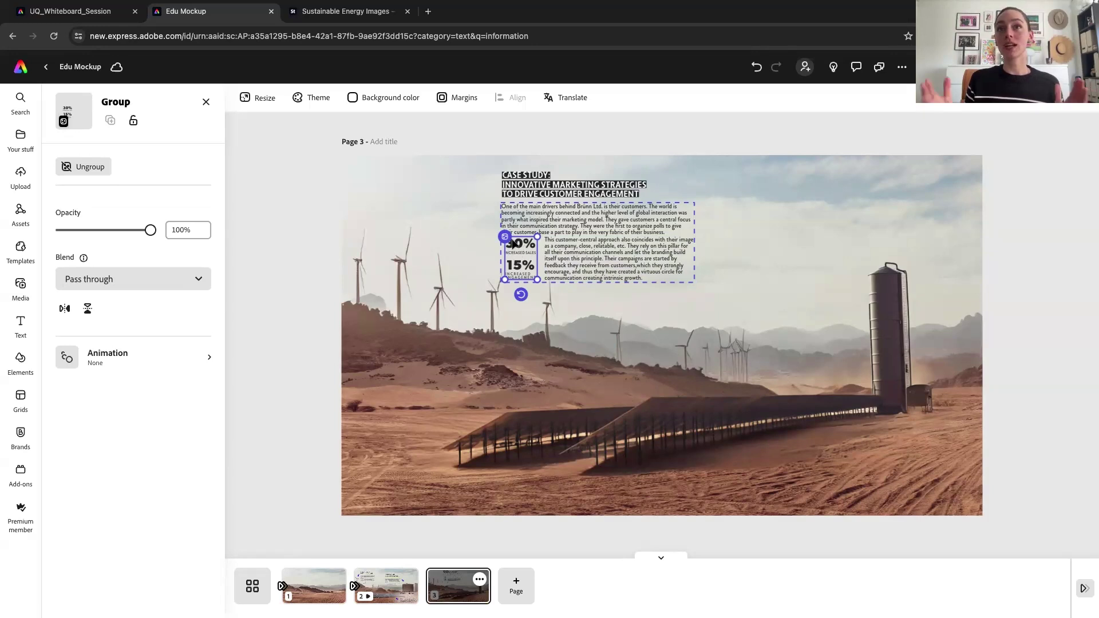
- Change the 30% figure above INCREASED SALES in the page 3 case study text to 10%
ctrl+scroll(514, 243, up, 5)
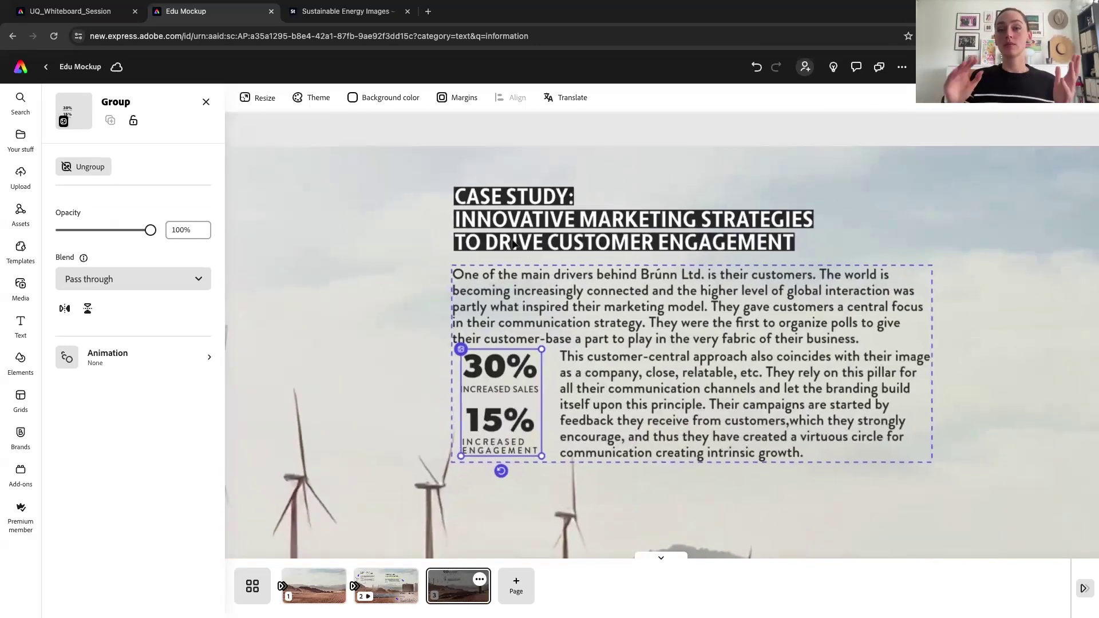
double_click(505, 373)
double_click(495, 364)
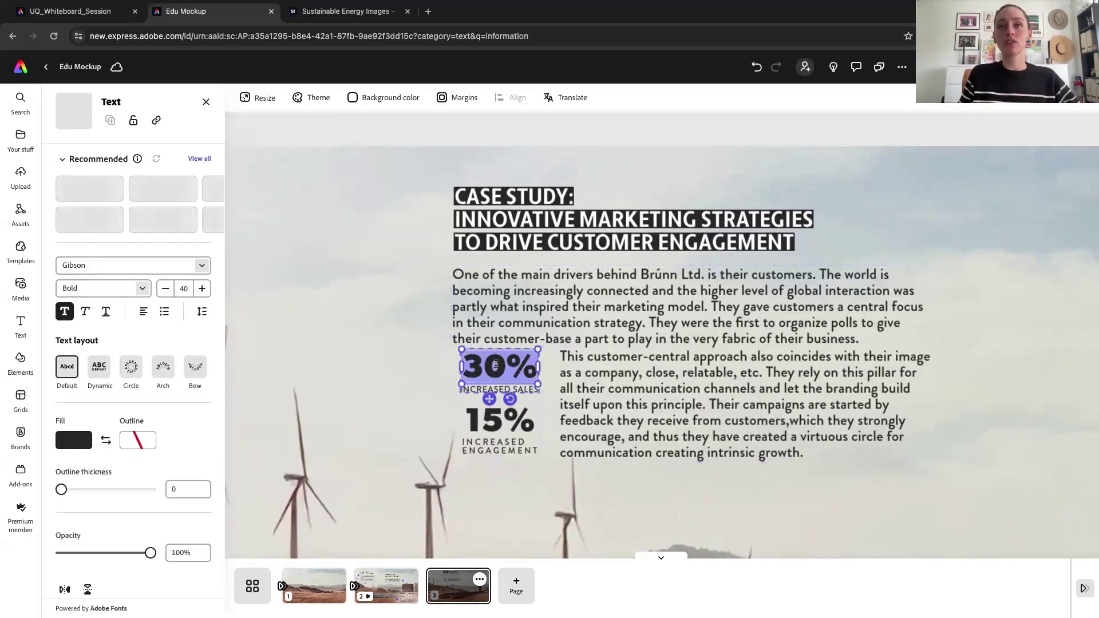
click(495, 364)
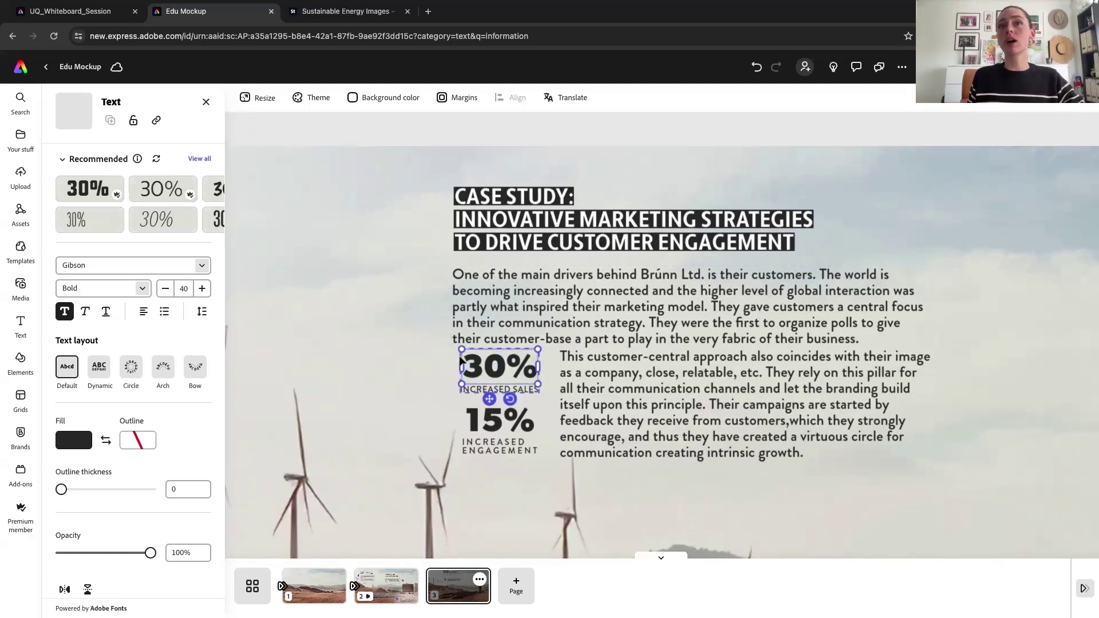
click(483, 369)
key(BackSpace)
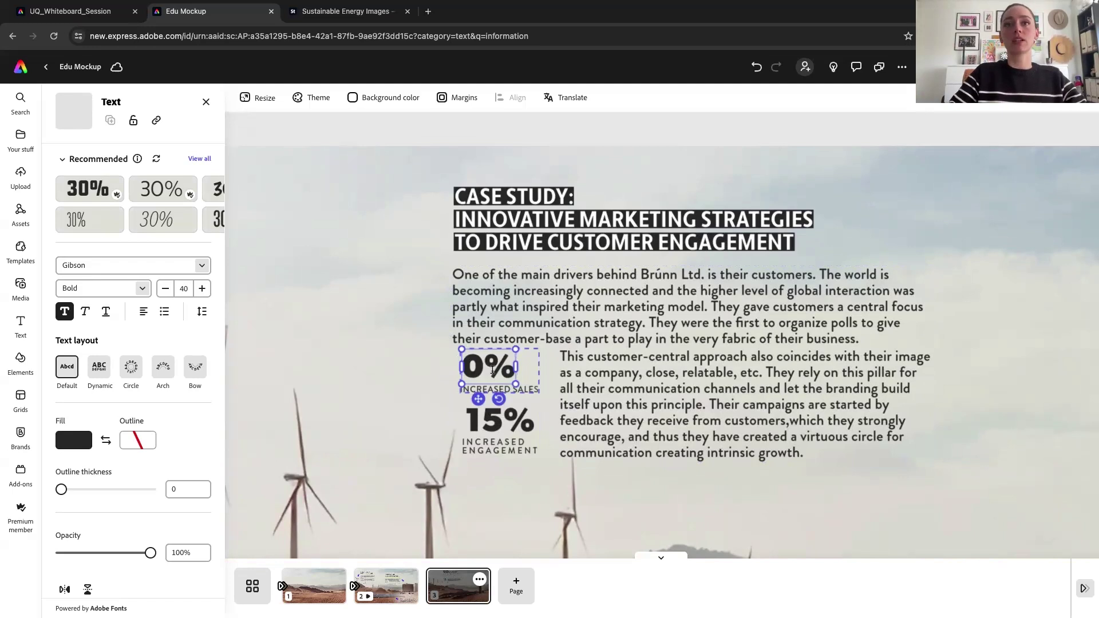
text(1)
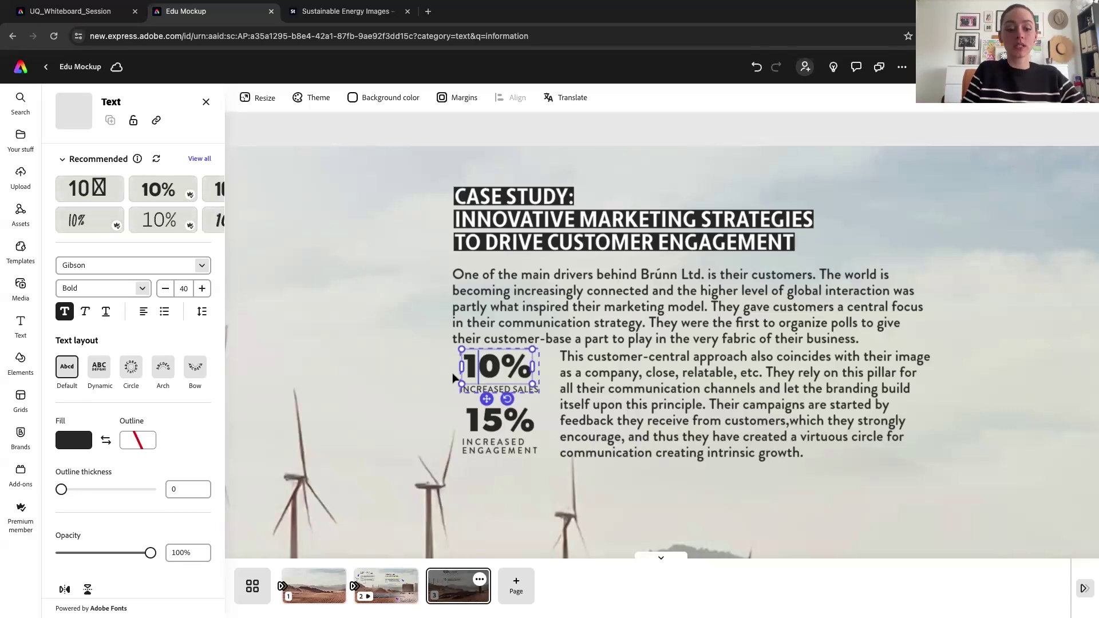
- Try a bright lime-green fill on the 10% figure, undo the colour change and deselect the text
key(ctrl+a)
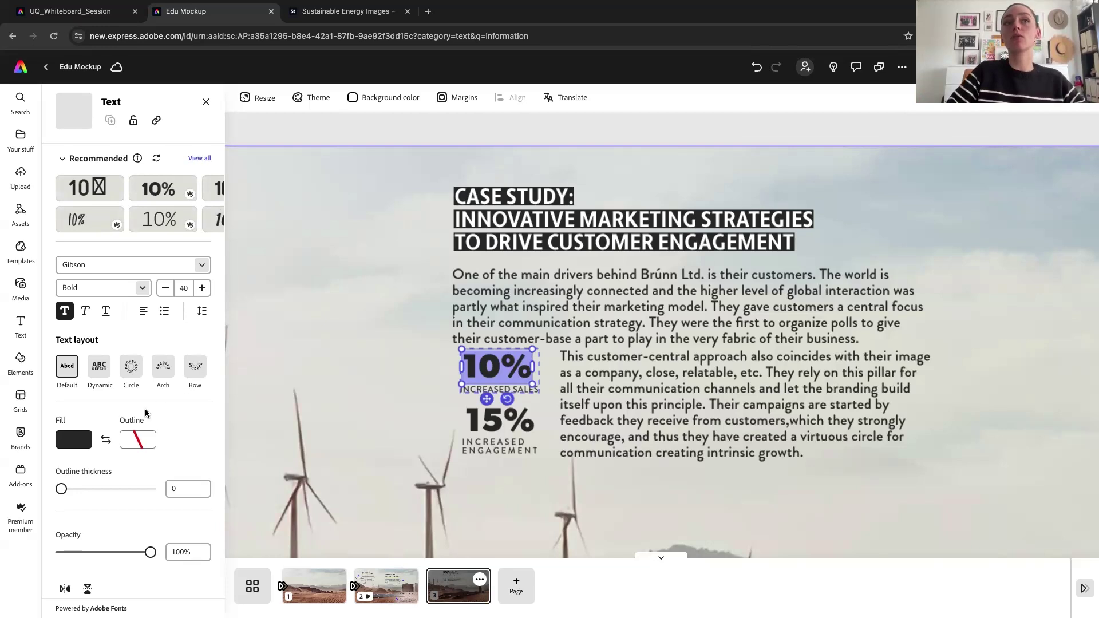
scroll(145, 412, down, 3)
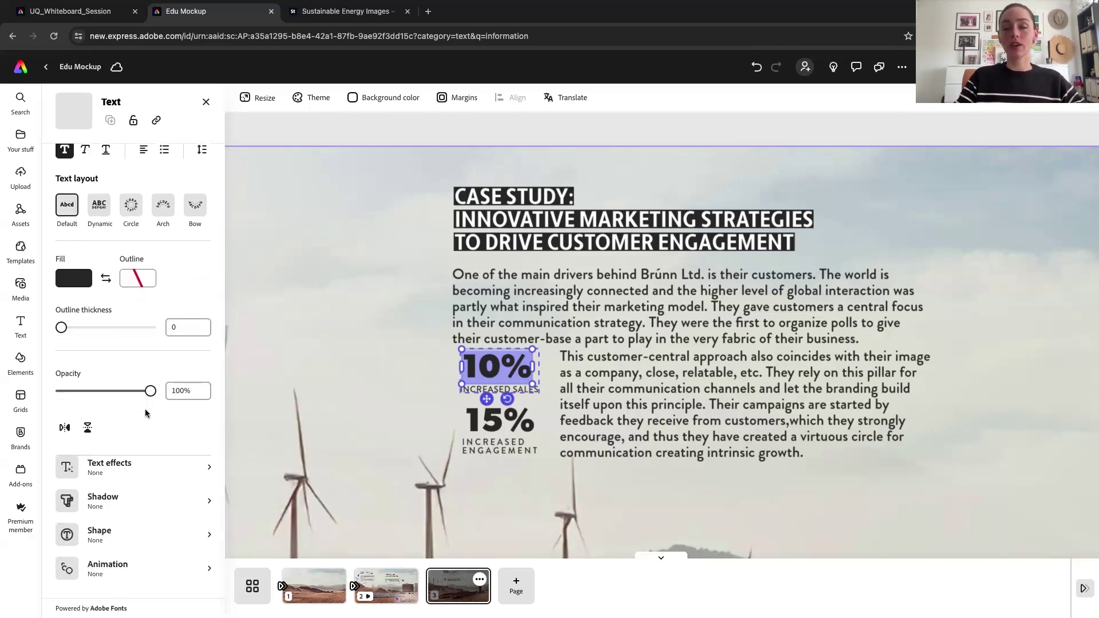
click(71, 280)
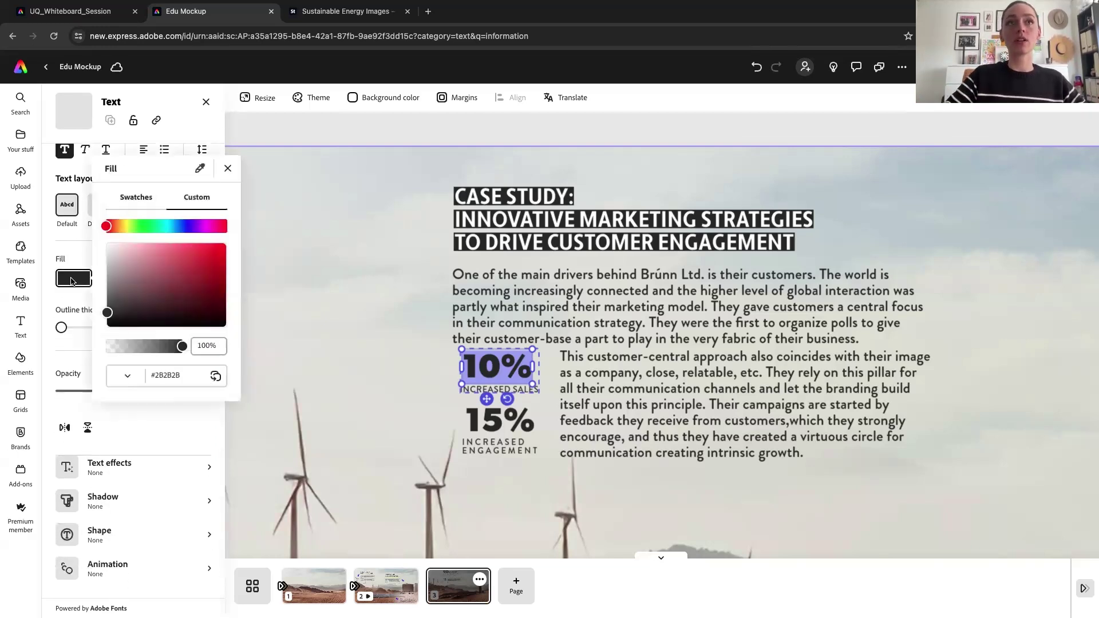
click(124, 226)
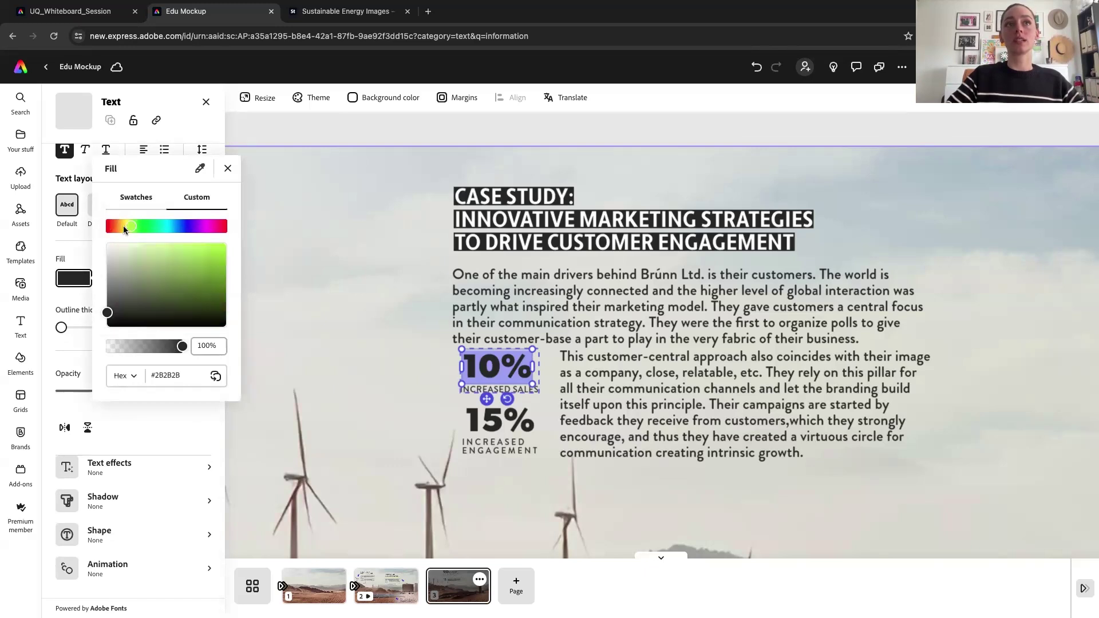
click(215, 245)
click(291, 246)
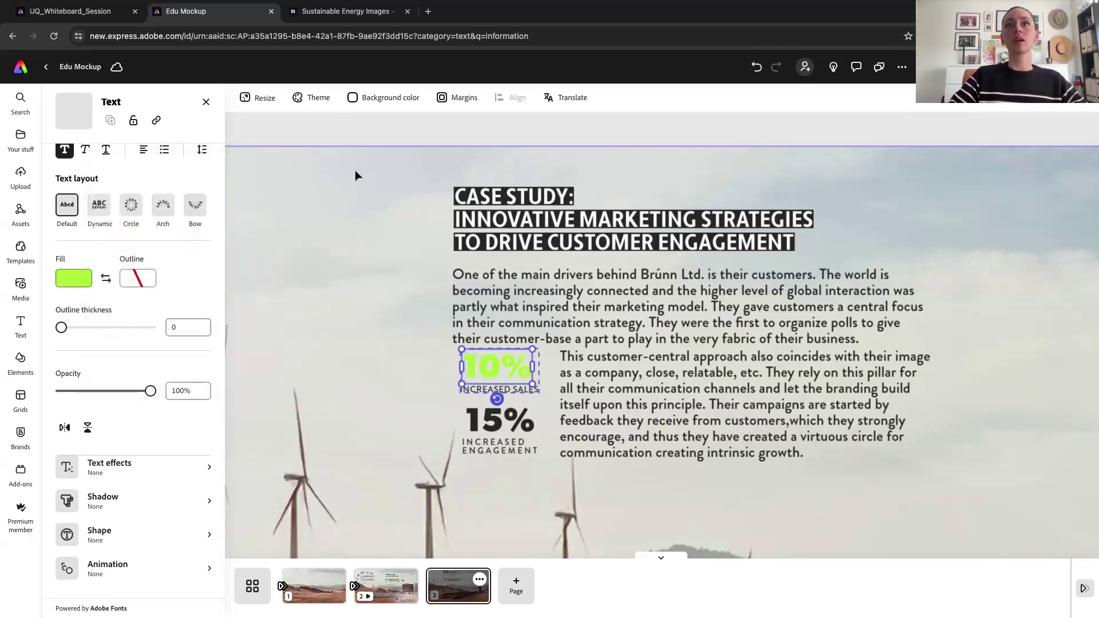
key(ctrl+0)
key(ctrl+z)
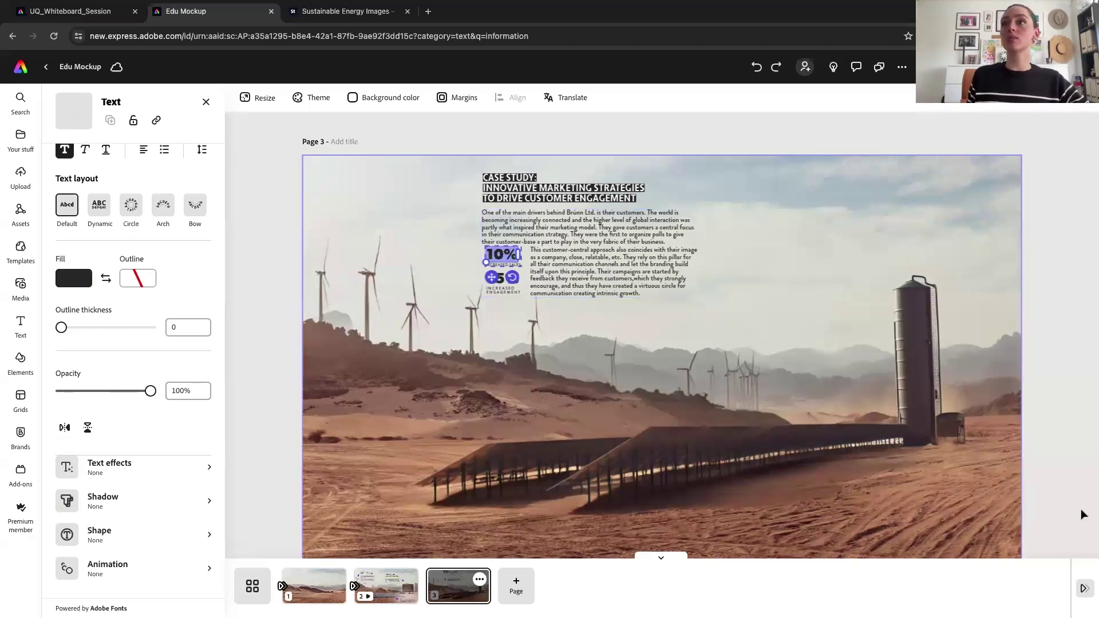
click(1081, 235)
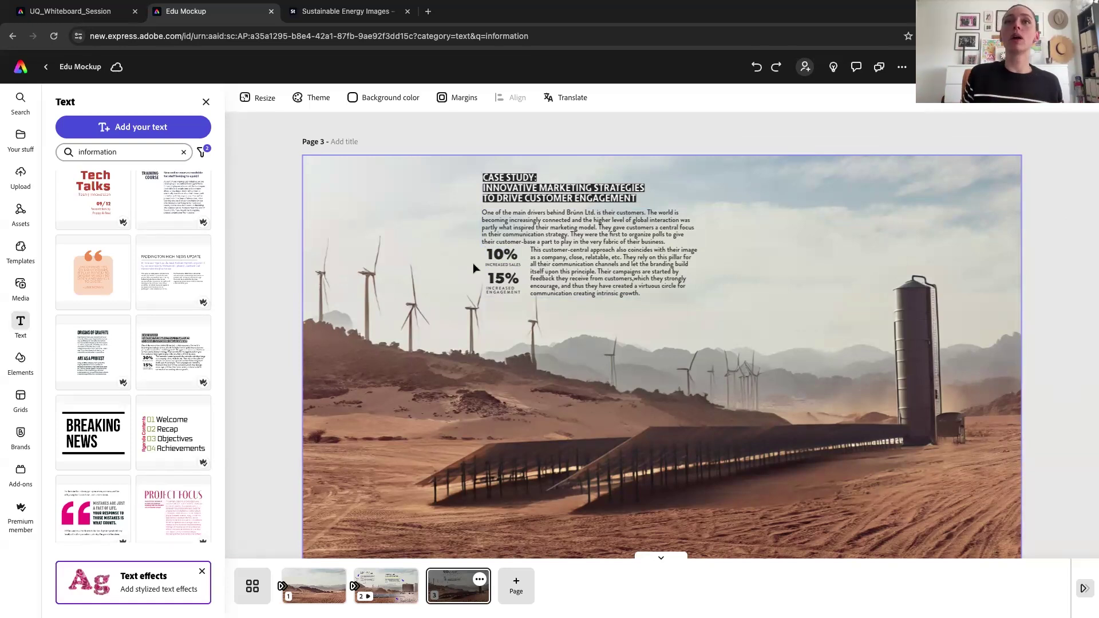
- Search the elements for "arrow" and add the curved downward arrow icon to page 3
click(19, 359)
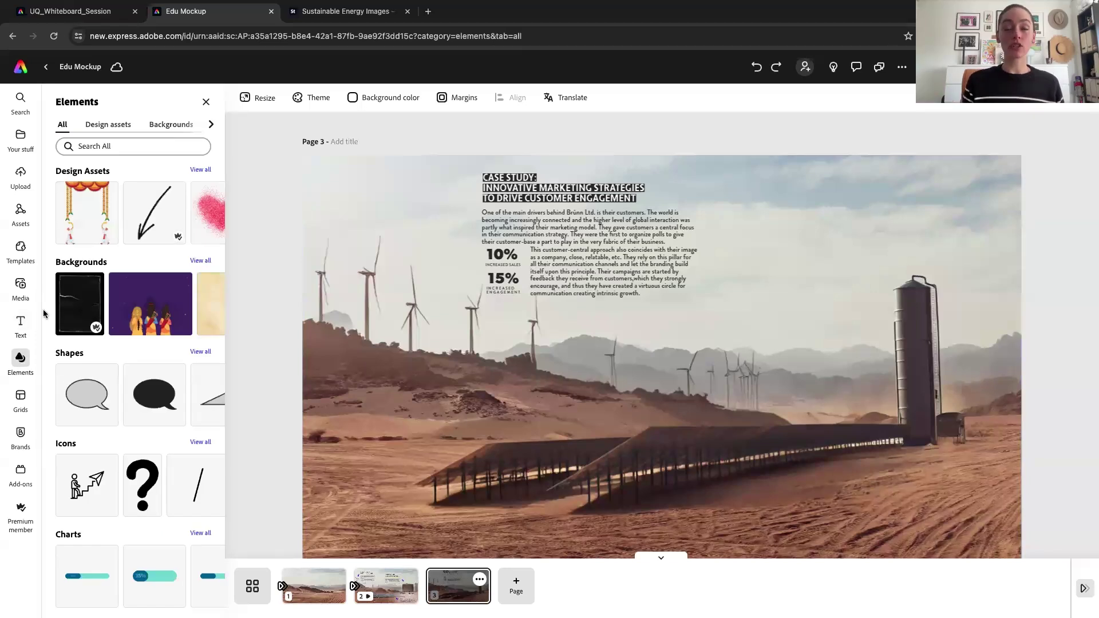
click(116, 147)
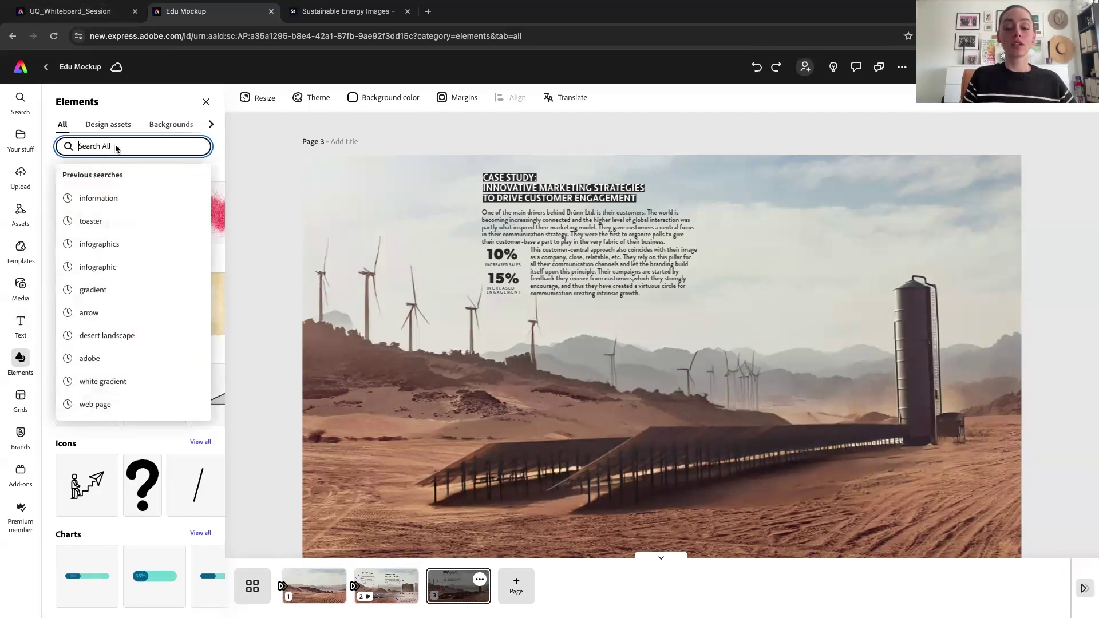
text(arrow)
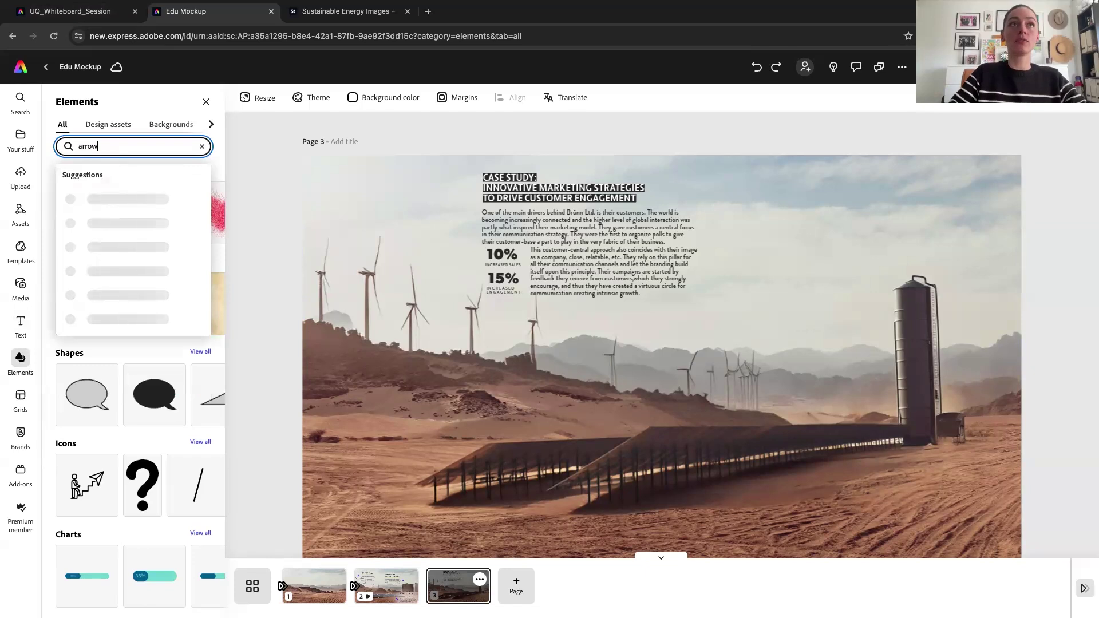
click(109, 198)
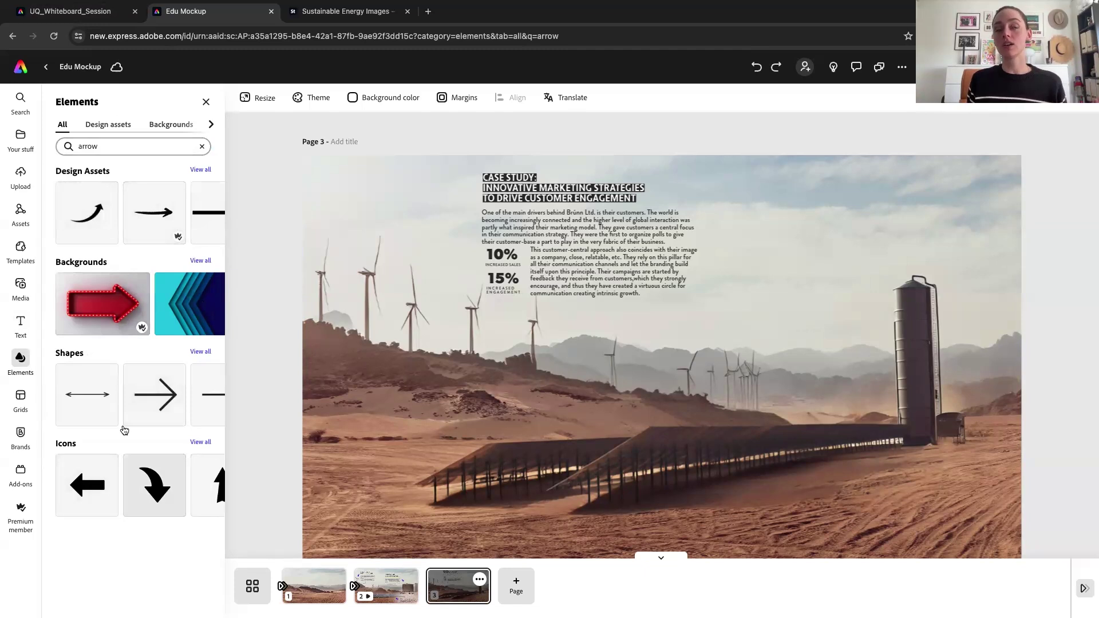
click(155, 485)
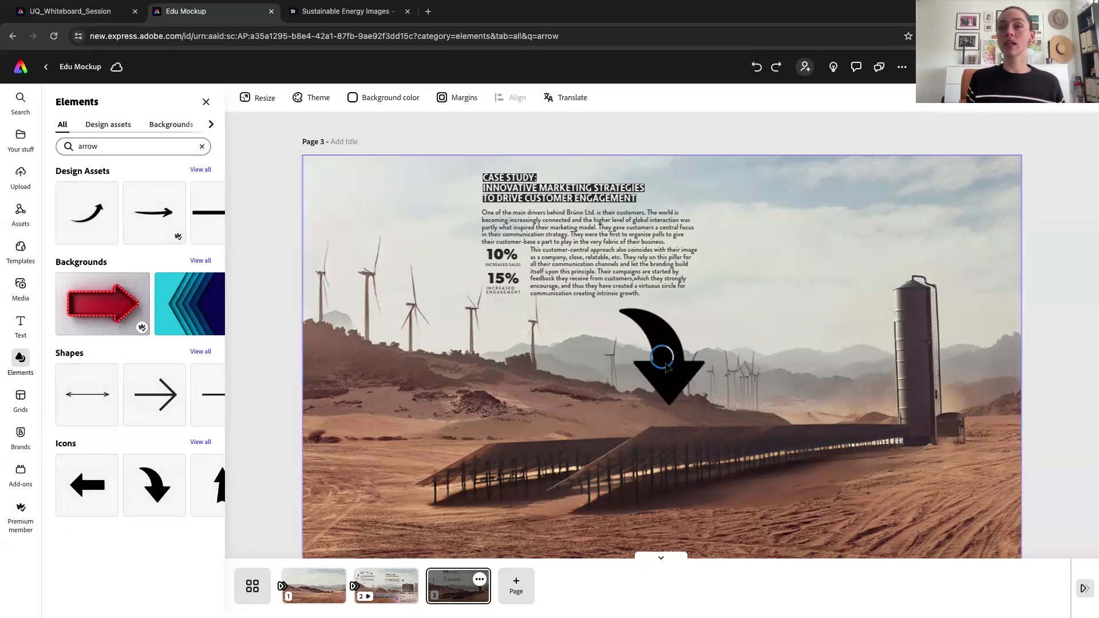
- Place the curved arrow just left of the case study text, mirrored horizontally and scaled down to less than half its size
drag(673, 373, 446, 240)
click(65, 323)
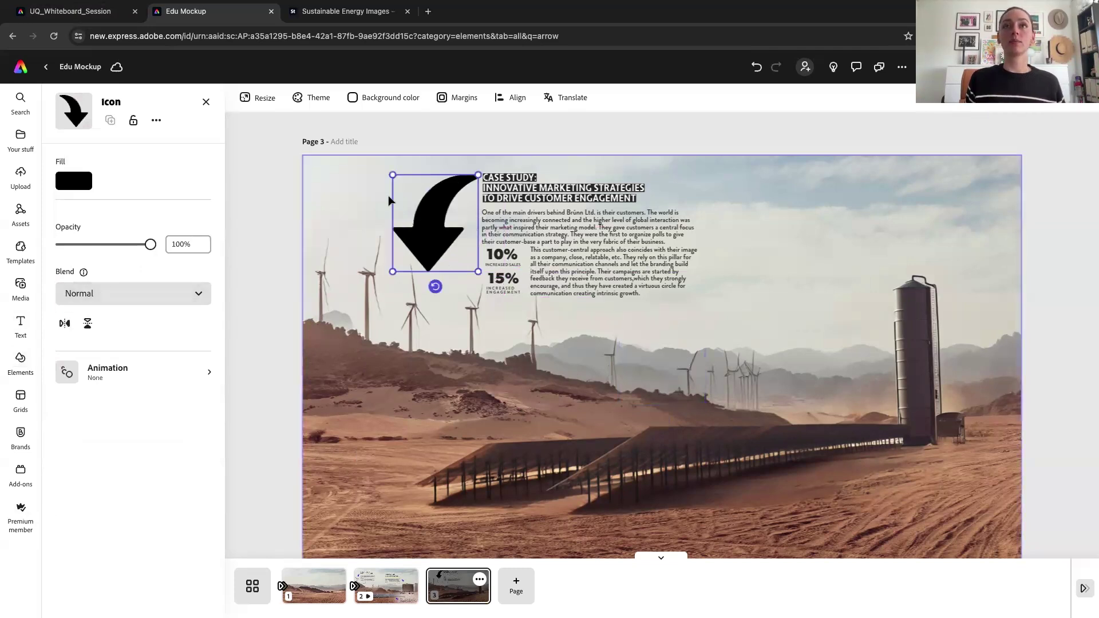
drag(393, 175, 438, 228)
click(623, 153)
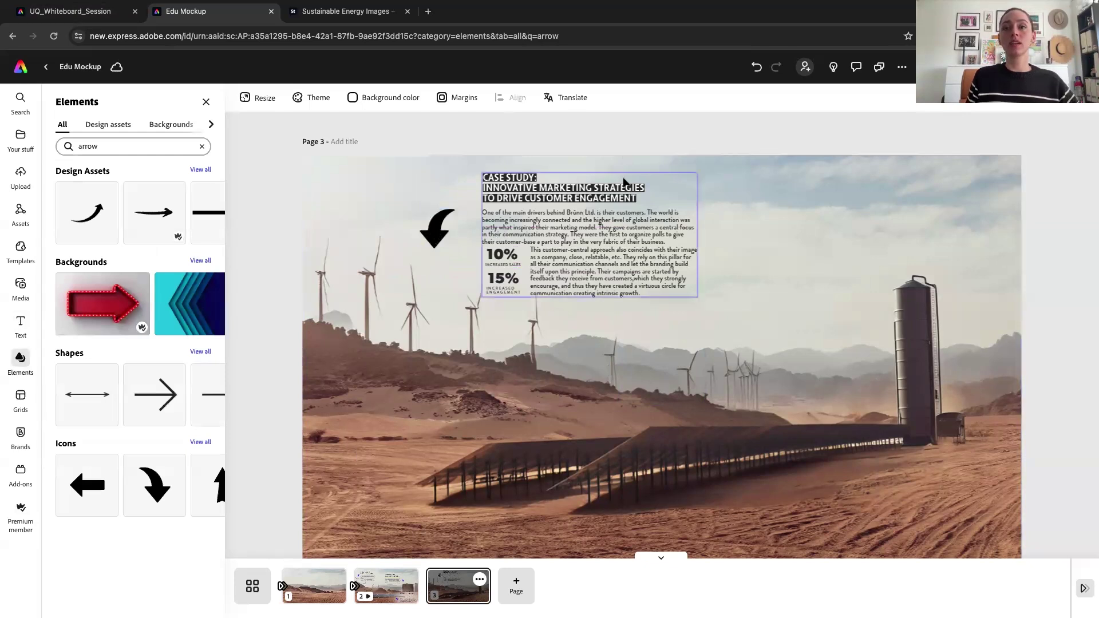
scroll(624, 182, down, 1)
scroll(624, 182, down, 1)
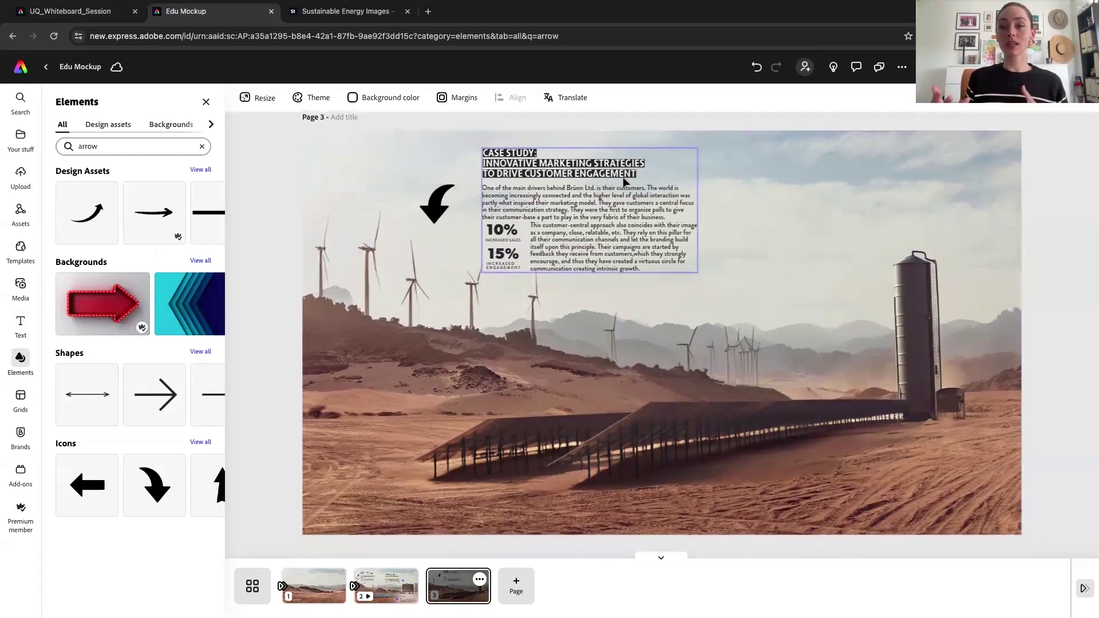
- Play the animation preview of page 2 and return to page 3
click(385, 584)
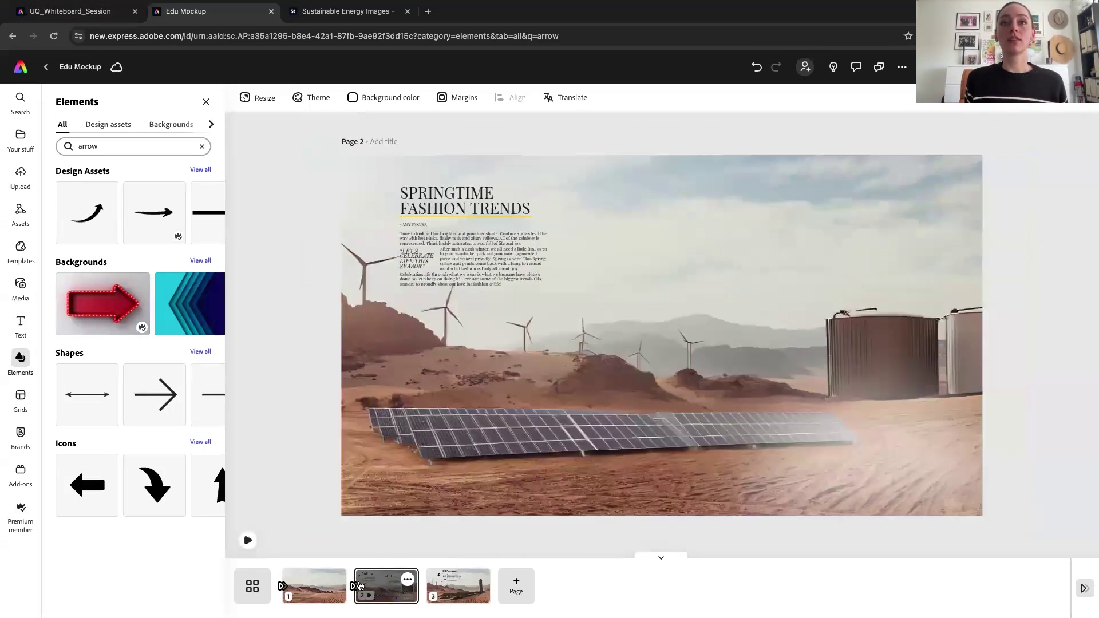
click(247, 540)
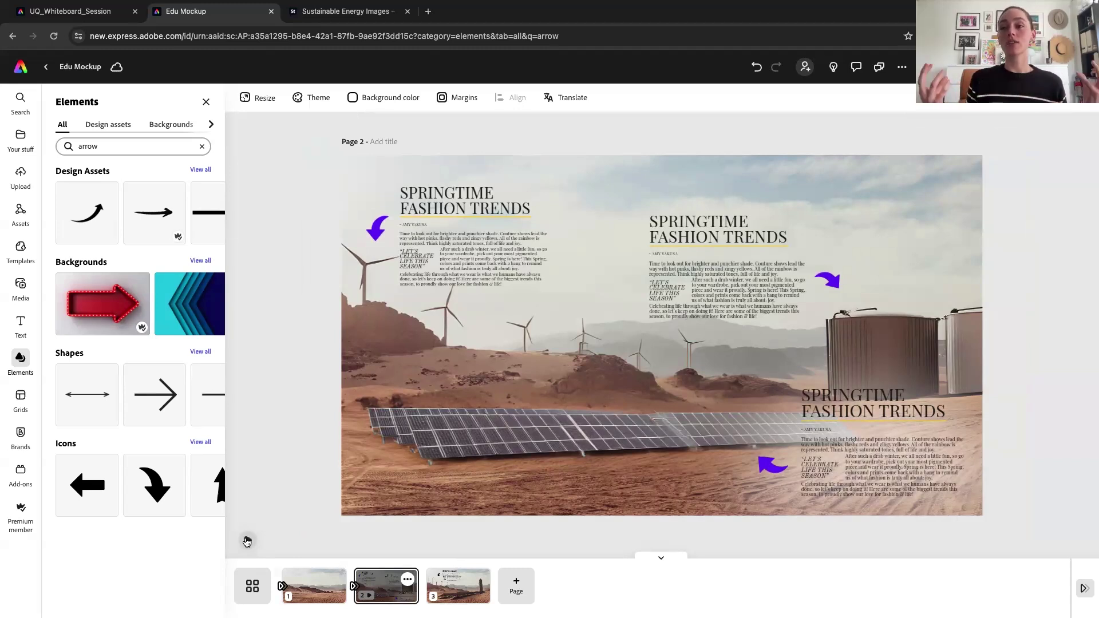
click(461, 589)
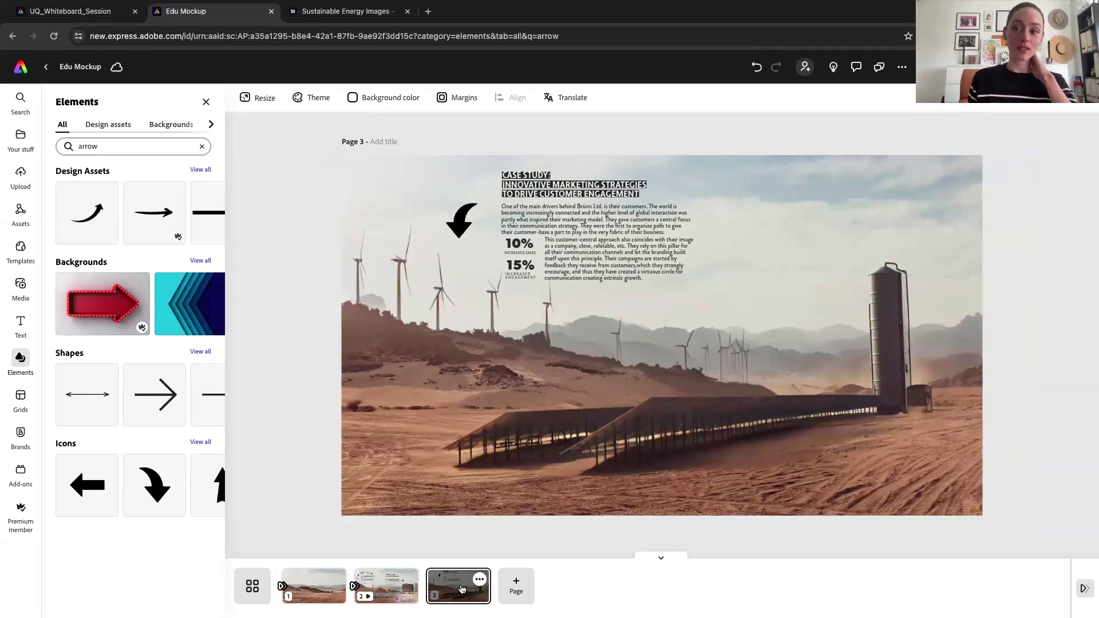
- Apply a Fade in animation to the case study text group on page 3
click(595, 257)
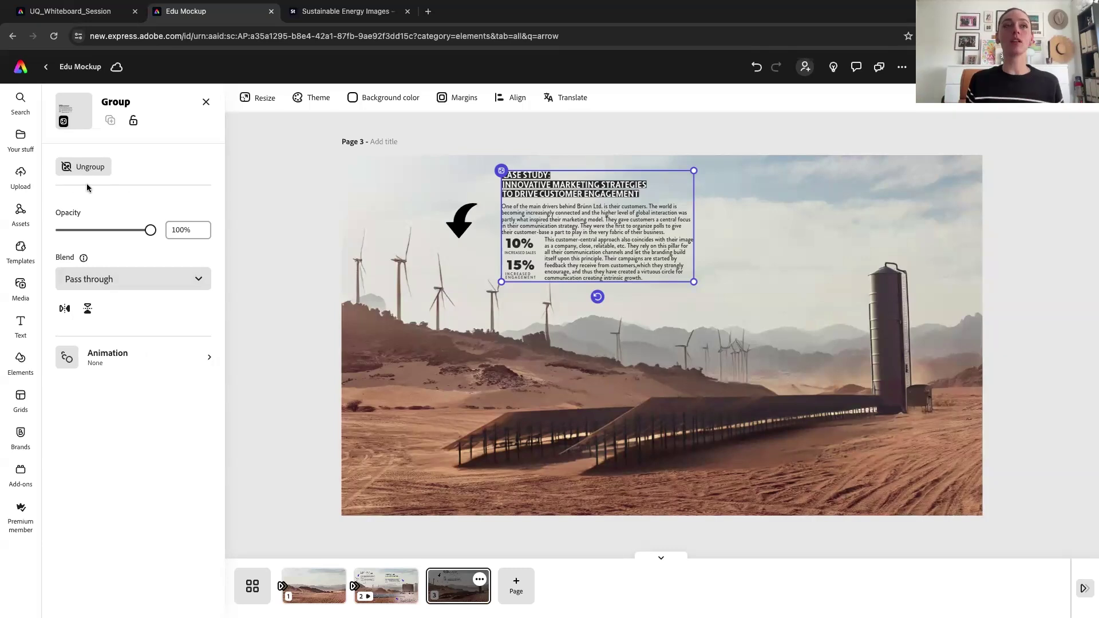
click(132, 361)
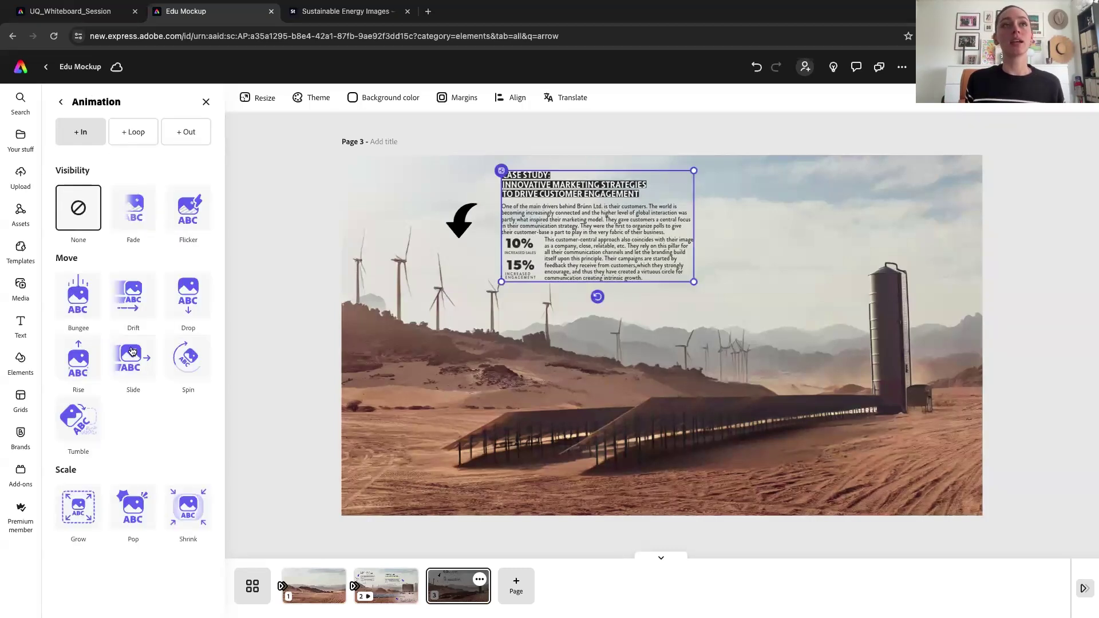
click(130, 217)
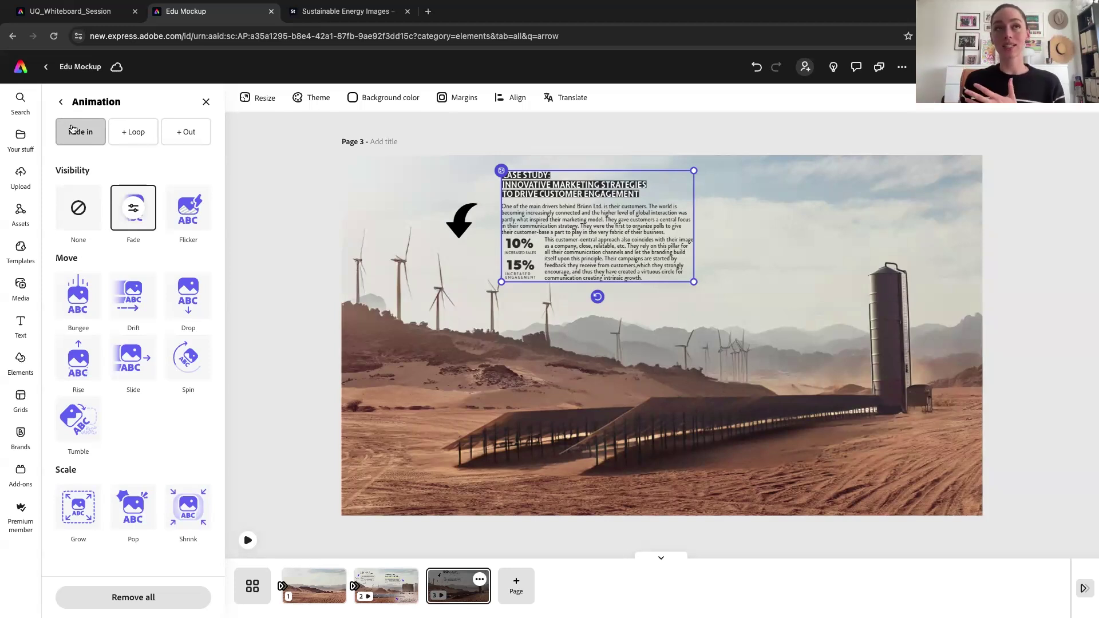
click(133, 209)
click(144, 162)
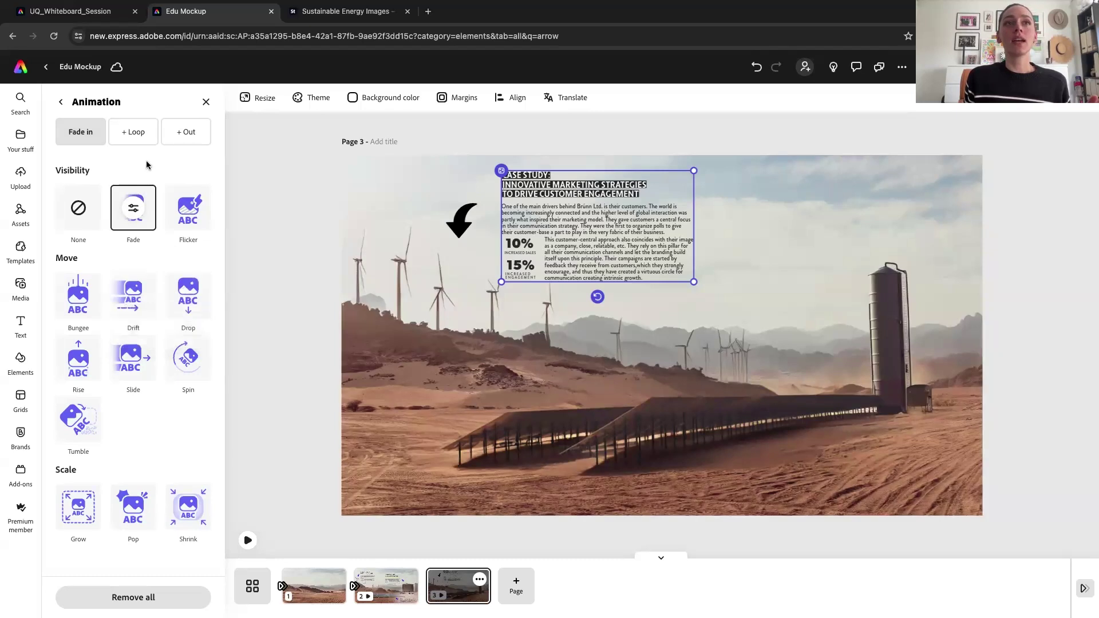
- Set the Fade in animation's duration to 2.52 s and view its Personality options
click(133, 206)
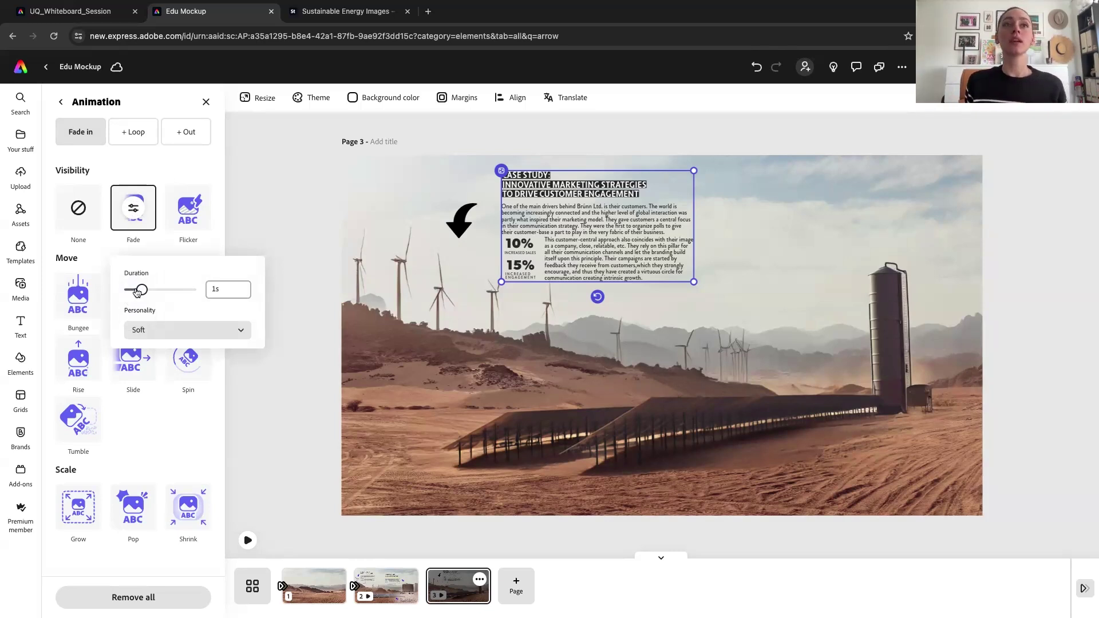
drag(142, 290, 164, 293)
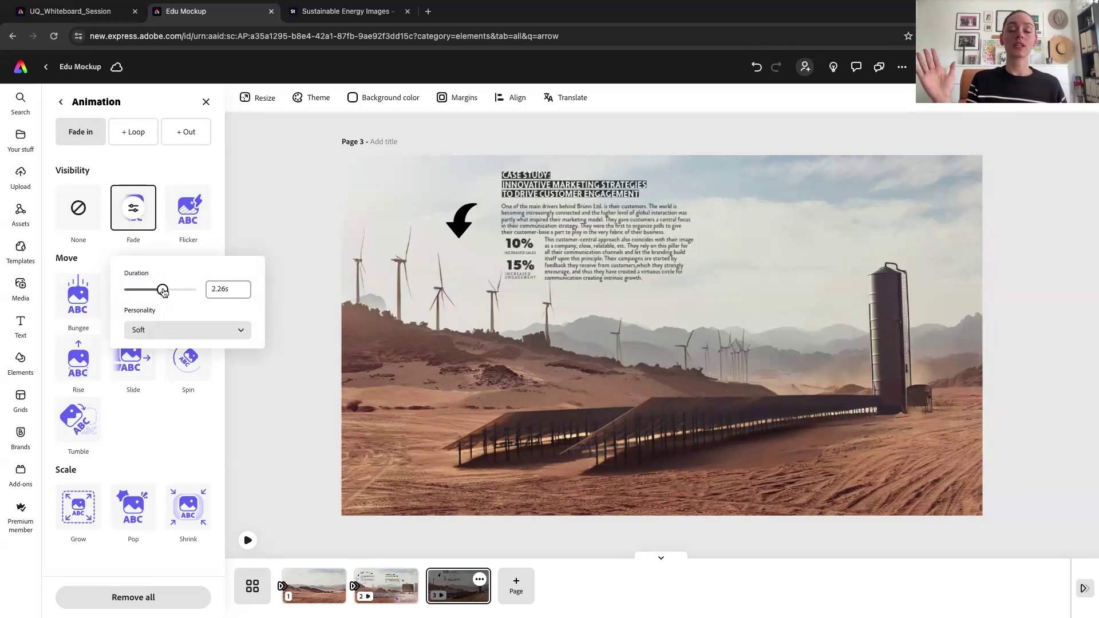
mouse_move(164, 293)
mouse_down()
mouse_move(143, 291)
mouse_move(175, 298)
mouse_up()
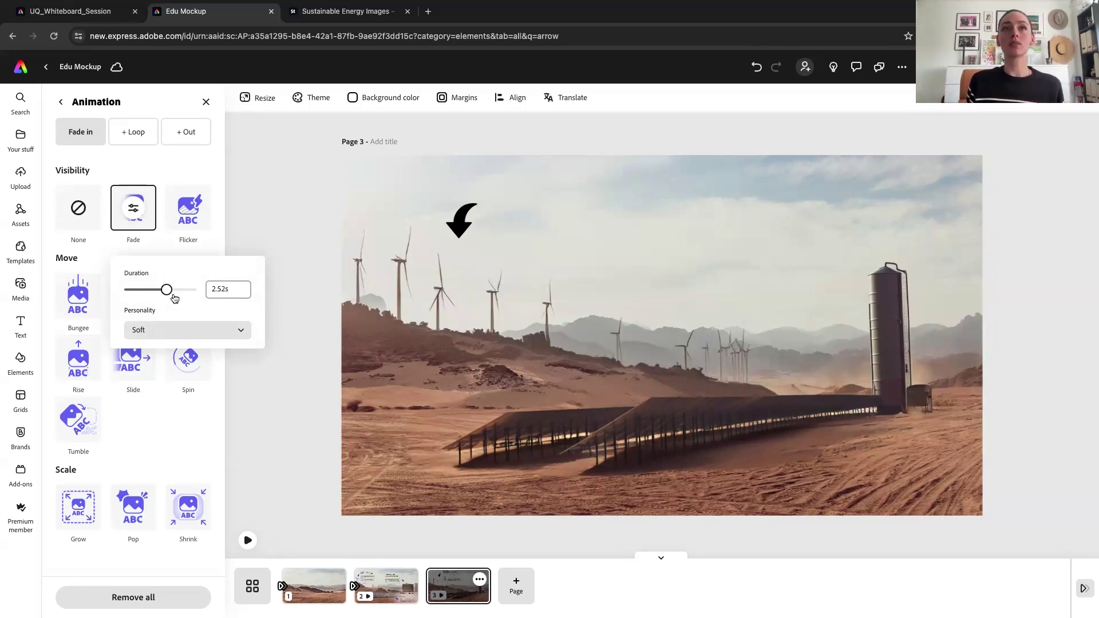
click(175, 329)
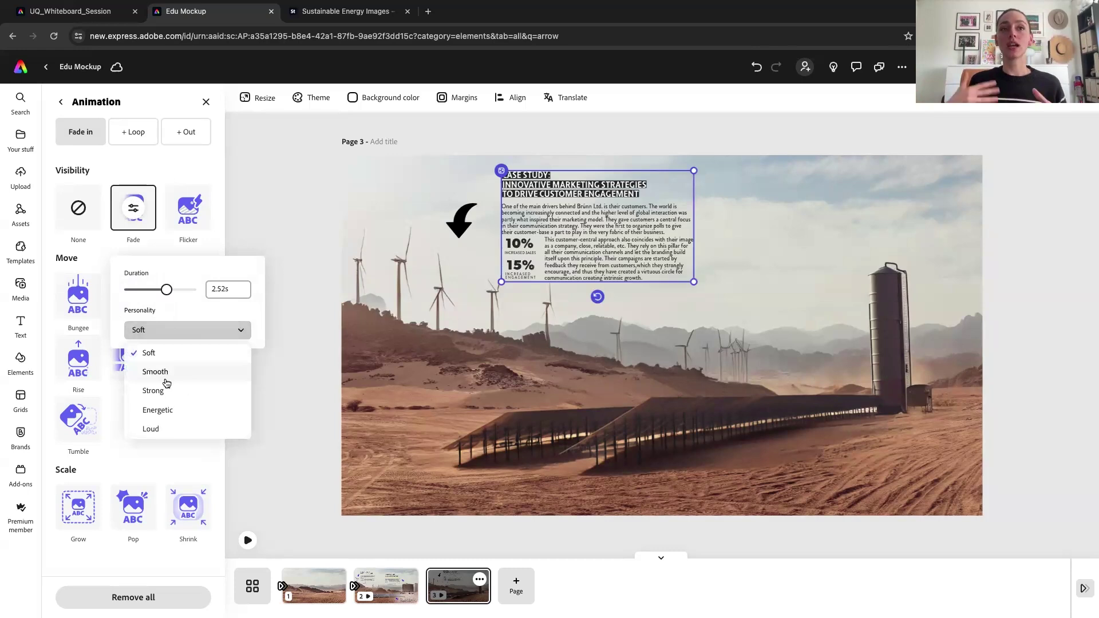
- Try a Tumble in animation with 3.2 s duration and 180° rotation on the text group, and switch back to Fade
click(133, 463)
click(121, 423)
click(80, 419)
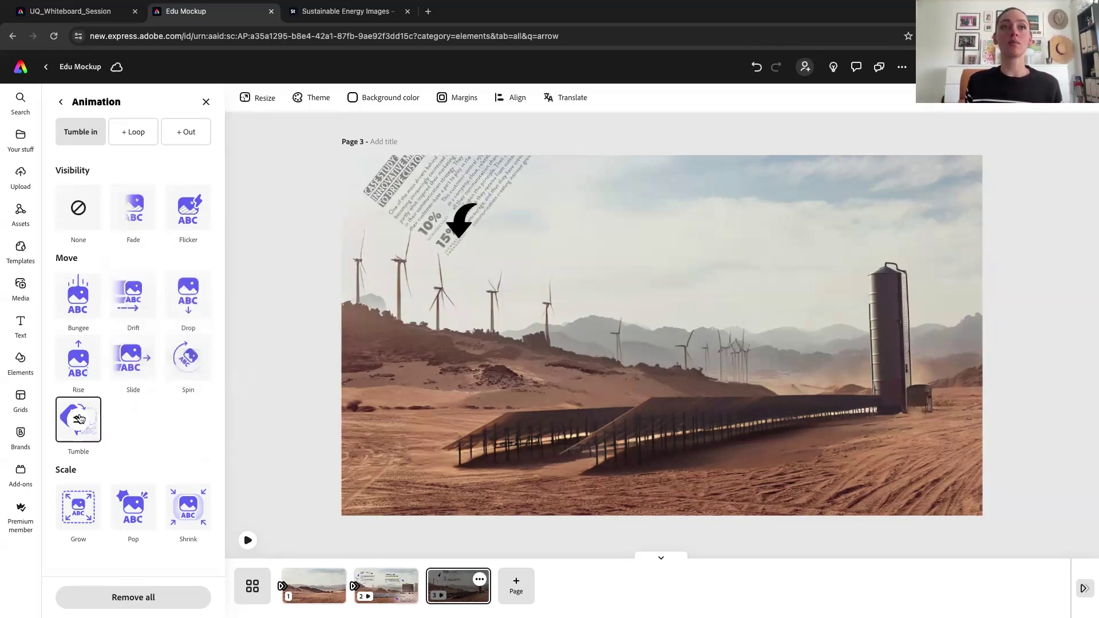
drag(98, 543, 117, 547)
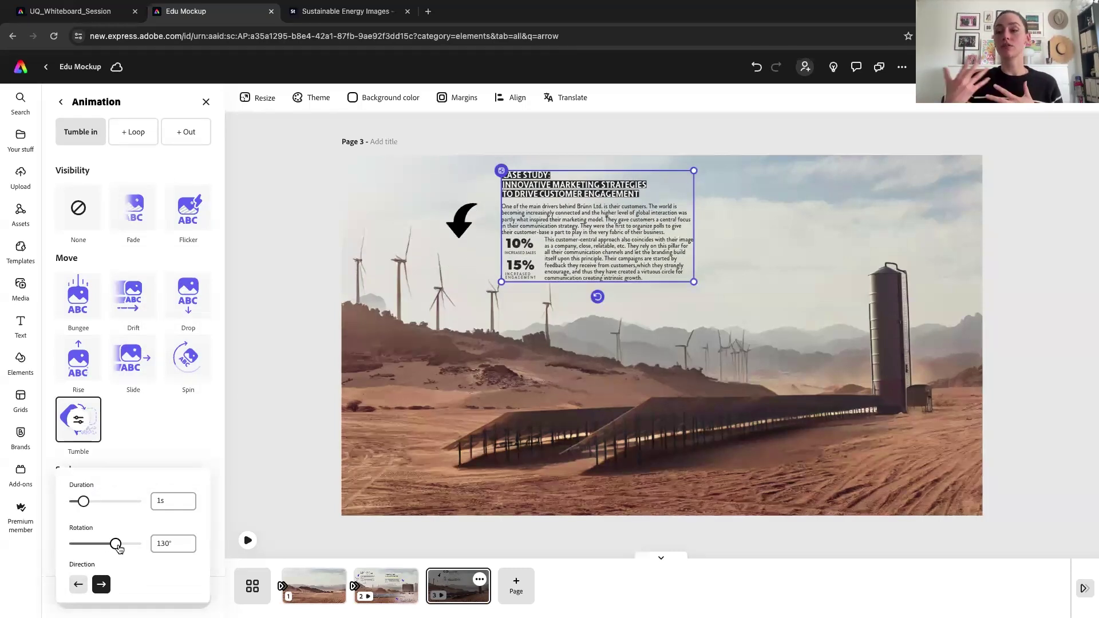
click(135, 543)
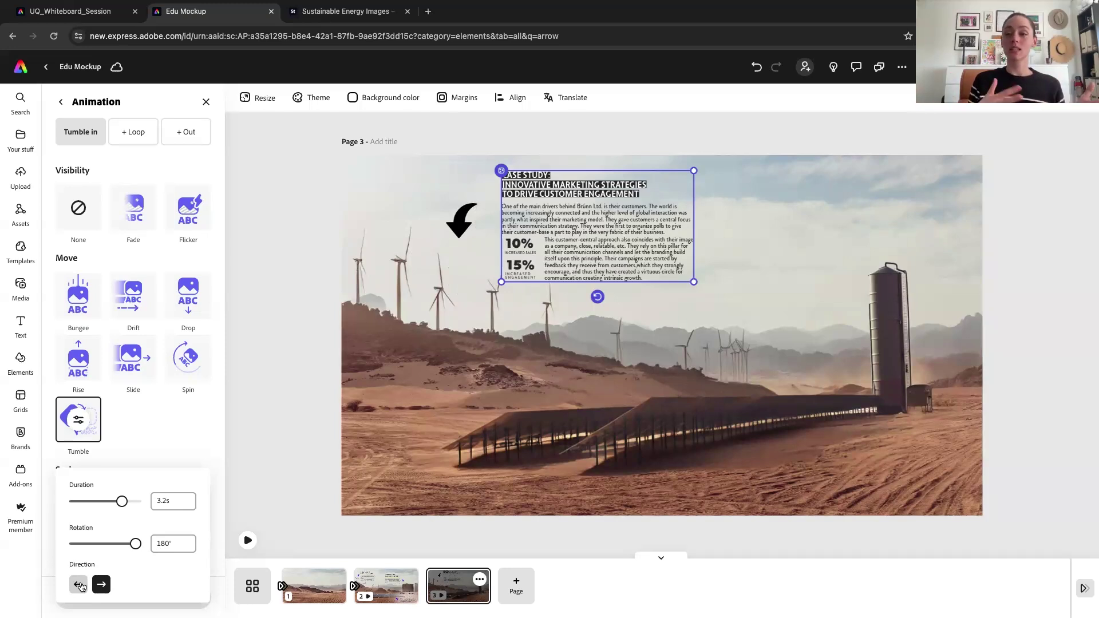
click(132, 205)
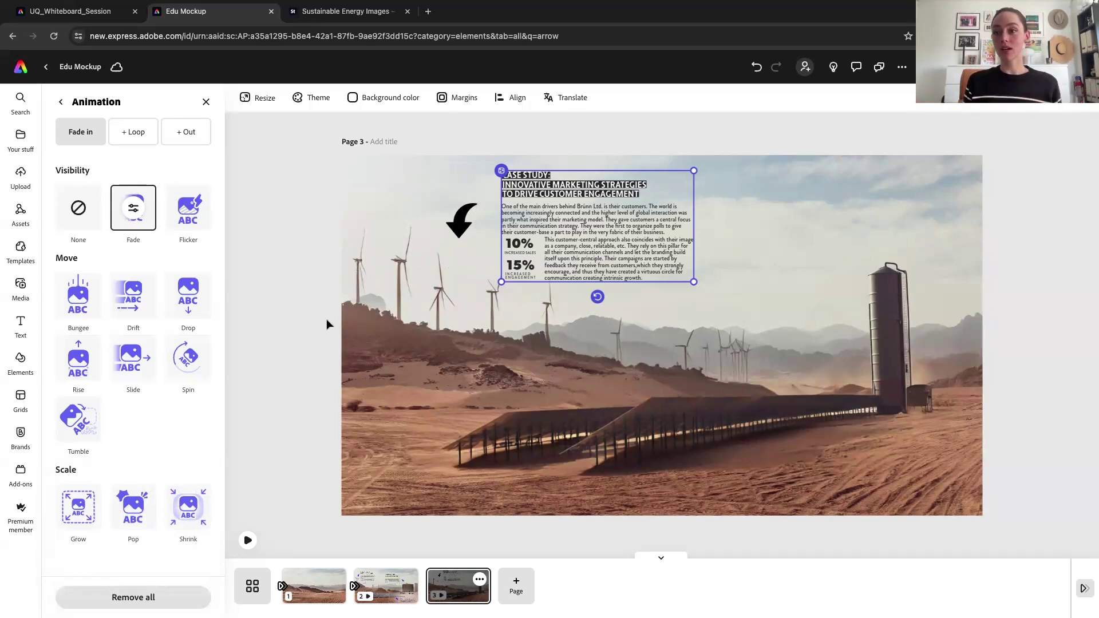
- Play the animation preview of page 2 again and switch back to page 3
click(408, 591)
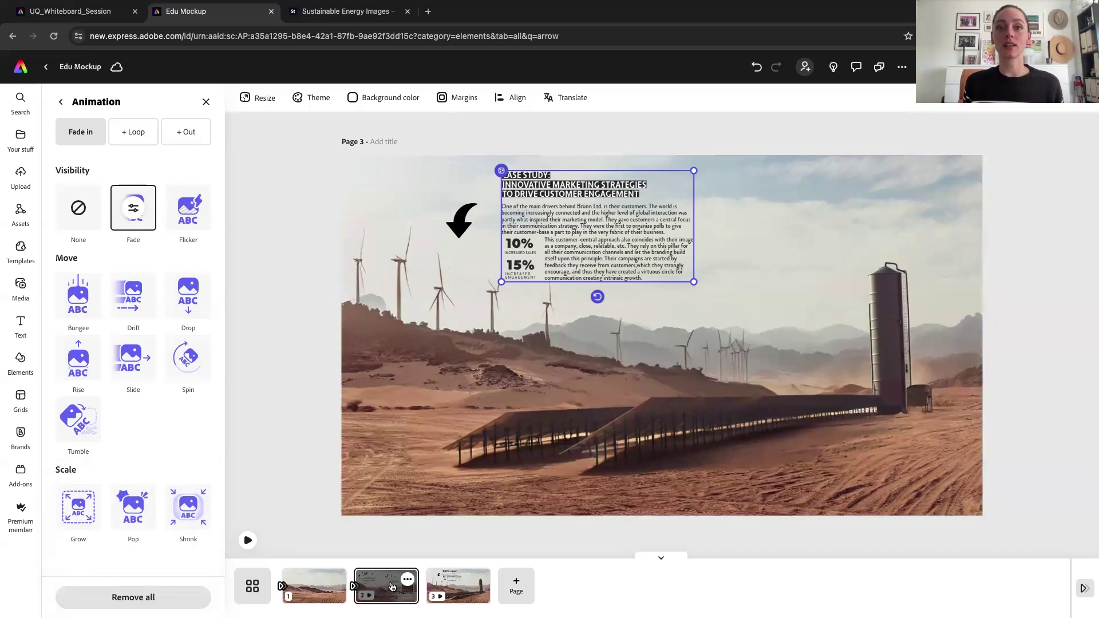
click(248, 540)
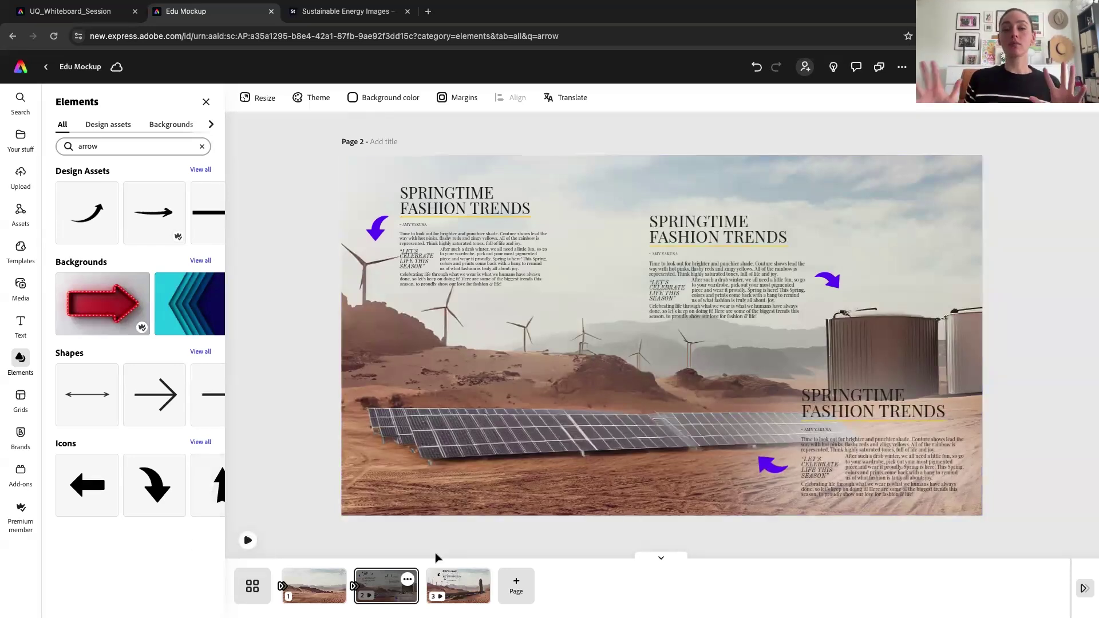
click(452, 580)
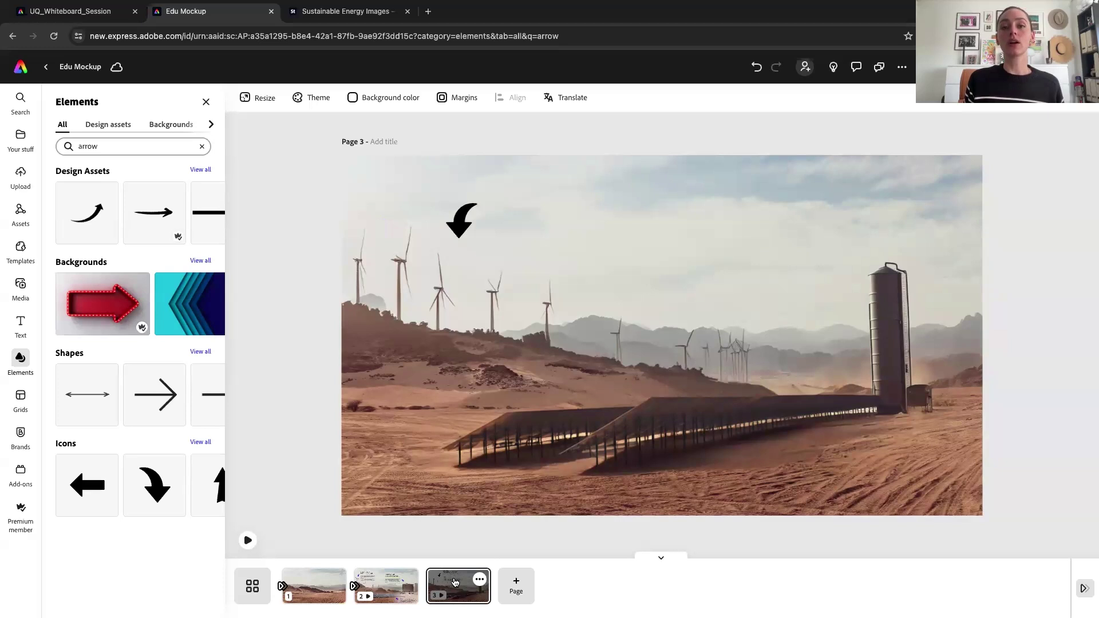
- Open page 2's timeline, close the Elements panel, rewind to the start, and play the animation sequence before pausing it
click(387, 584)
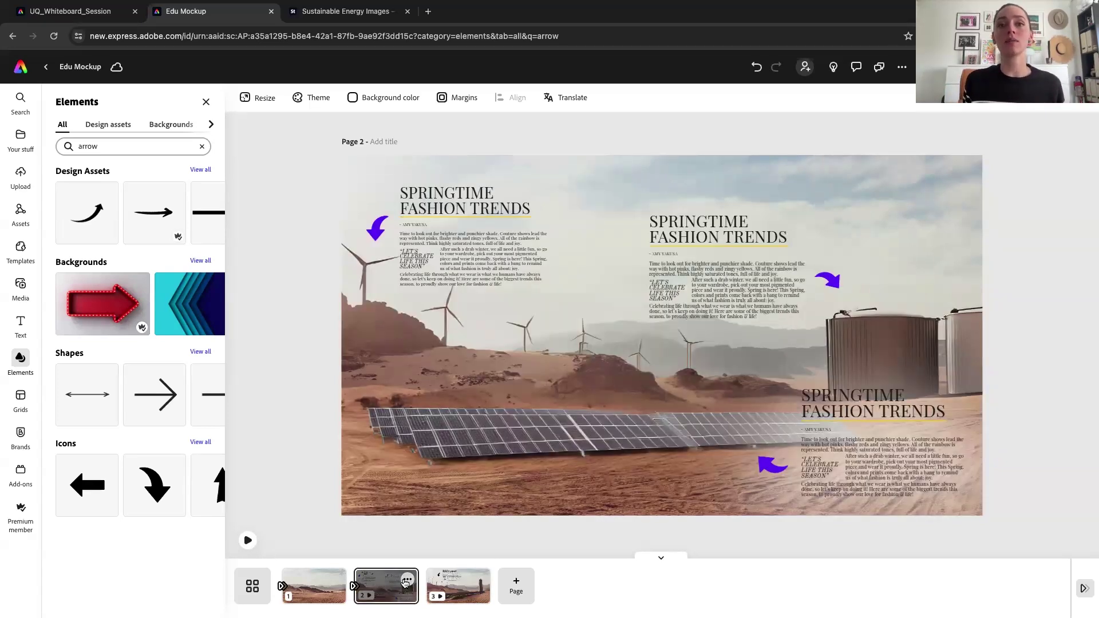
click(407, 581)
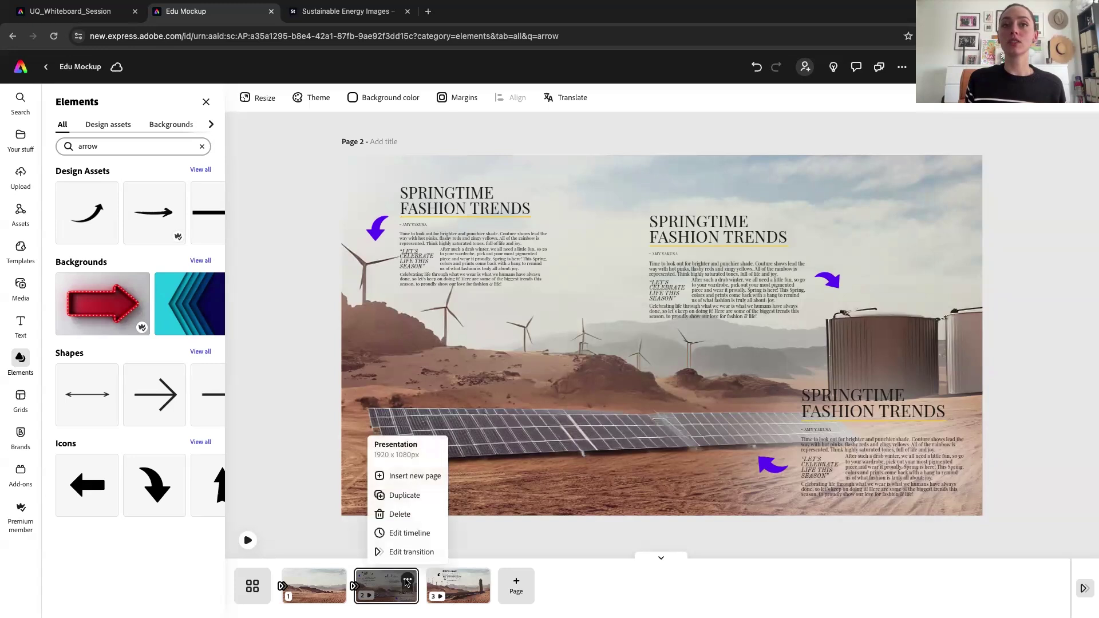
click(407, 533)
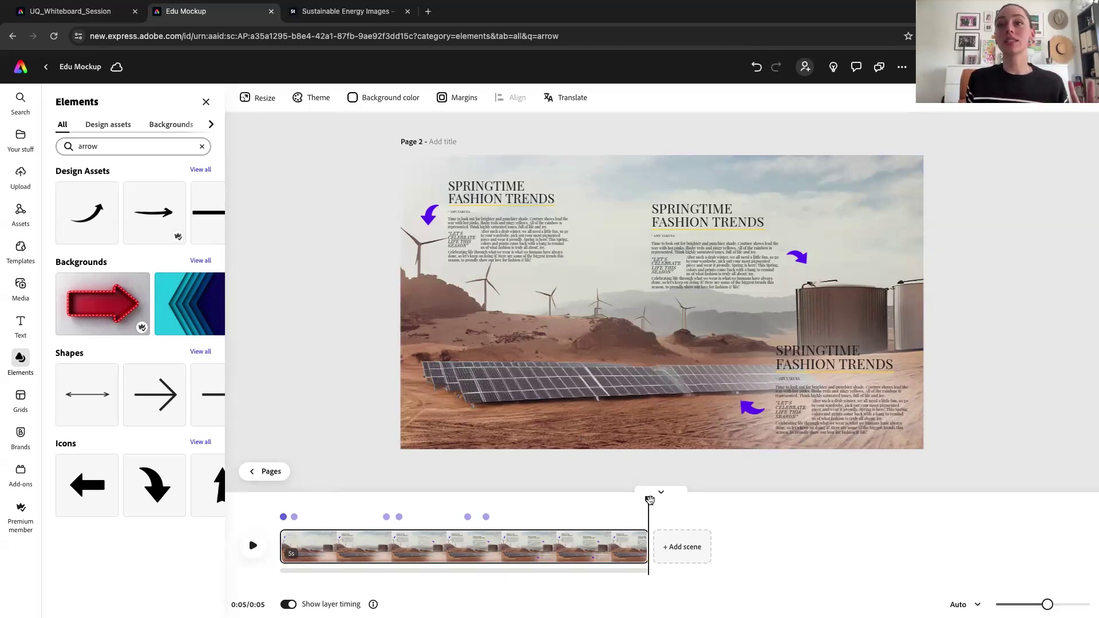
click(206, 101)
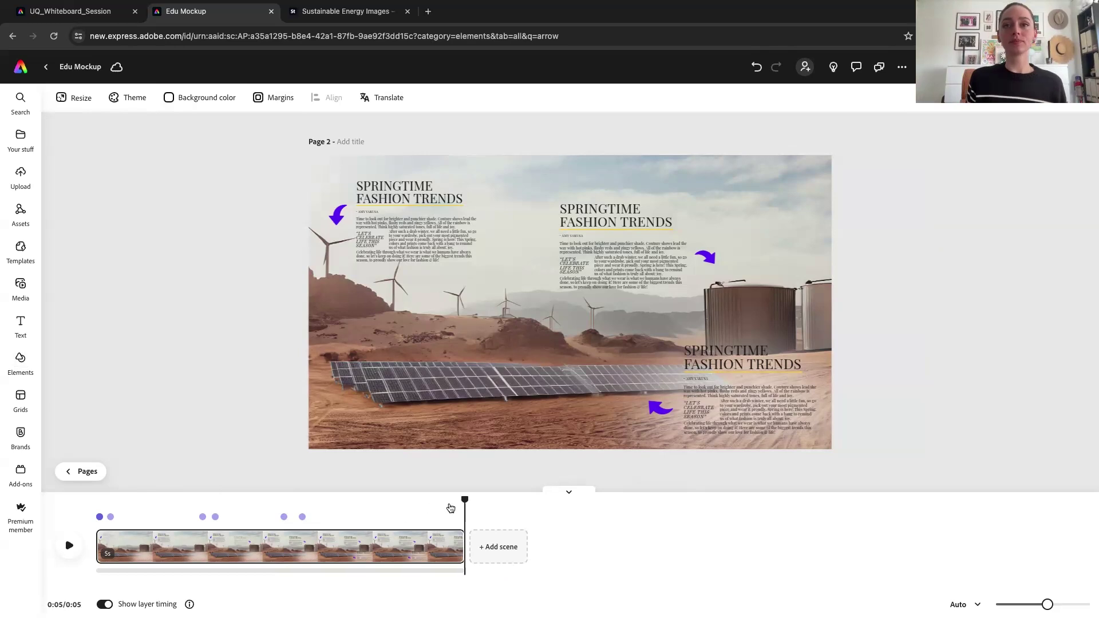
drag(463, 498, 90, 507)
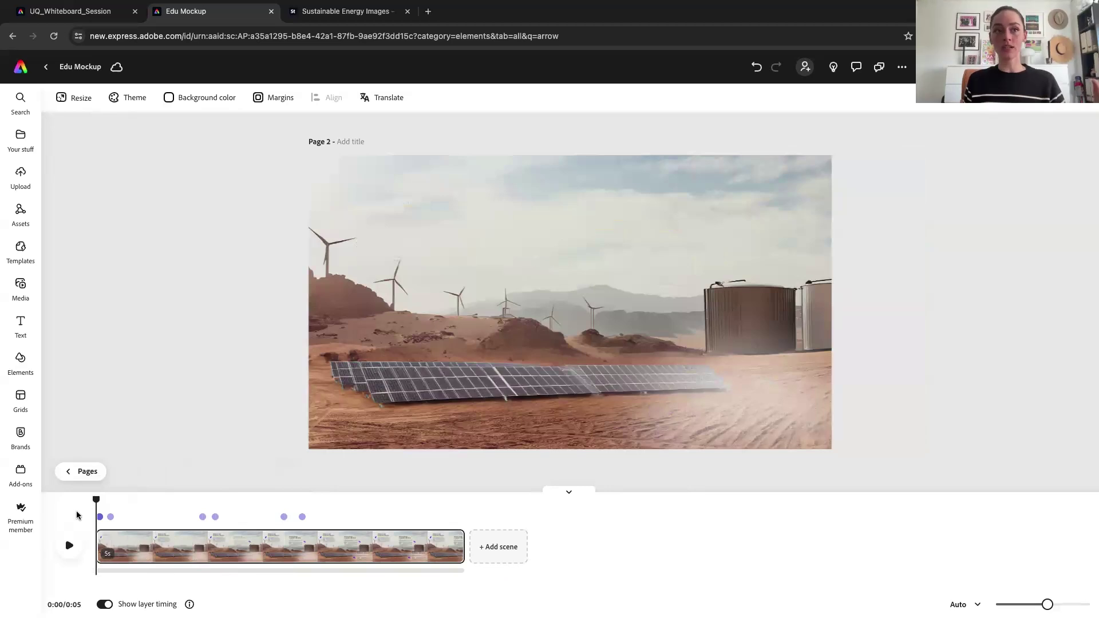
click(68, 554)
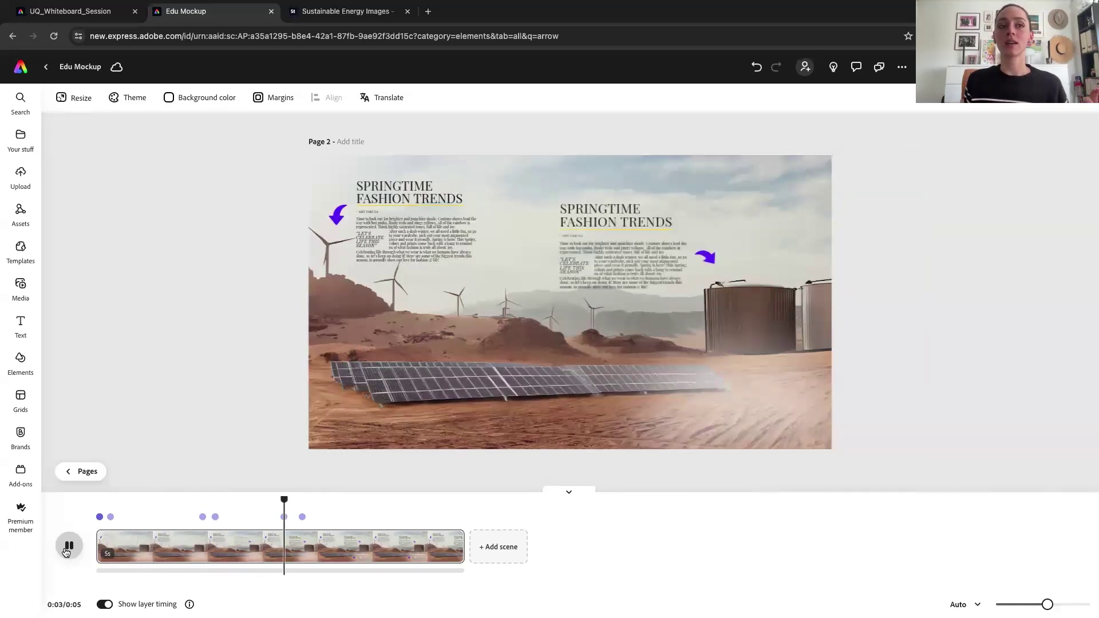
click(67, 551)
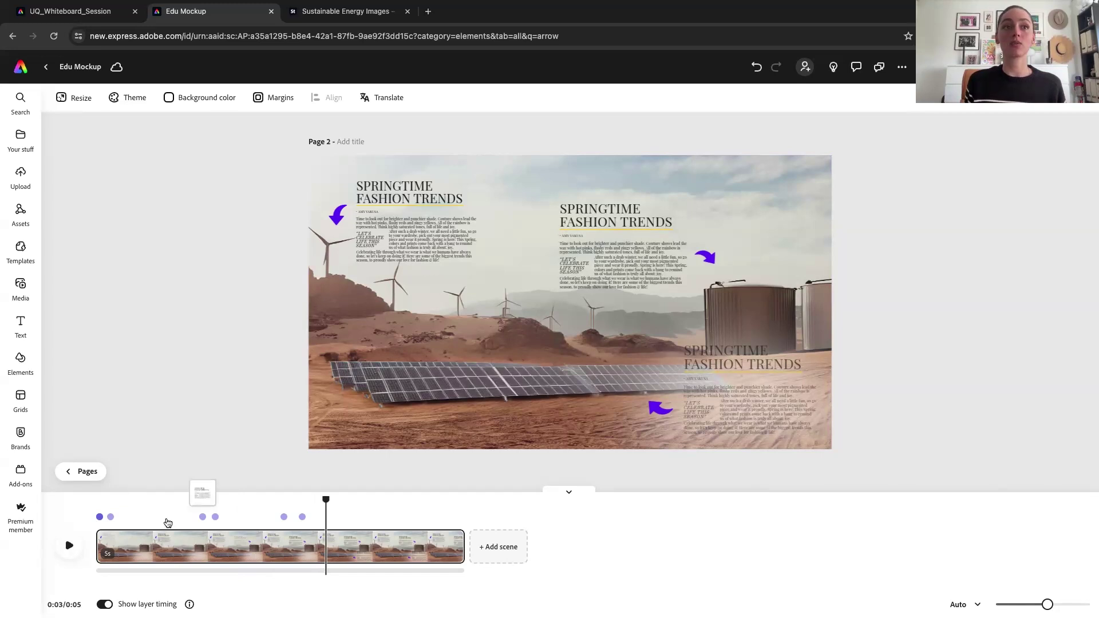
- Trim the first text group's layer timing to start near 0:01 and end just before 0:04, keeping Show layer timing on
click(393, 243)
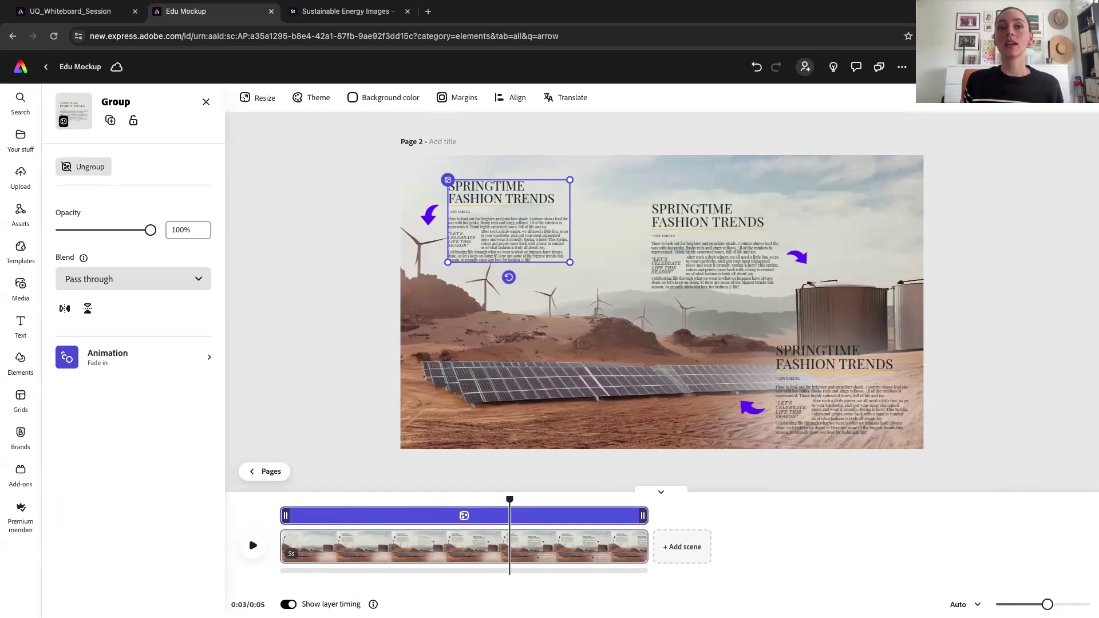
click(288, 605)
click(288, 604)
click(288, 604)
click(288, 604)
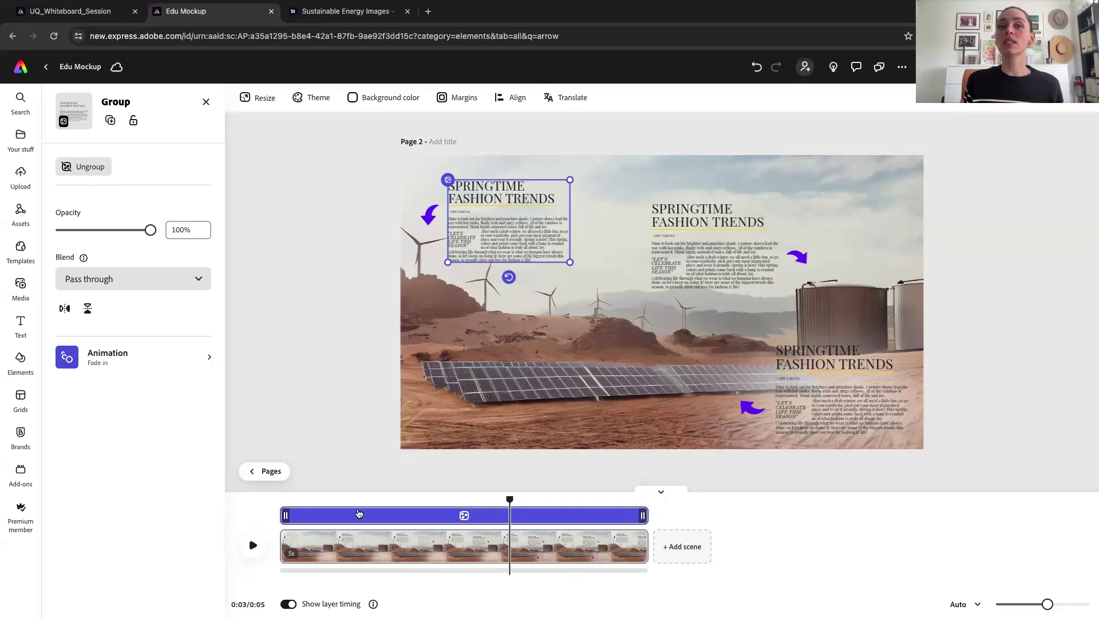
drag(285, 516, 304, 501)
click(319, 501)
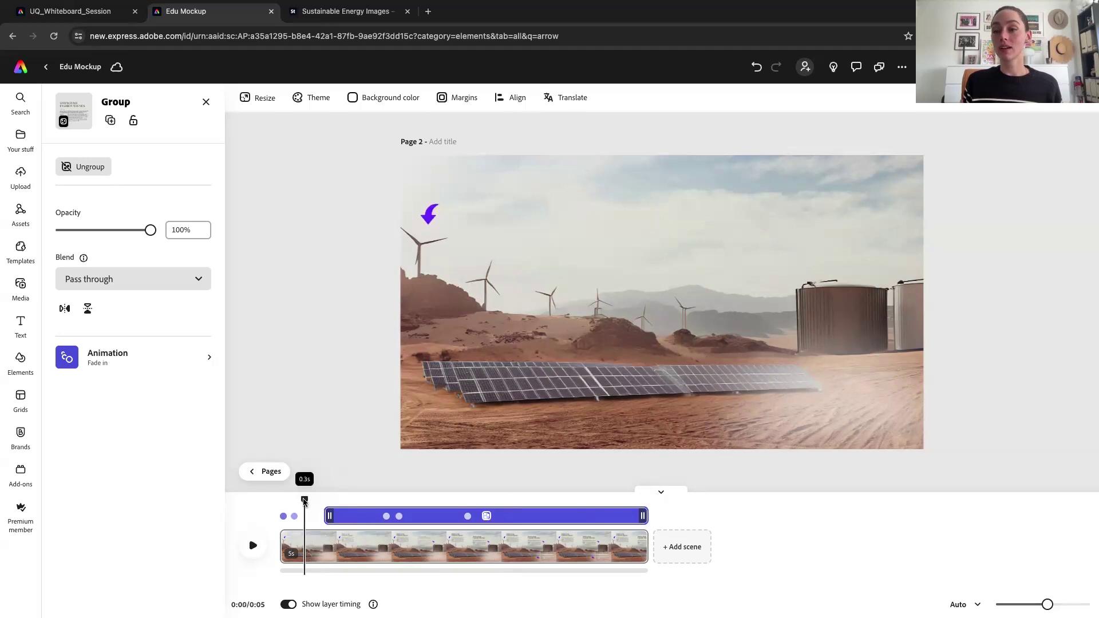
mouse_move(330, 516)
mouse_down()
mouse_move(304, 517)
mouse_move(339, 517)
mouse_up()
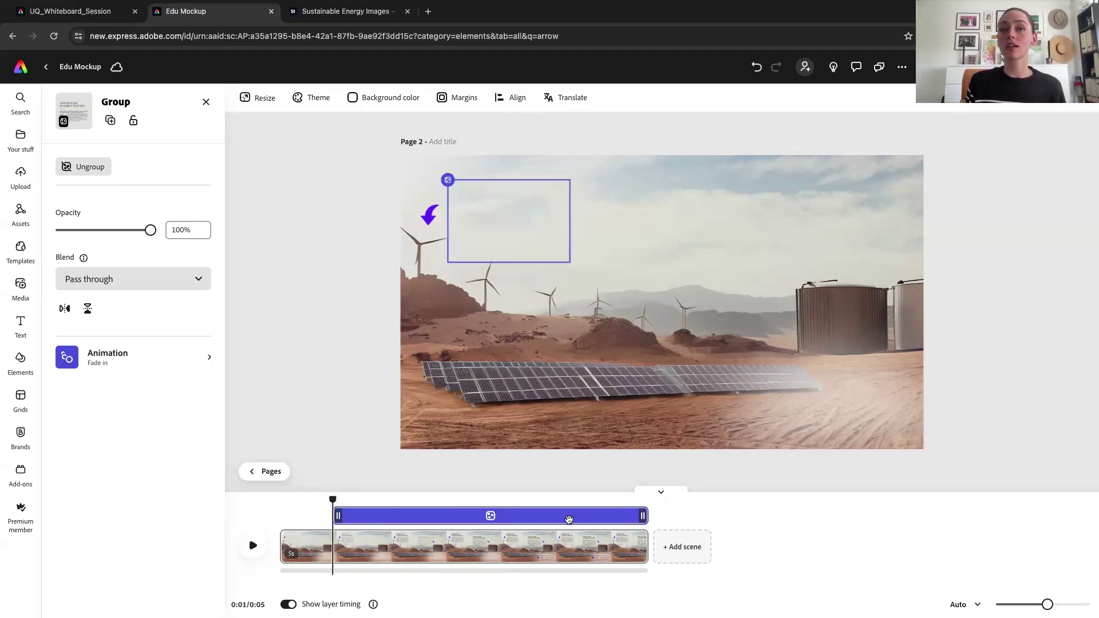
drag(646, 517, 544, 518)
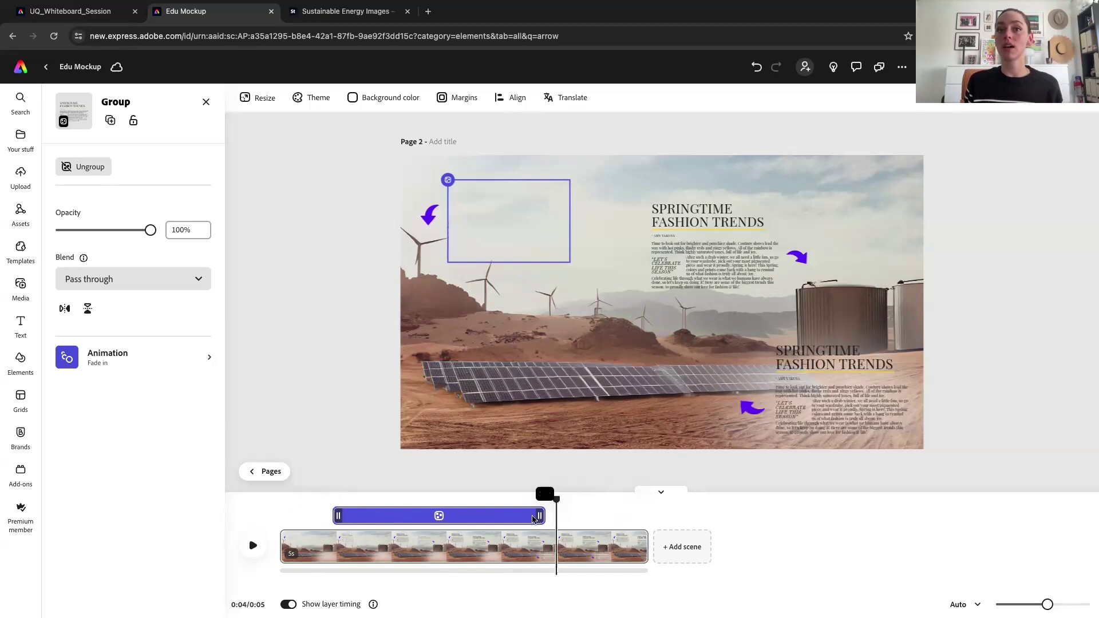
- Preview the trimmed text group's timing, shift its layer slightly later on the timeline, and replay the page
drag(314, 502, 279, 499)
click(253, 545)
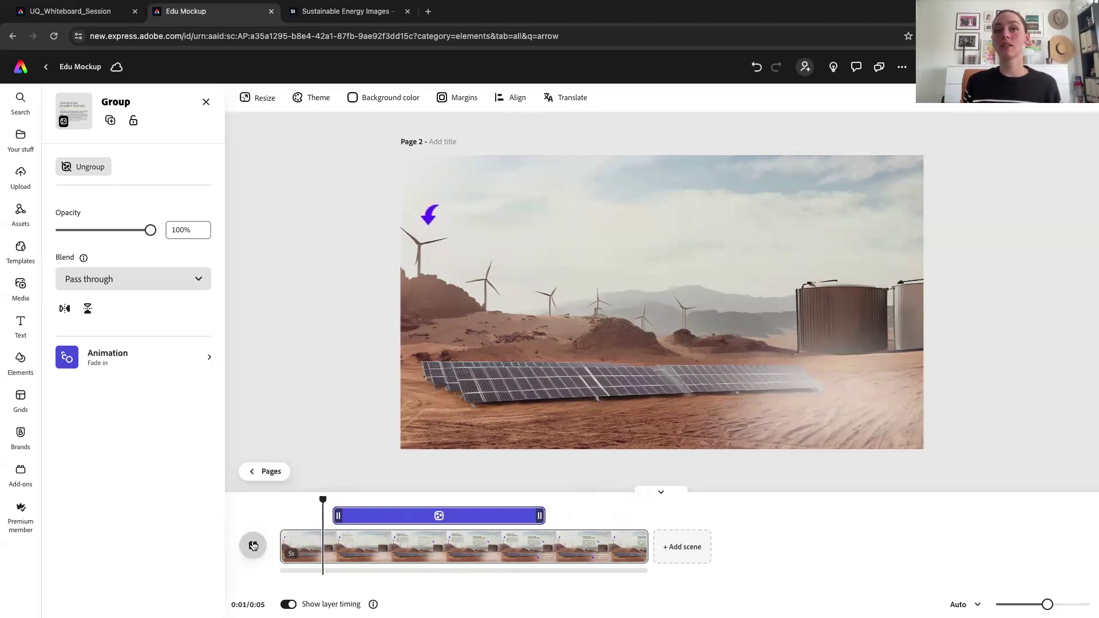
click(253, 545)
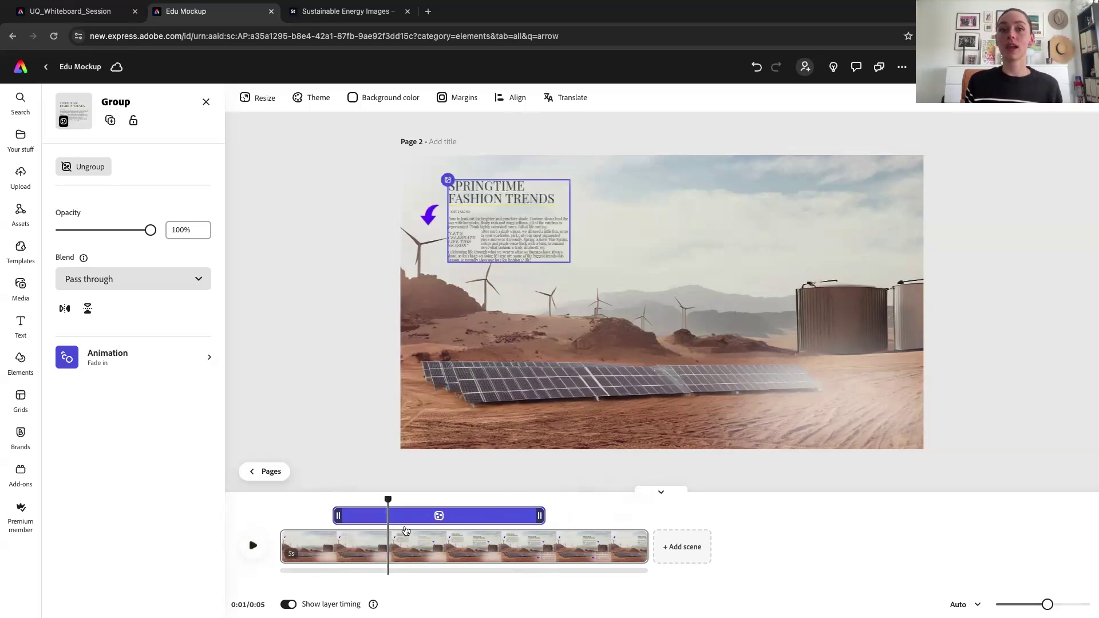
drag(440, 517, 480, 521)
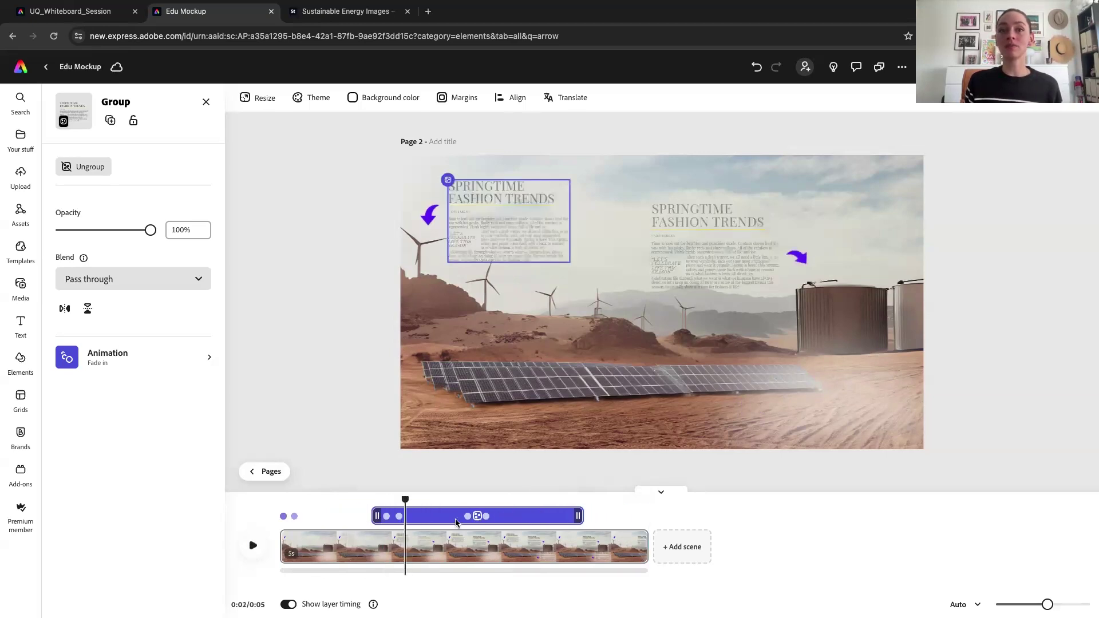
drag(402, 510, 300, 500)
click(257, 546)
click(256, 546)
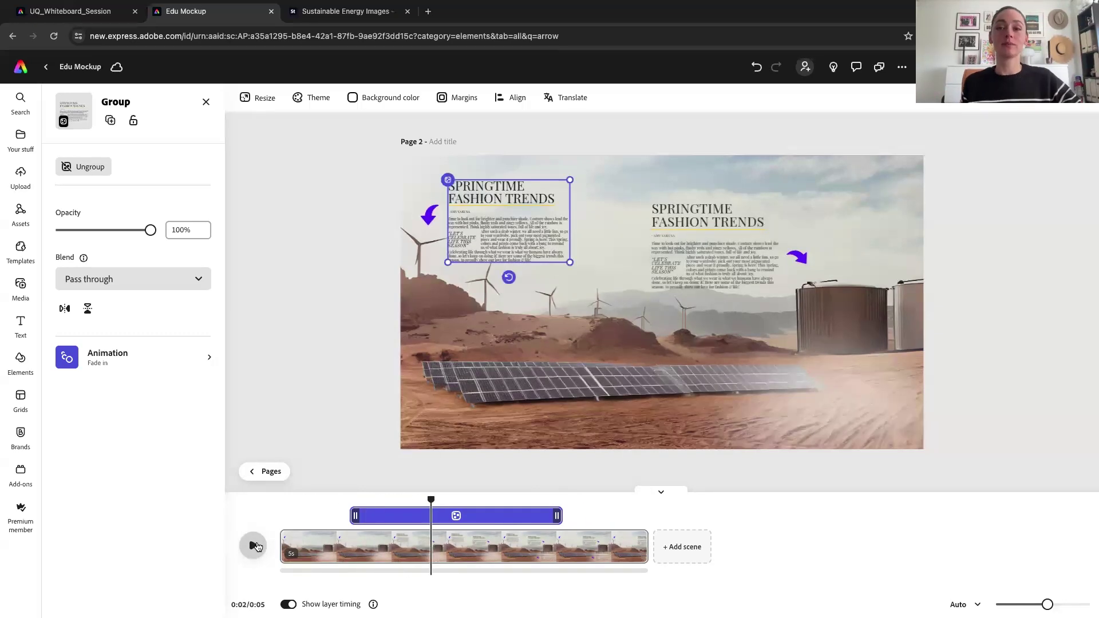
- Undo the text group's timing changes so its layer spans the whole page clip, and deselect it
key(ctrl+z)
key(ctrl+z)
key(ctrl+z)
key(ctrl+z)
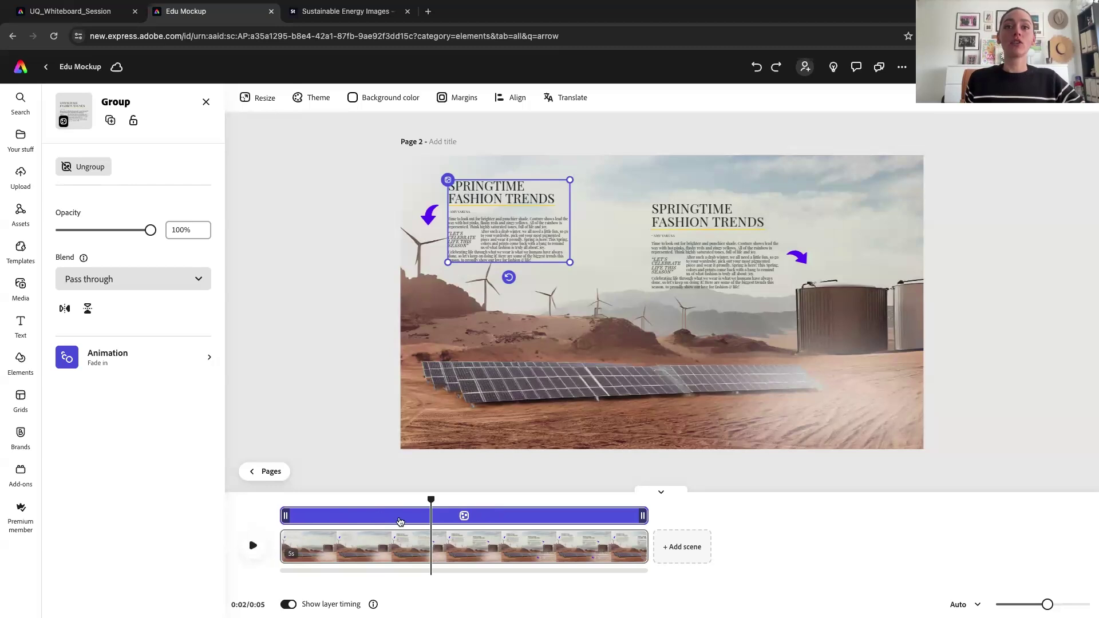
click(1059, 393)
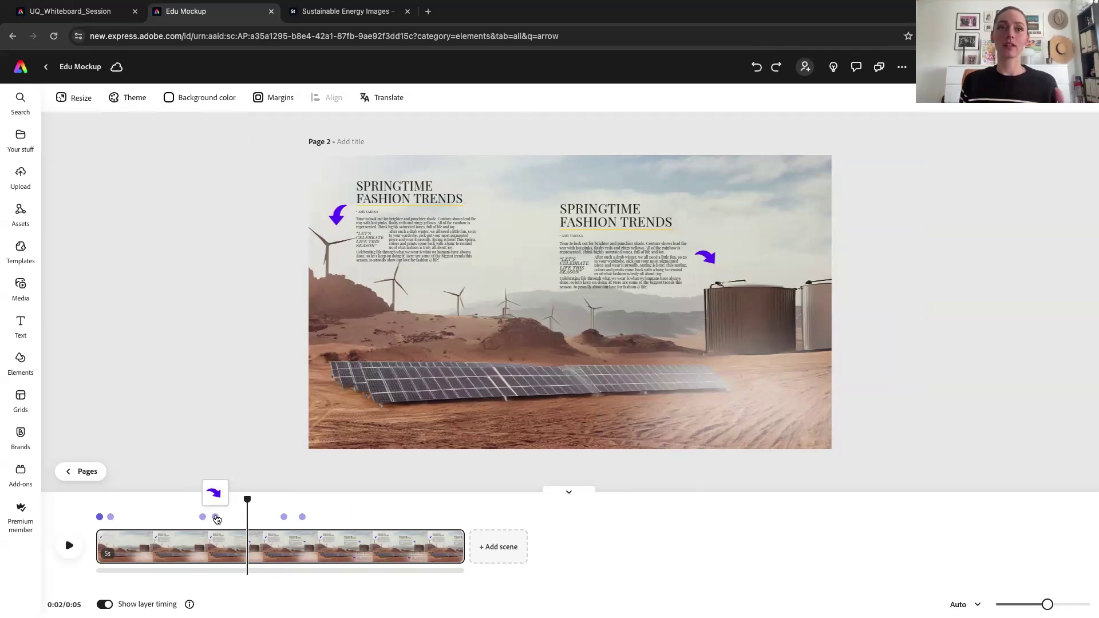
- View the layer timing of the purple arrow near the tanks at 0:01, and collapse the timeline and deselect the arrow
click(216, 519)
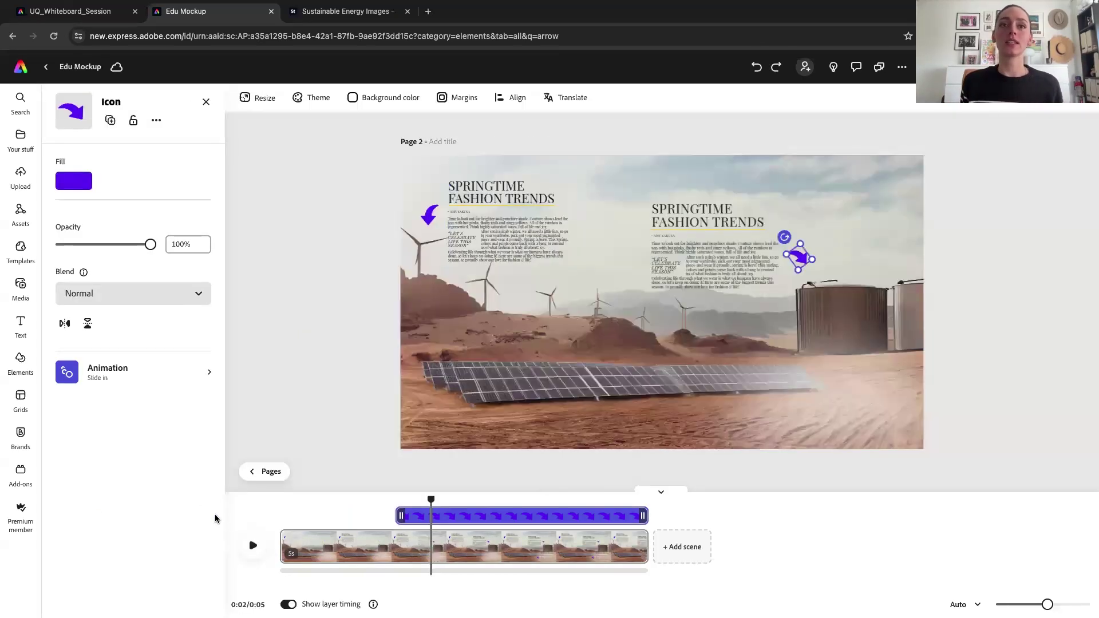
click(350, 525)
click(368, 517)
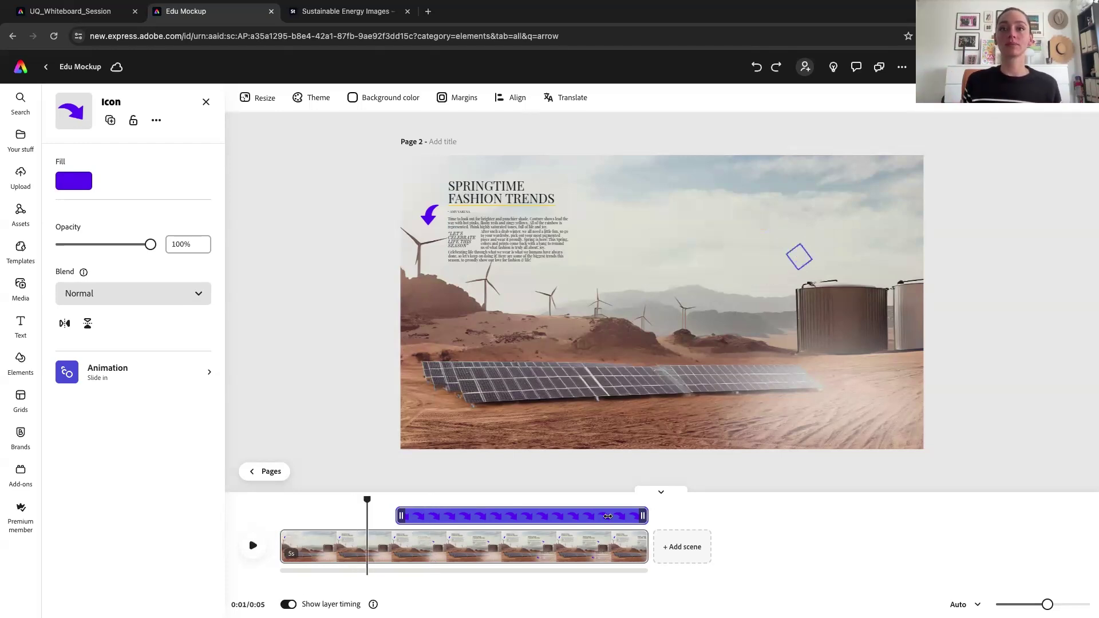
click(659, 492)
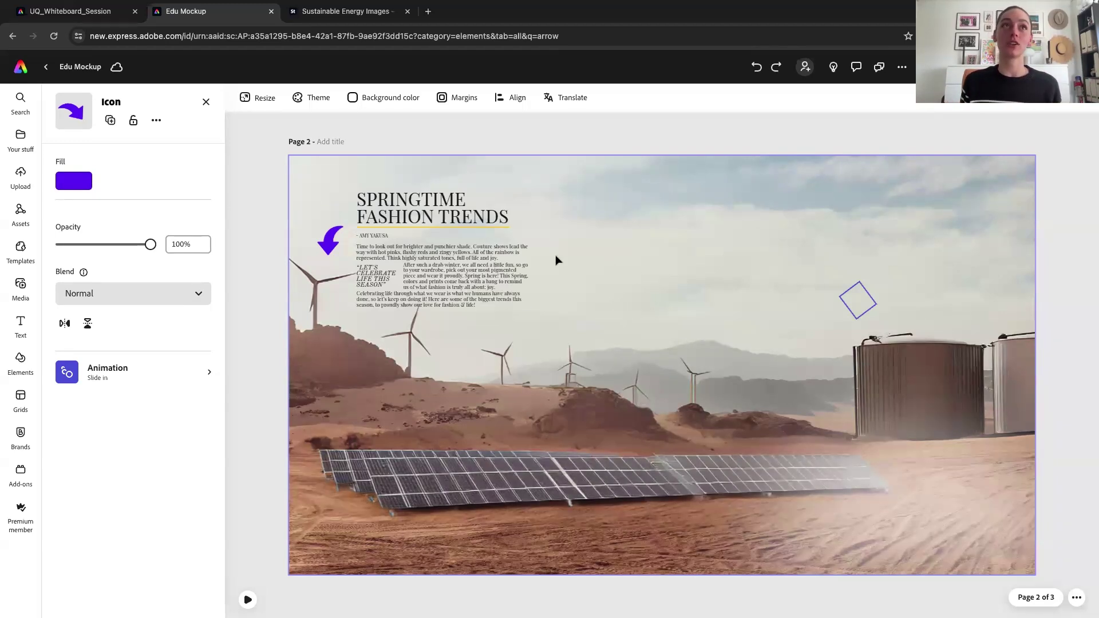
click(332, 142)
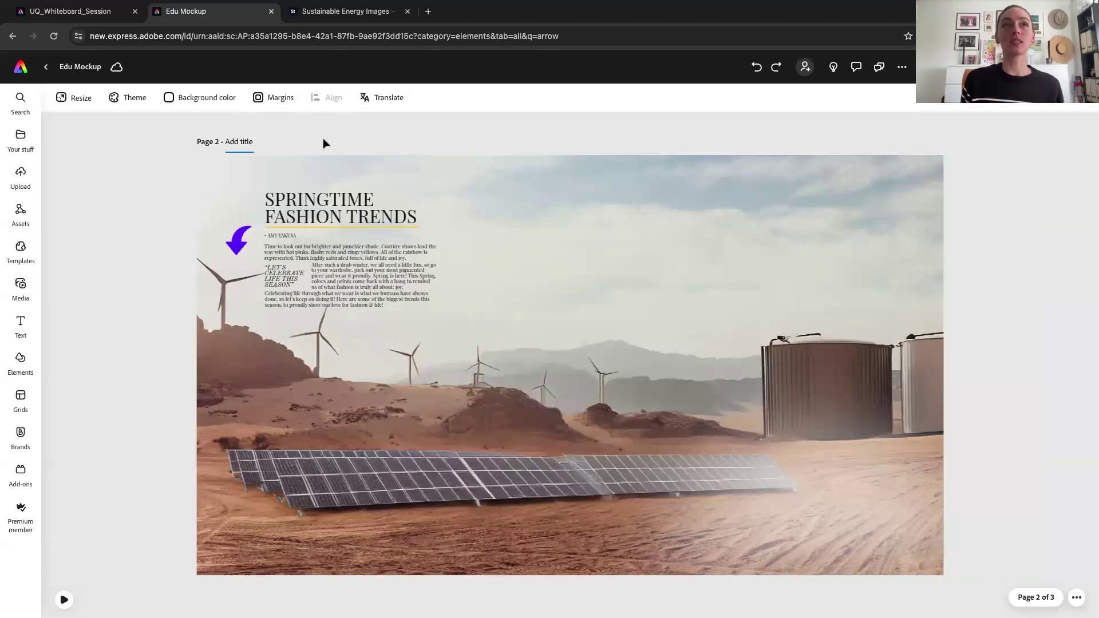
- Leave the design for the home page and look through the suggested quick actions and generative AI tools
click(21, 67)
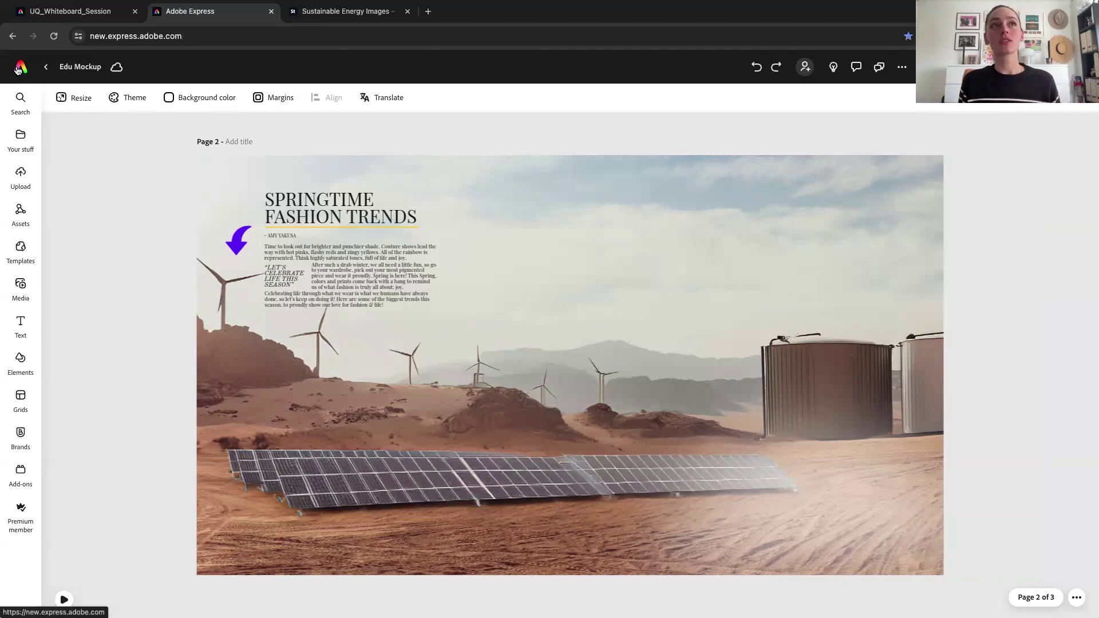
scroll(205, 286, down, 3)
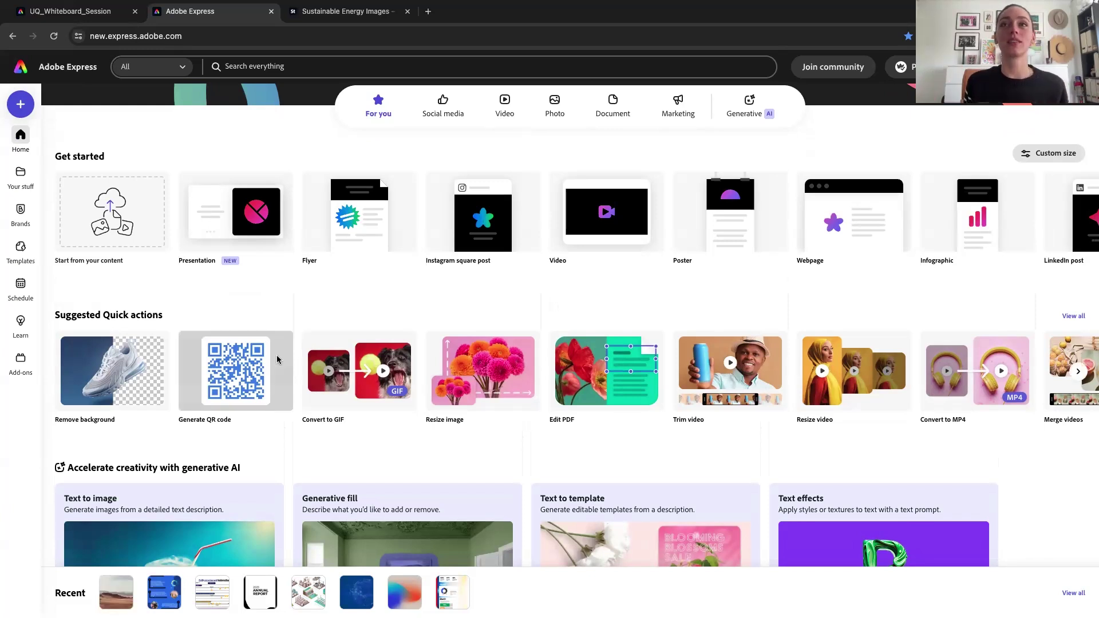
scroll(287, 356, down, 1)
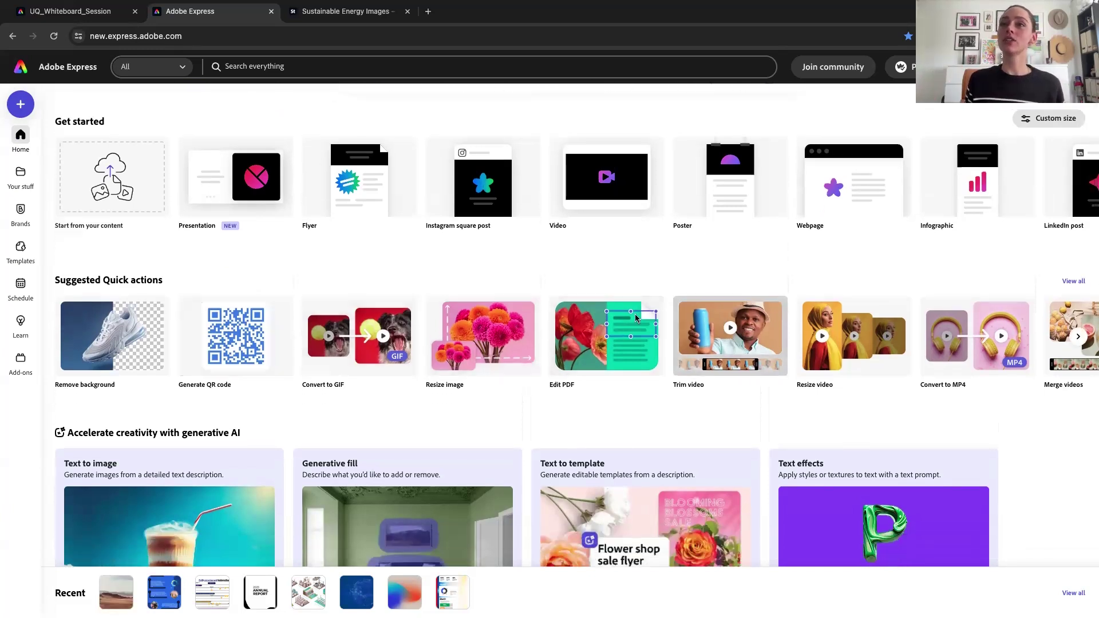
scroll(297, 309, down, 1)
scroll(294, 310, up, 5)
scroll(294, 310, down, 2)
scroll(294, 309, up, 2)
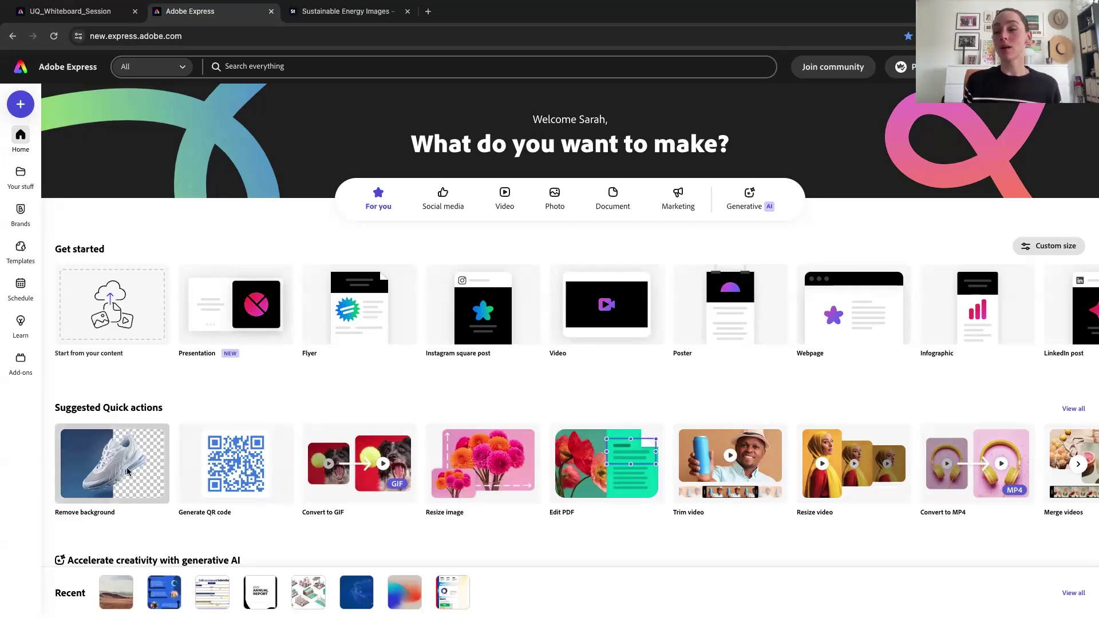
- Remove the background from images.jpg on the Desktop with the Remove background quick action
click(95, 454)
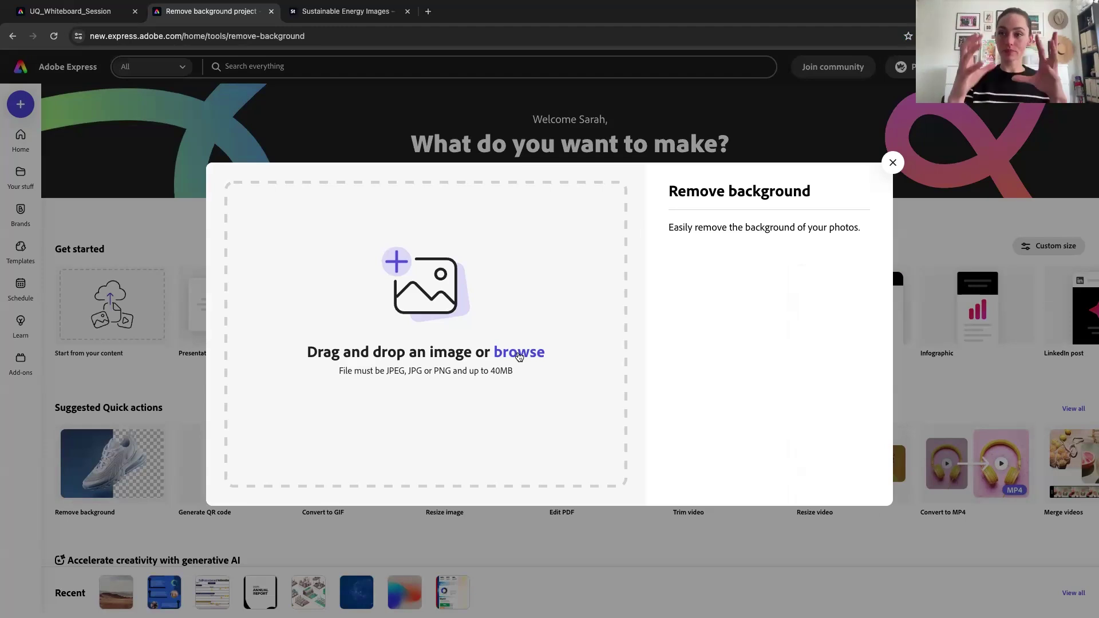
click(519, 353)
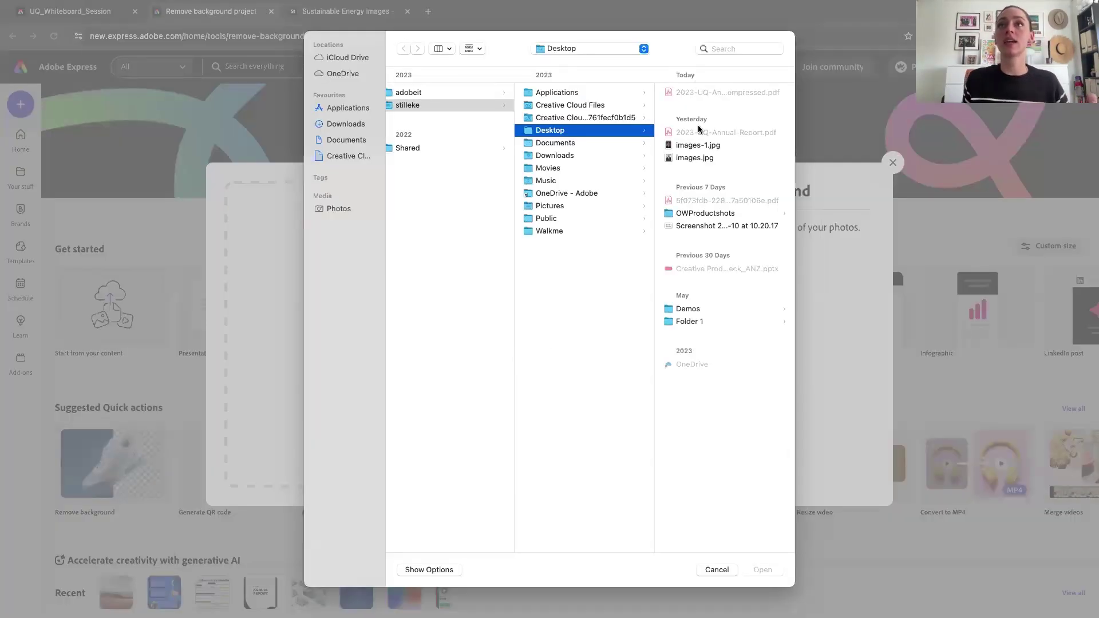
click(683, 161)
click(683, 160)
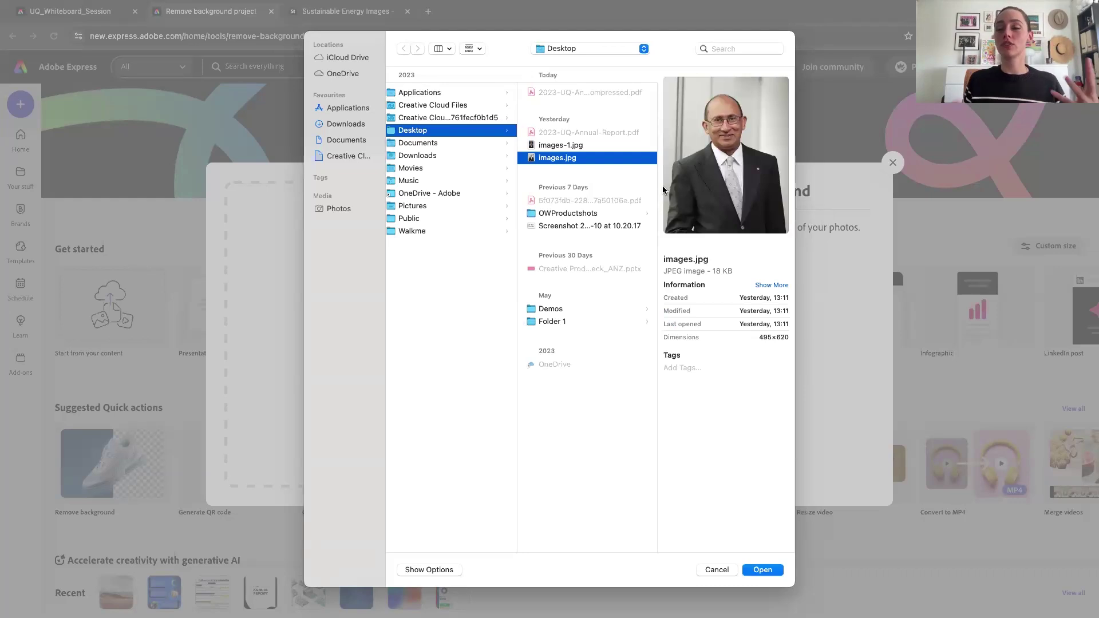
click(765, 571)
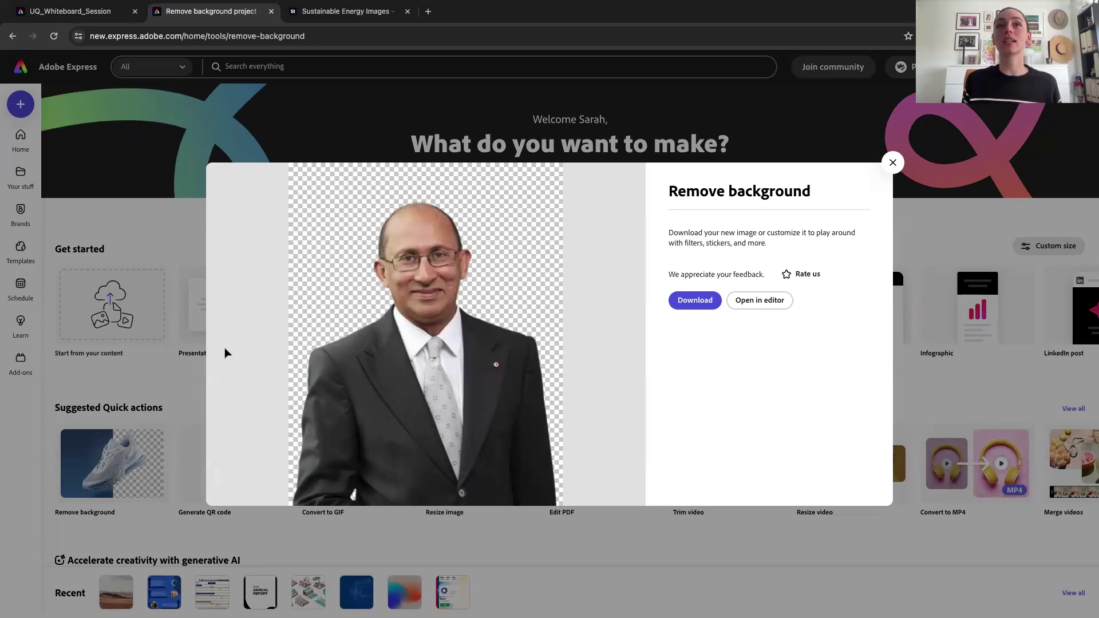
- Close the background removal result and browse the remaining quick actions up to Animate from audio
click(893, 163)
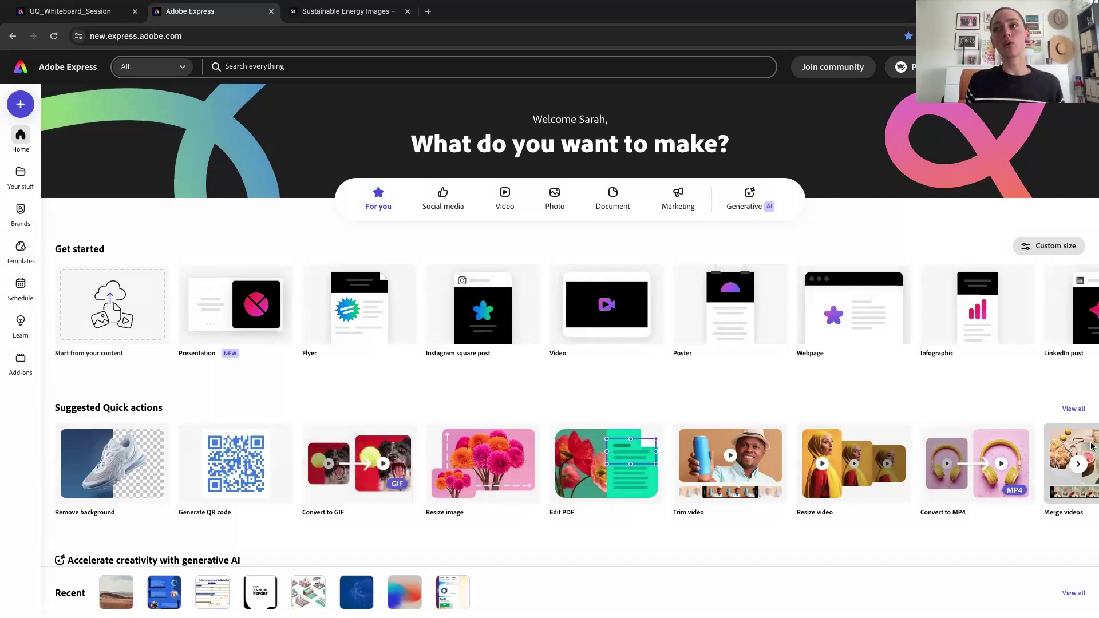
scroll(914, 450, right, 3)
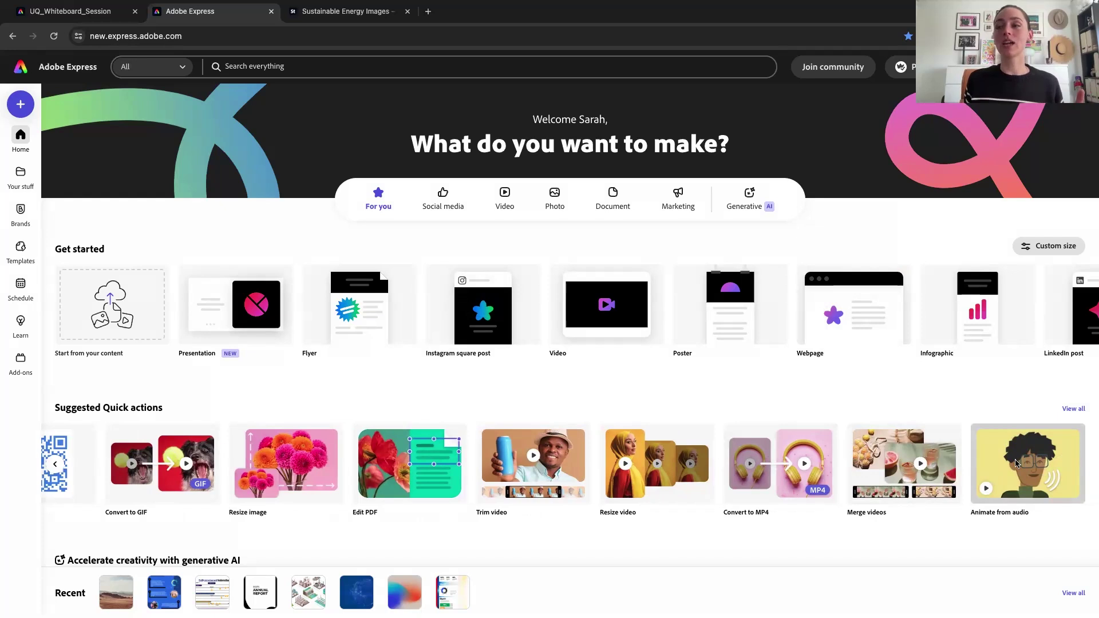
- Look over the full list of quick actions and open Animate from audio
click(1071, 411)
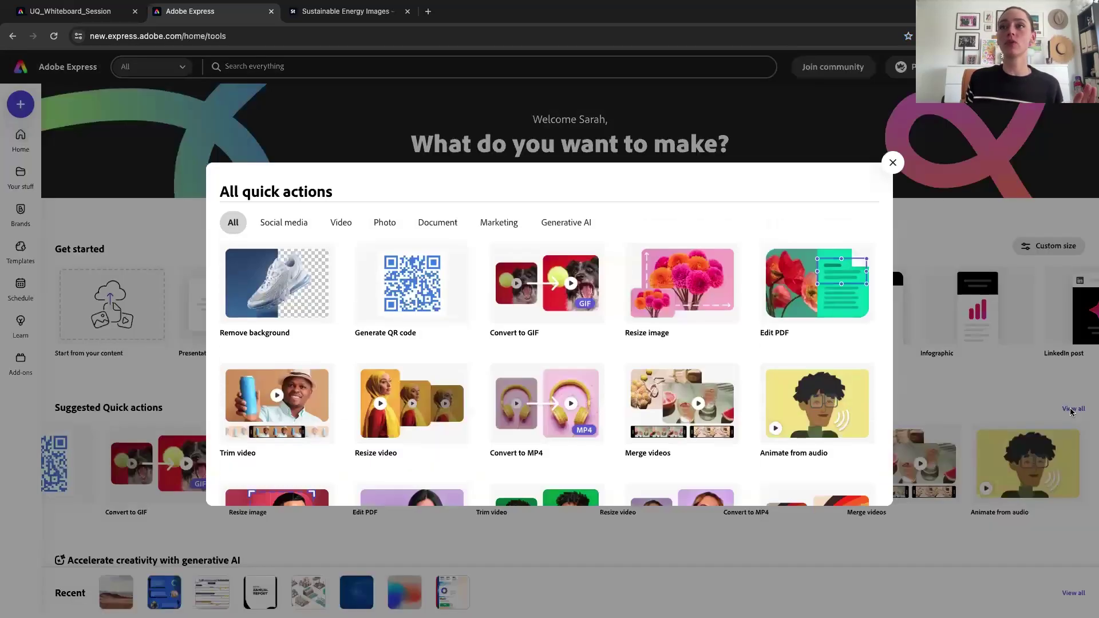
scroll(427, 400, down, 5)
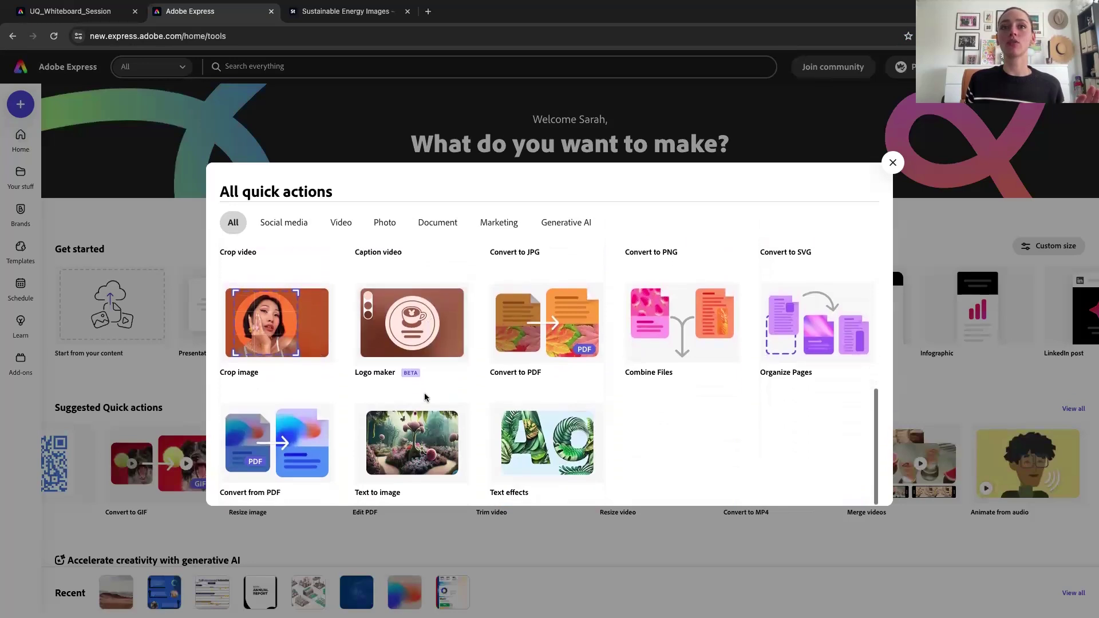
scroll(426, 400, up, 5)
click(812, 296)
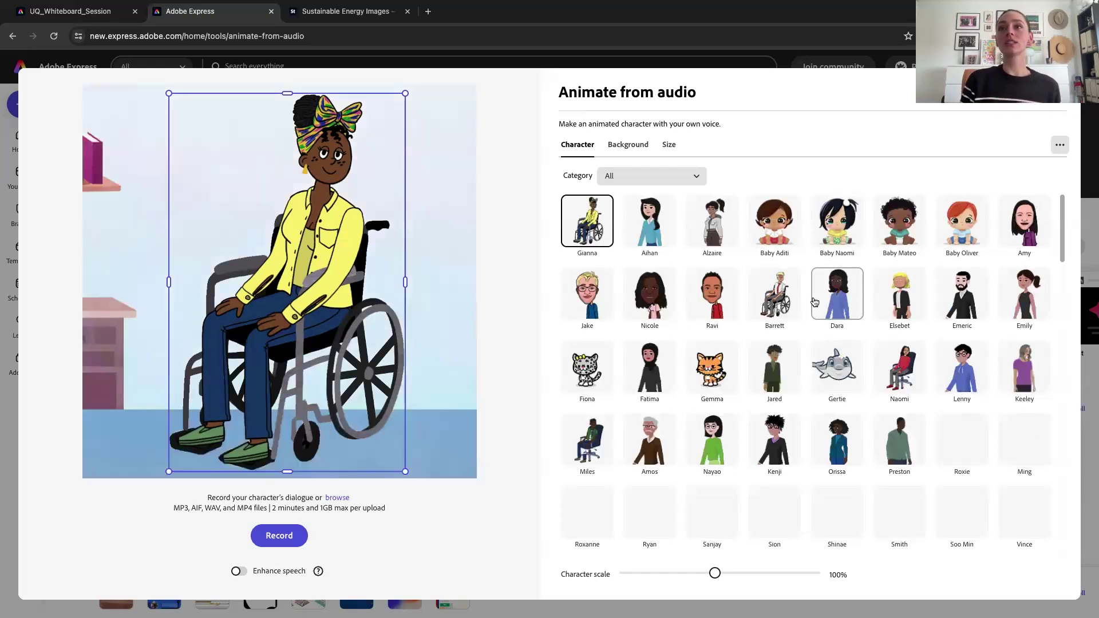
- Browse the animated characters in all categories, including Classroom, Young People and Professional People
scroll(812, 309, down, 10)
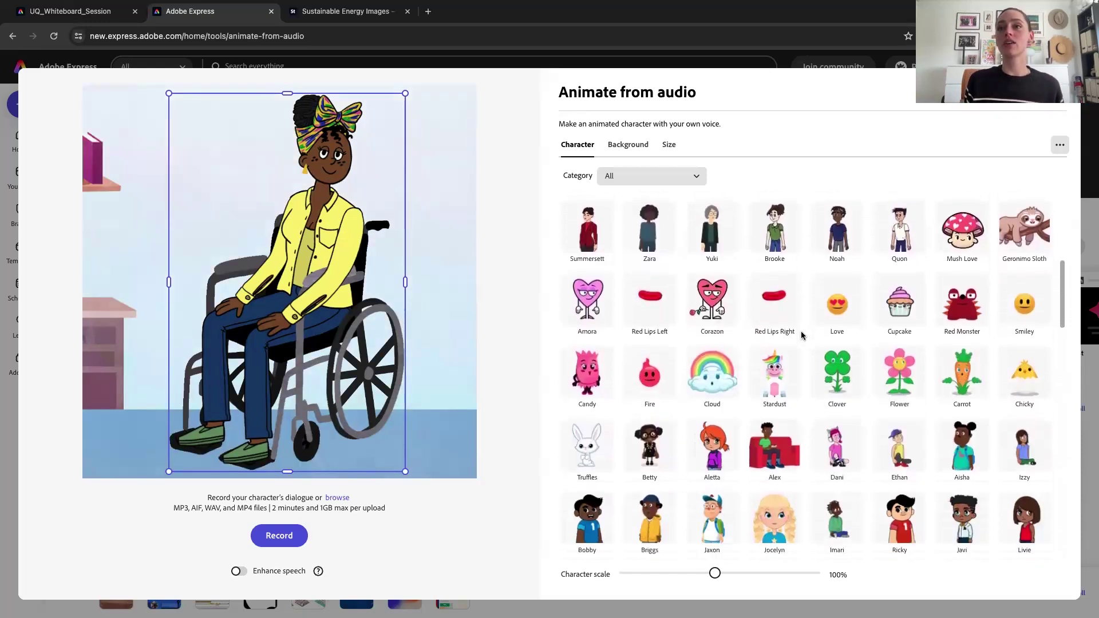
scroll(802, 336, down, 10)
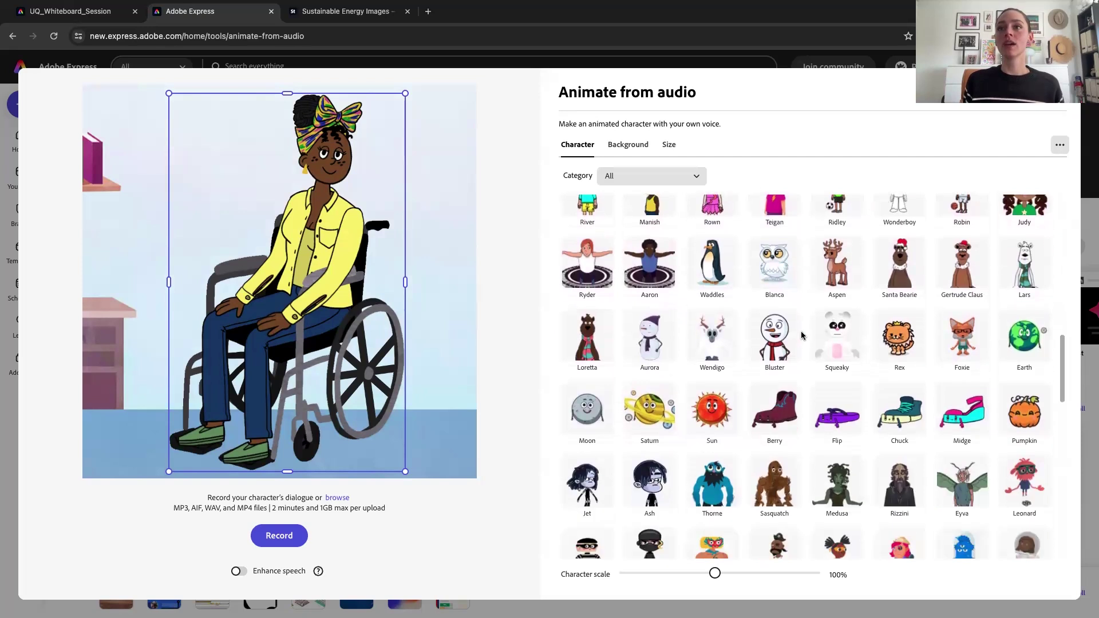
scroll(802, 336, down, 2)
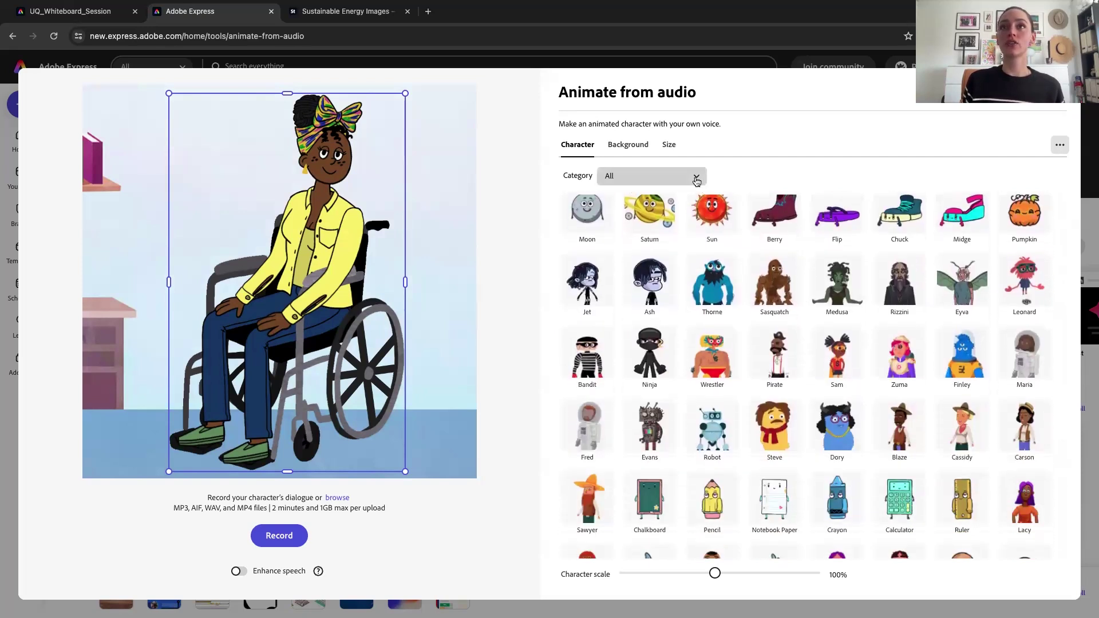
click(696, 178)
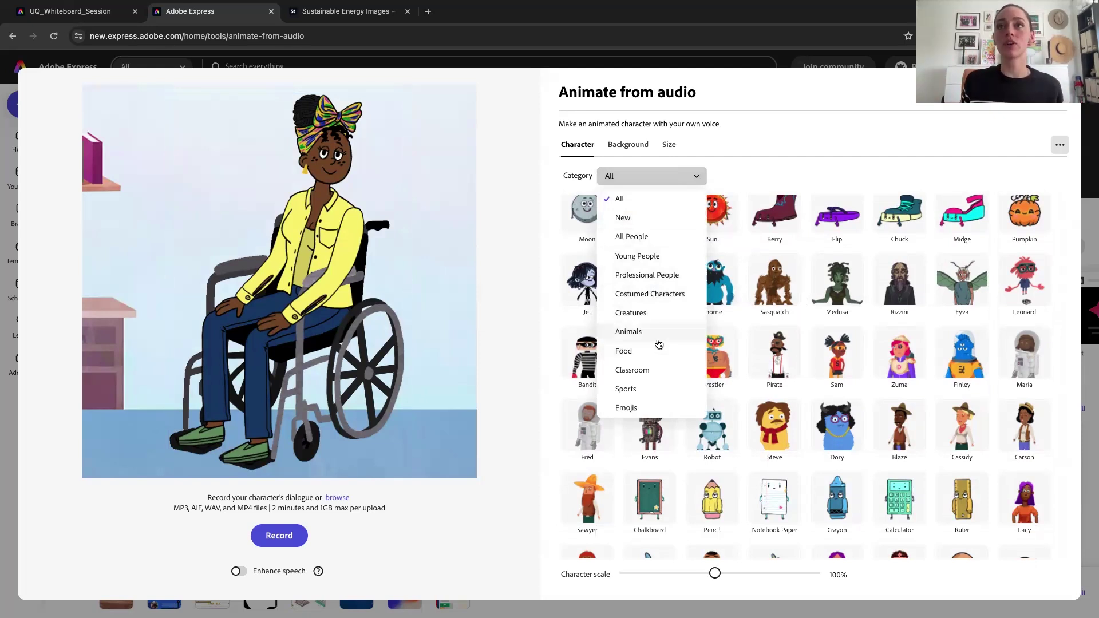
click(639, 372)
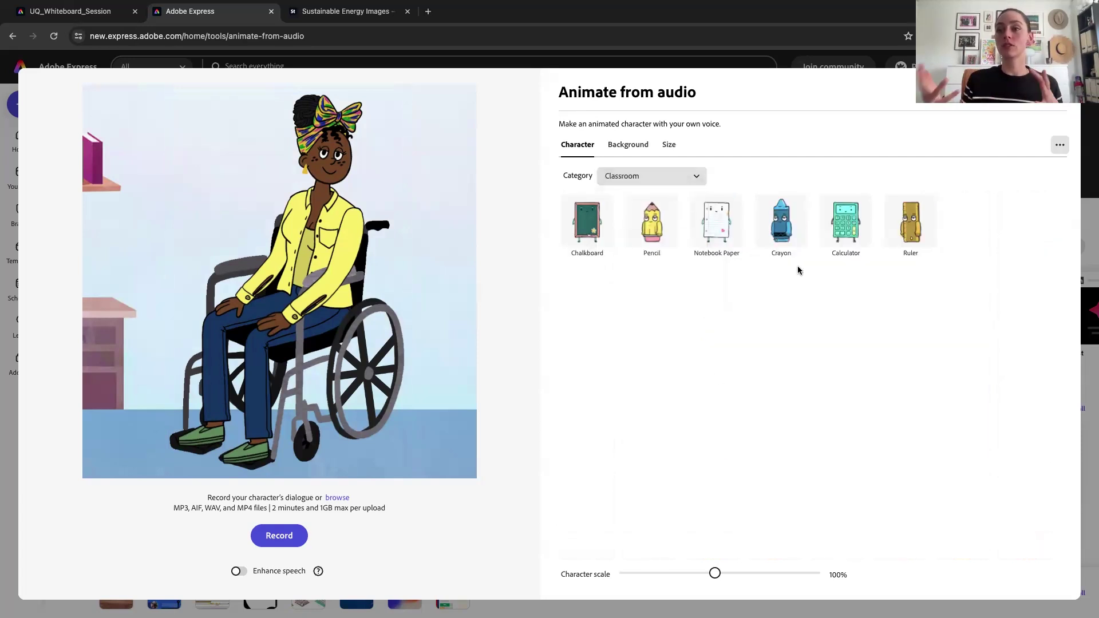
click(689, 182)
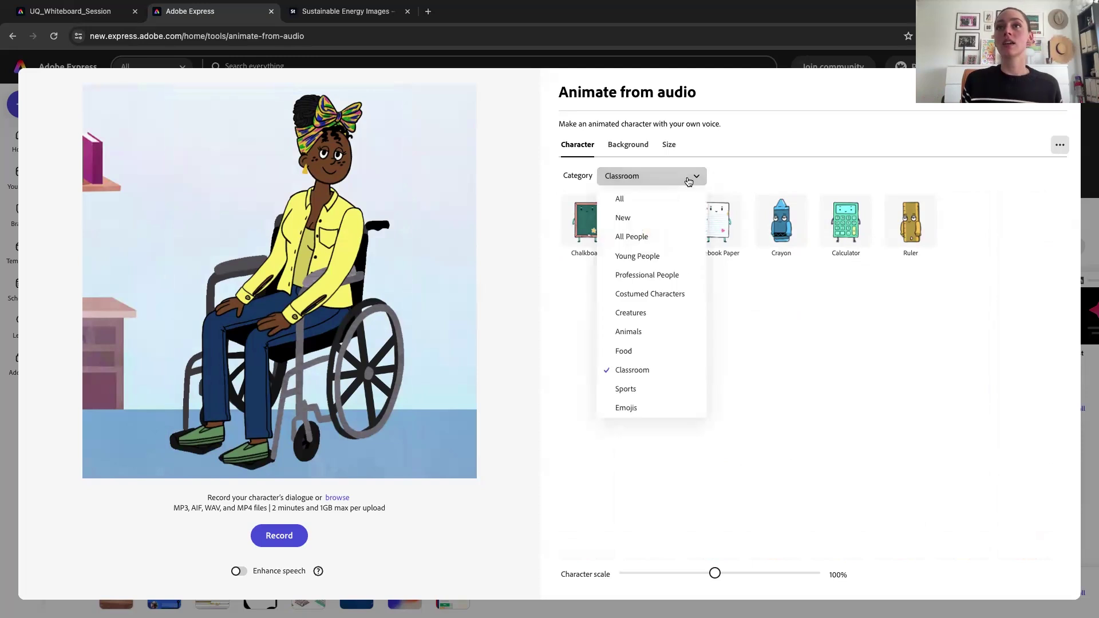
click(632, 256)
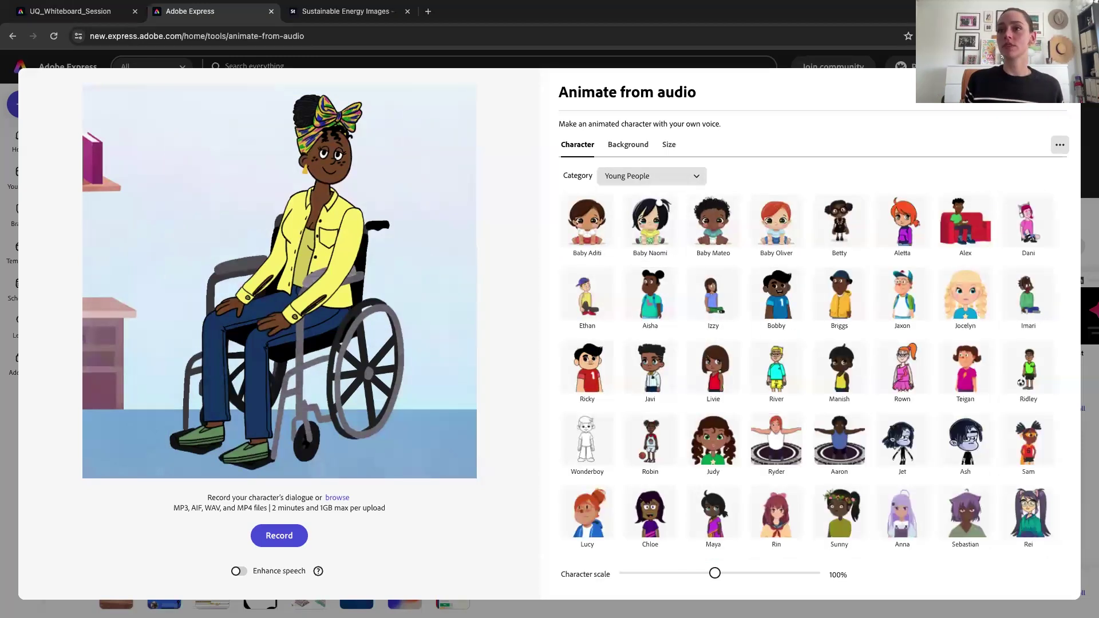
click(640, 181)
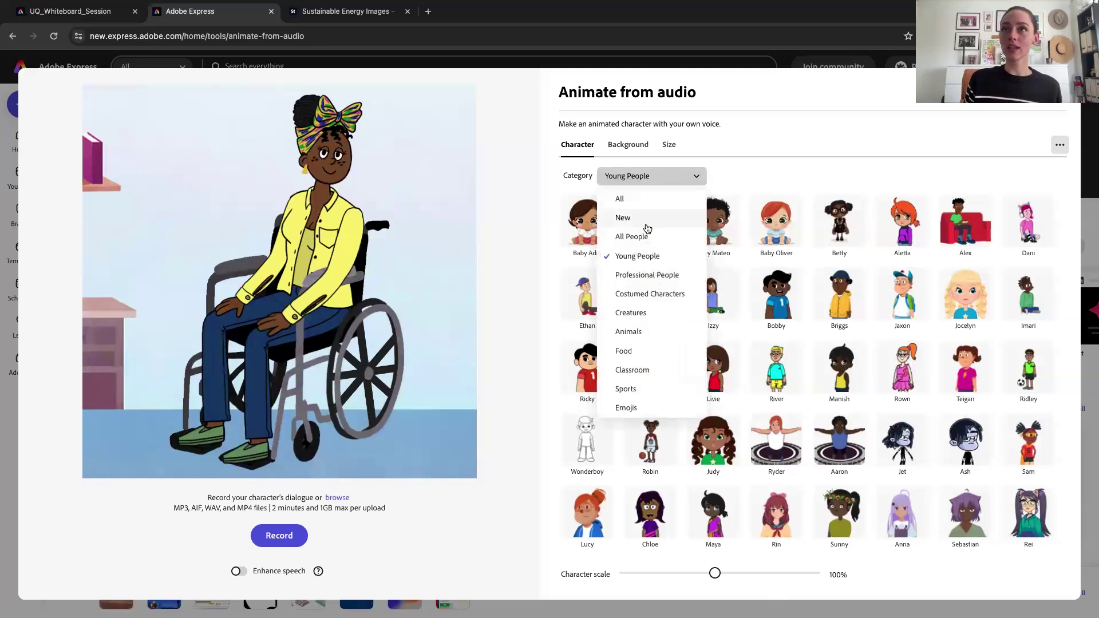
click(640, 276)
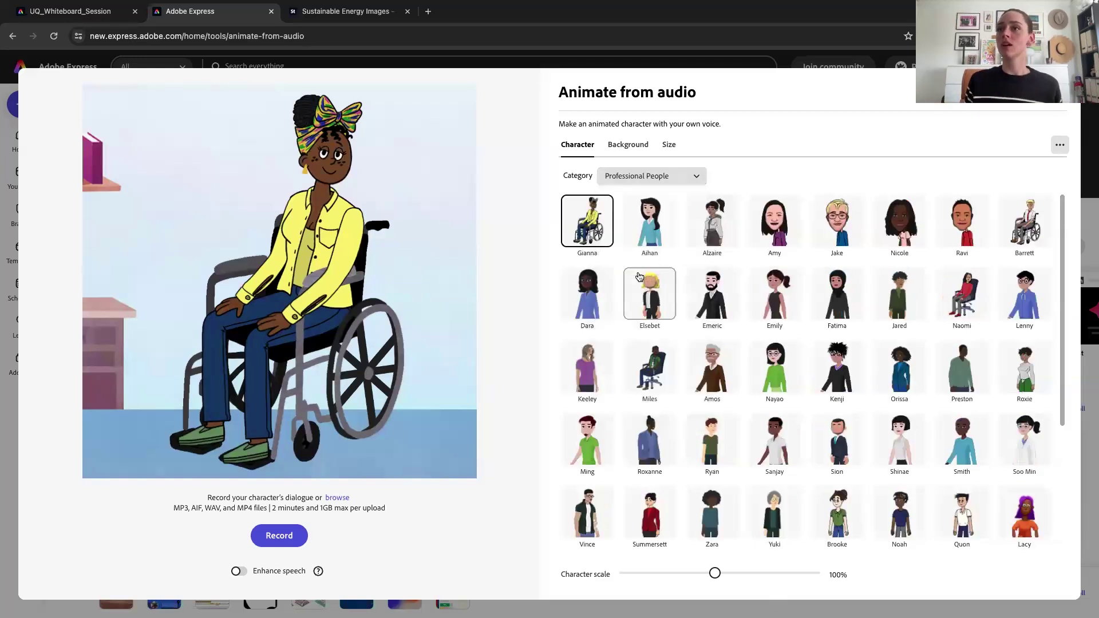
scroll(709, 372, down, 5)
click(675, 181)
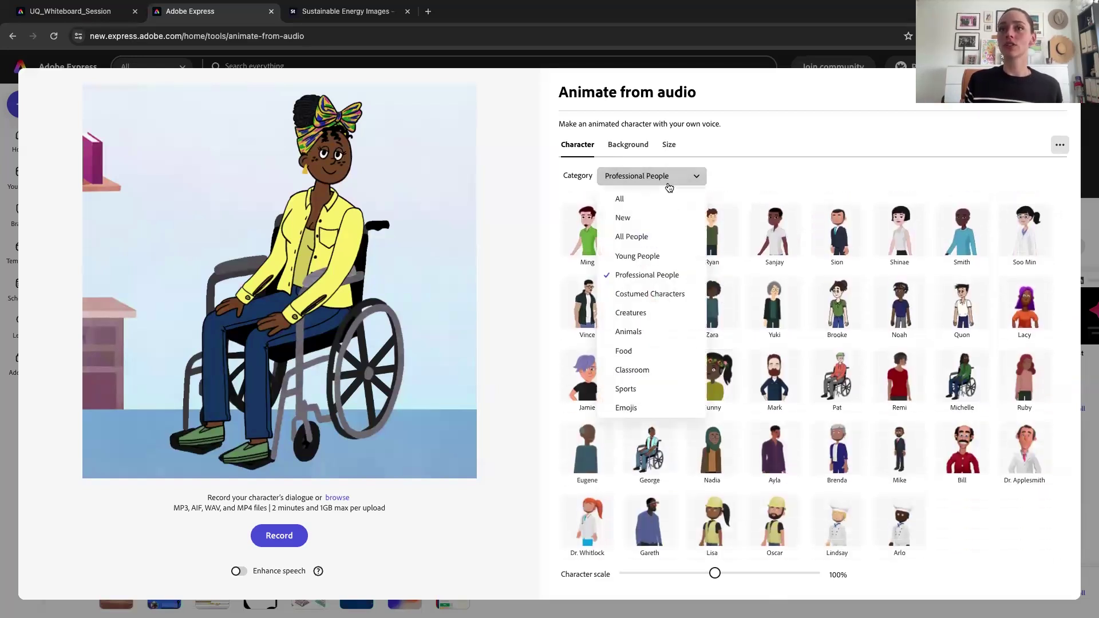
- Choose the Pencil character from the Classroom category and give it a transparent background
click(630, 370)
click(654, 232)
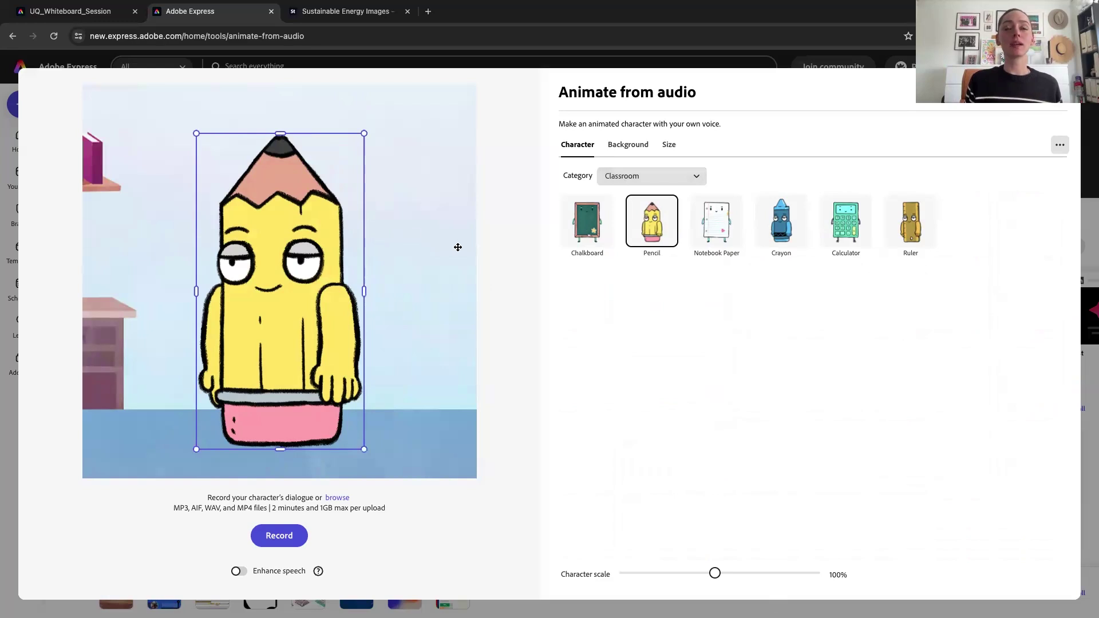
click(628, 144)
click(649, 269)
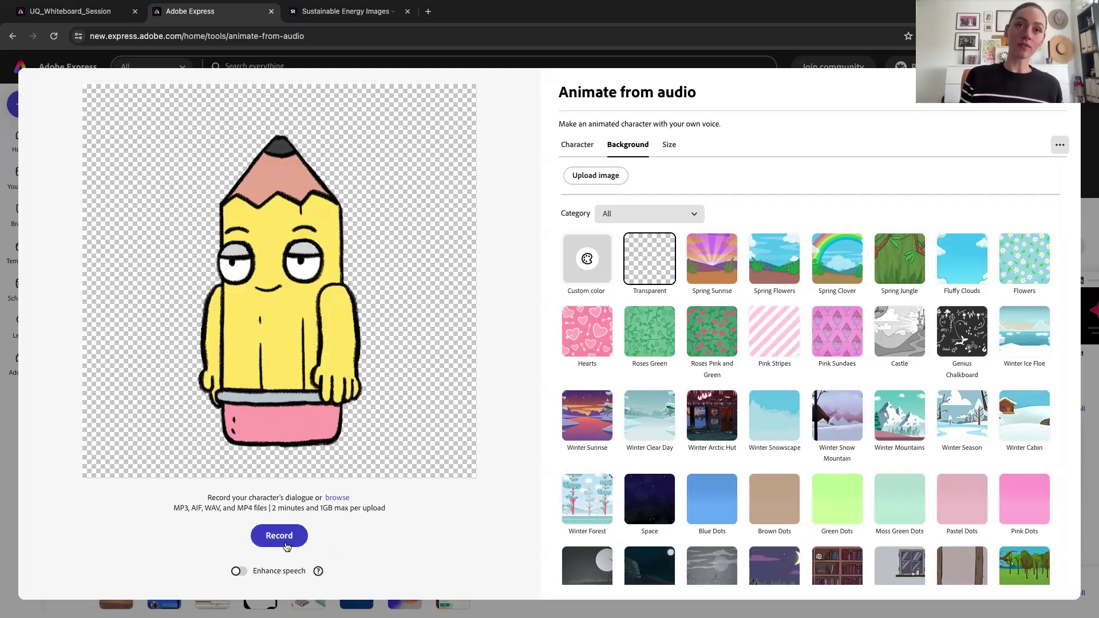
- View the option of browsing for a dialogue audio file and cancel the file selection
click(337, 498)
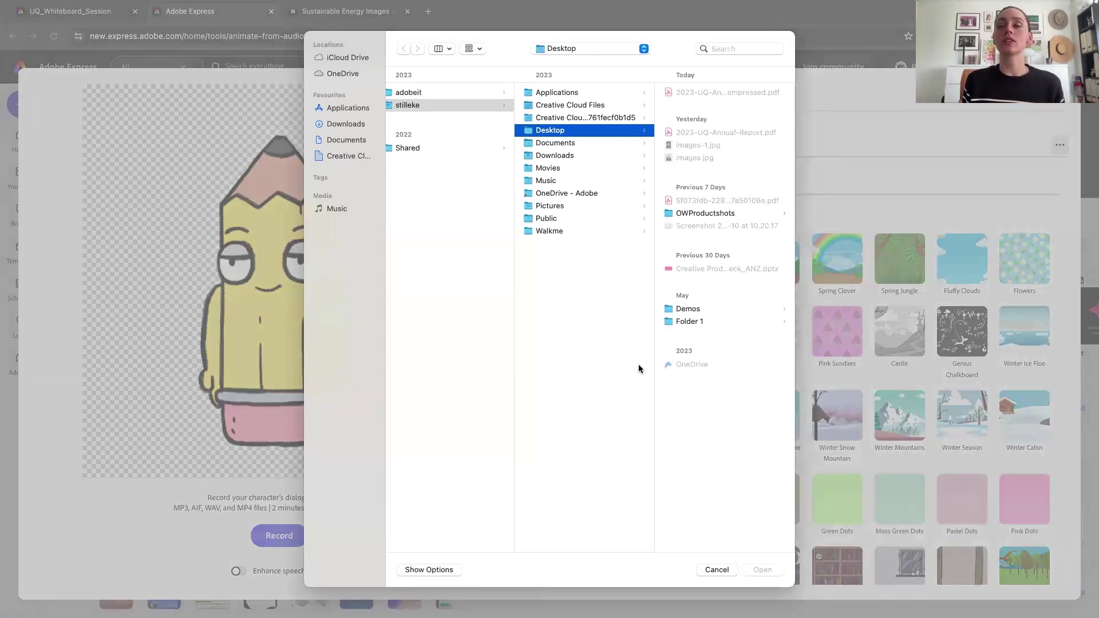
click(717, 570)
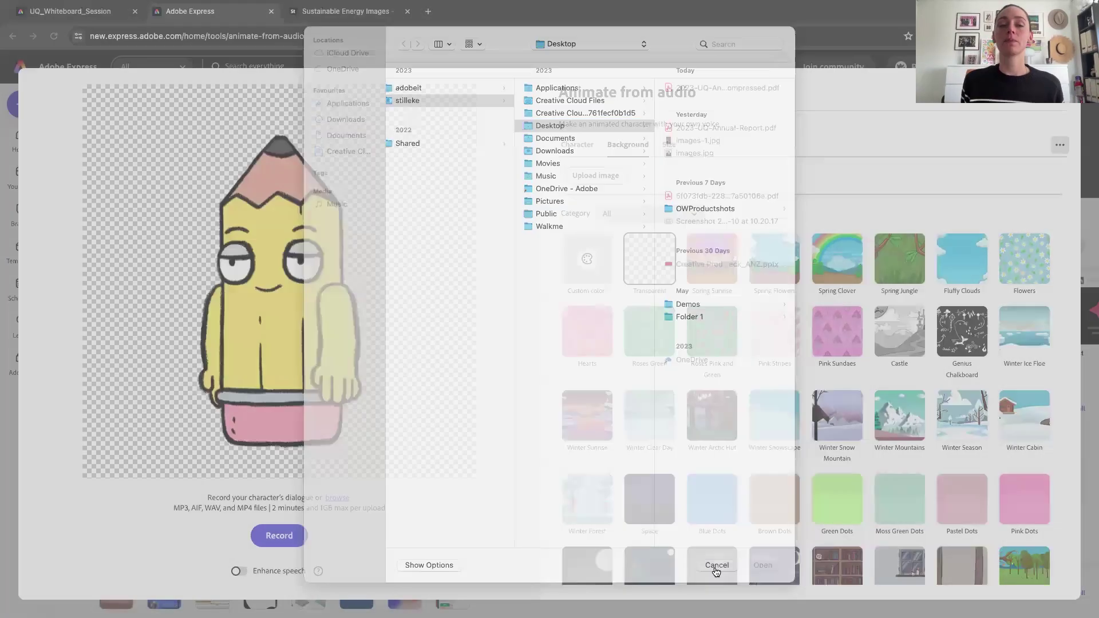
- Turn on Enhance speech and record about 6 seconds of dialogue for the pencil, allowing microphone access
click(241, 572)
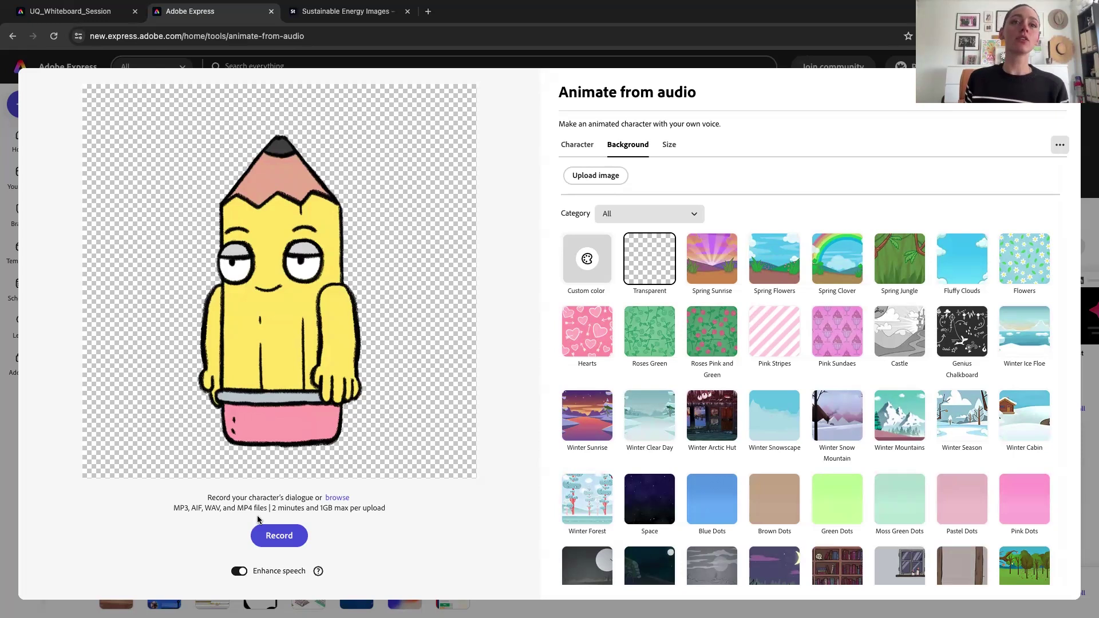
click(271, 535)
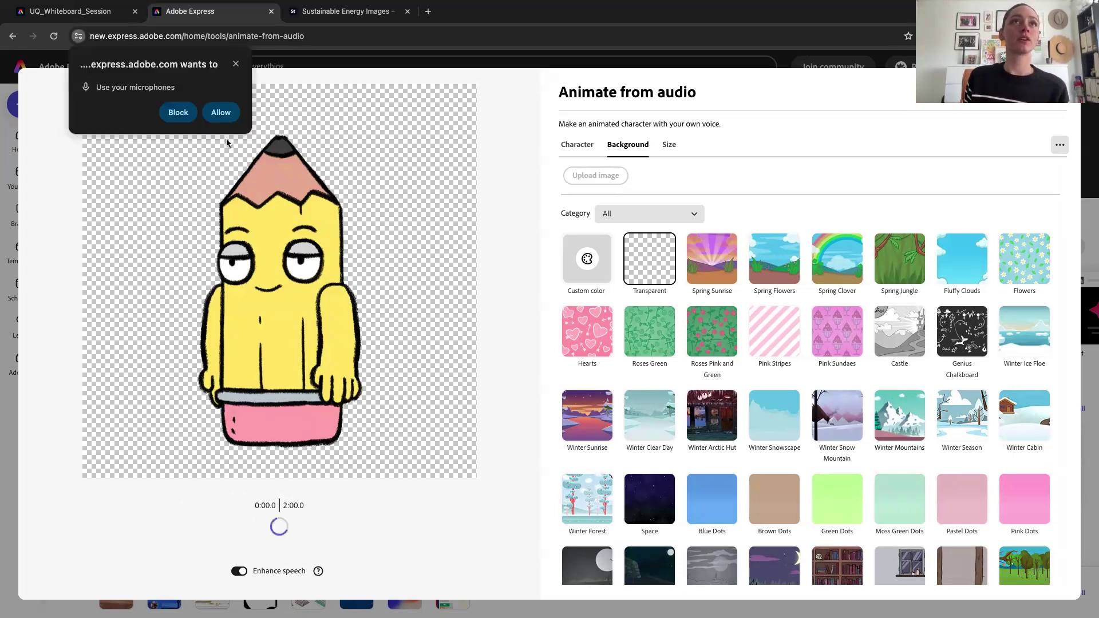
click(221, 113)
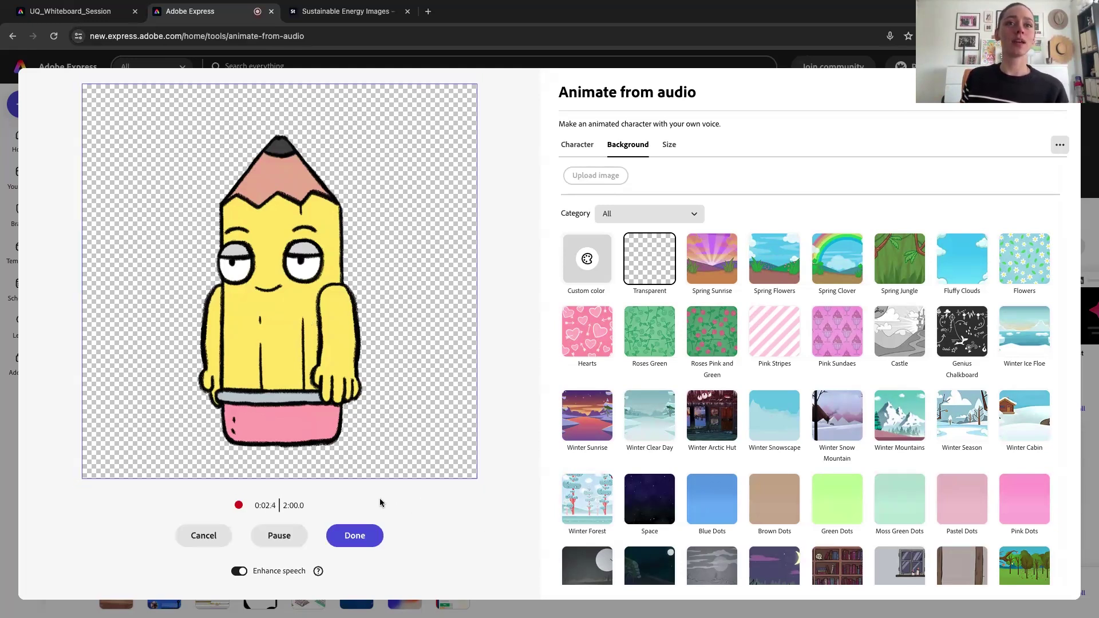
click(360, 537)
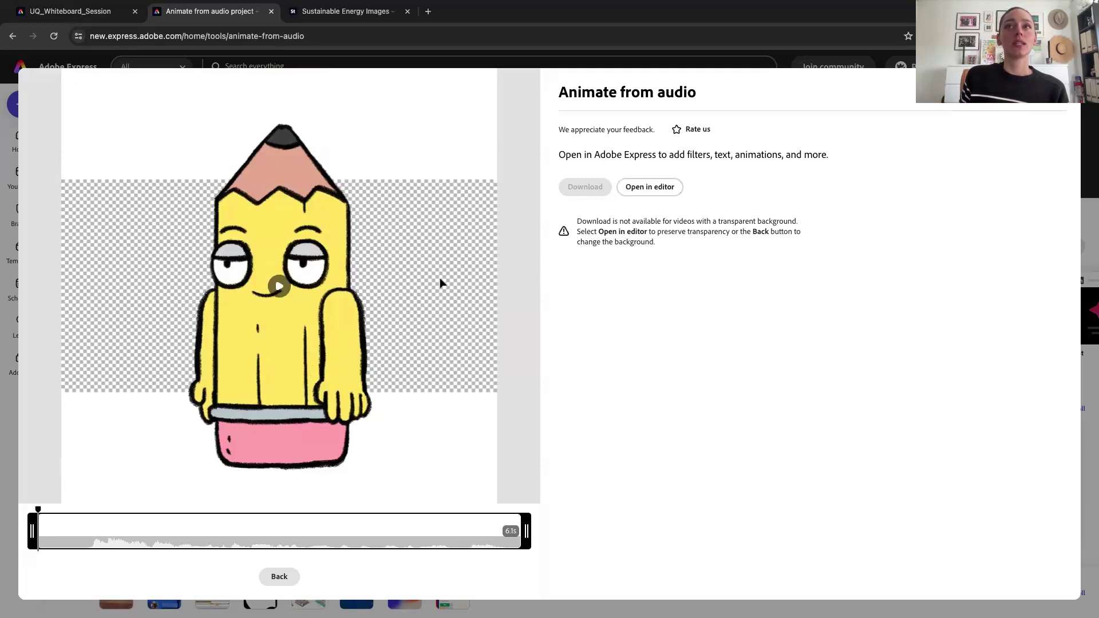
- Play the animated pencil and close the Animate from audio result
click(277, 288)
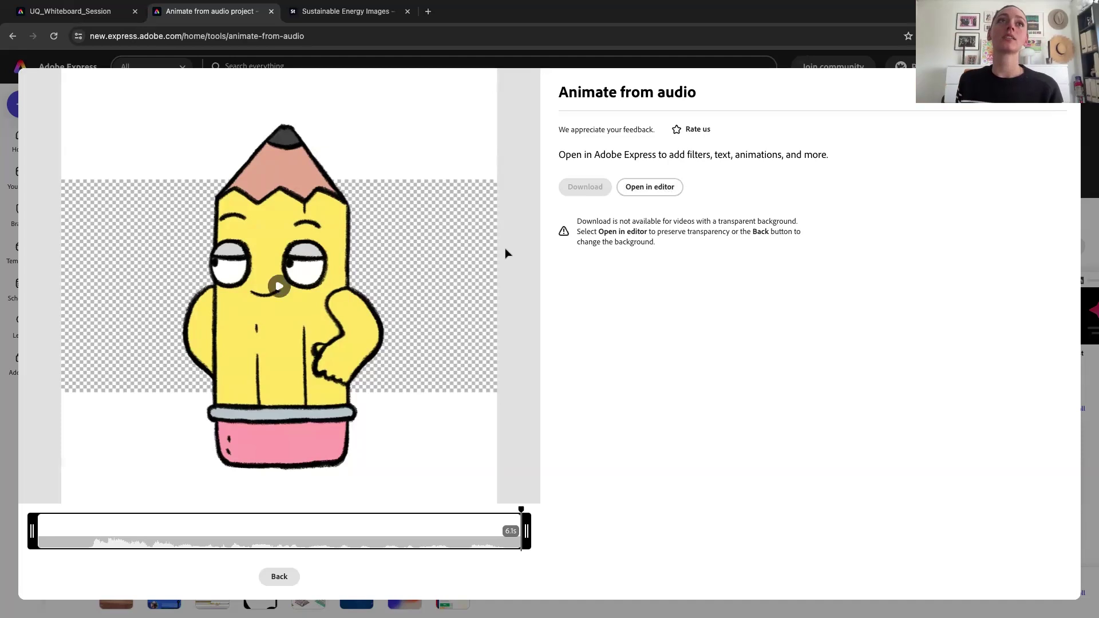
click(1065, 86)
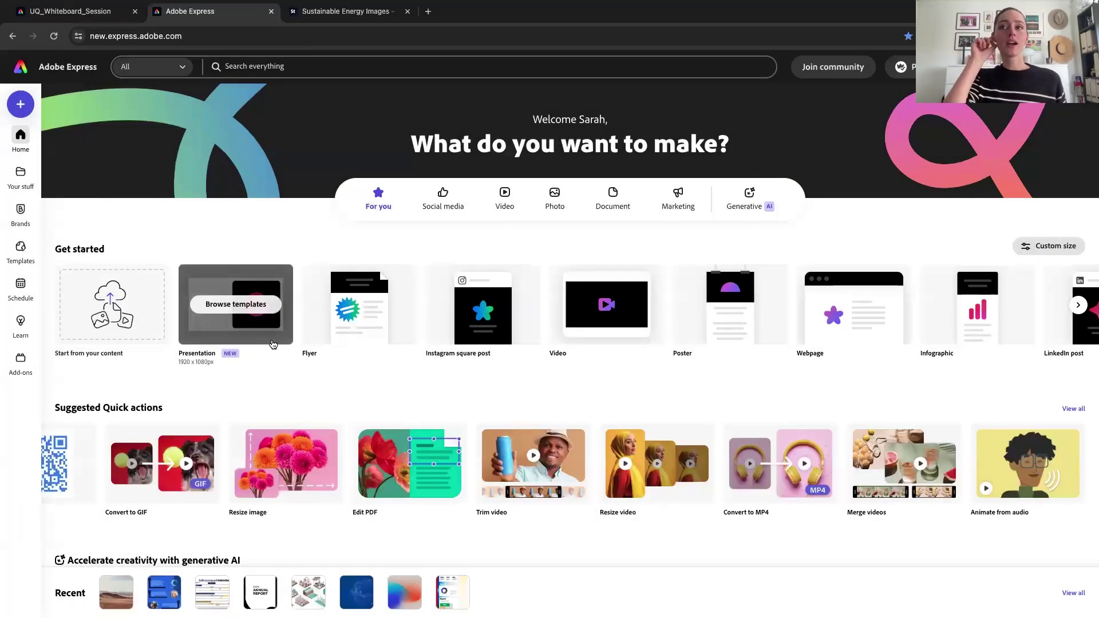
- Look through the full list of quick actions from Remove background down to Organize Pages, and close the list
scroll(615, 474, down, 3)
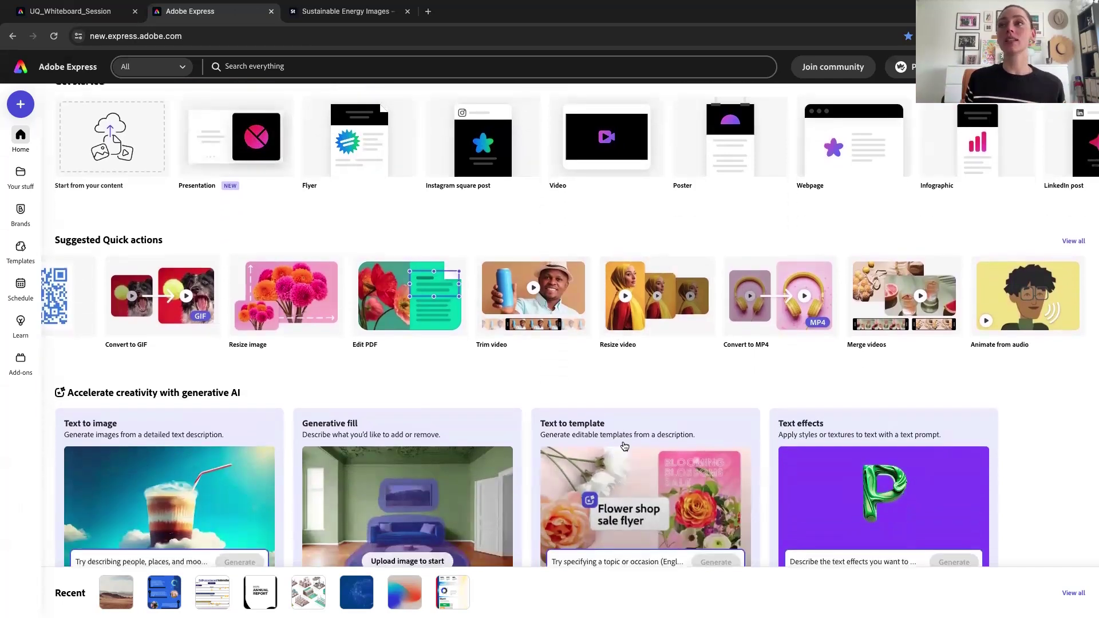
click(1073, 241)
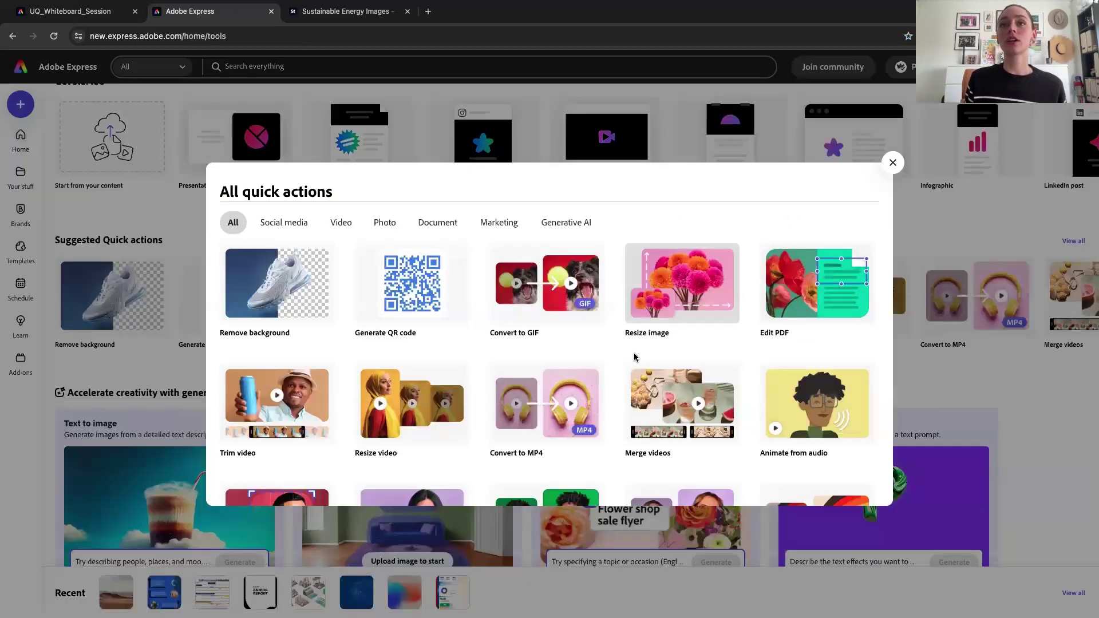
scroll(565, 380, down, 2)
scroll(566, 379, down, 1)
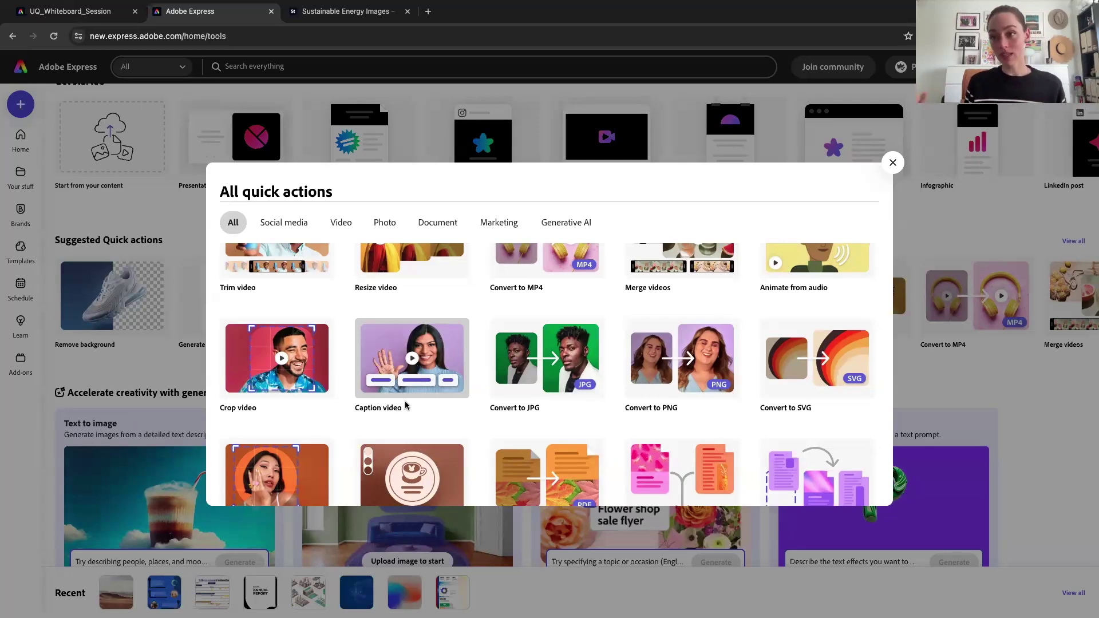
scroll(426, 396, down, 1)
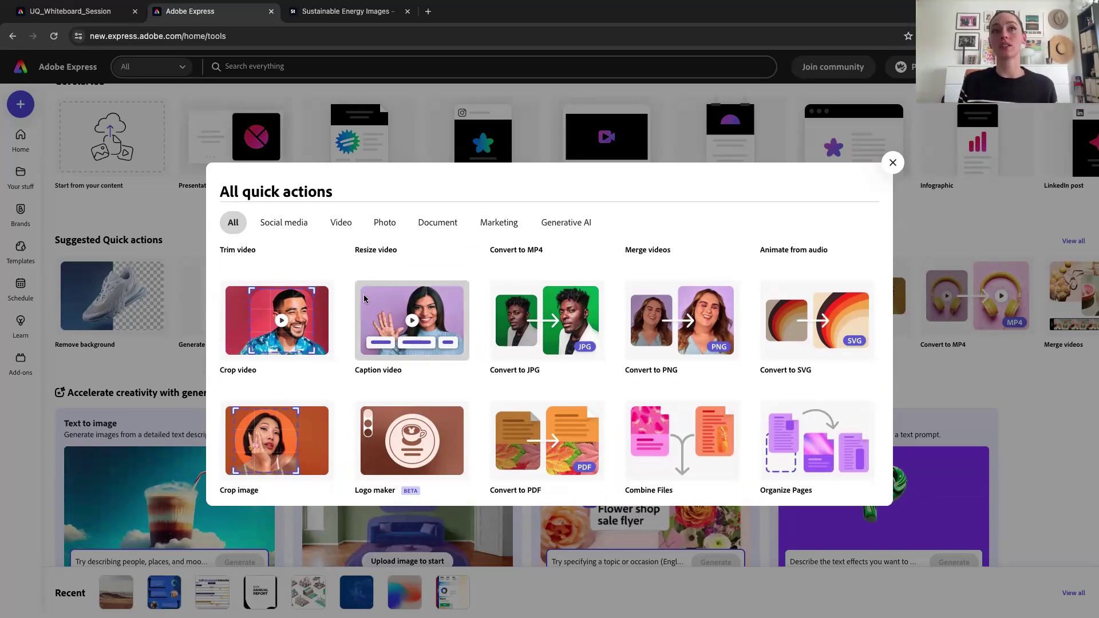
click(892, 163)
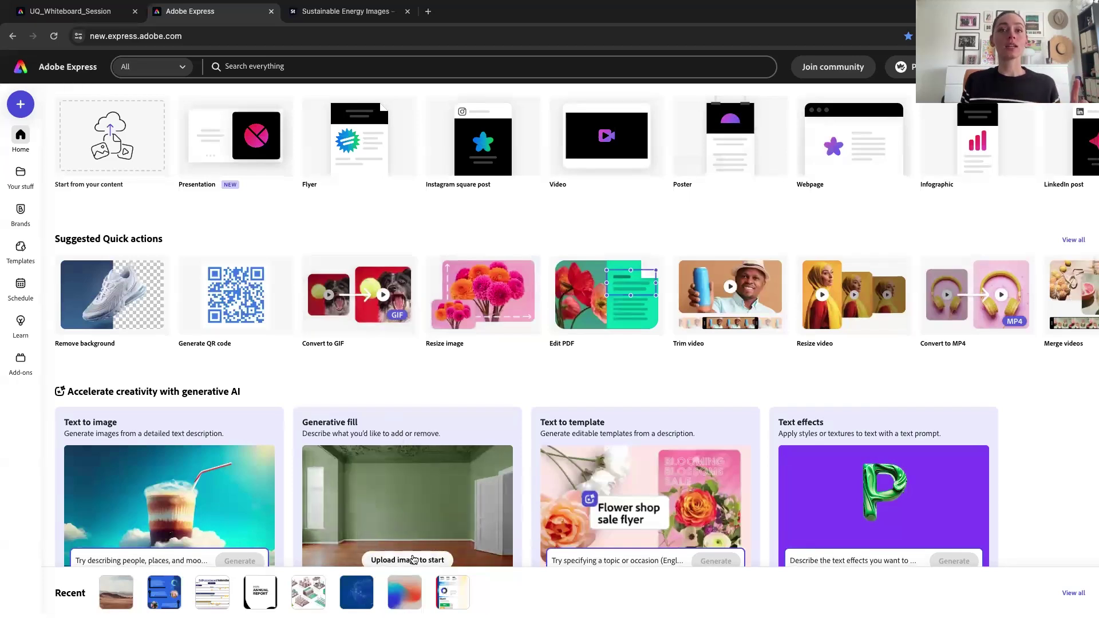
- Open the recent Test Webpage project and highlight its web address
click(403, 596)
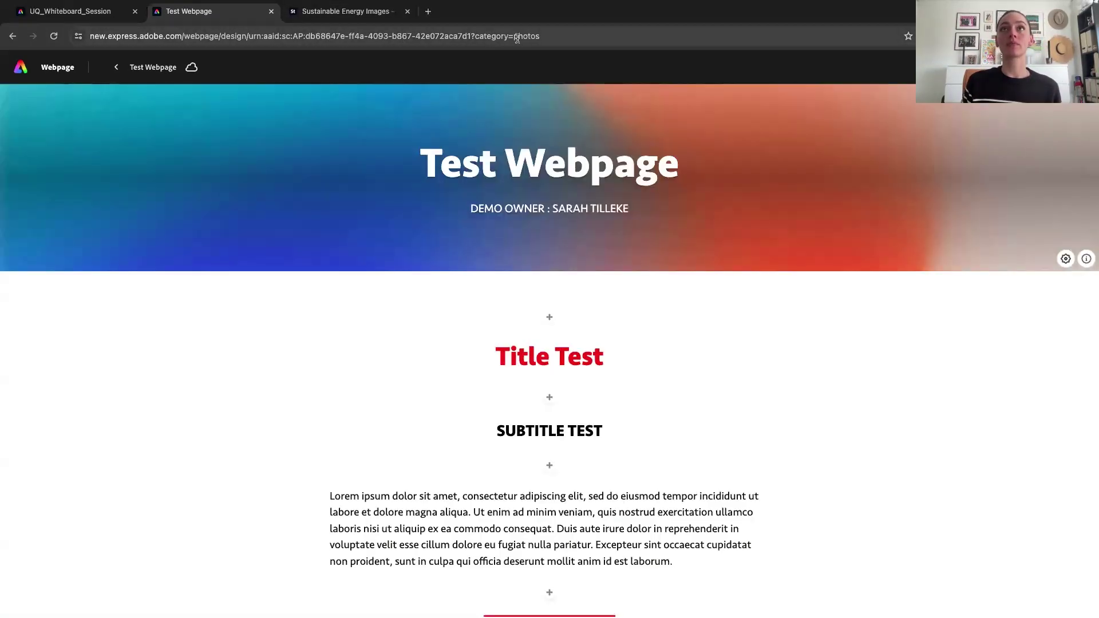
click(517, 38)
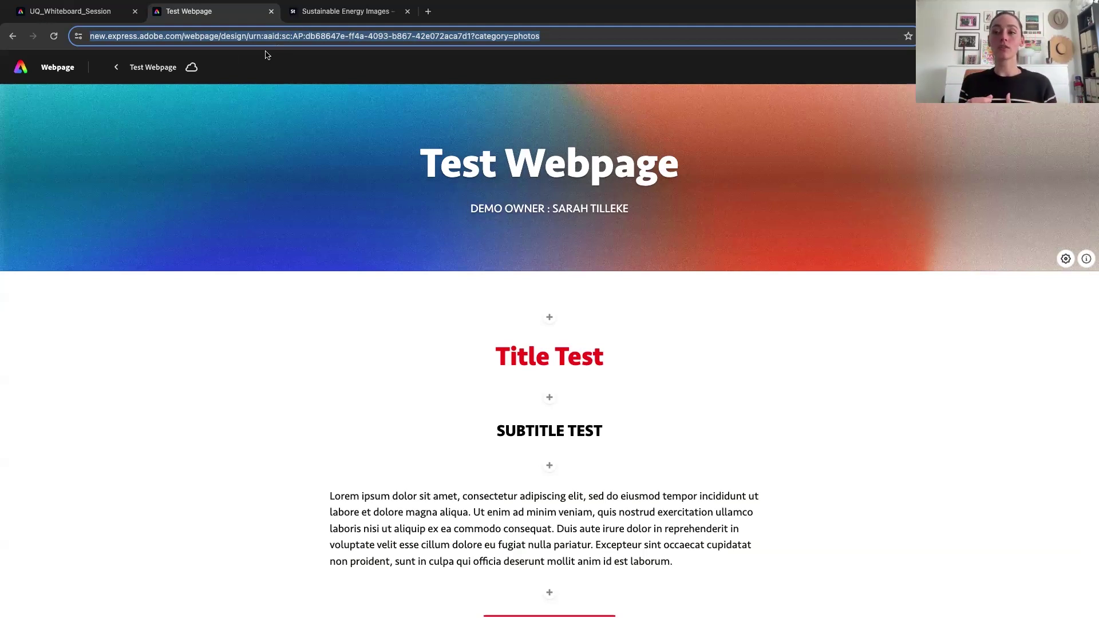
click(662, 121)
- Turn on password protection in the webpage's Publish to Web options, leaving the password field empty
click(1065, 67)
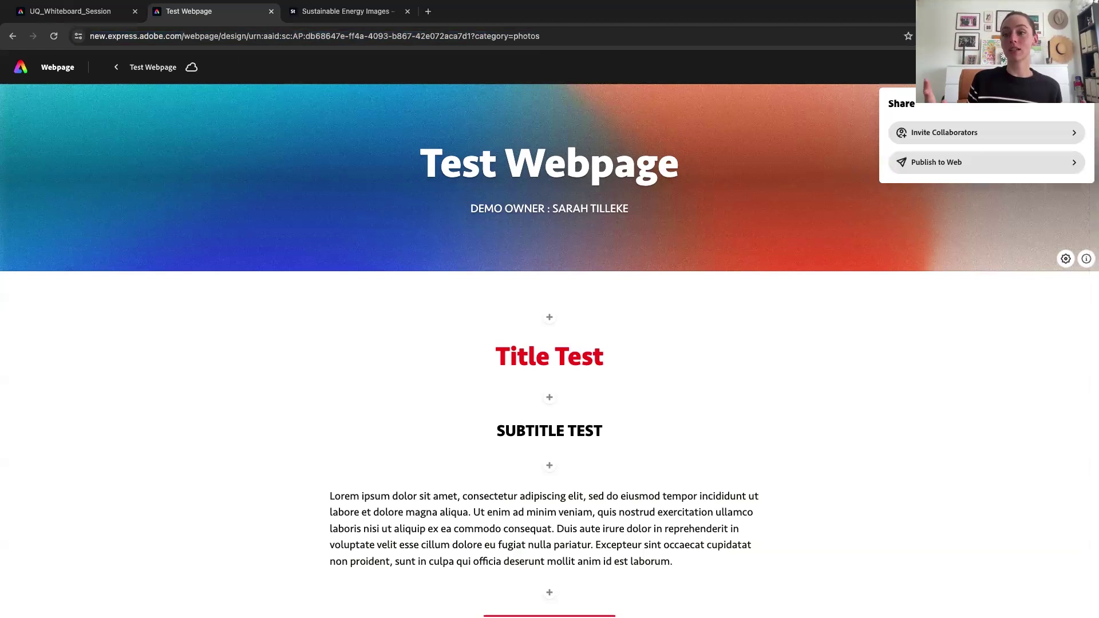
click(996, 162)
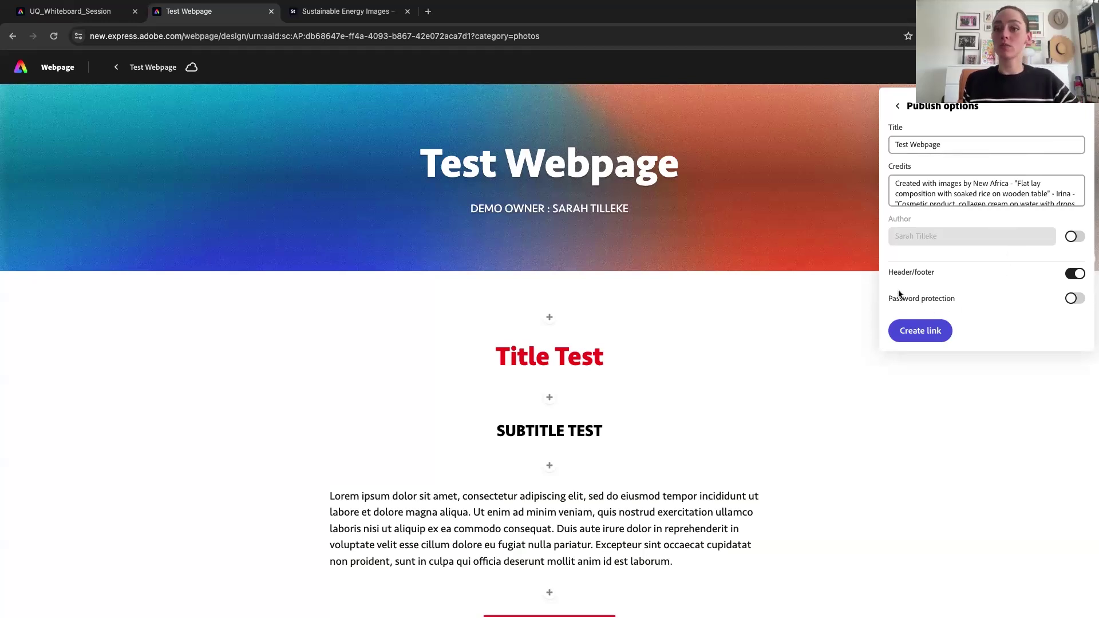
click(1070, 296)
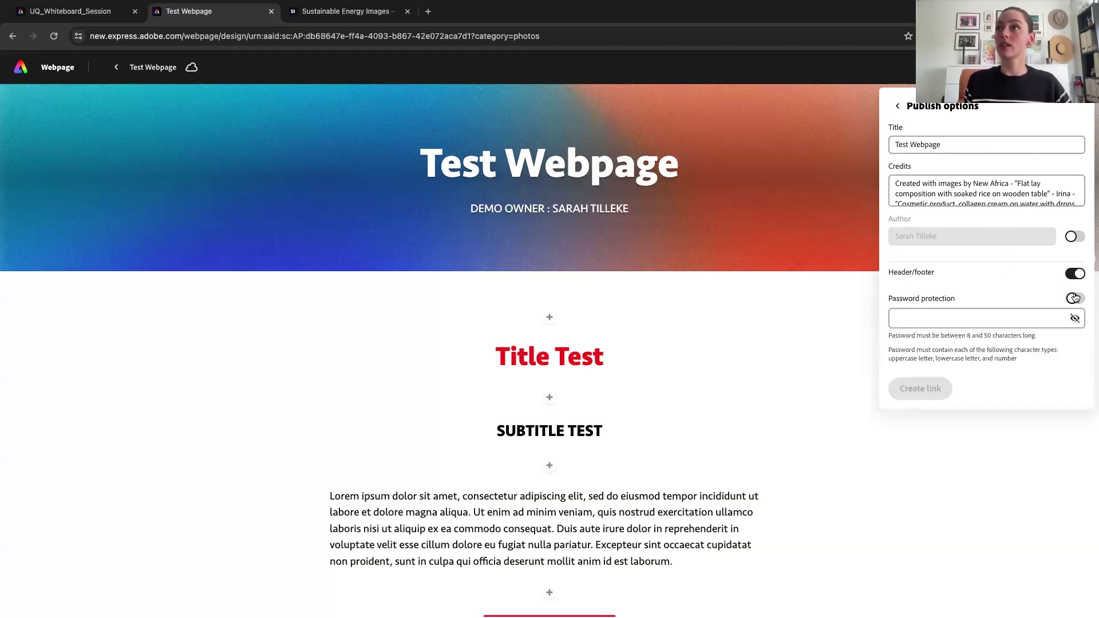
click(994, 317)
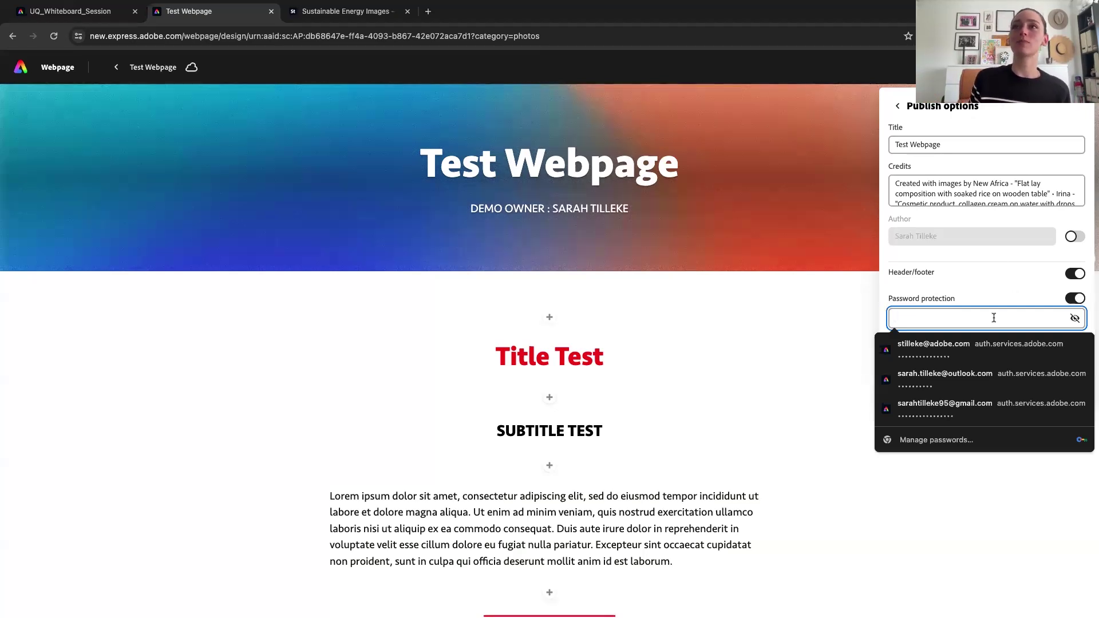
click(984, 283)
click(761, 344)
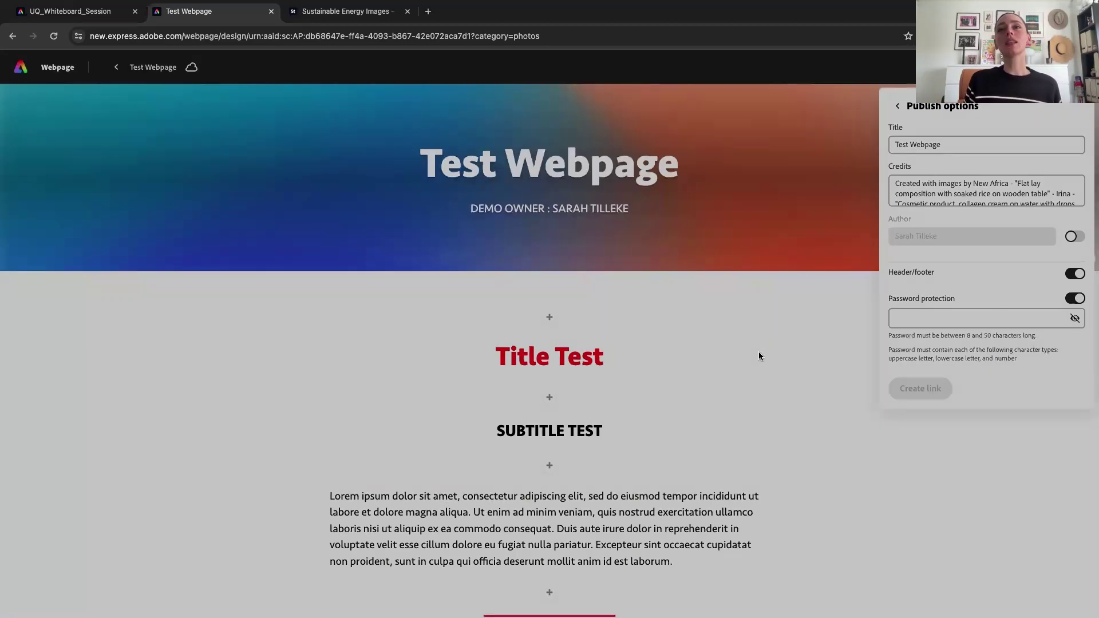
- Close the publish options without creating a link and open the webpage's preview
click(675, 274)
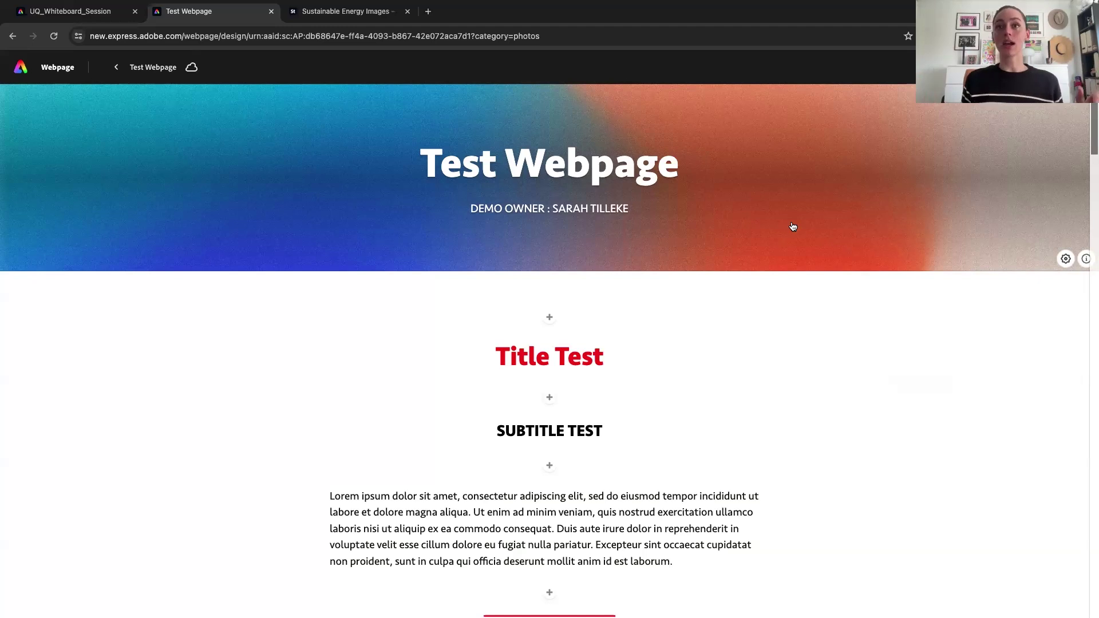
scroll(677, 288, down, 3)
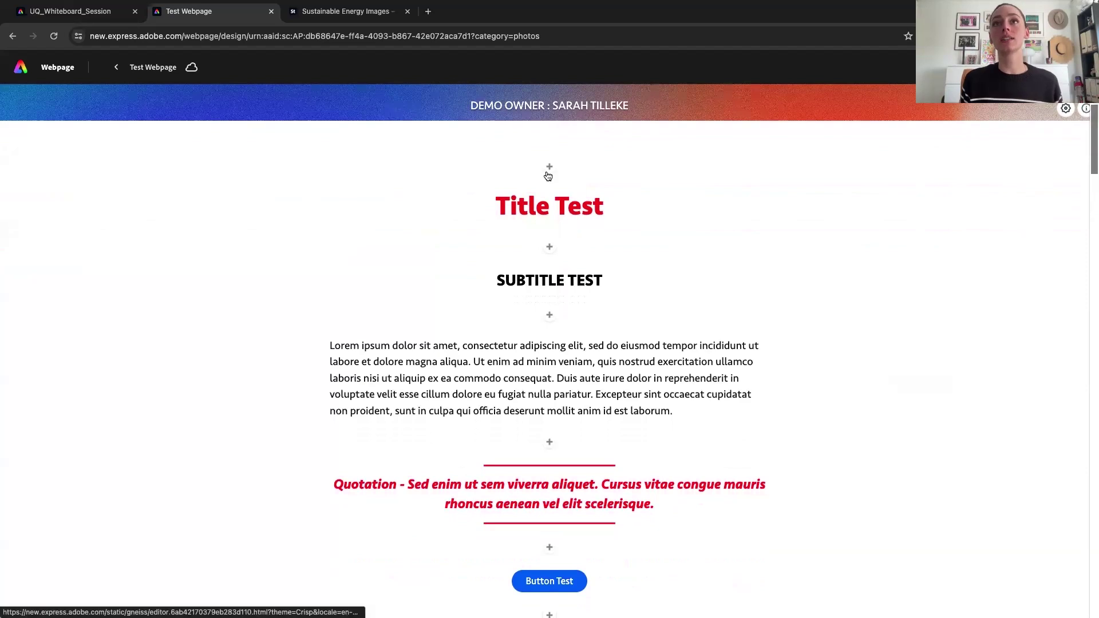
scroll(549, 177, up, 2)
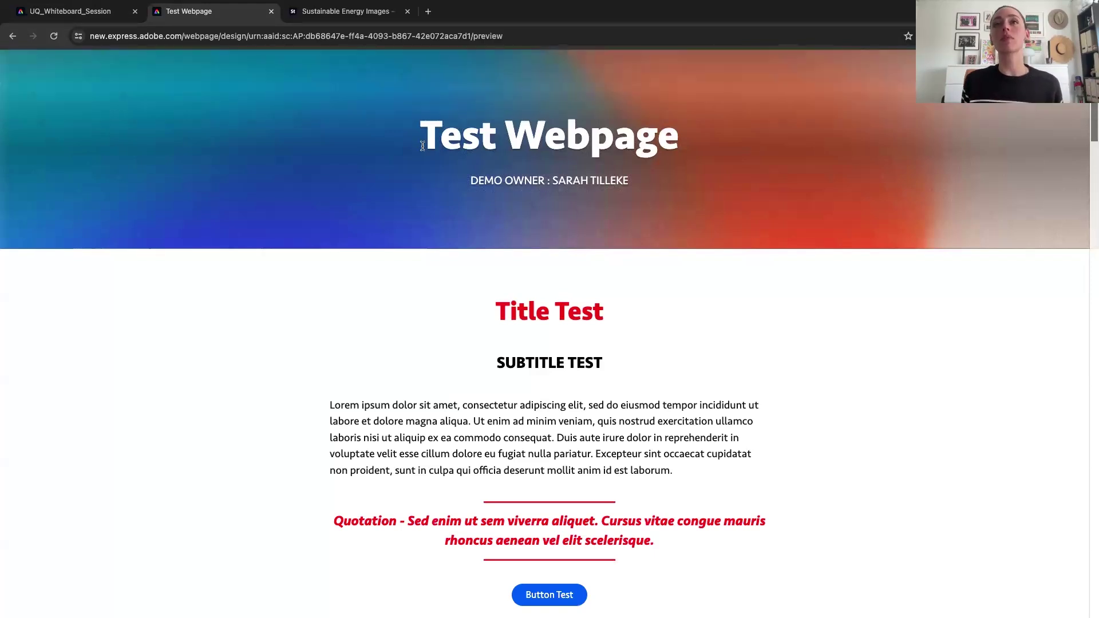
- Look through the webpage preview from the header down to the picture collage and footer
scroll(685, 308, down, 3)
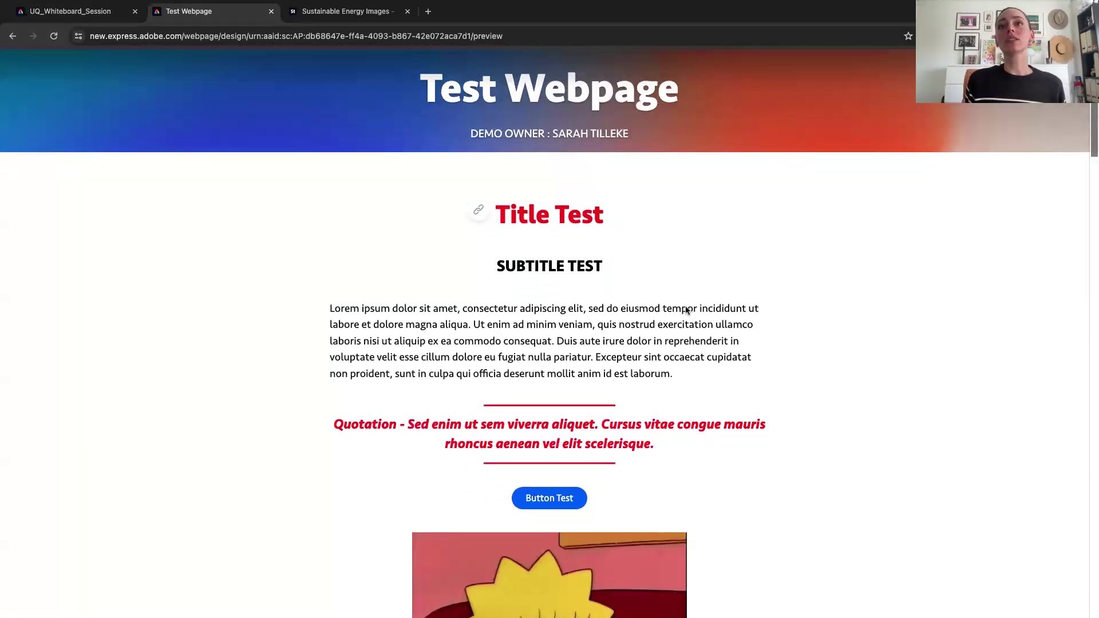
scroll(686, 310, down, 5)
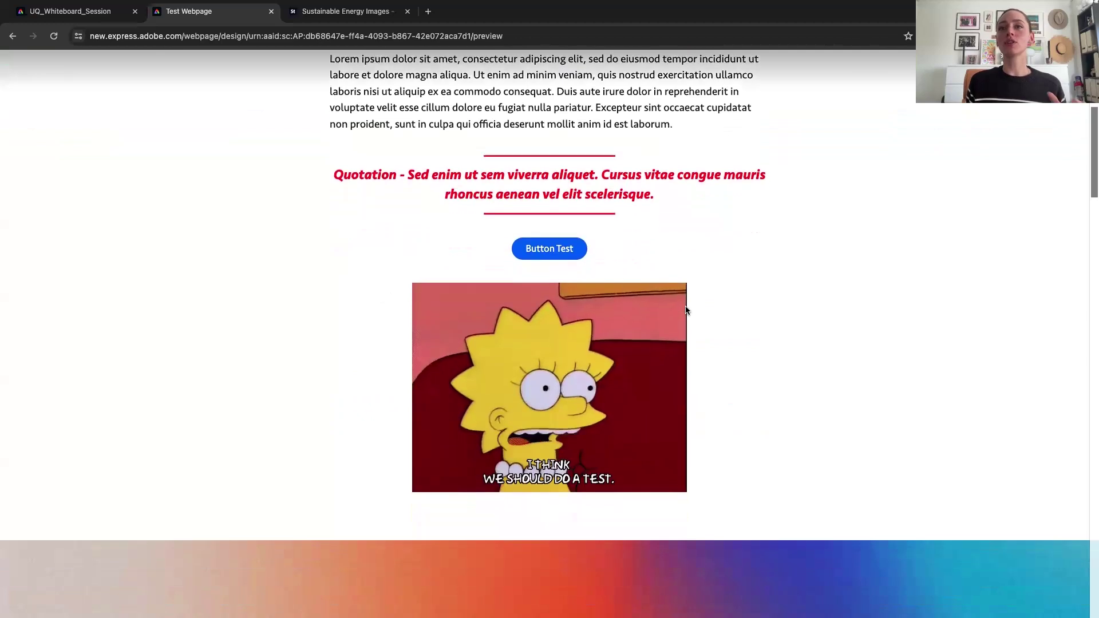
scroll(687, 310, down, 4)
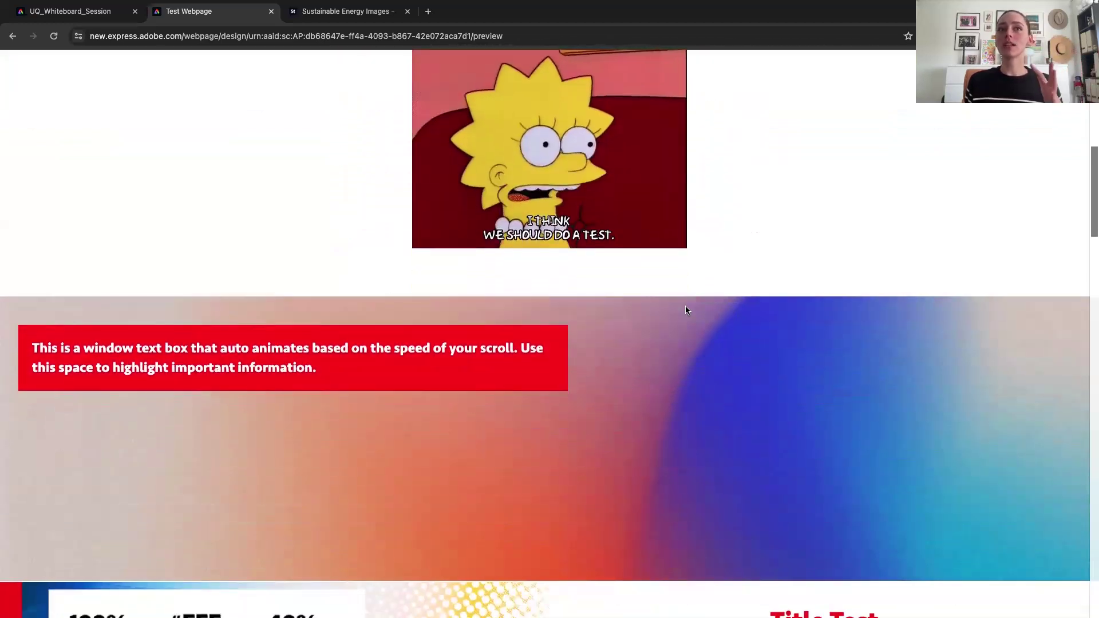
scroll(685, 309, down, 4)
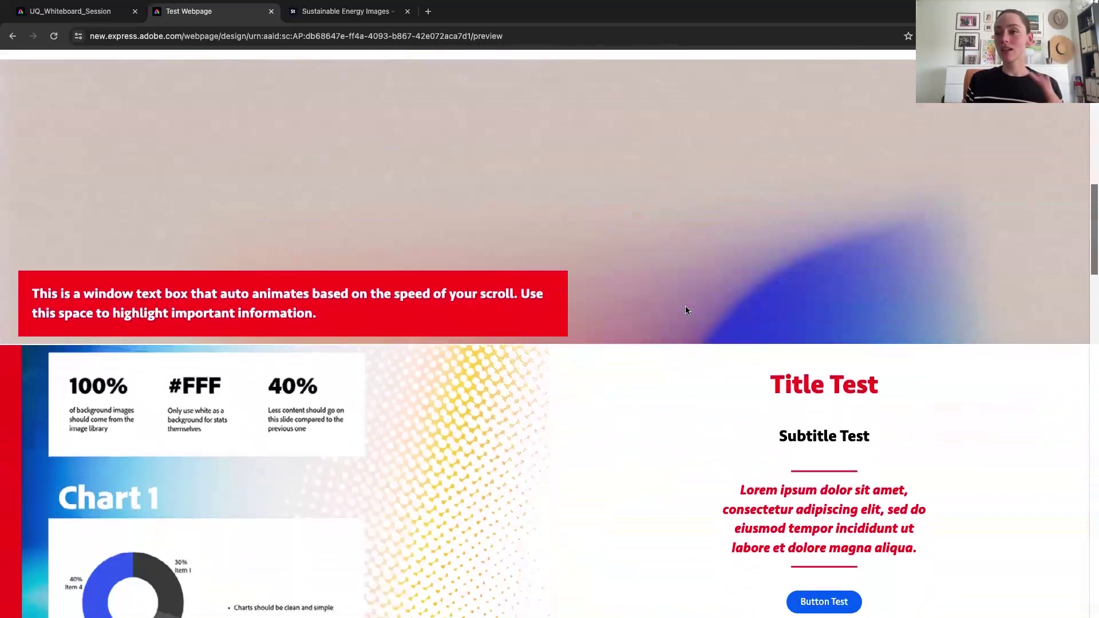
scroll(686, 310, down, 7)
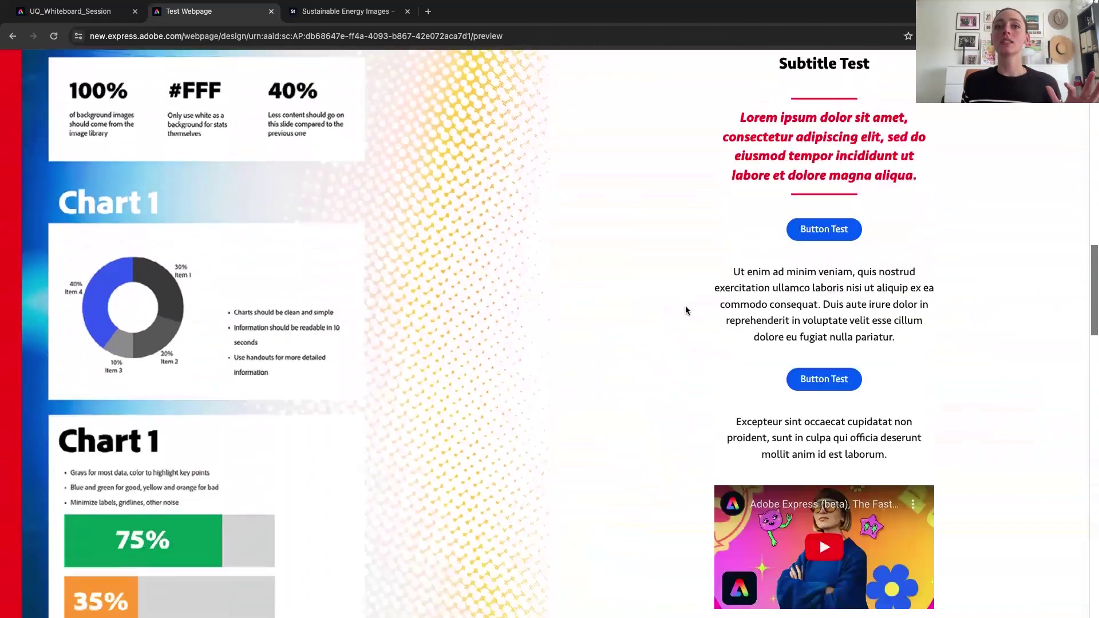
scroll(686, 309, down, 10)
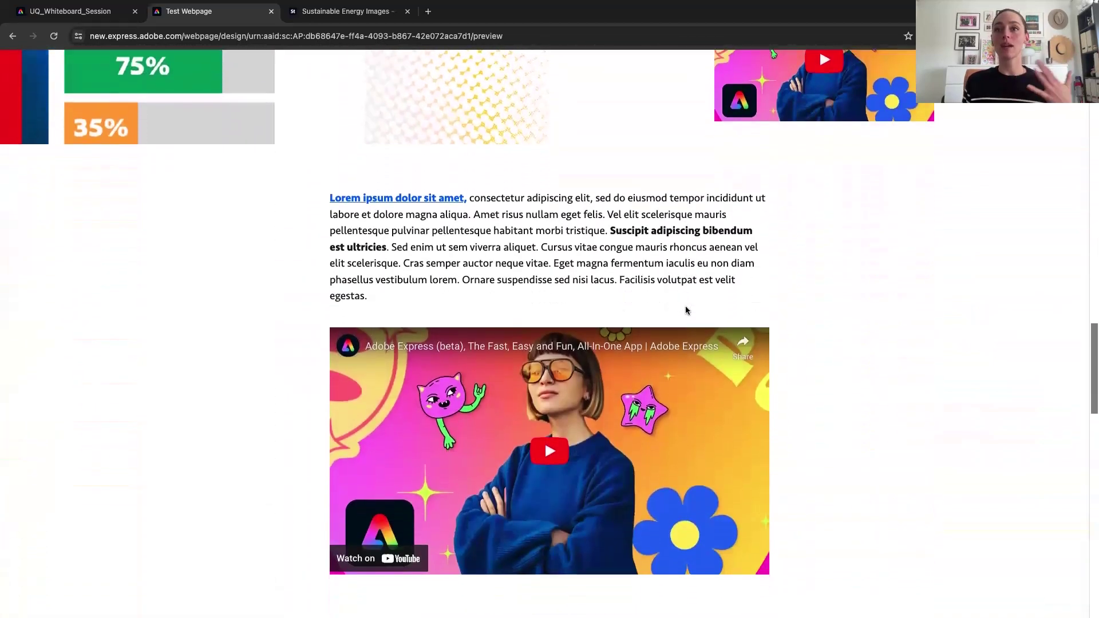
scroll(687, 309, down, 7)
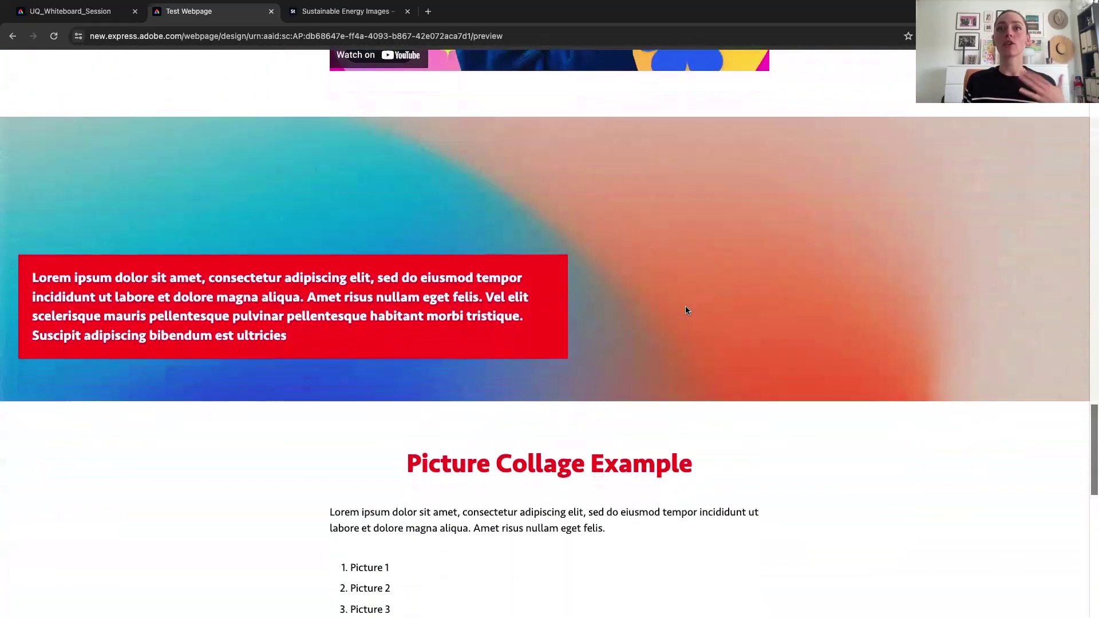
scroll(687, 310, down, 9)
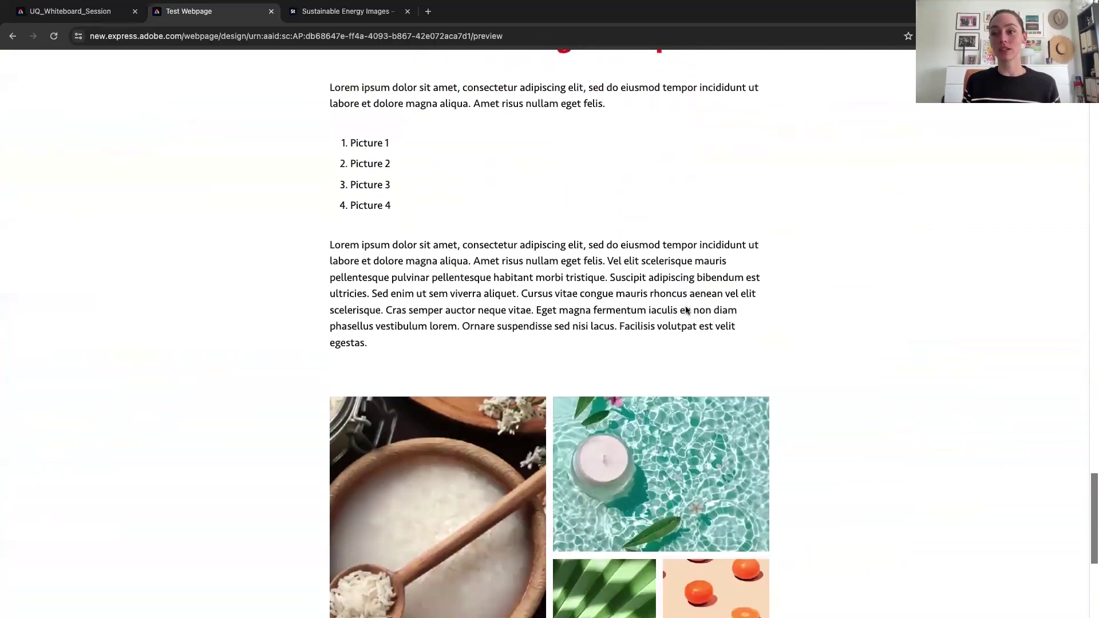
scroll(685, 306, down, 2)
scroll(685, 306, up, 1)
scroll(685, 306, down, 2)
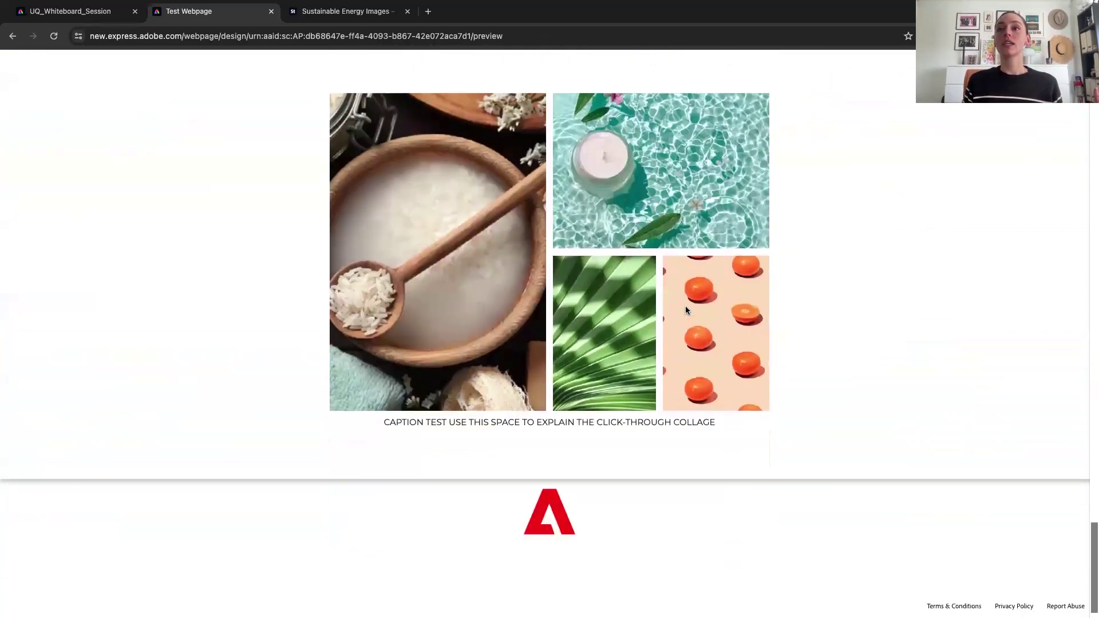
- Test the link of the Button Test button below the quotation and close the page it opens
scroll(685, 306, up, 20)
scroll(687, 310, up, 20)
scroll(541, 369, down, 2)
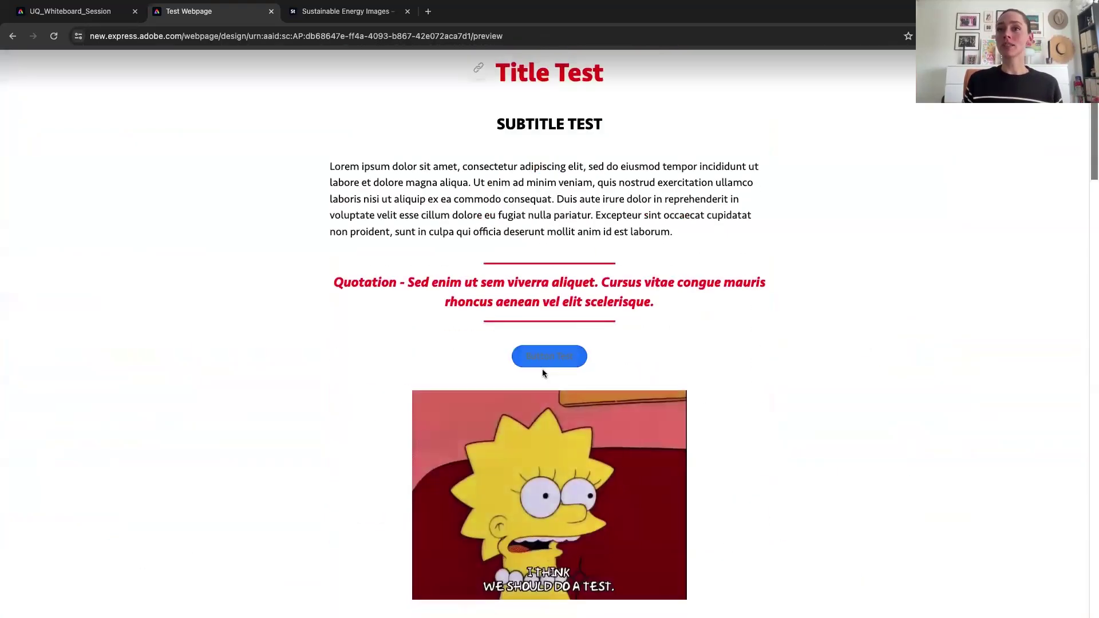
click(545, 356)
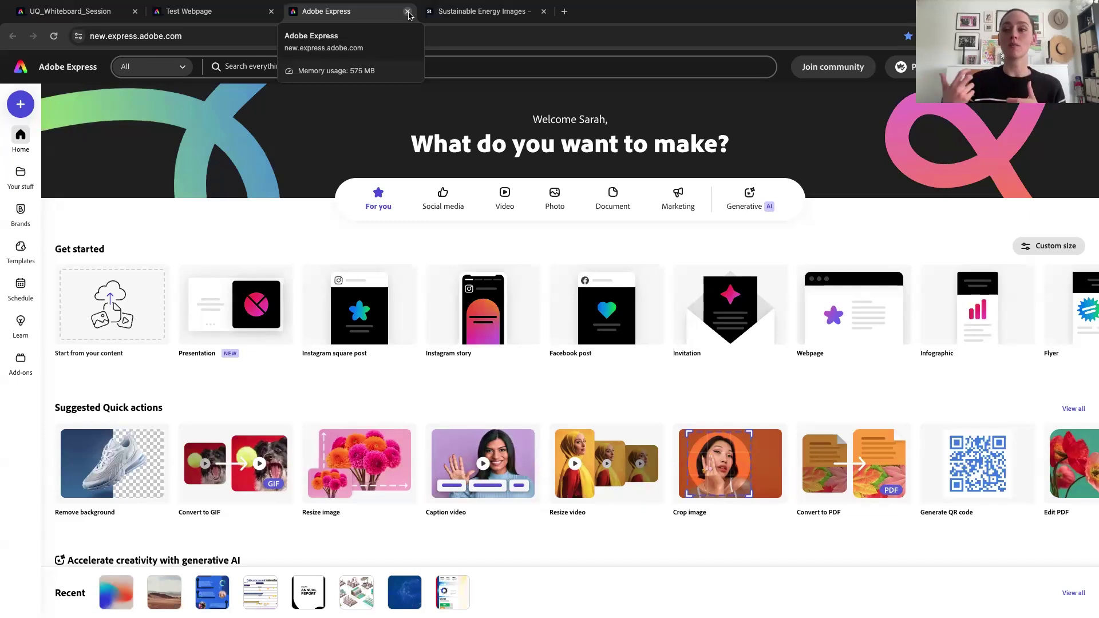
click(408, 11)
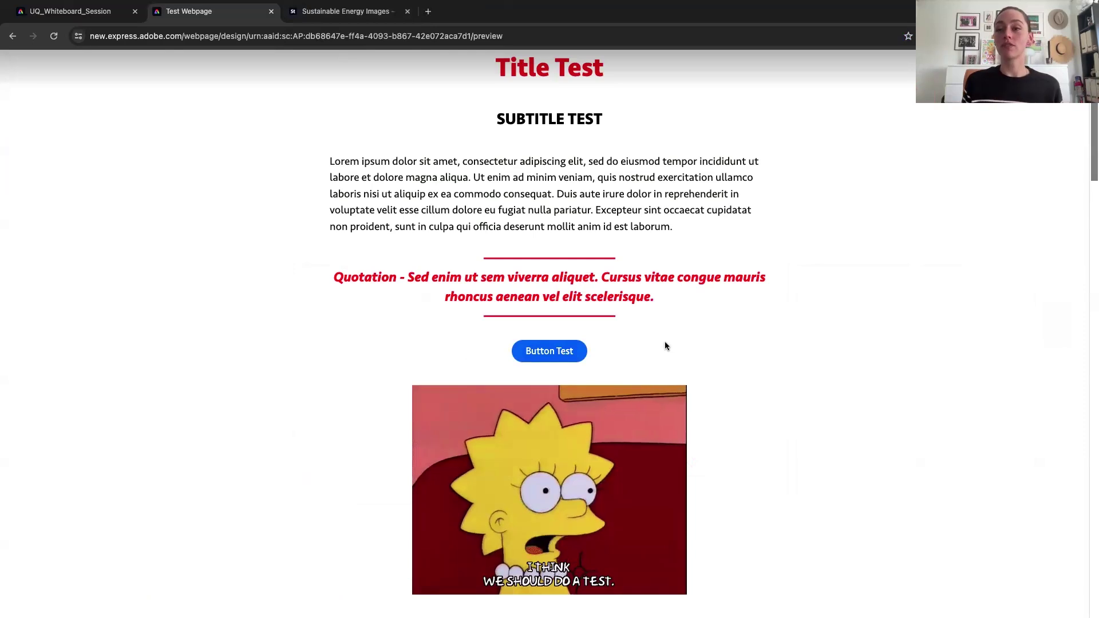
- Play the embedded Adobe Express video beside the charts, pause it and close the enlarged player
scroll(665, 343, down, 1)
scroll(665, 344, down, 15)
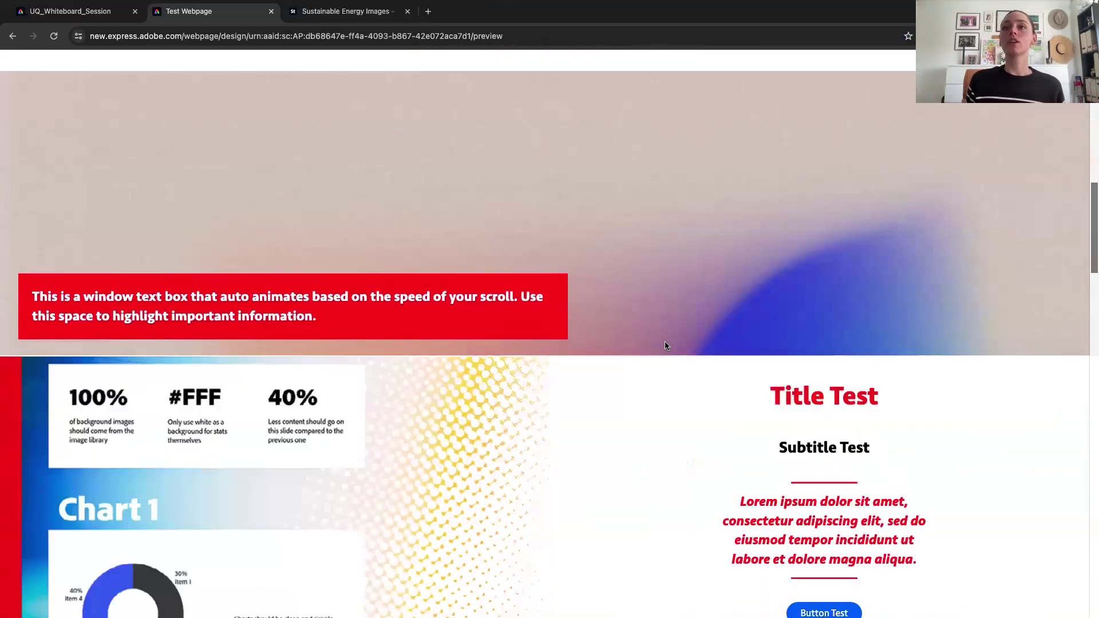
scroll(665, 344, down, 5)
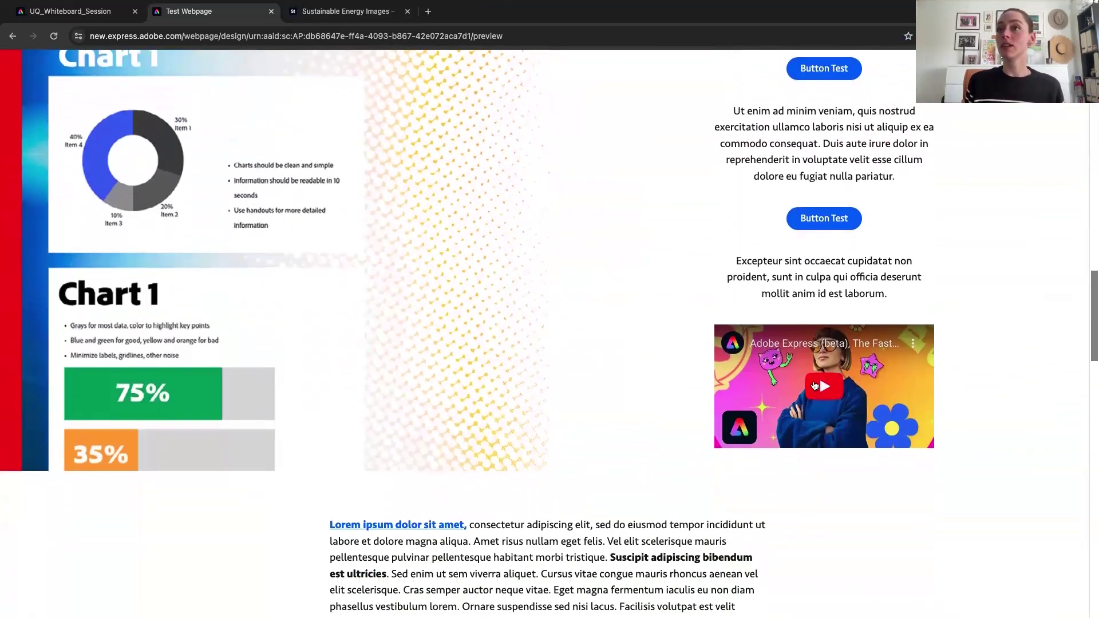
click(824, 389)
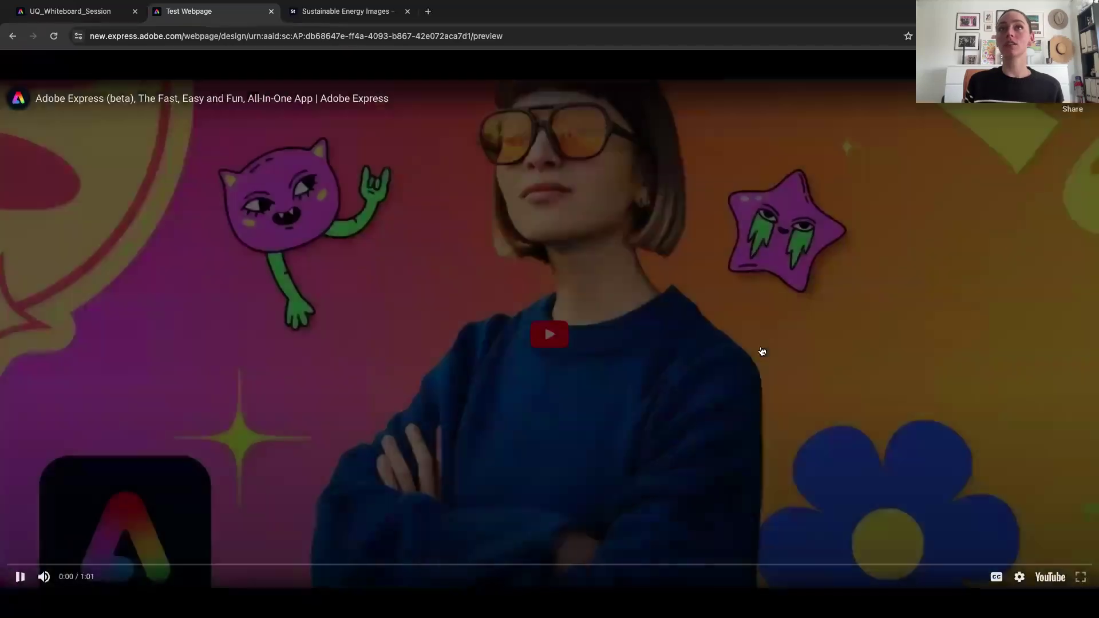
click(19, 577)
click(19, 577)
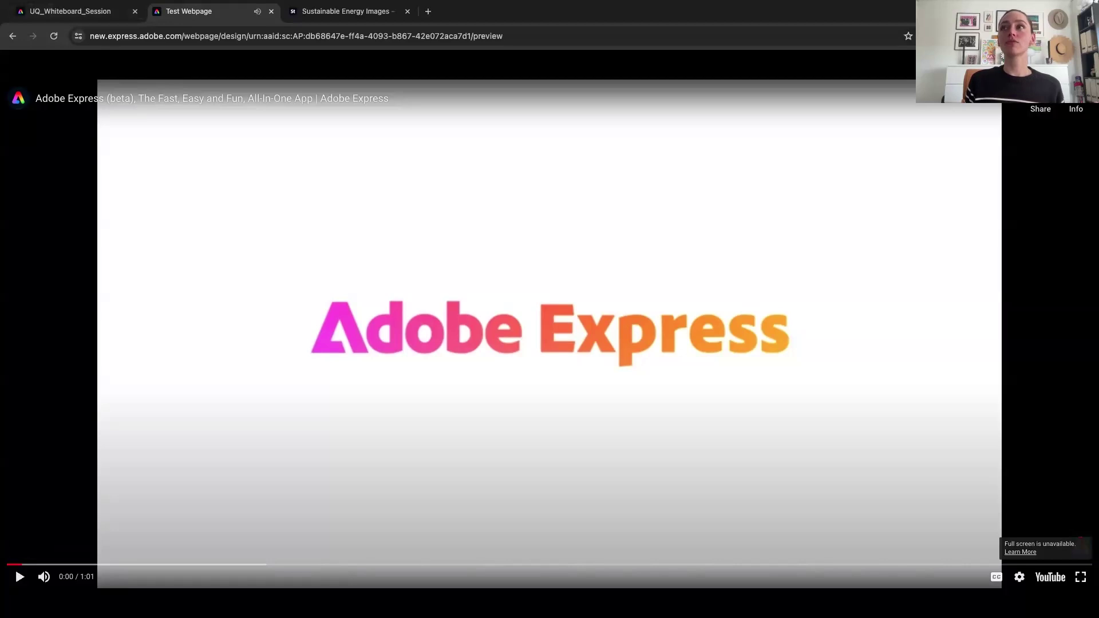
key(Escape)
- Enlarge the rice bowl picture in the photo collage, close it and return to the page header
scroll(716, 393, down, 10)
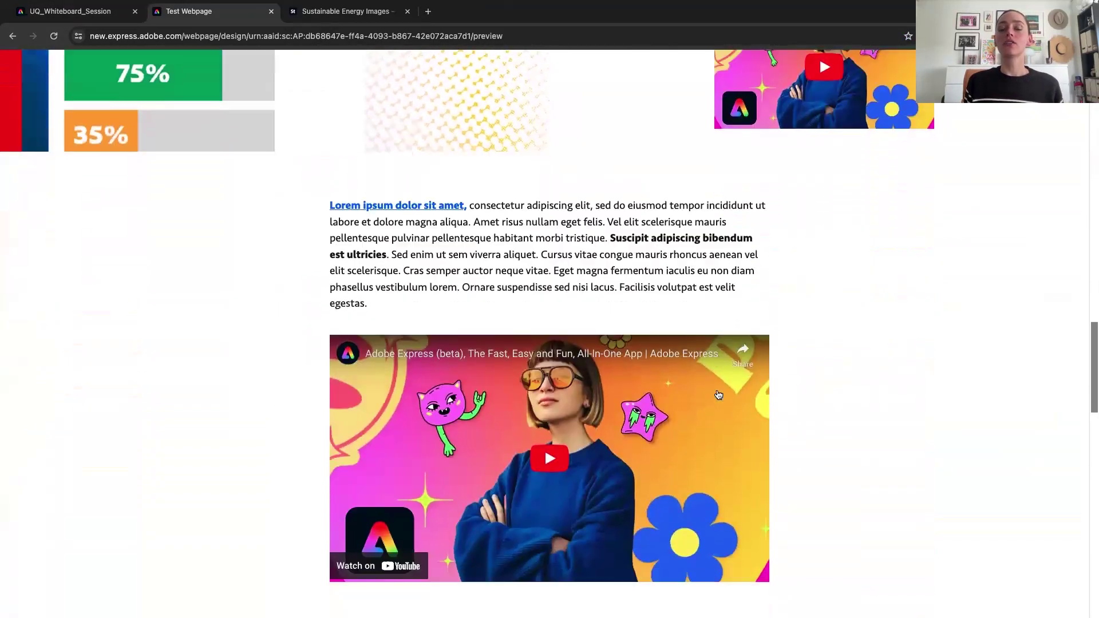
scroll(718, 395, down, 15)
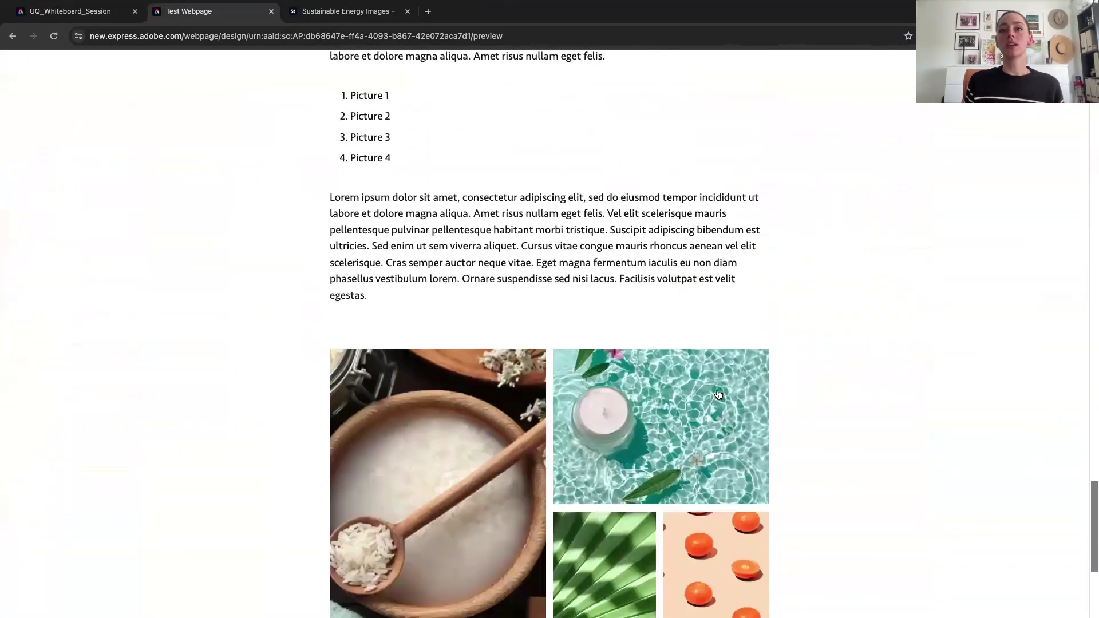
click(471, 241)
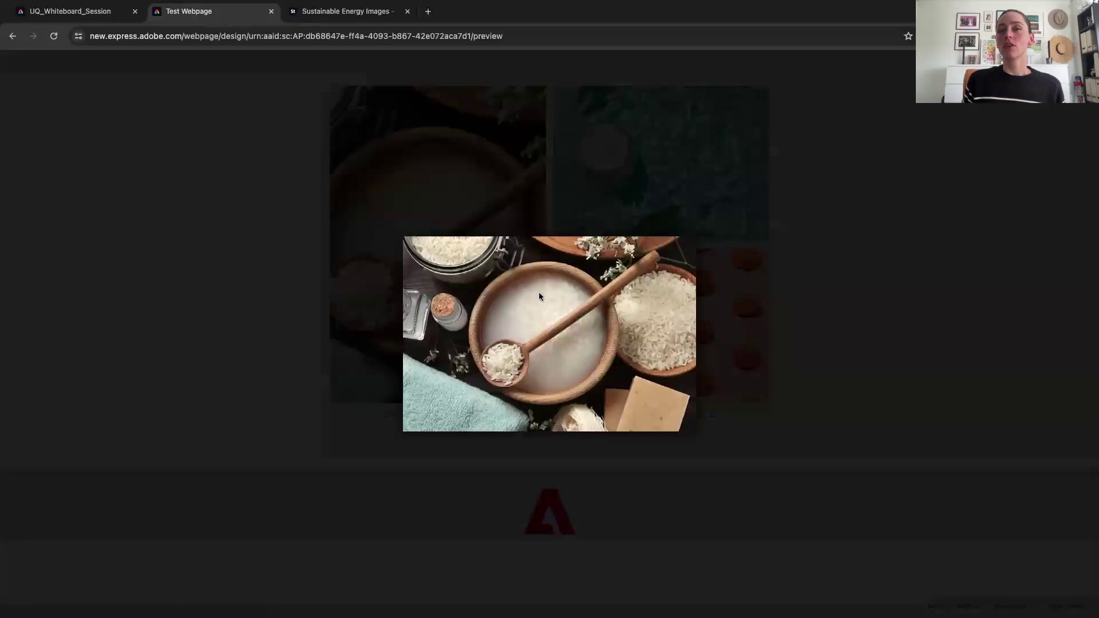
click(803, 265)
scroll(825, 264, up, 15)
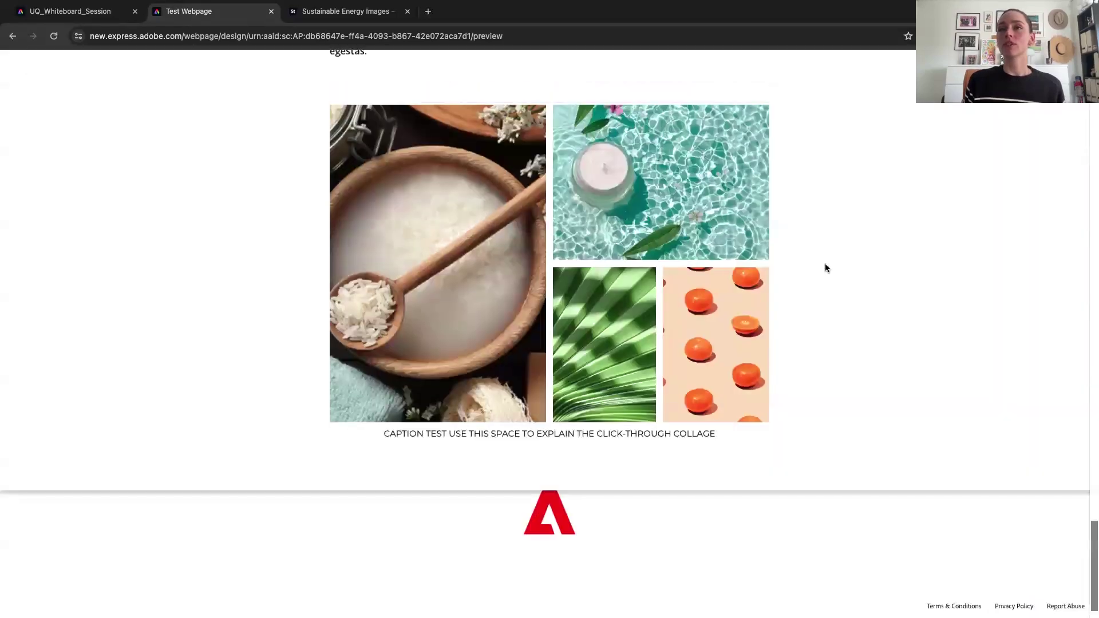
scroll(825, 268, up, 10)
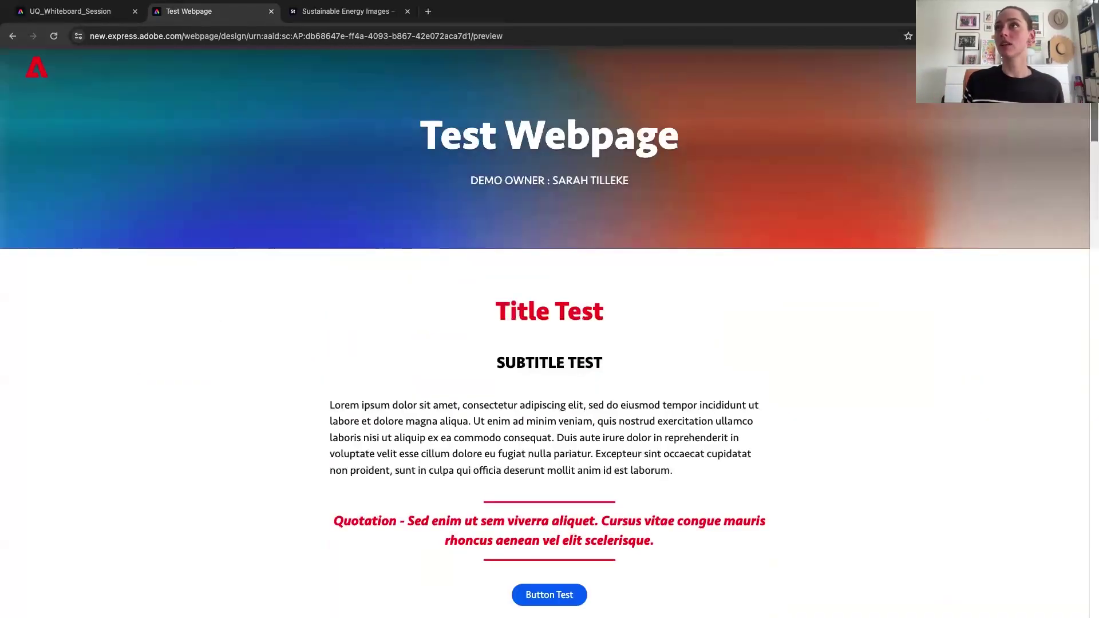
- Leave the preview and look over the upper sections of the webpage in the editor
key(super+bracketleft)
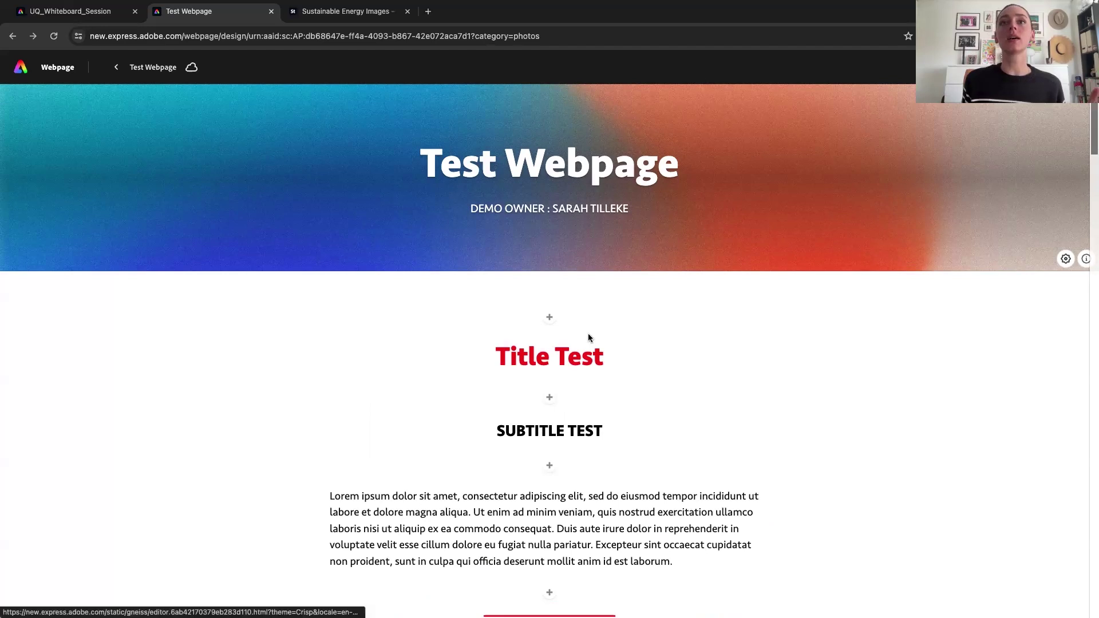
scroll(589, 337, down, 2)
scroll(592, 339, down, 4)
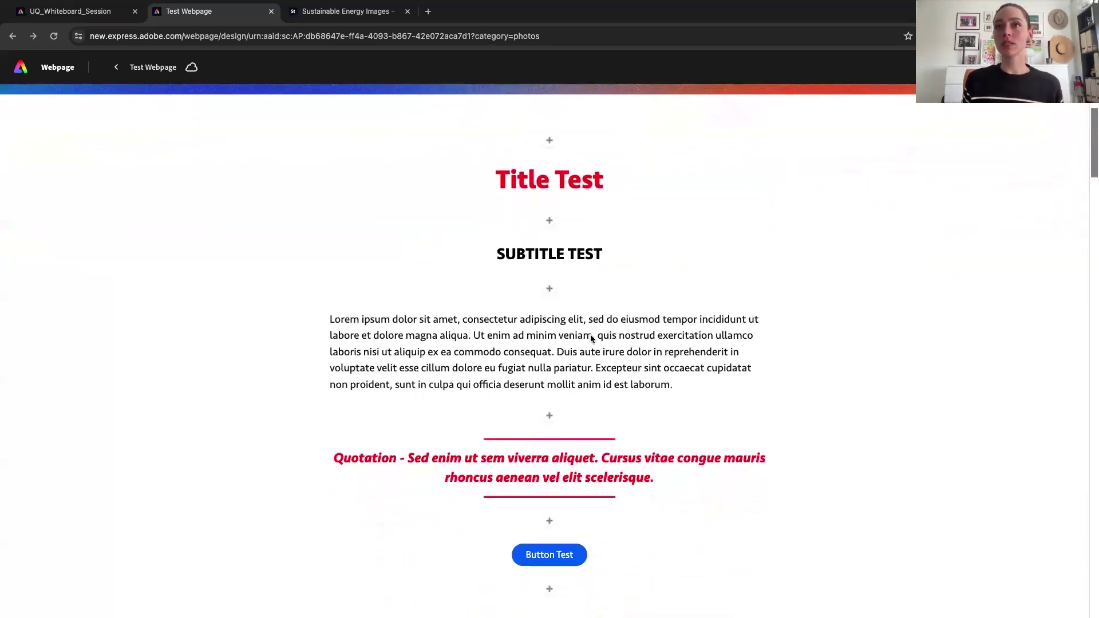
scroll(590, 337, down, 3)
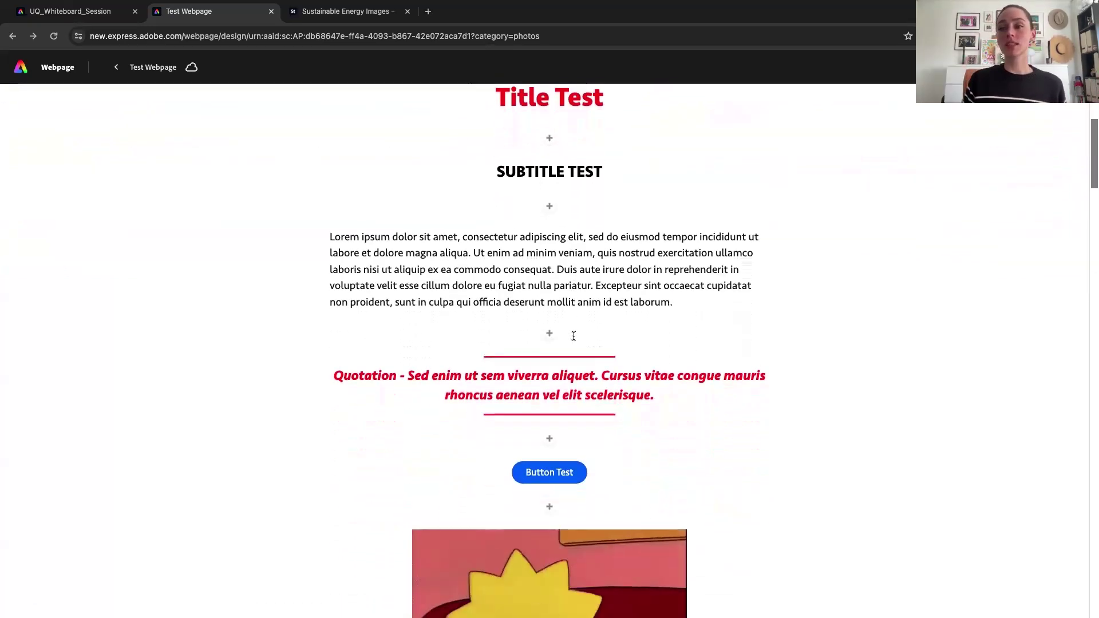
scroll(573, 336, up, 9)
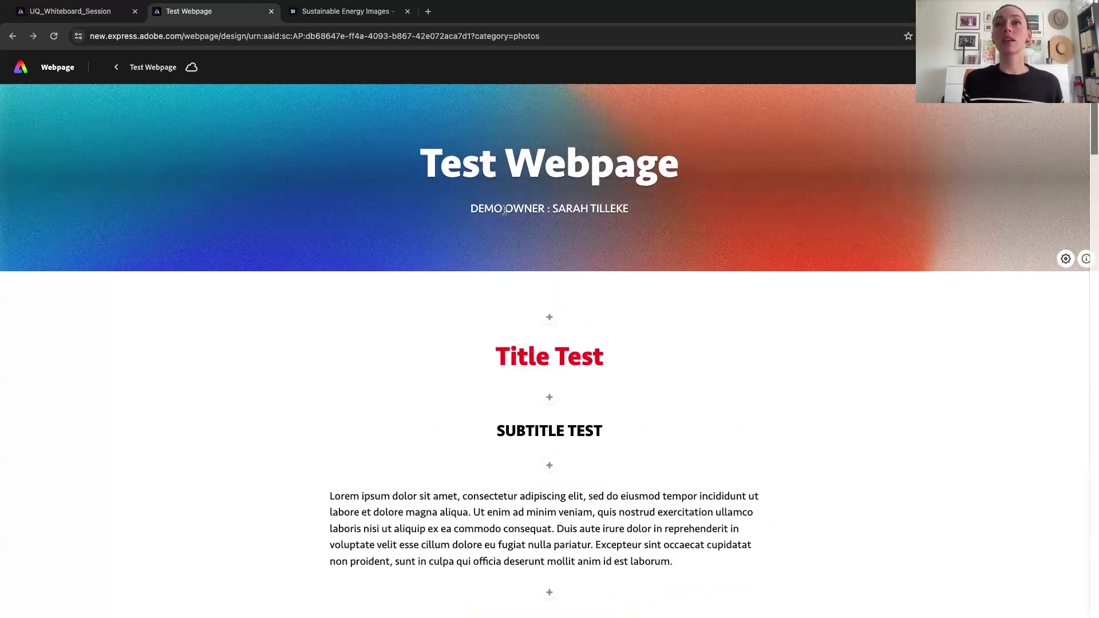
- Open the header image's alt text and close it, then try the Cover layout and switch back to Short Cover
click(1065, 259)
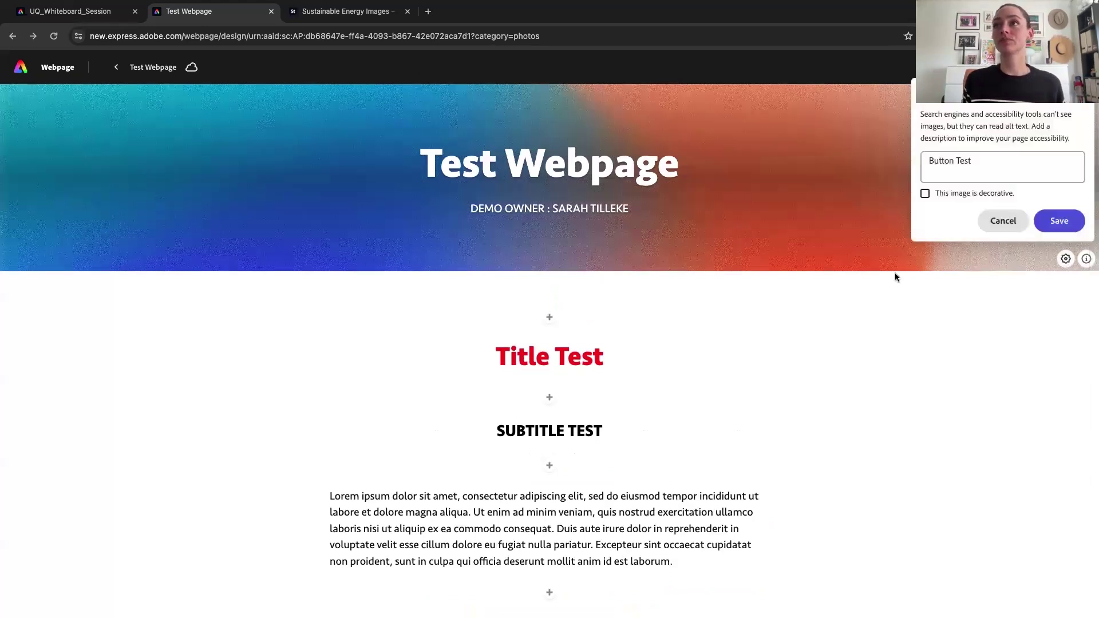
click(788, 213)
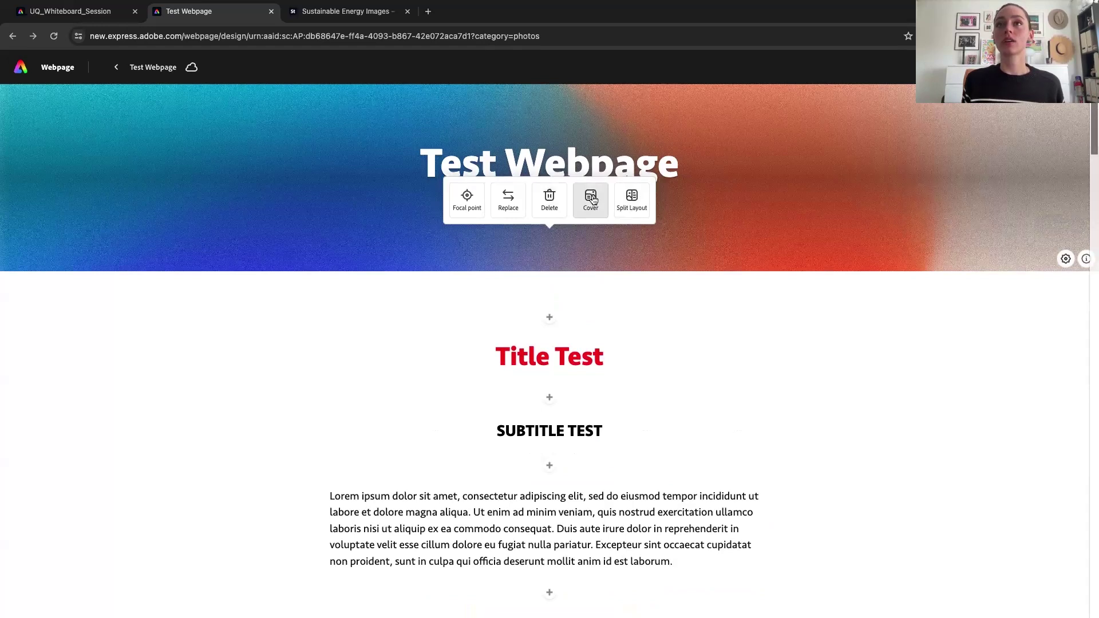
click(591, 199)
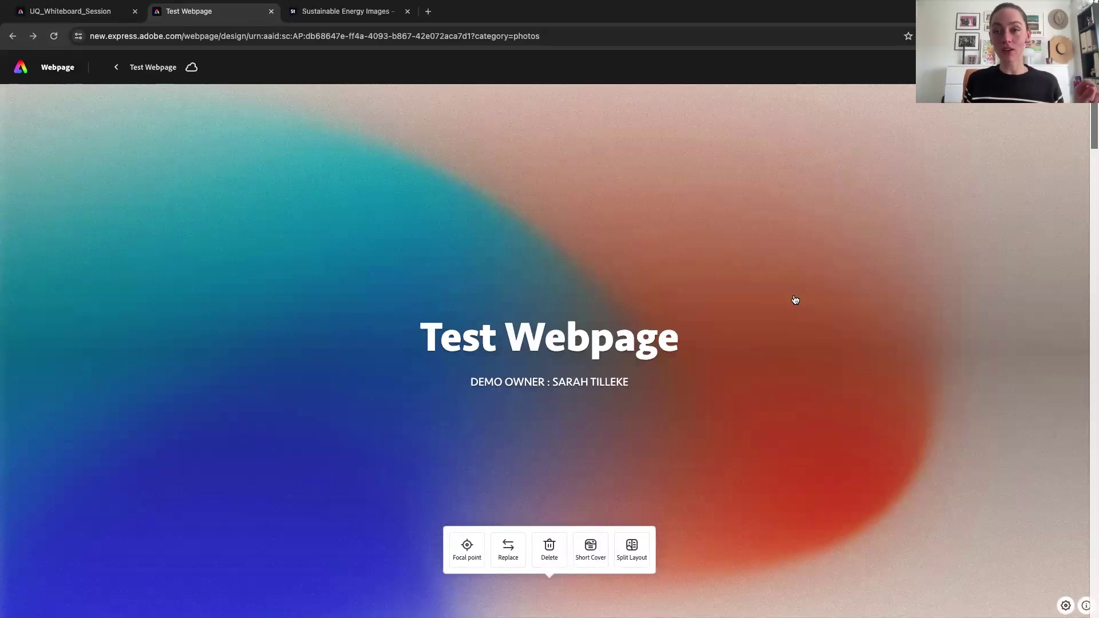
click(591, 547)
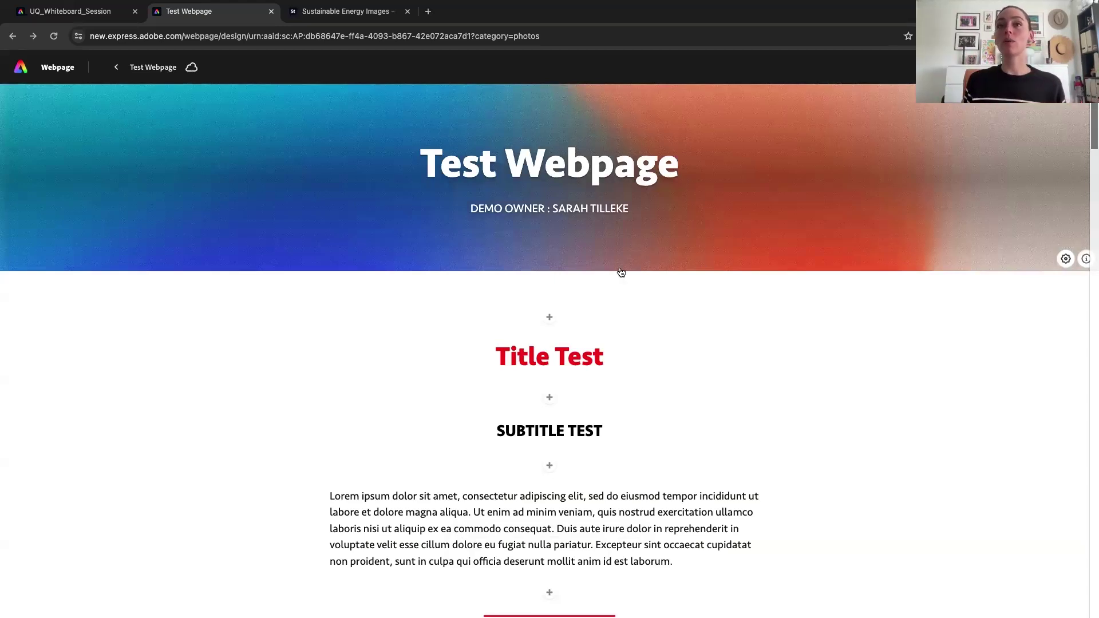
- Start a new button above the Title Test heading, try its left, center and right alignments, and cancel it
click(549, 319)
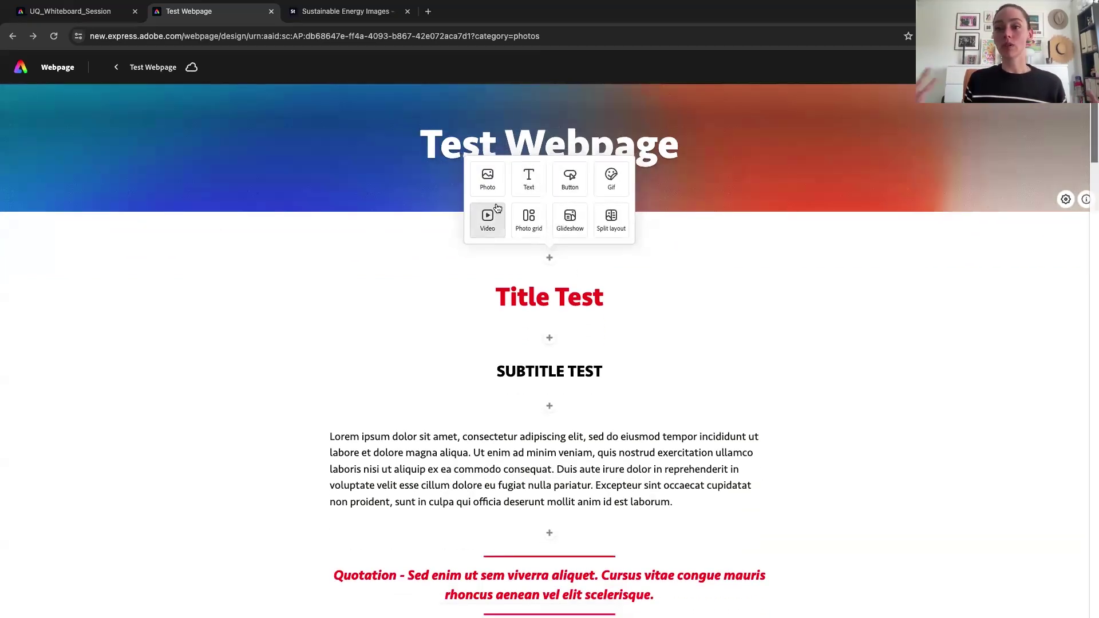
click(566, 183)
click(318, 294)
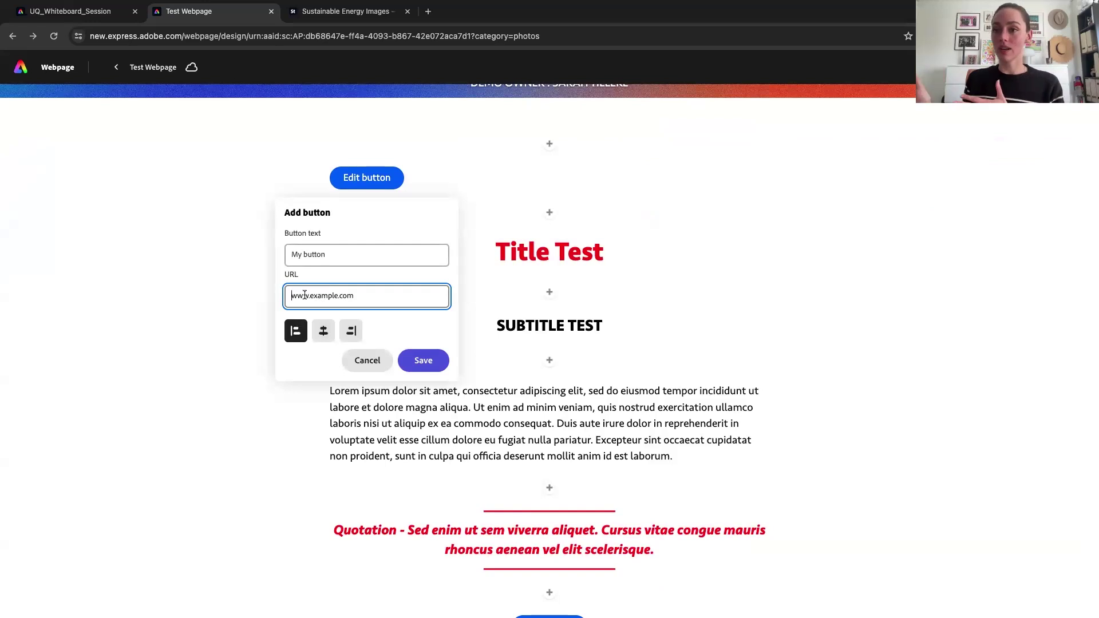
click(322, 332)
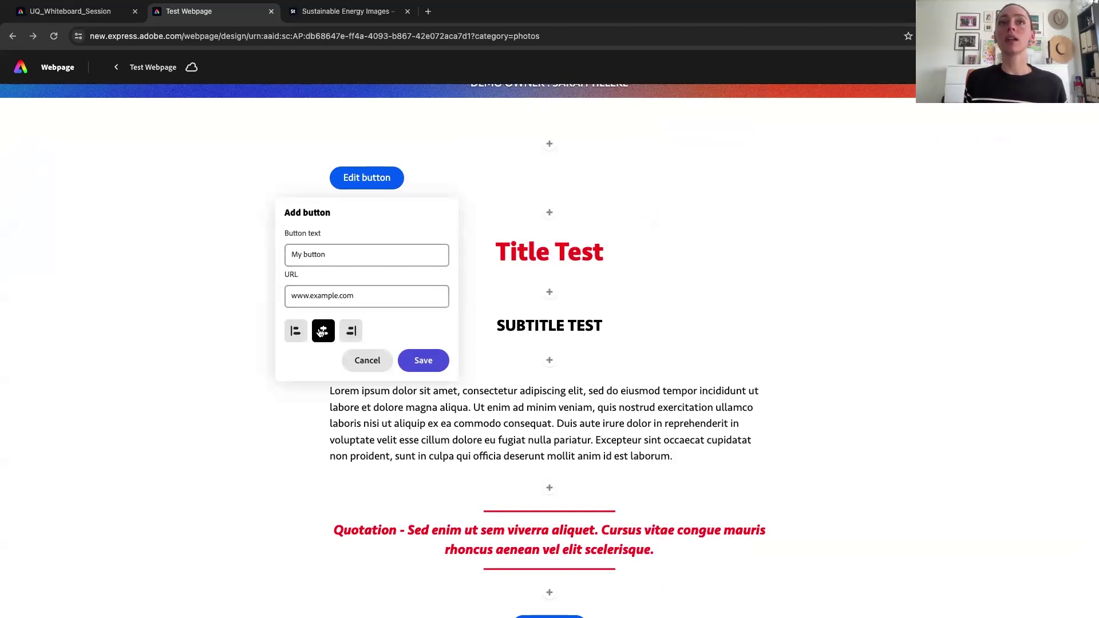
click(351, 331)
click(295, 331)
click(323, 331)
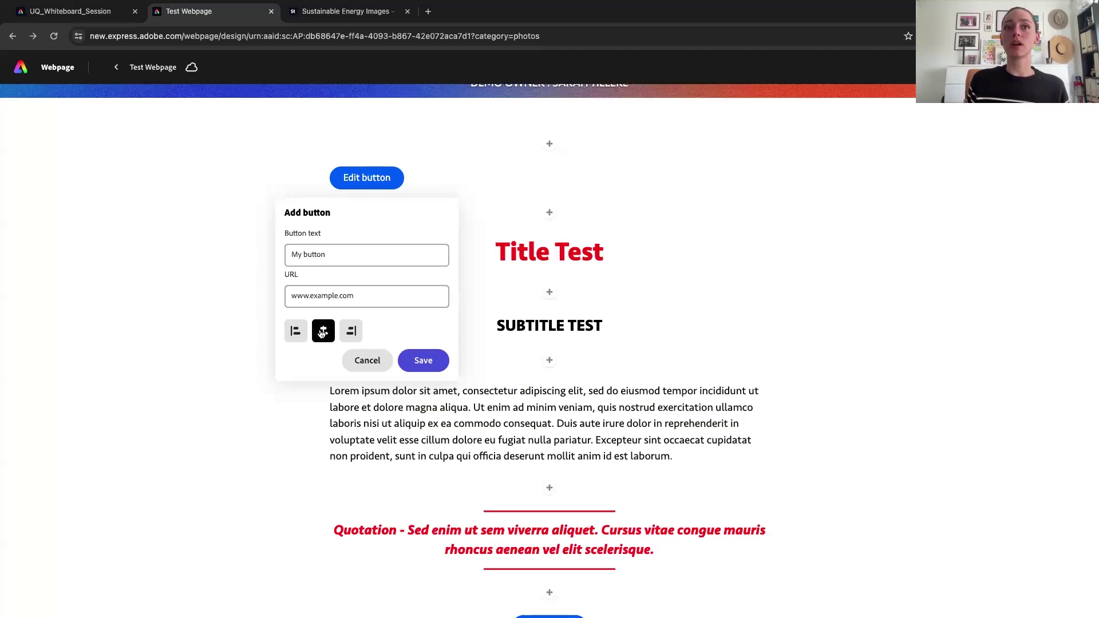
click(367, 360)
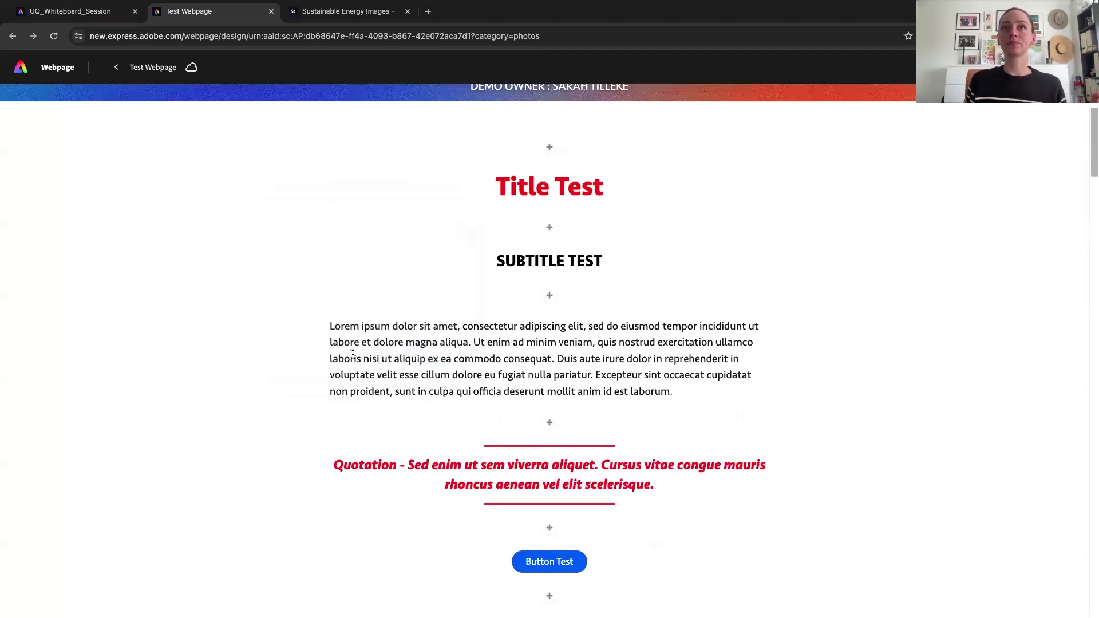
click(547, 329)
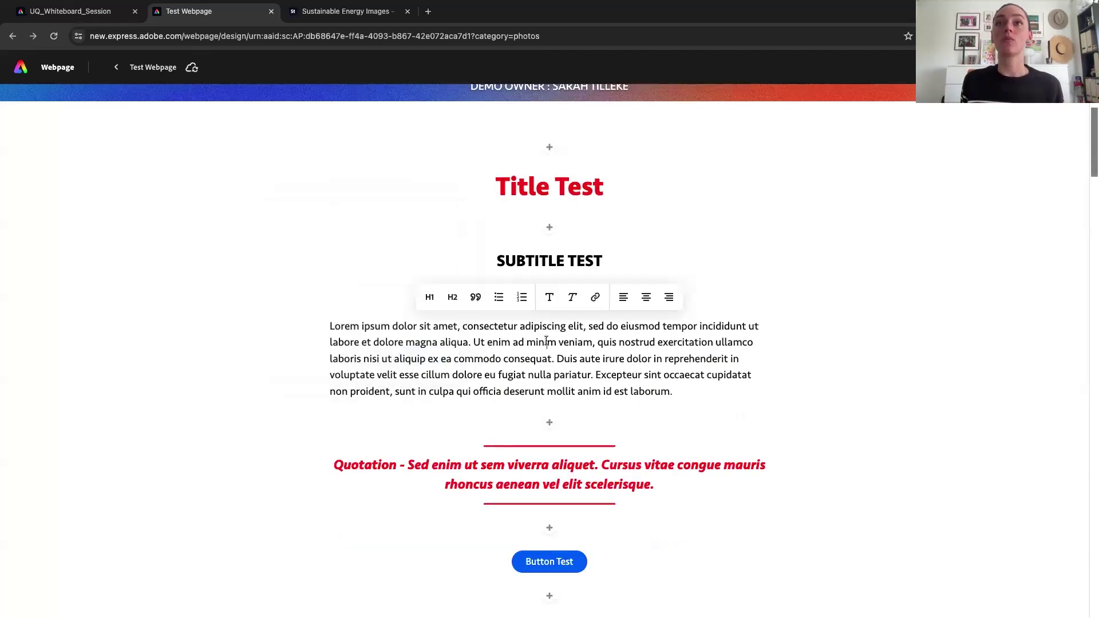
click(550, 146)
click(532, 104)
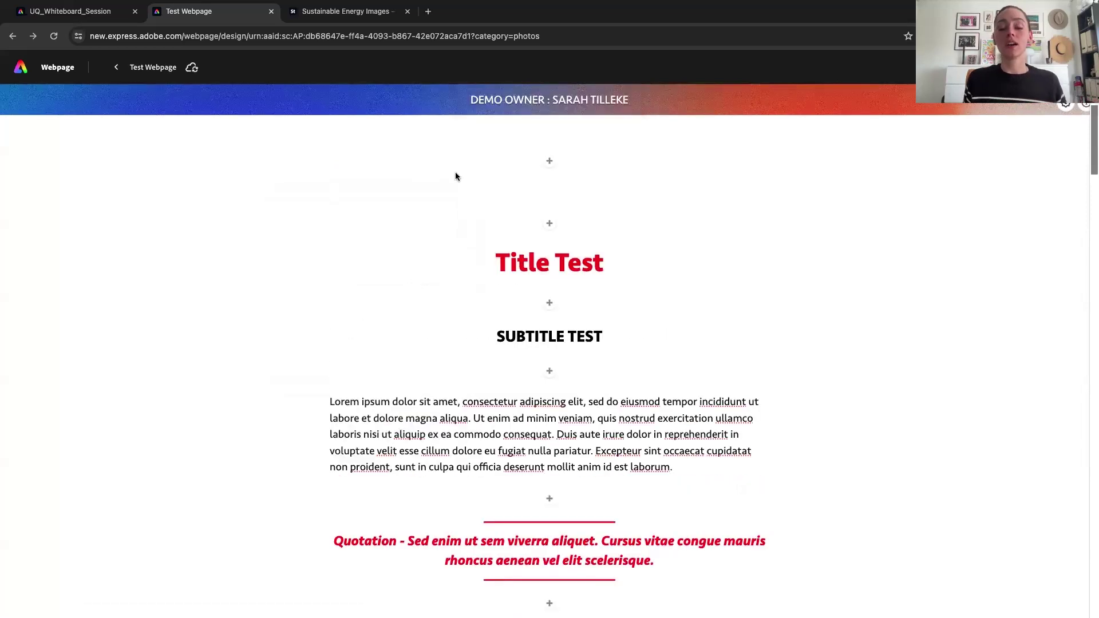
key(BackSpace)
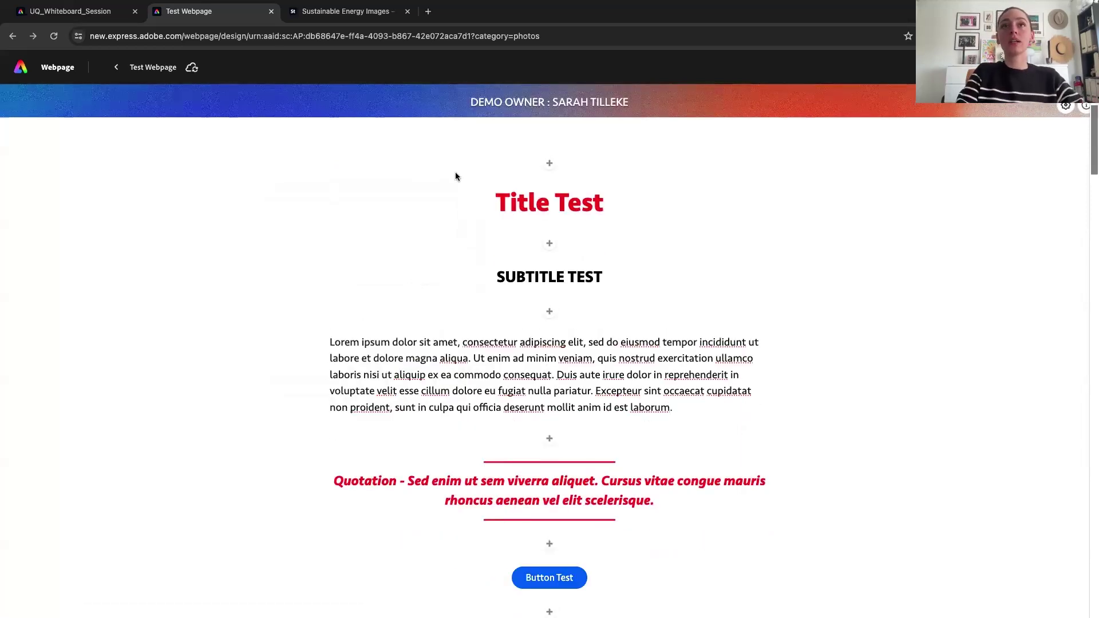
- Insert a text block reading "sdafsdfsdfgvdfs" above the Title Test heading
click(549, 164)
click(531, 106)
text(sdafsdfsdfgvdfs)
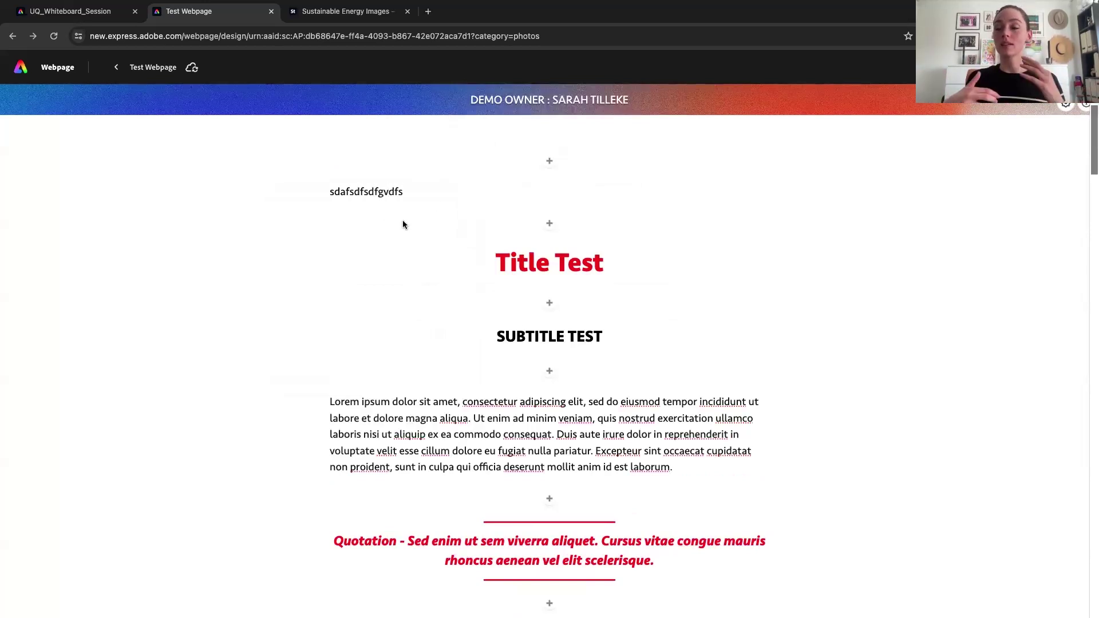
- Try the H1, H2, quote and bulleted list styles on the "sdafsdfsdfgvdfs" text
click(377, 192)
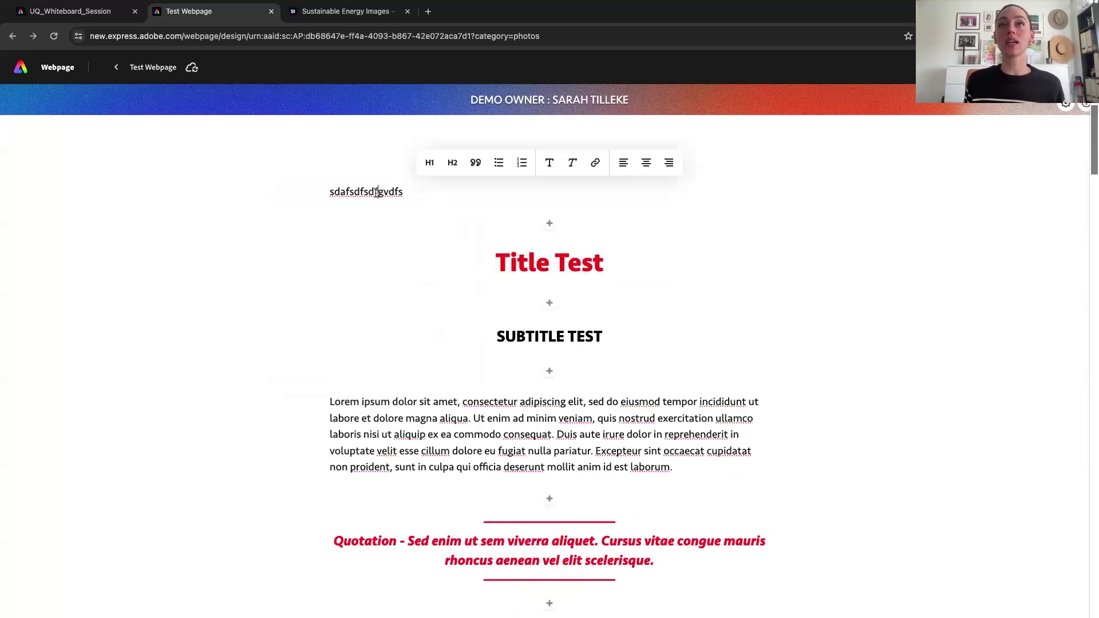
click(431, 164)
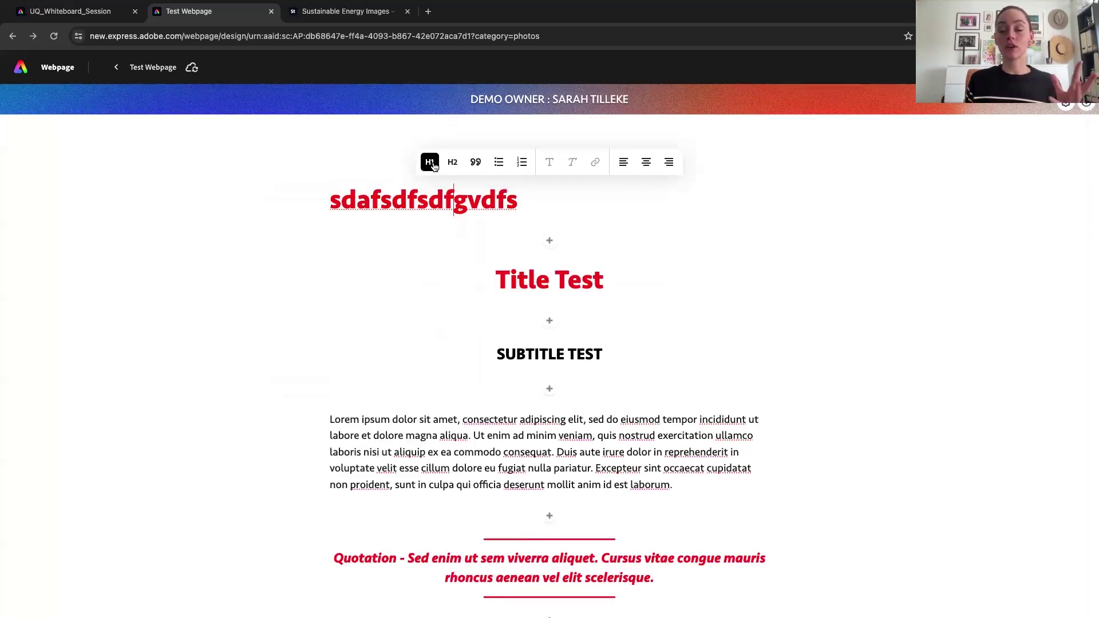
click(452, 162)
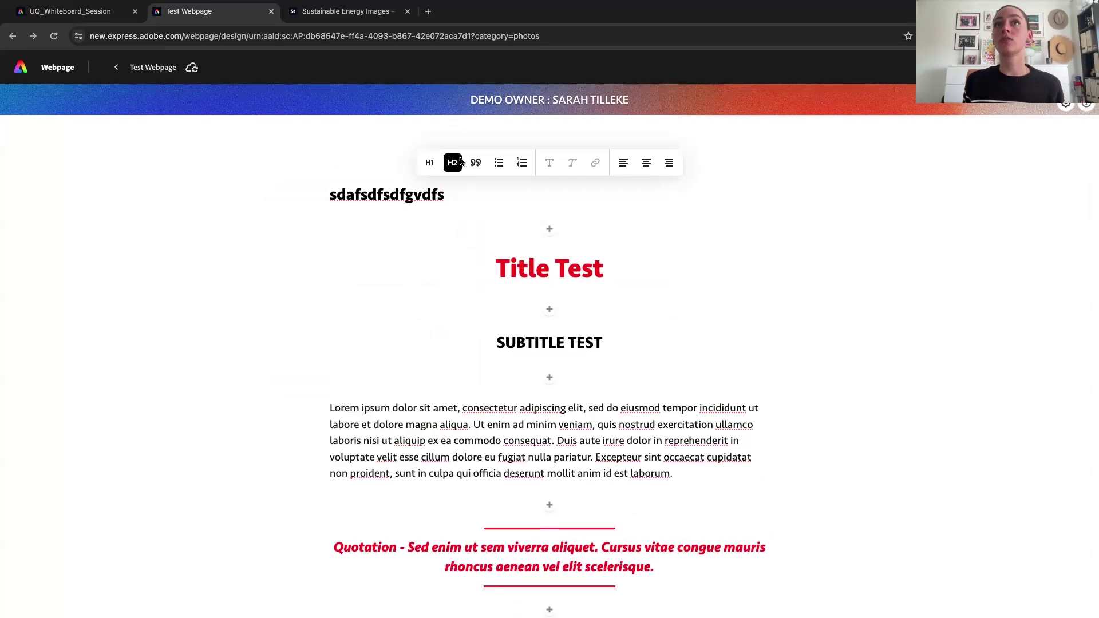
click(475, 162)
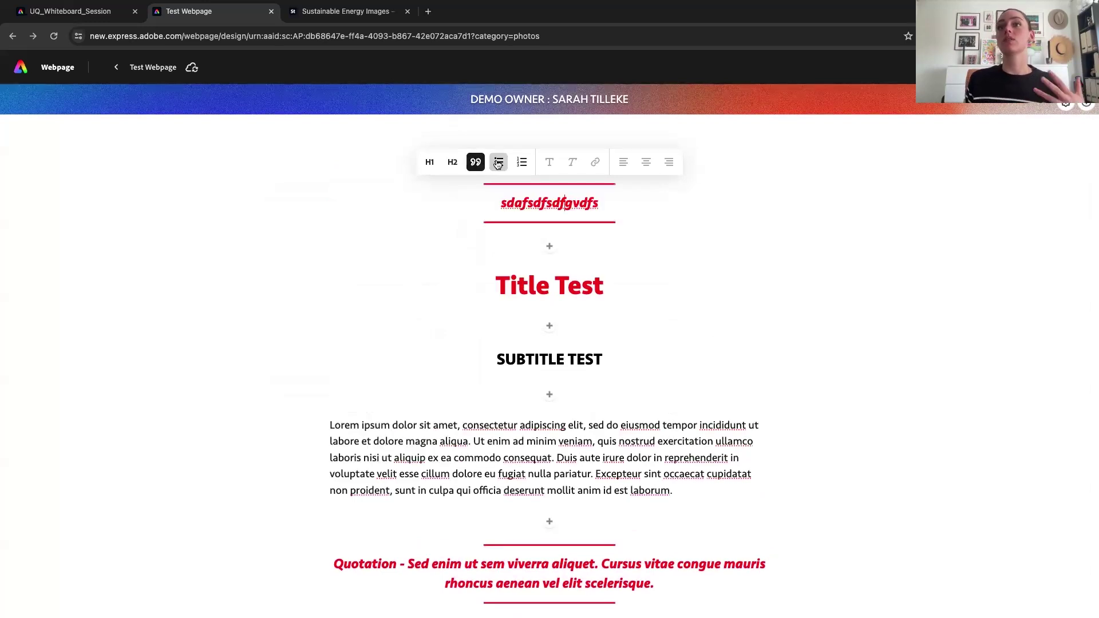
click(498, 163)
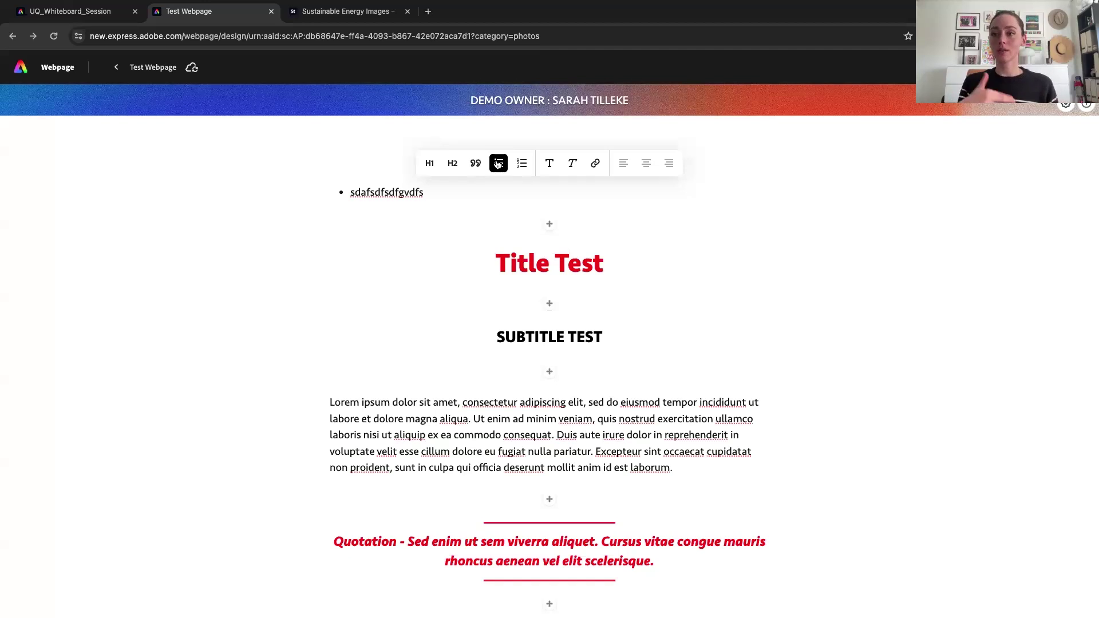
click(739, 229)
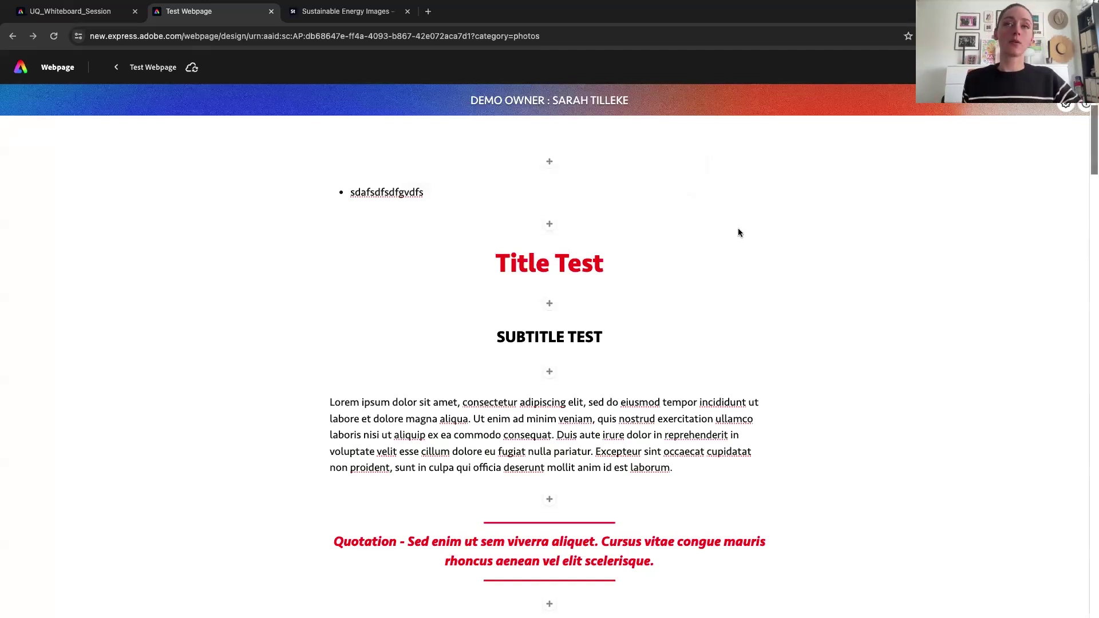
- Undo the style changes and the insertion of the sample text block
key(ctrl+z)
key(ctrl+z)
key(ctrl+z)
key(ctrl+z)
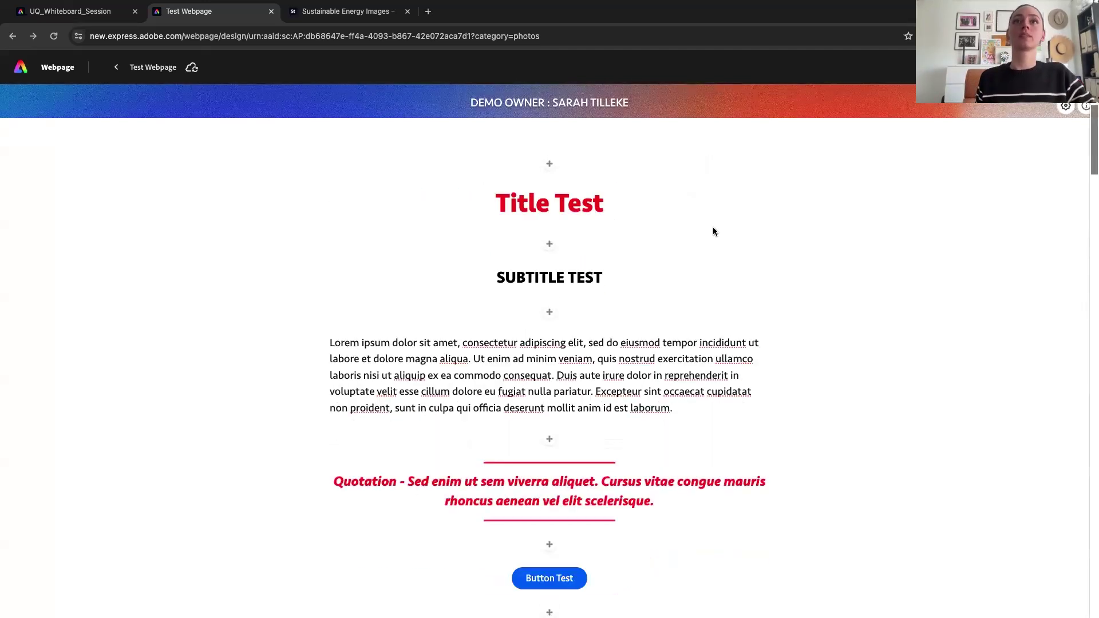
- Open the link on "Lorem ipsum dolor sit amet" in the paragraph above the large video, check its address and cancel
scroll(700, 240, down, 6)
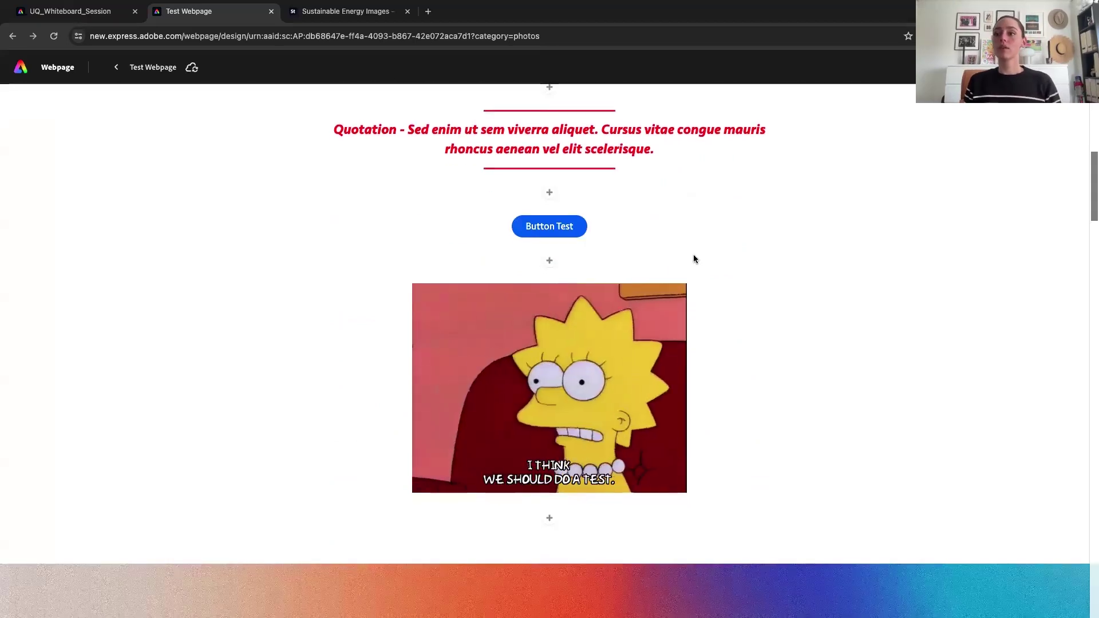
scroll(696, 256, down, 1)
scroll(687, 249, up, 5)
scroll(702, 234, down, 8)
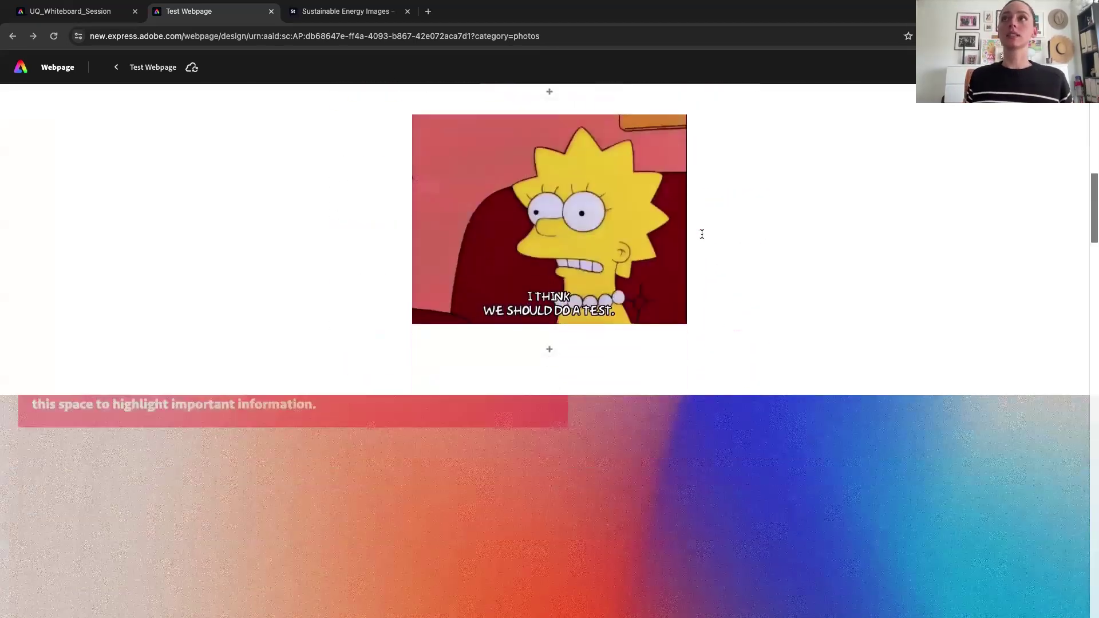
scroll(702, 234, down, 20)
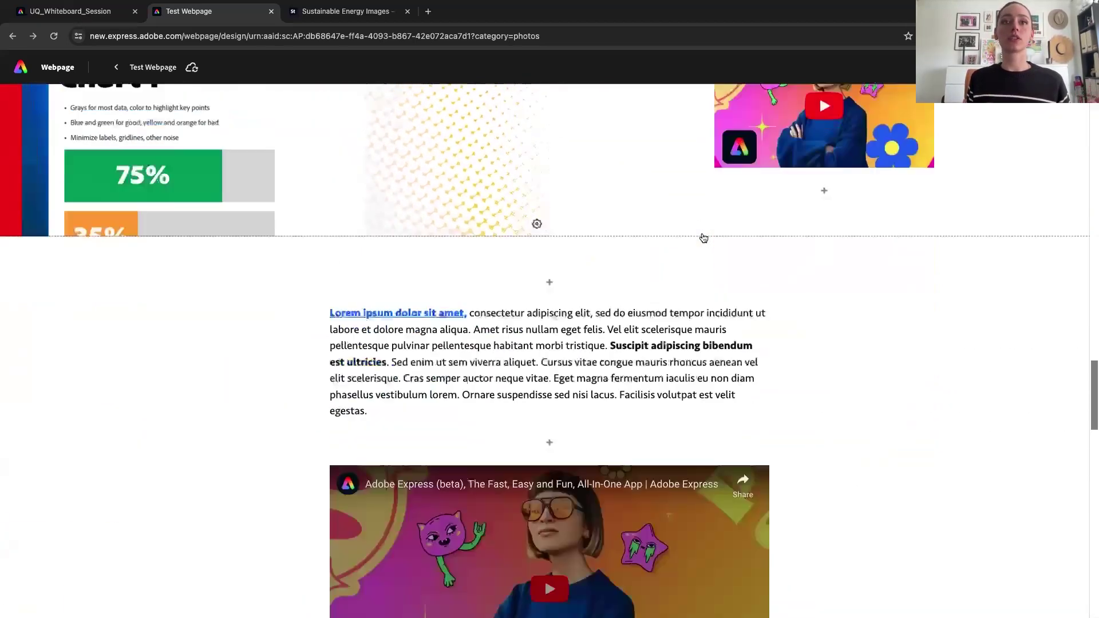
scroll(704, 238, down, 3)
scroll(704, 238, up, 1)
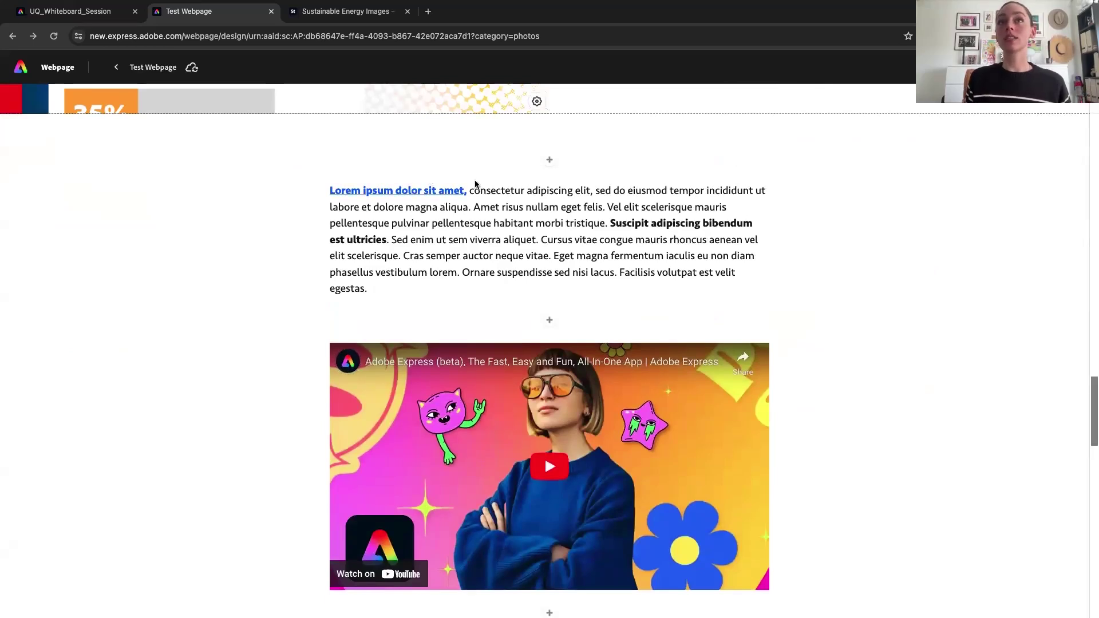
drag(468, 189, 372, 185)
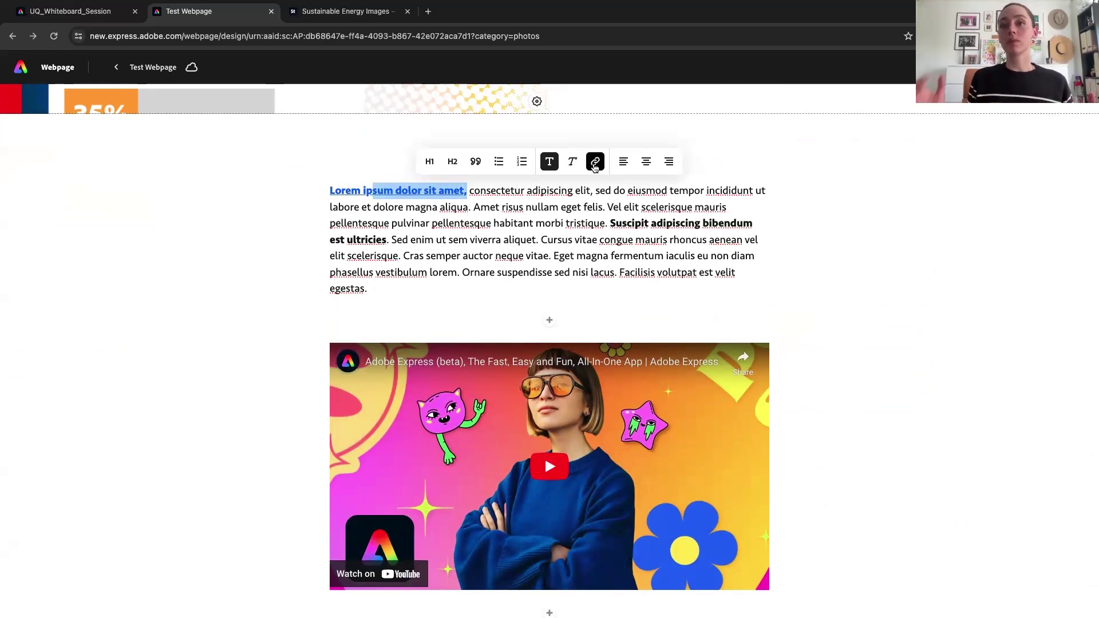
click(594, 166)
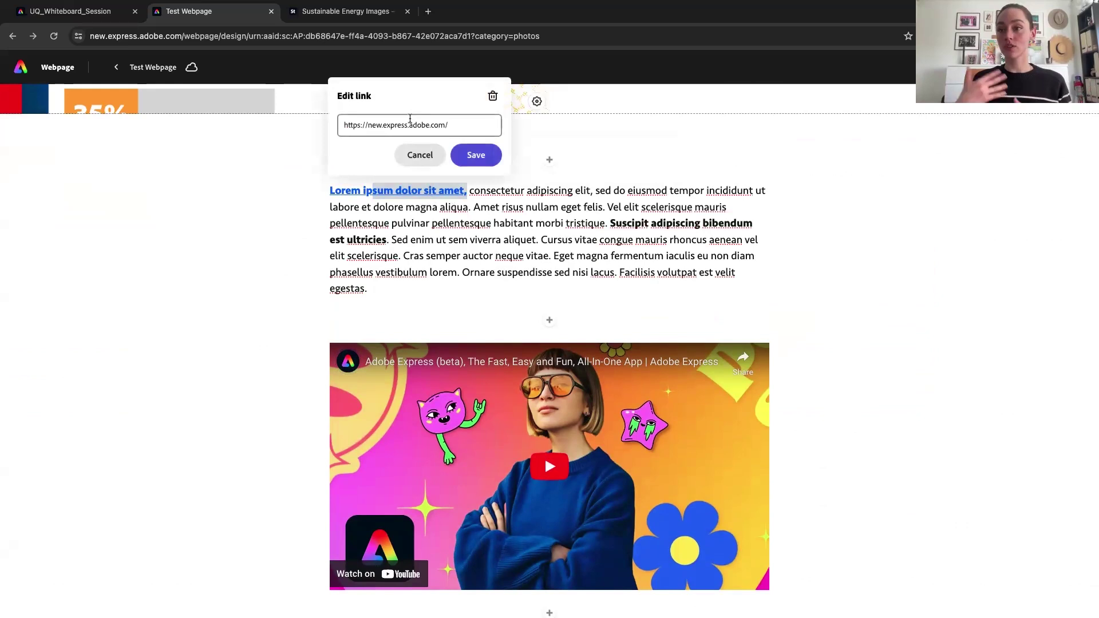
click(420, 155)
- Look over the embedded video and Picture Collage Example sections, and return to the upper part of the webpage
scroll(498, 254, down, 2)
scroll(498, 255, down, 20)
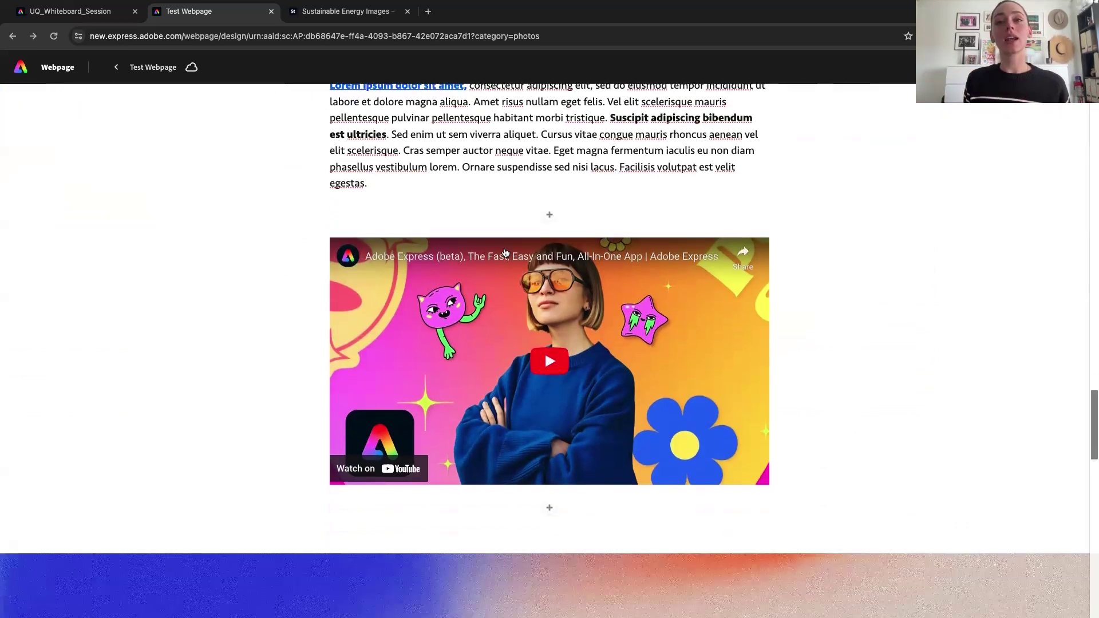
scroll(515, 240, down, 10)
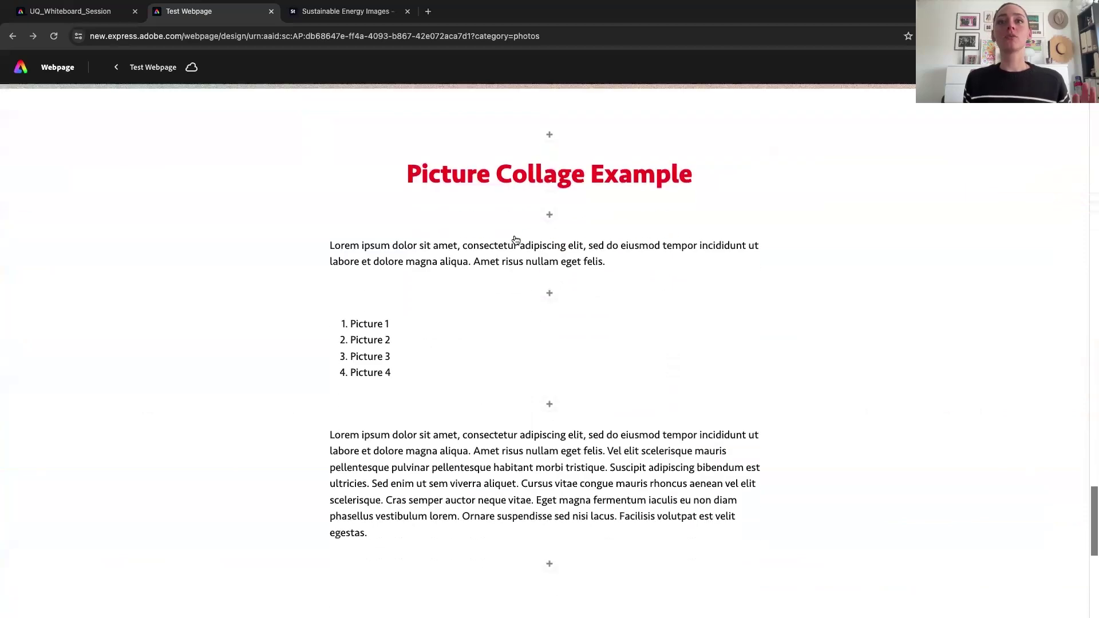
scroll(514, 239, up, 8)
scroll(514, 240, down, 10)
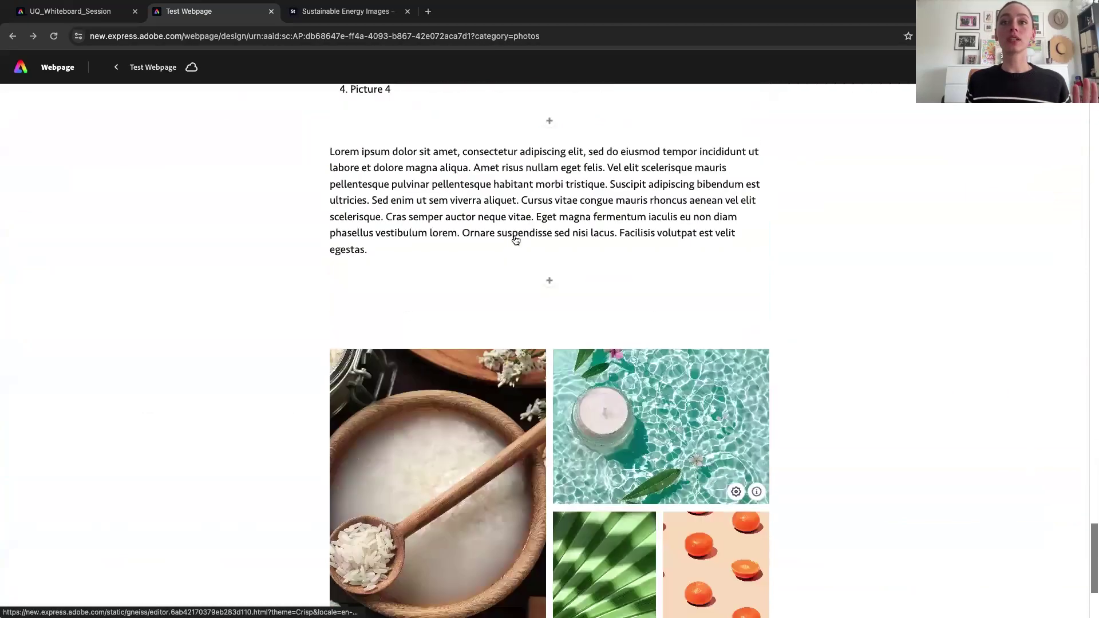
scroll(515, 240, up, 7)
scroll(515, 239, up, 20)
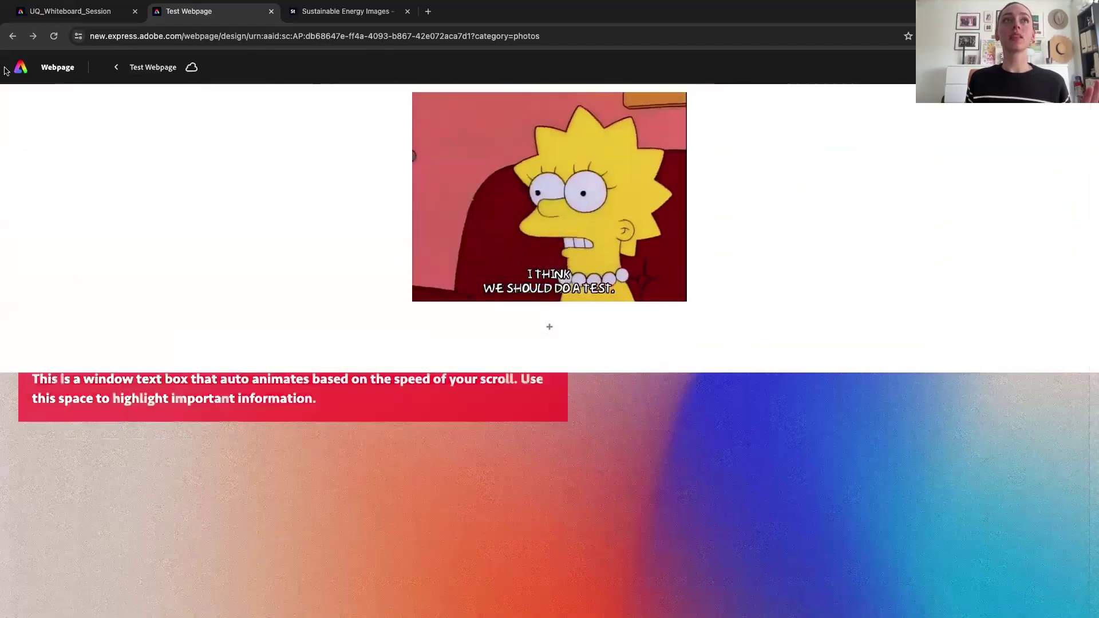
- Leave the webpage for the Adobe Express home page and switch to the 2023 annual report in Acrobat
click(21, 68)
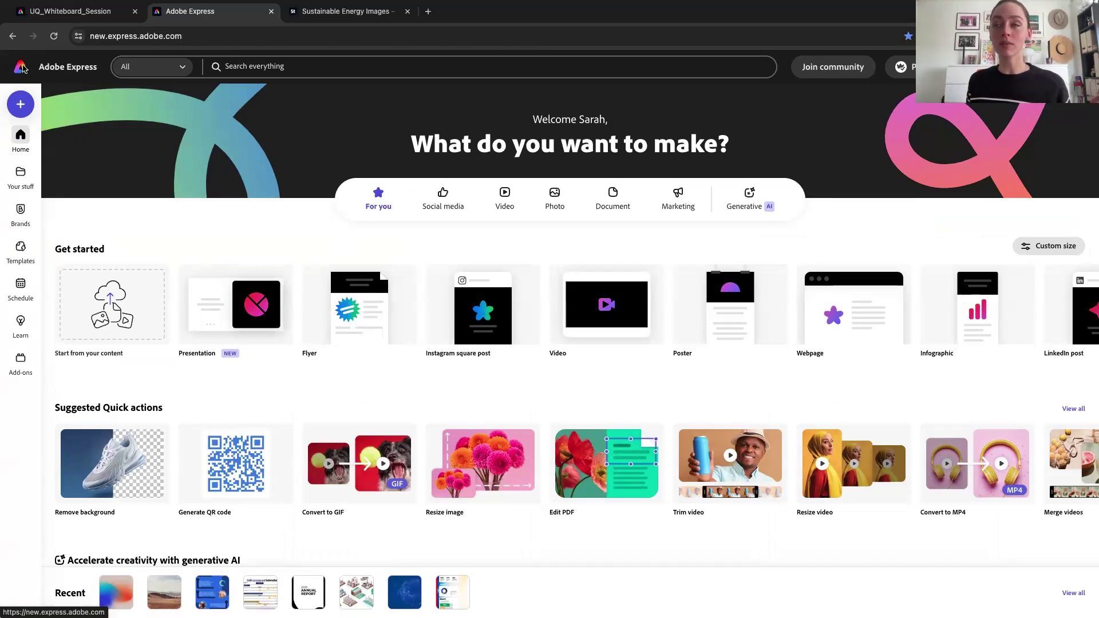
key(ctrl+Left)
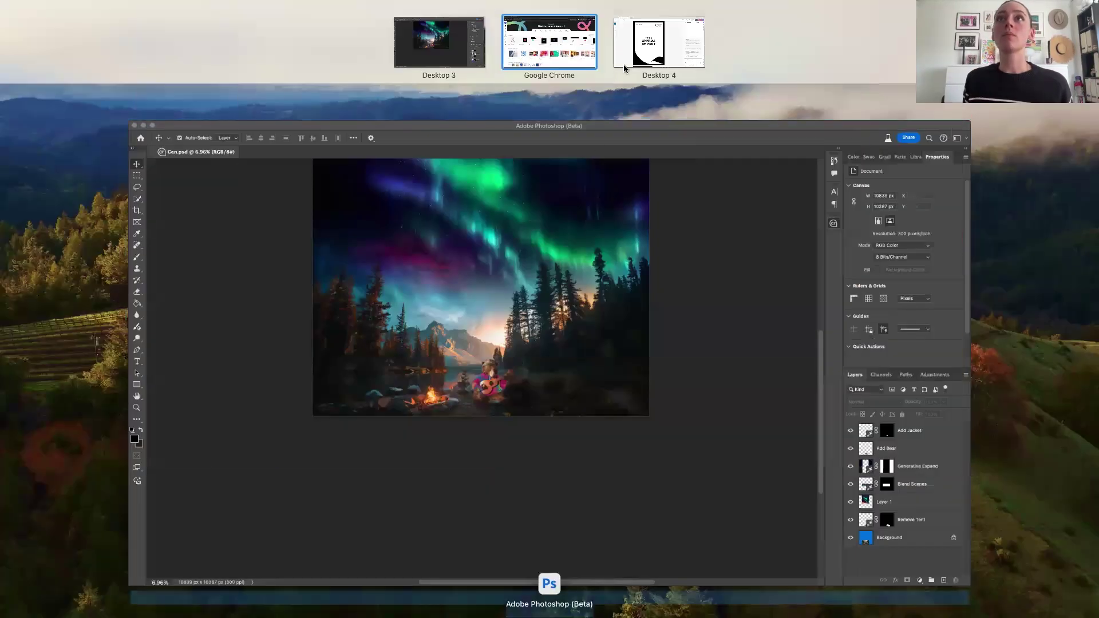
click(638, 50)
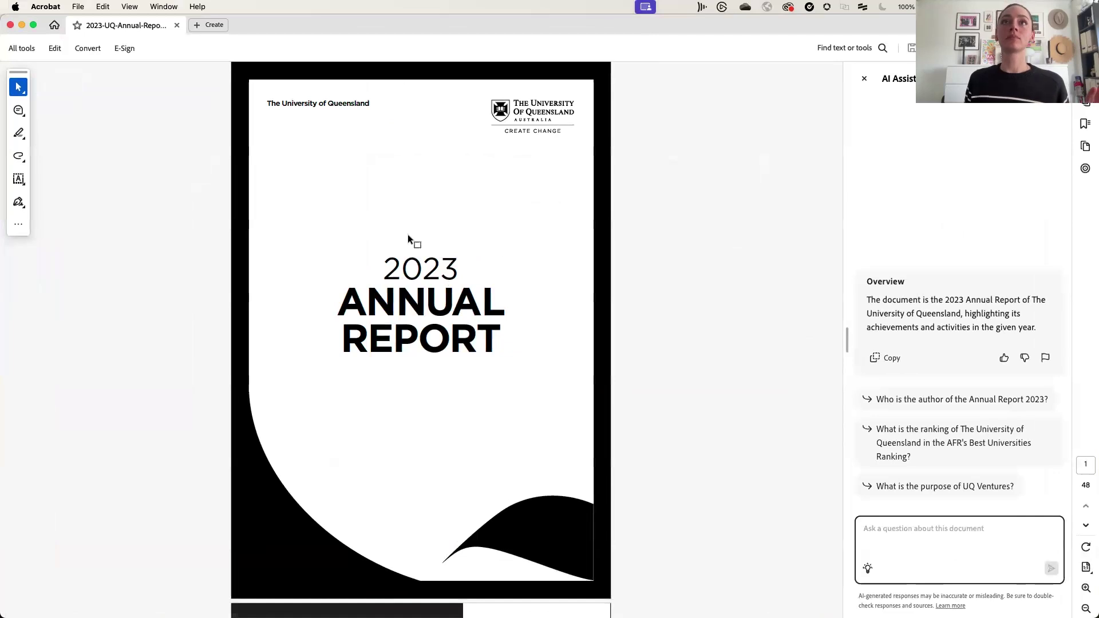
- Browse the annual report to its second page and open the PDF editing tools
scroll(400, 254, down, 2)
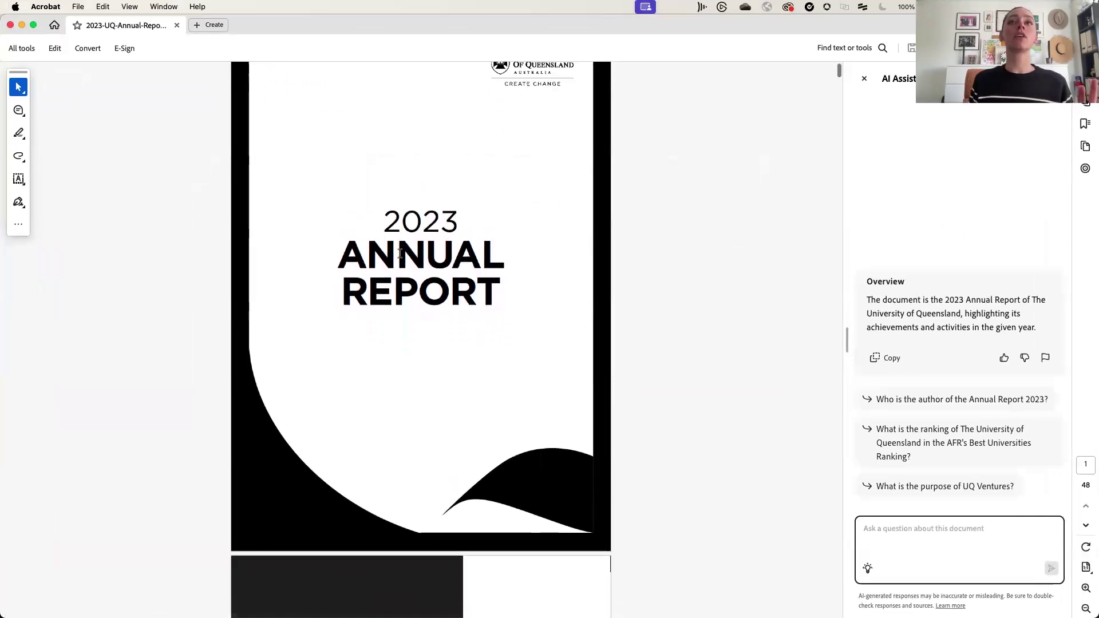
scroll(399, 253, up, 2)
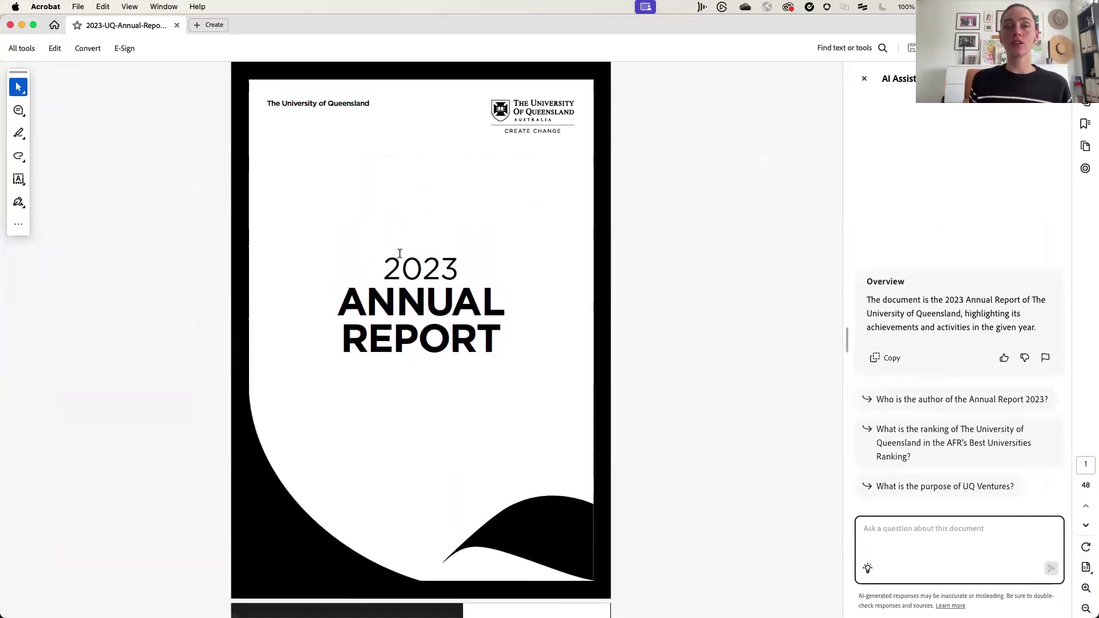
scroll(399, 254, down, 5)
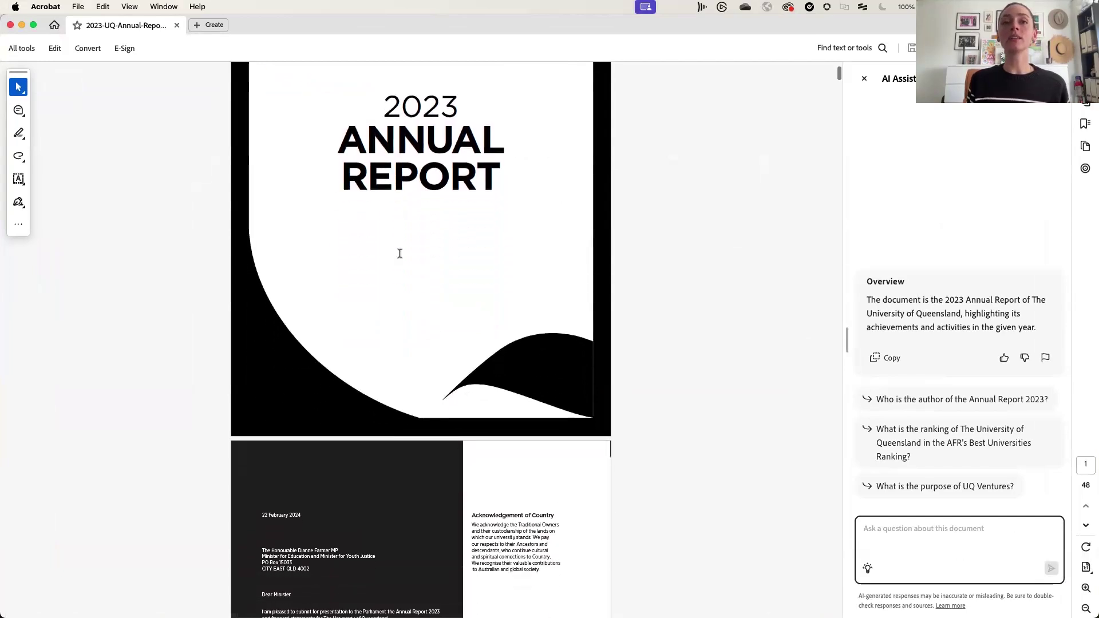
scroll(400, 253, down, 10)
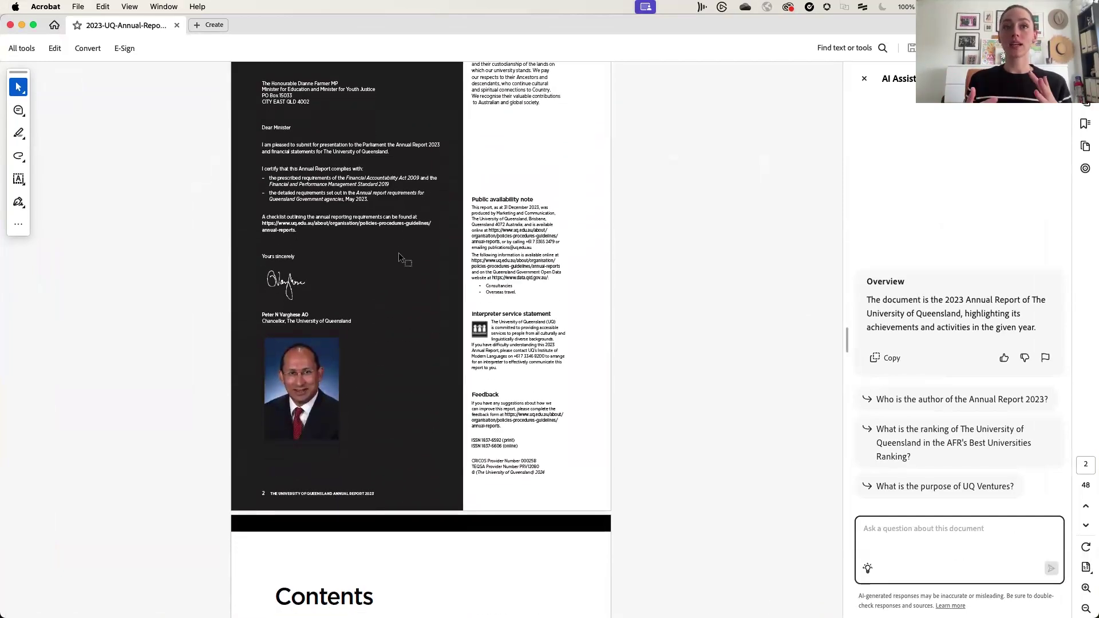
text(v)
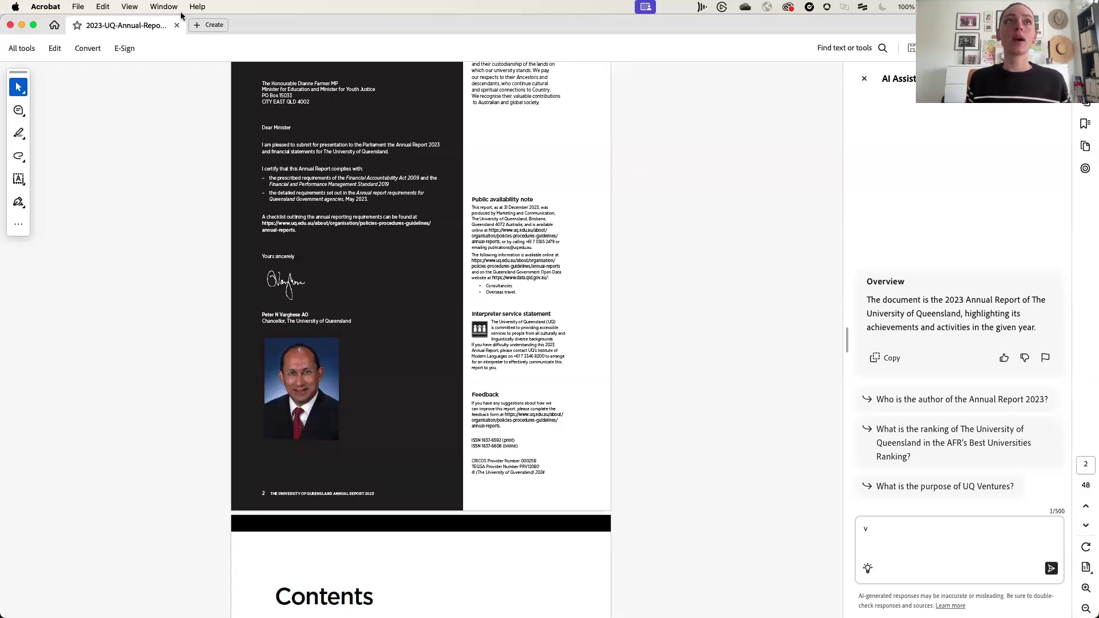
click(54, 48)
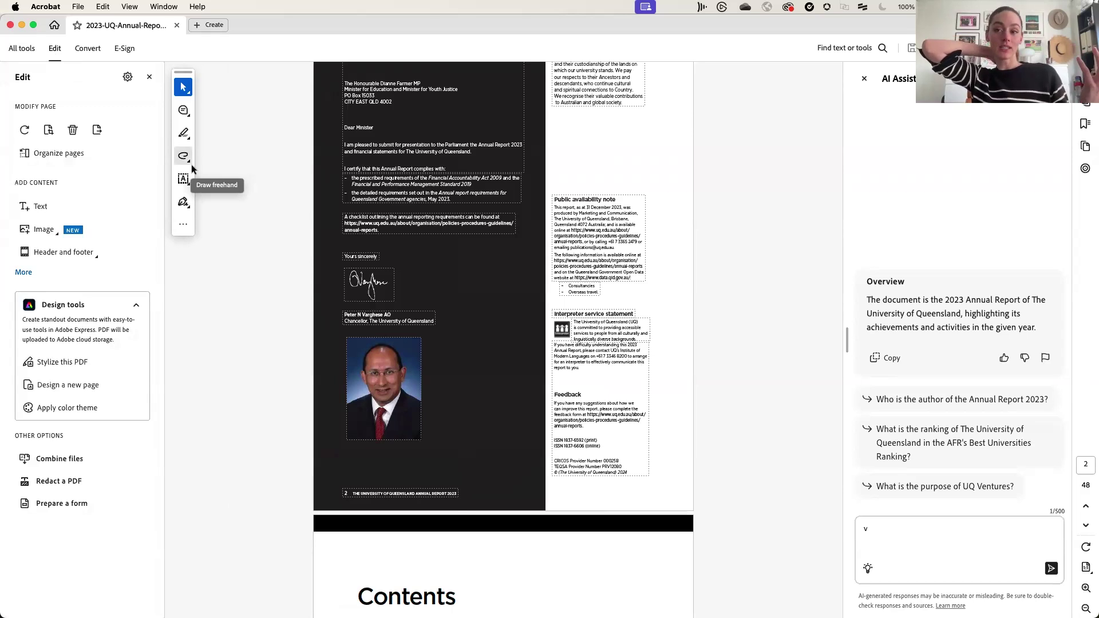
- Look over page 2 of the annual report and open the PDF in Adobe Express with Stylize this PDF
scroll(365, 215, up, 8)
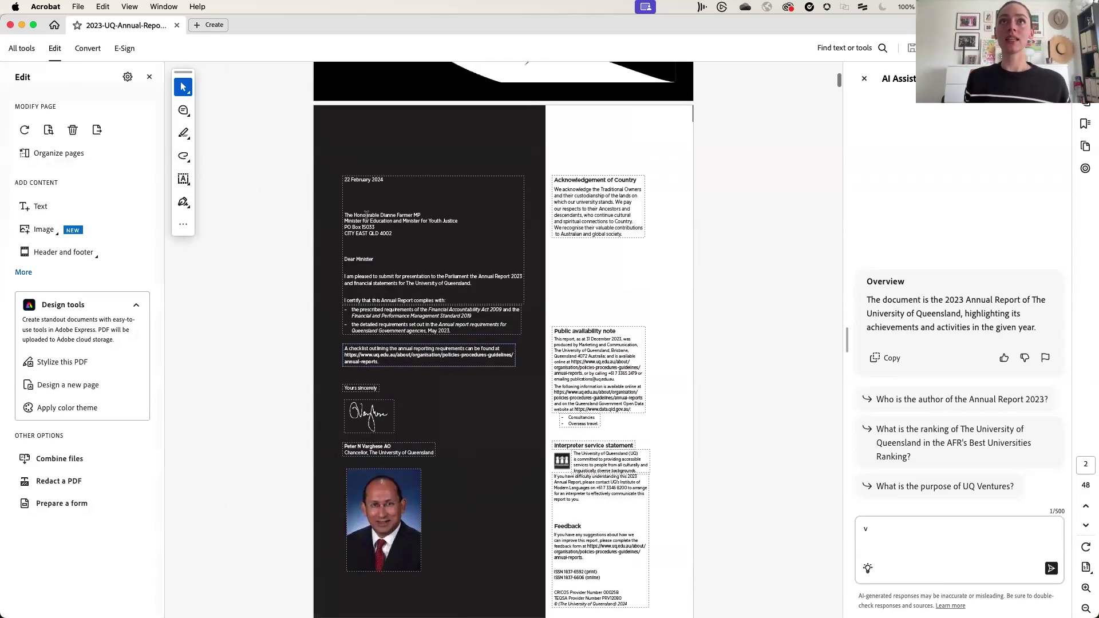
scroll(366, 216, down, 8)
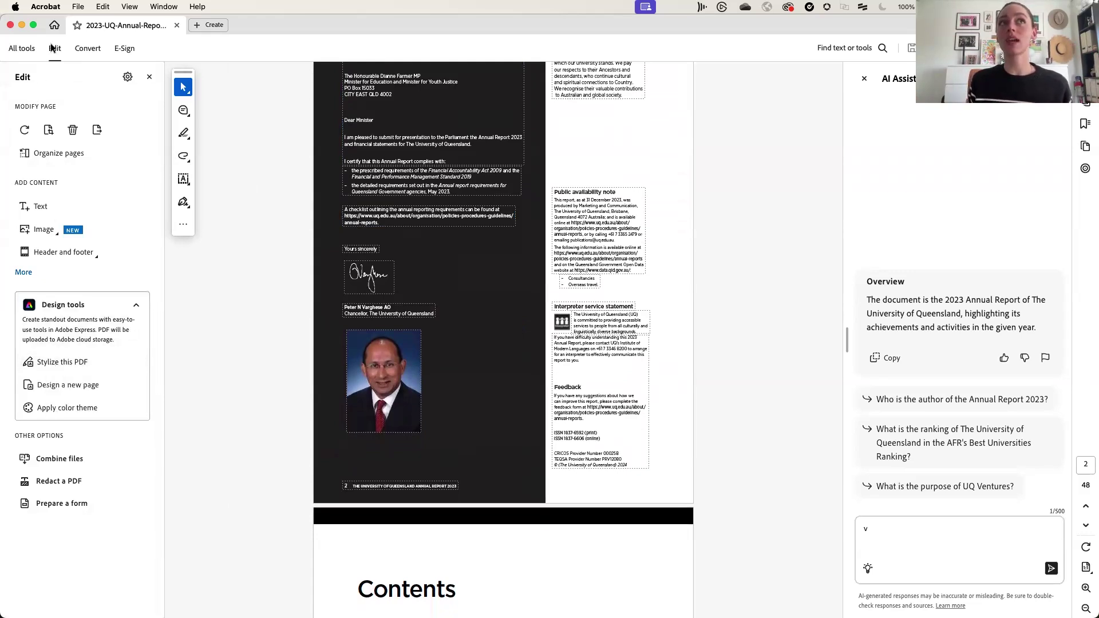
click(46, 362)
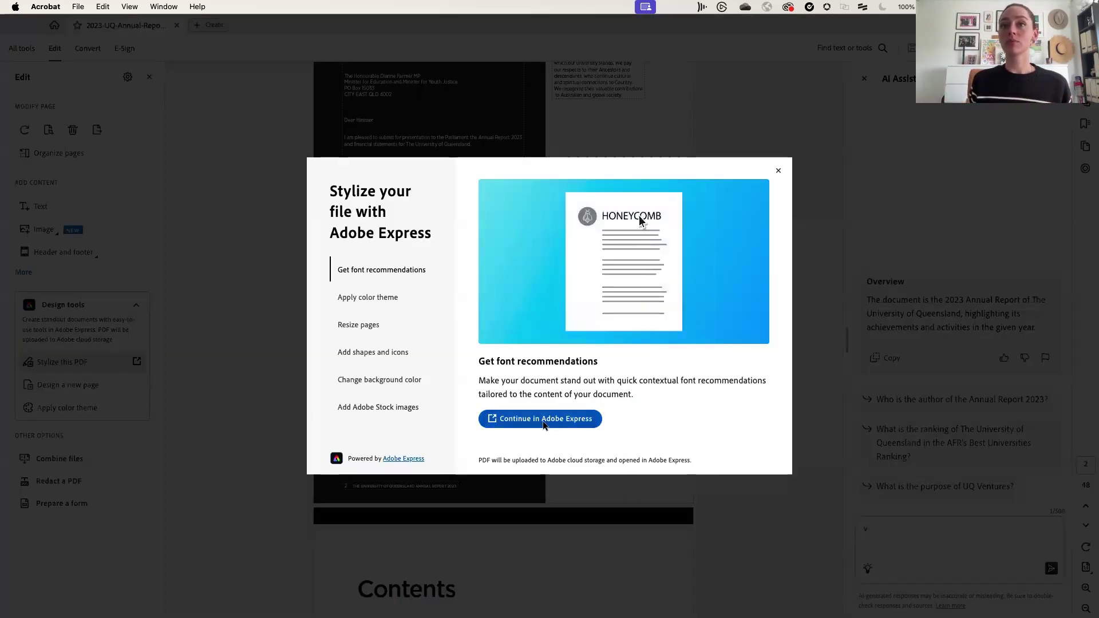
click(541, 420)
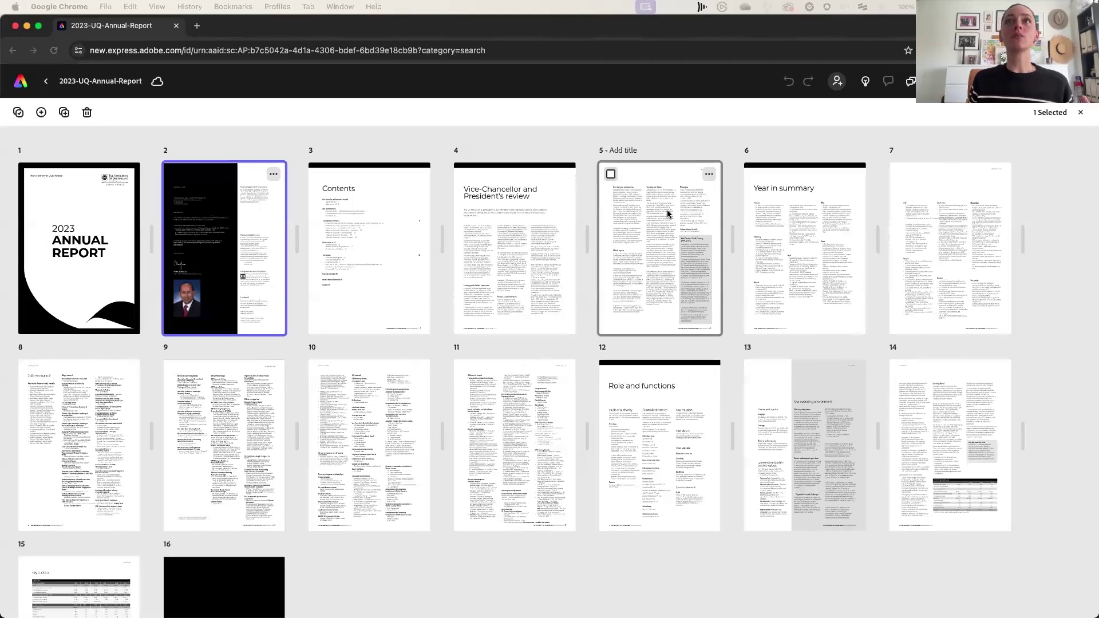
- Switch back to Acrobat and replace the portrait photo on page 2 with images.jpg from the Desktop
key(ctrl+Up)
click(352, 199)
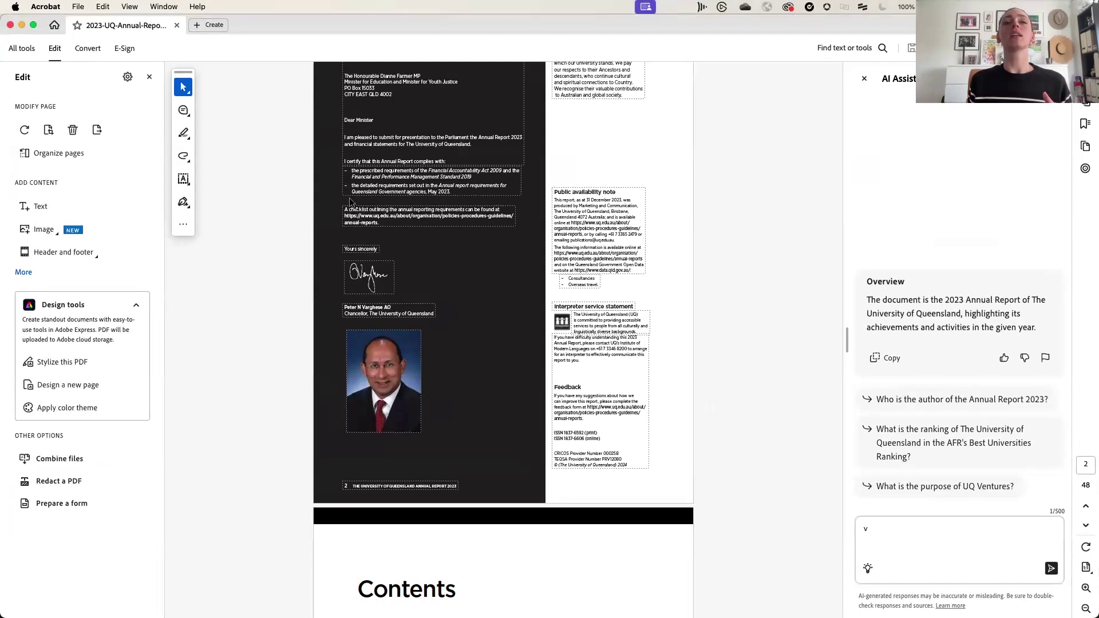
scroll(430, 275, up, 2)
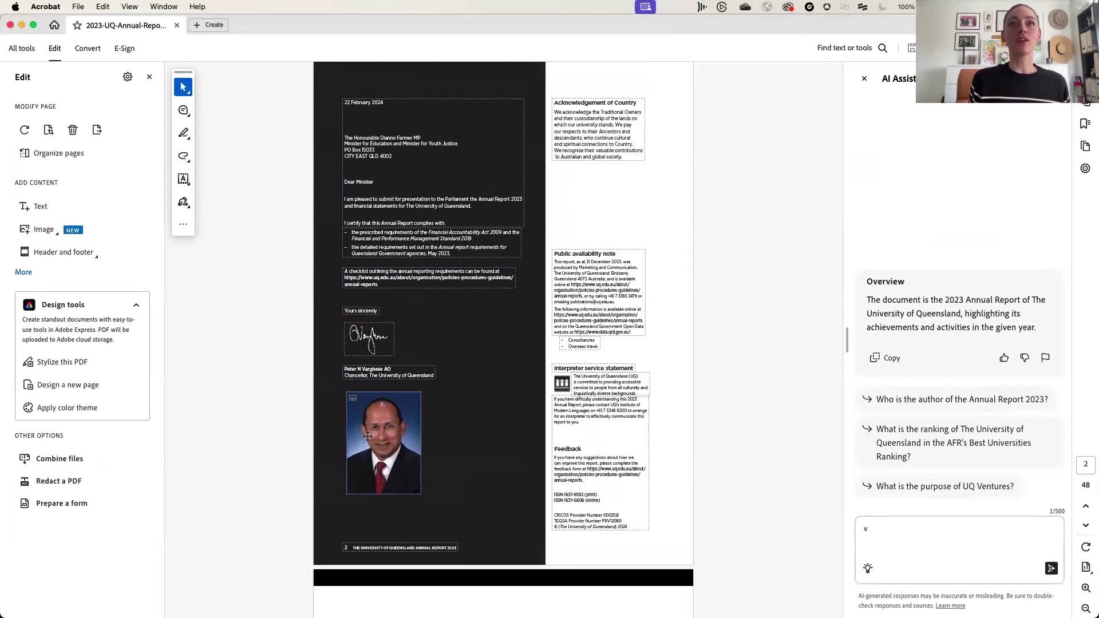
scroll(338, 432, down, 1)
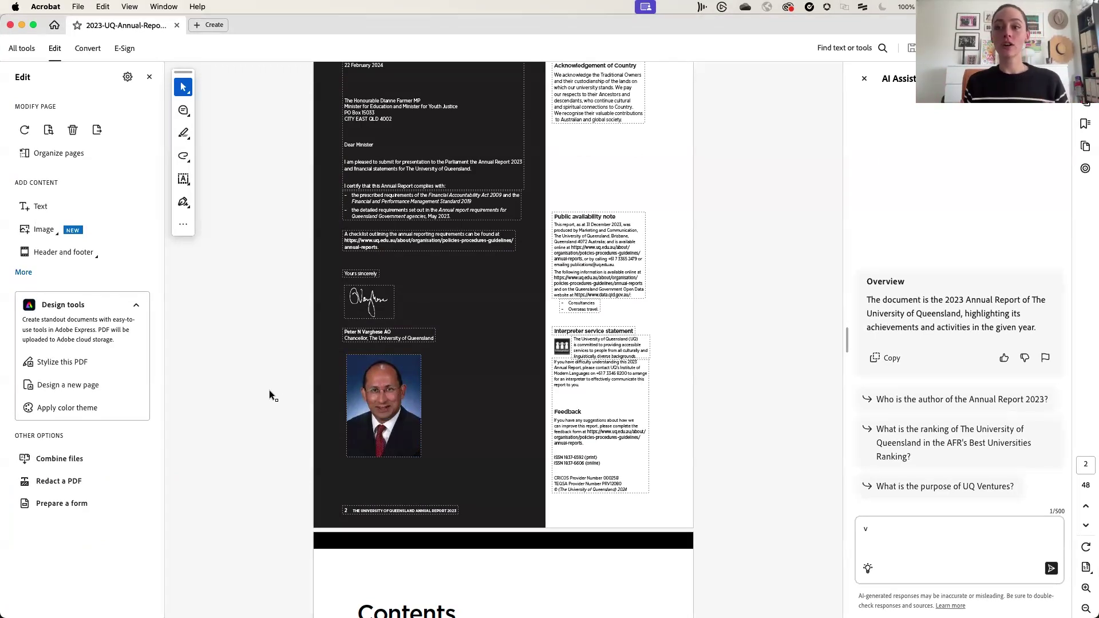
click(405, 383)
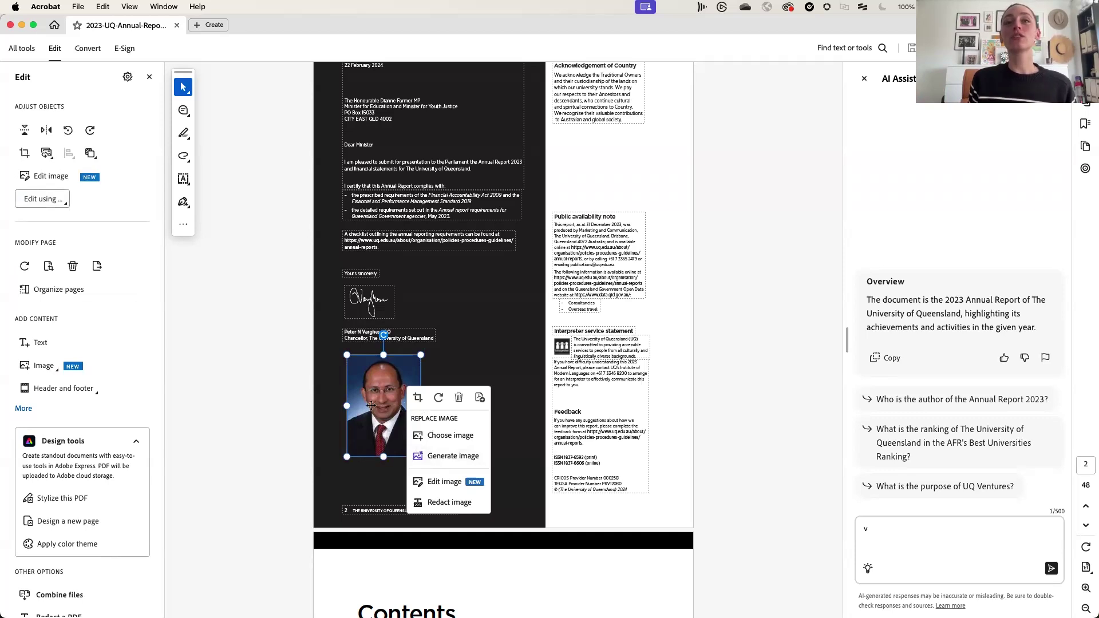
click(433, 436)
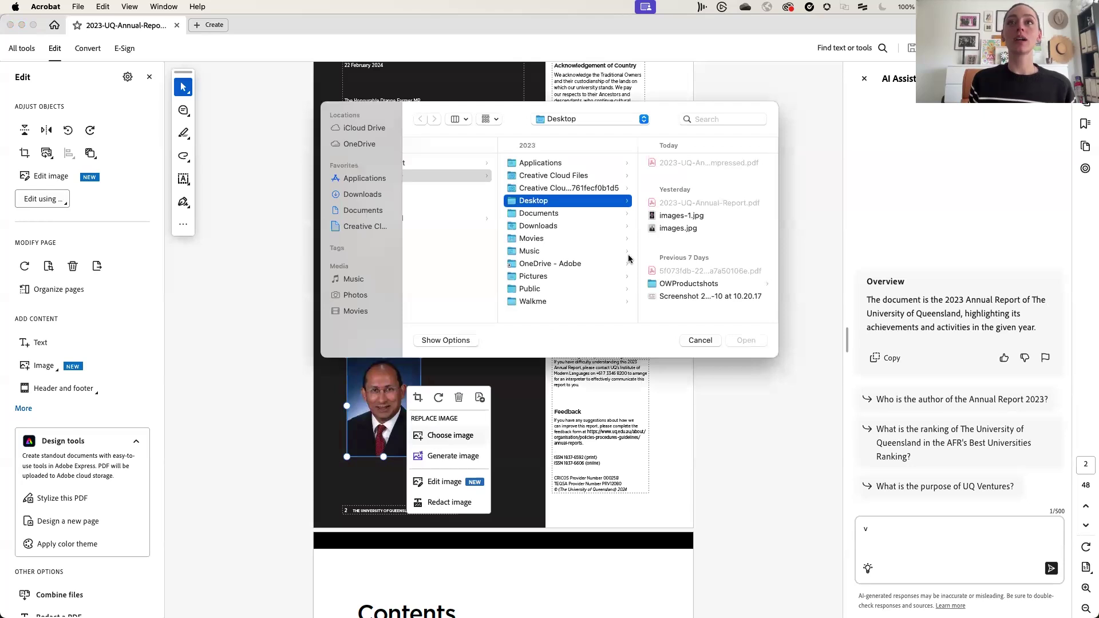
click(674, 229)
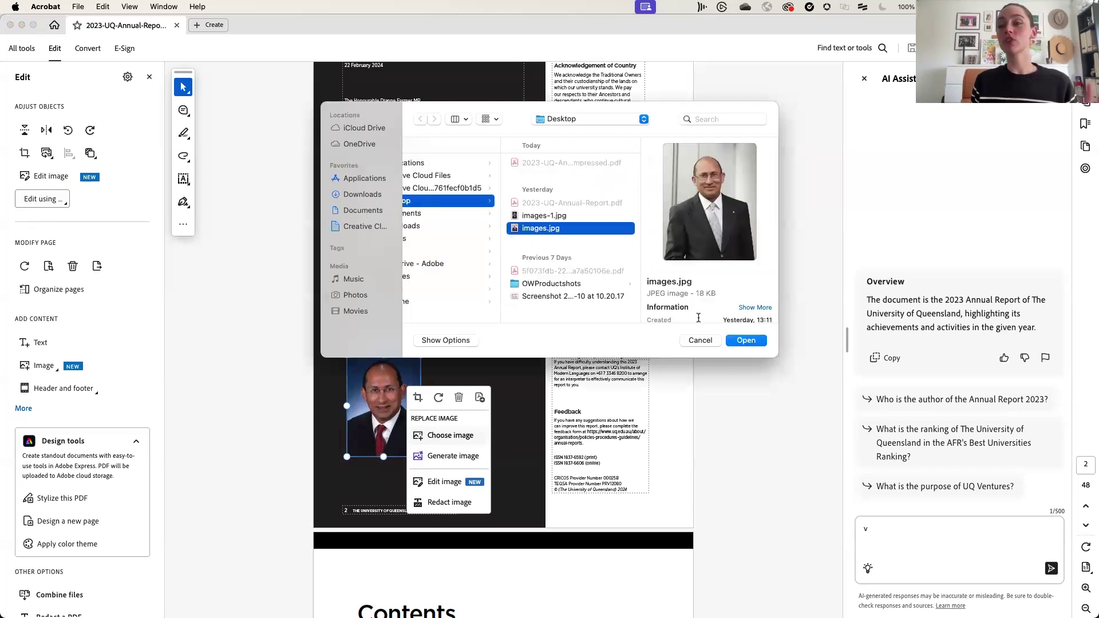
click(749, 340)
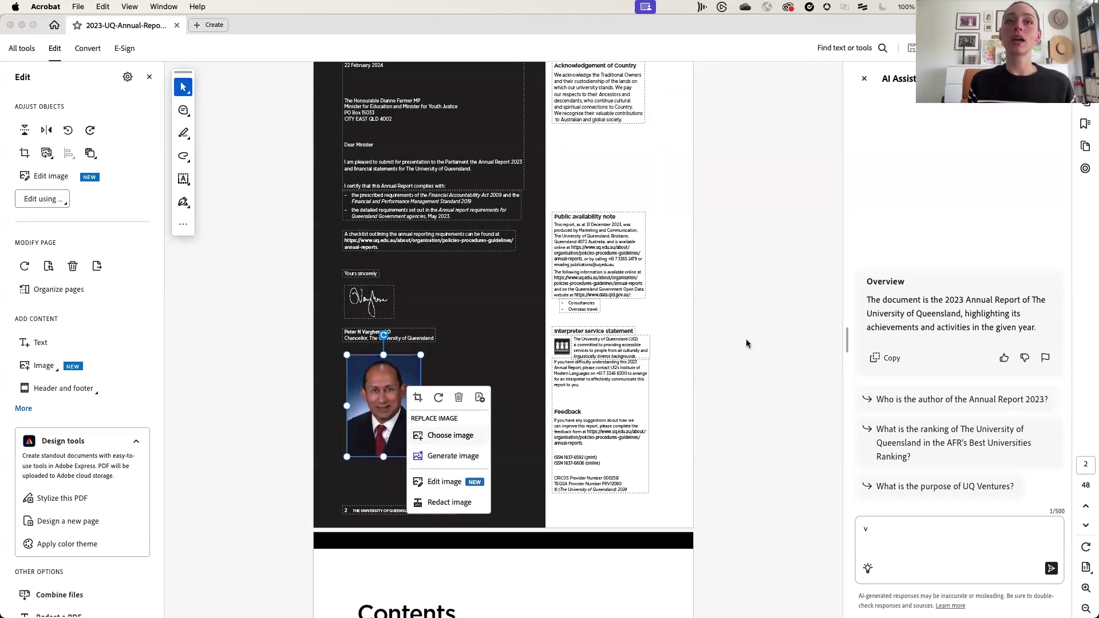
click(319, 369)
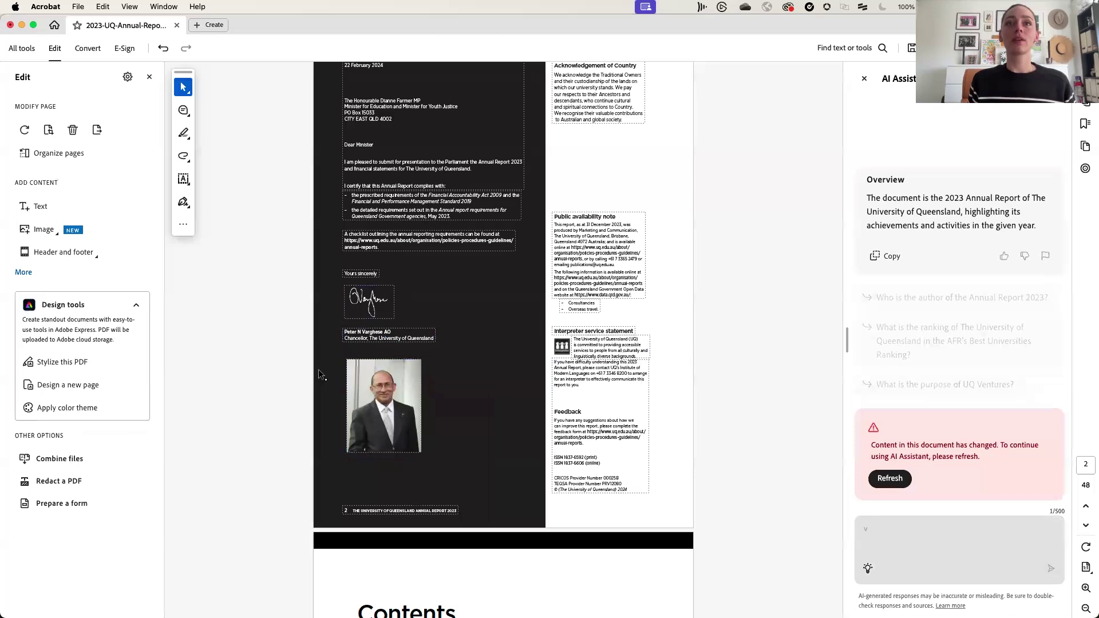
- Edit the portrait image with Generative fill, brushing over the tie and generating a "purple tie"
scroll(323, 380, up, 5)
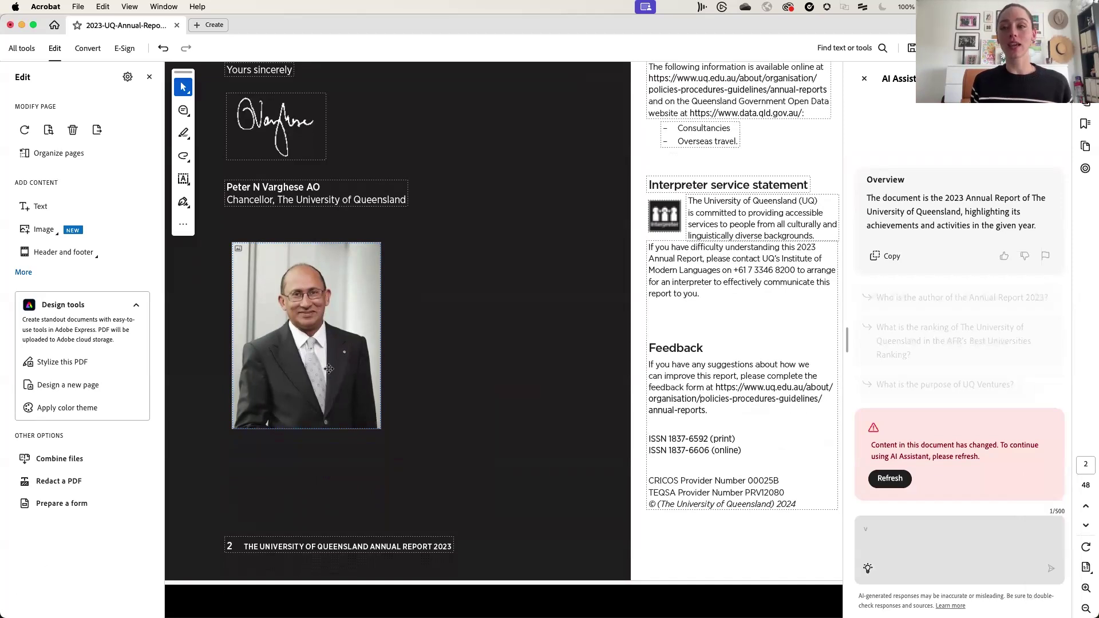
click(318, 326)
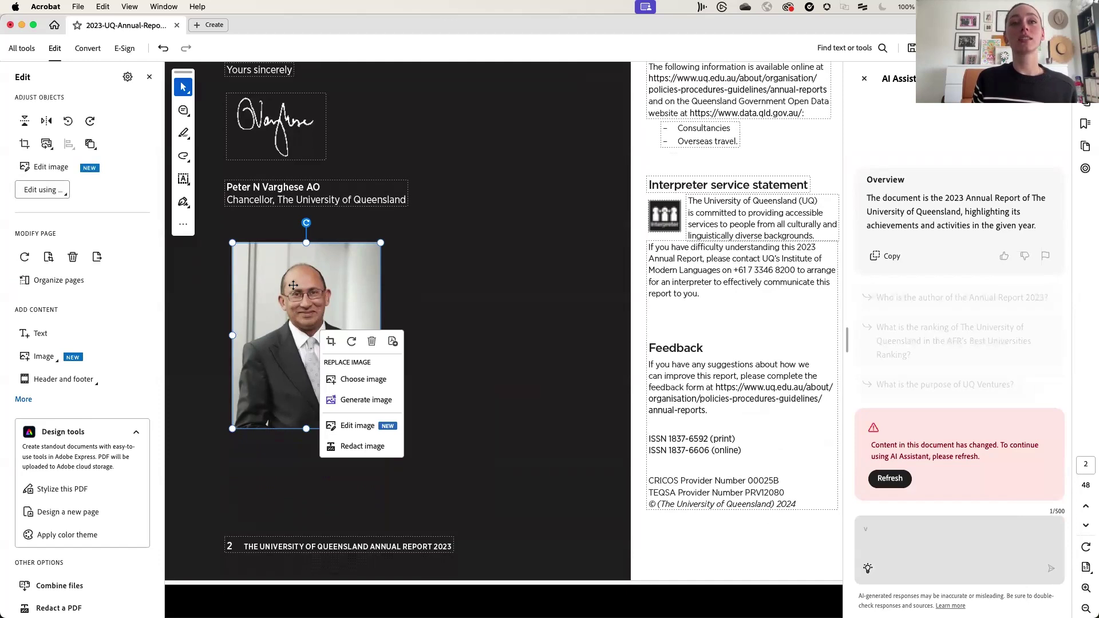
click(355, 425)
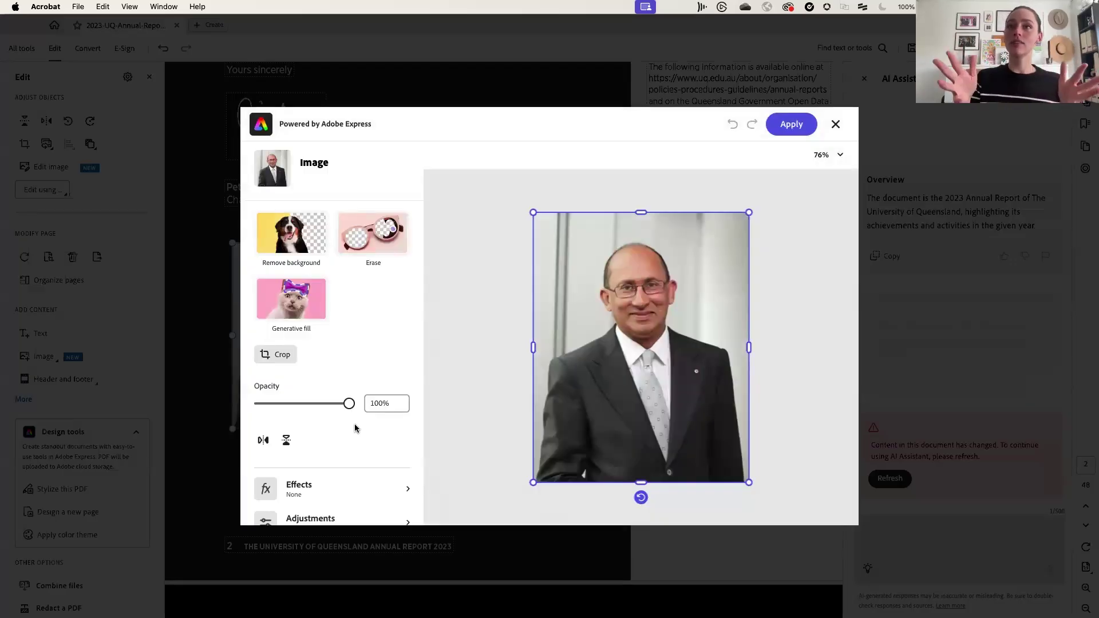
click(279, 291)
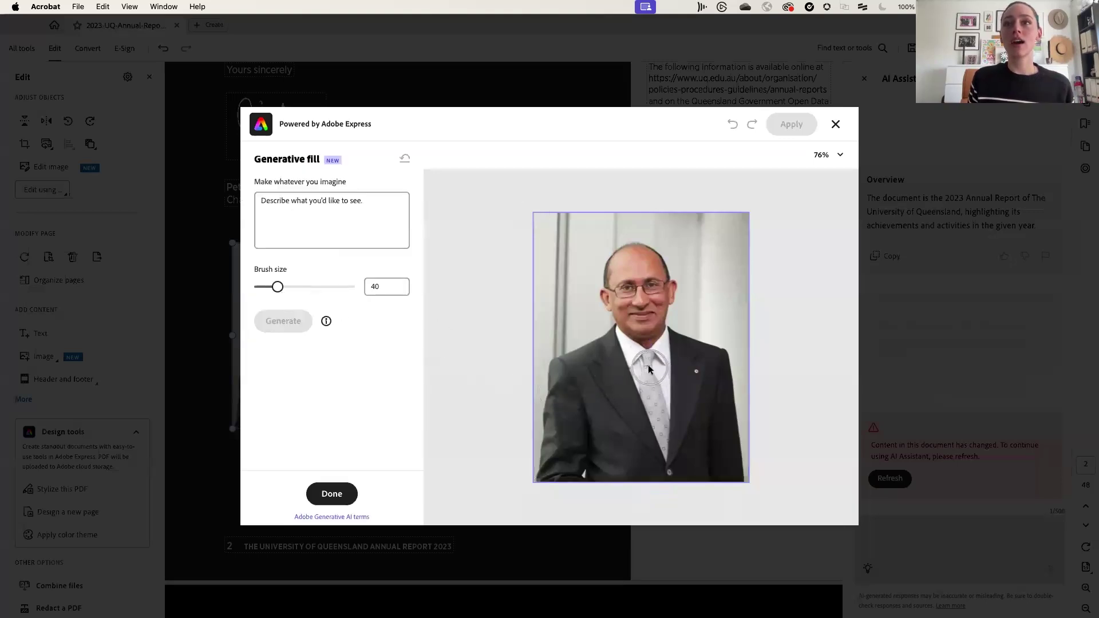
drag(648, 365, 658, 461)
click(335, 202)
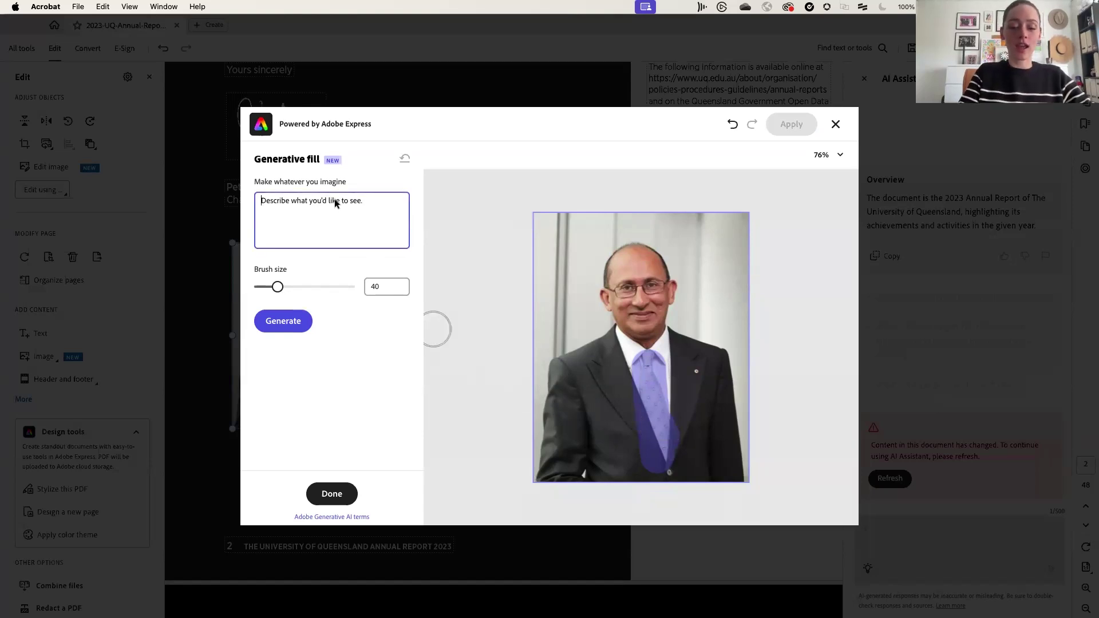
text(purple tie)
click(292, 323)
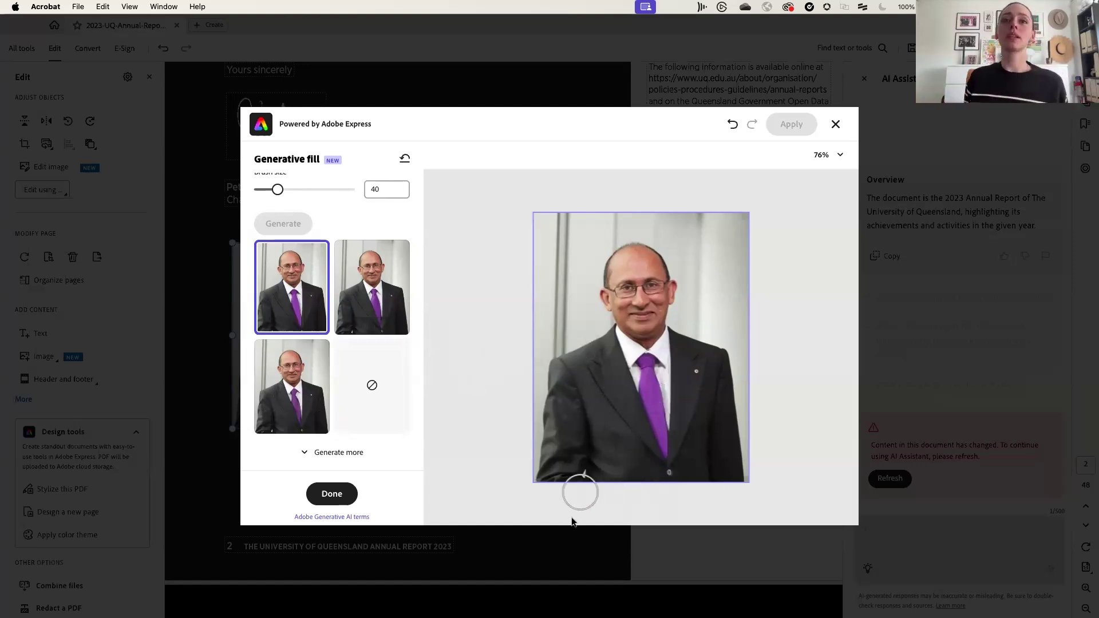
- Accept the first purple tie variation and apply the edited portrait to the PDF page
click(343, 495)
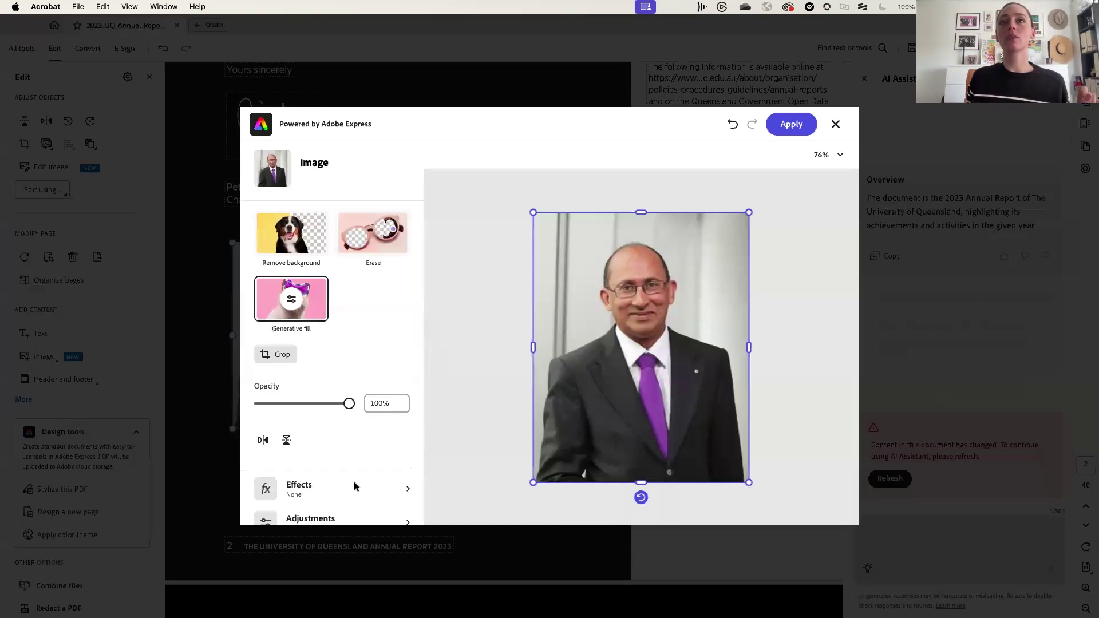
click(792, 124)
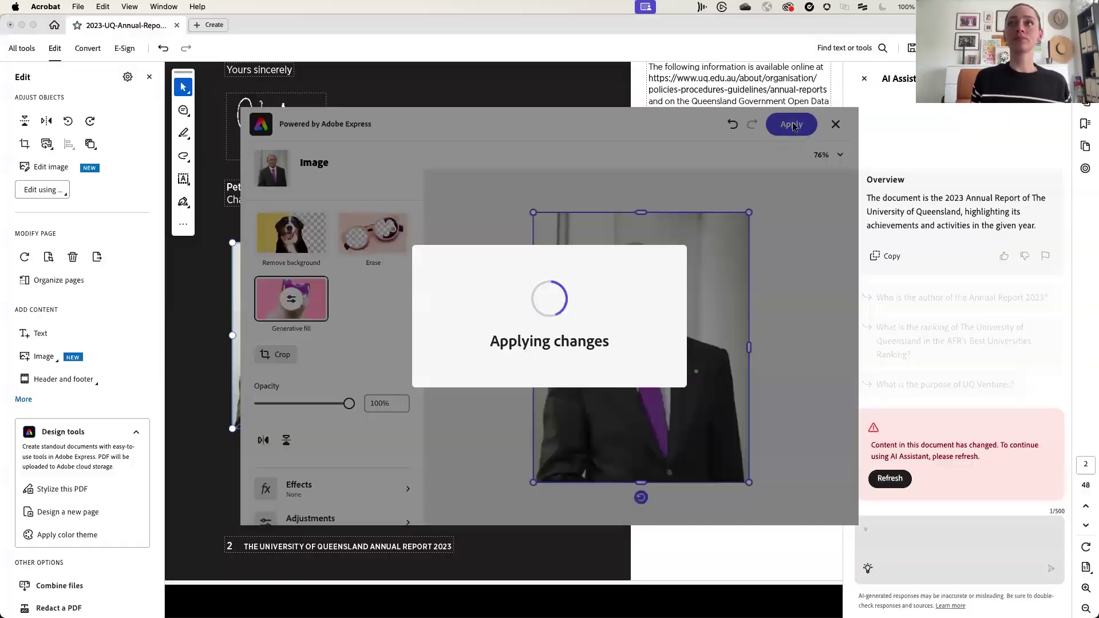
right_click(502, 267)
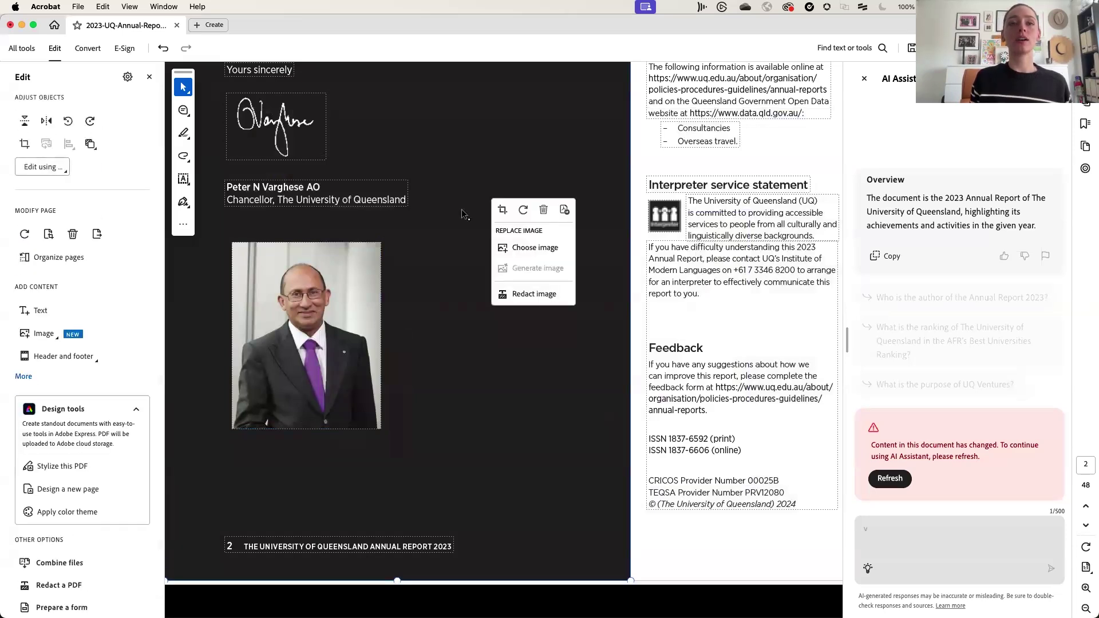
scroll(422, 280, up, 3)
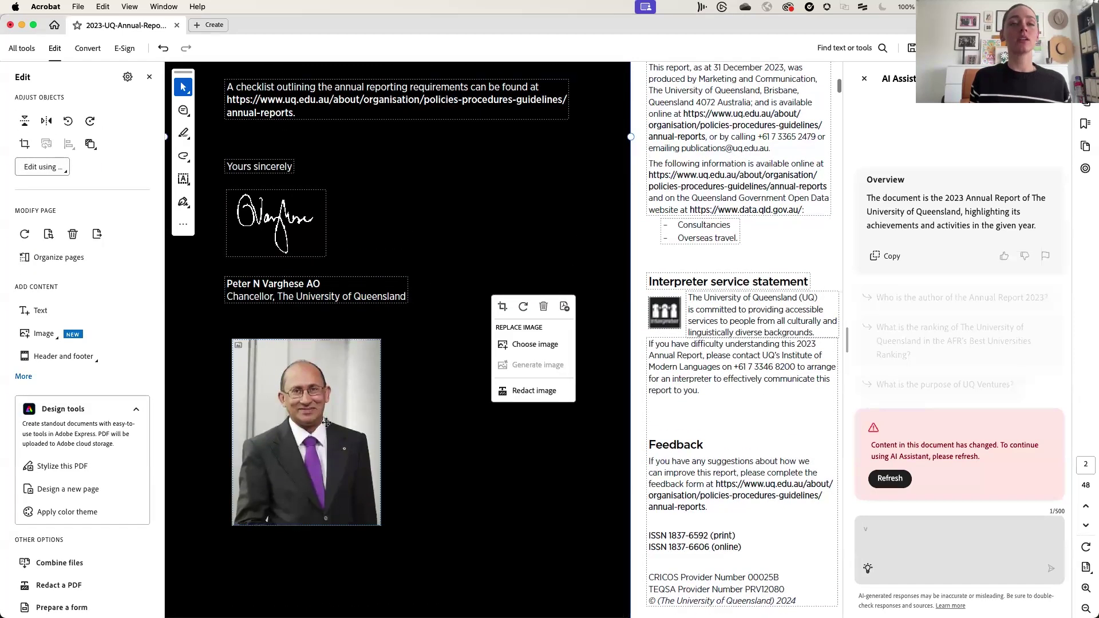
- Refresh the AI Assistant for the changed document and close the PDF editing tools
click(888, 479)
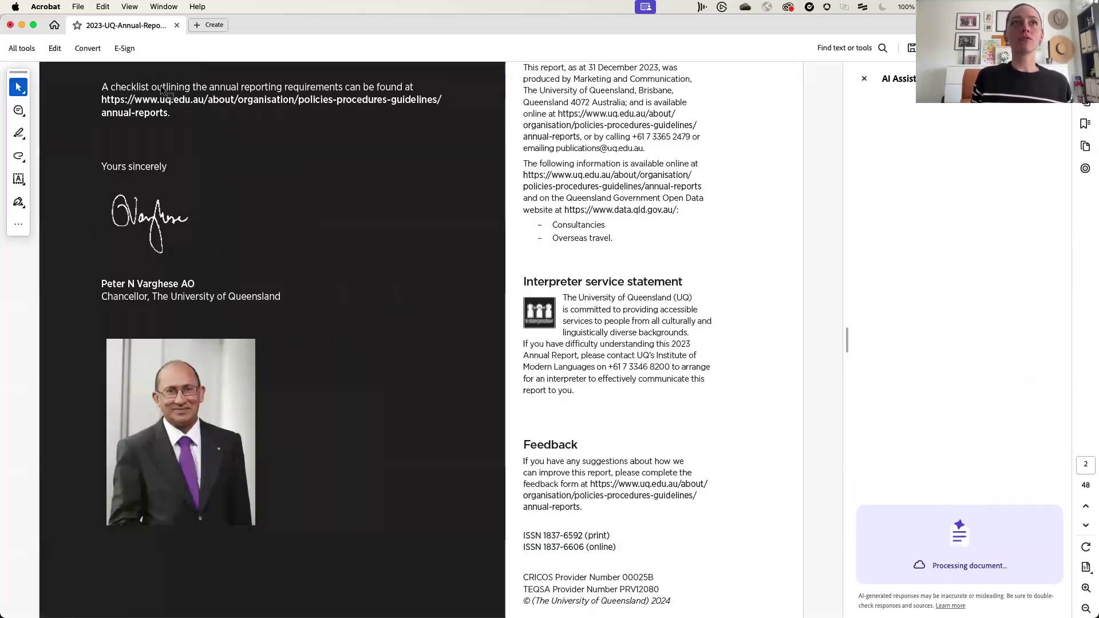
click(150, 77)
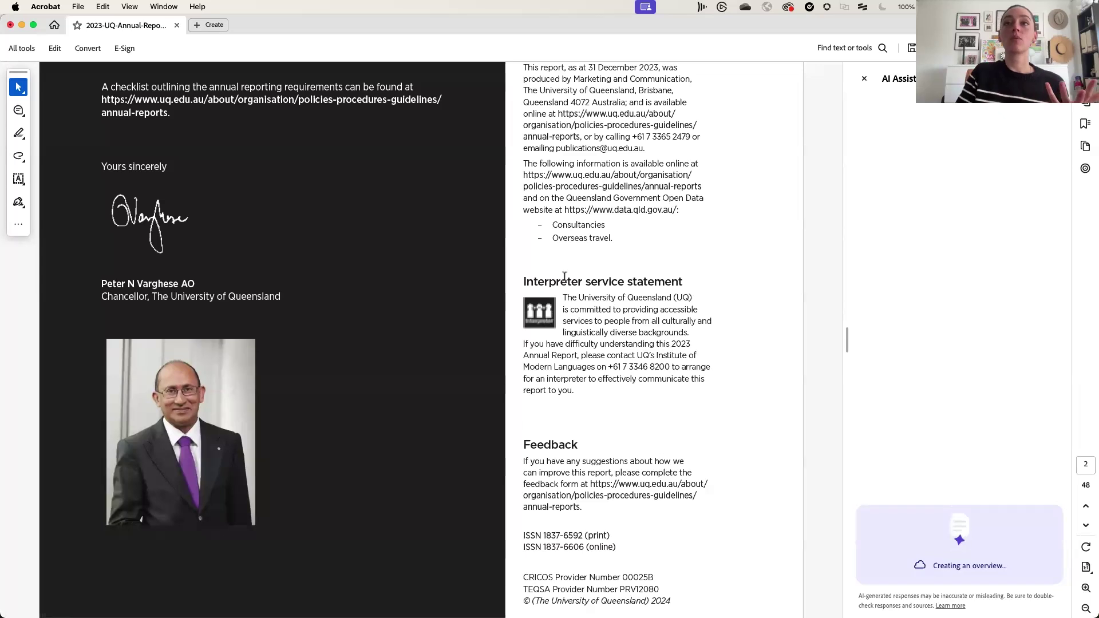
scroll(565, 276, down, 4)
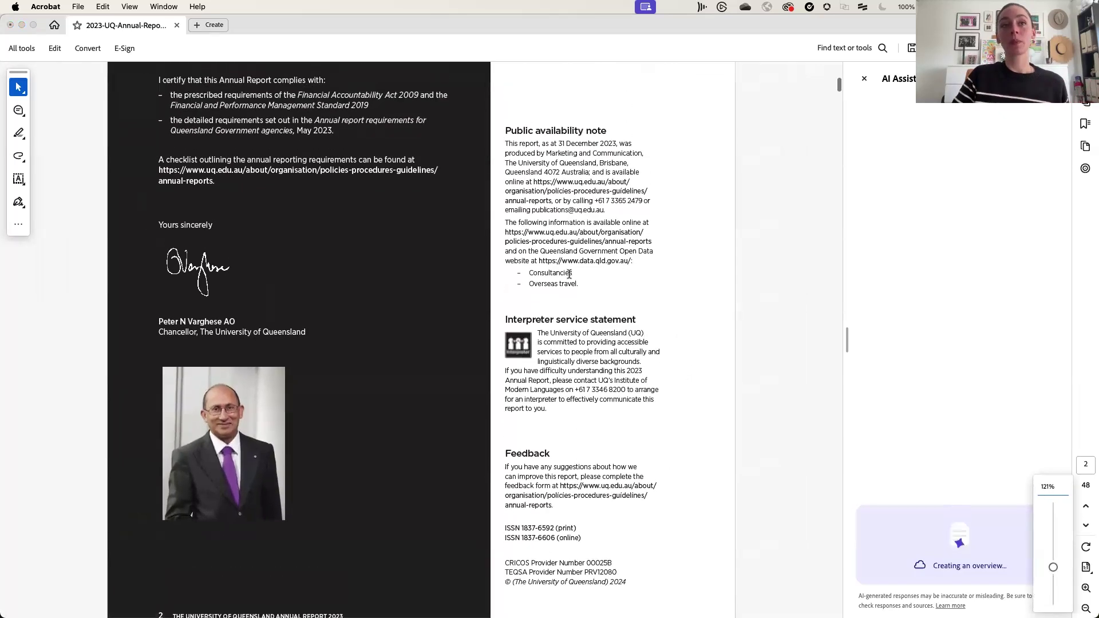
scroll(569, 275, down, 3)
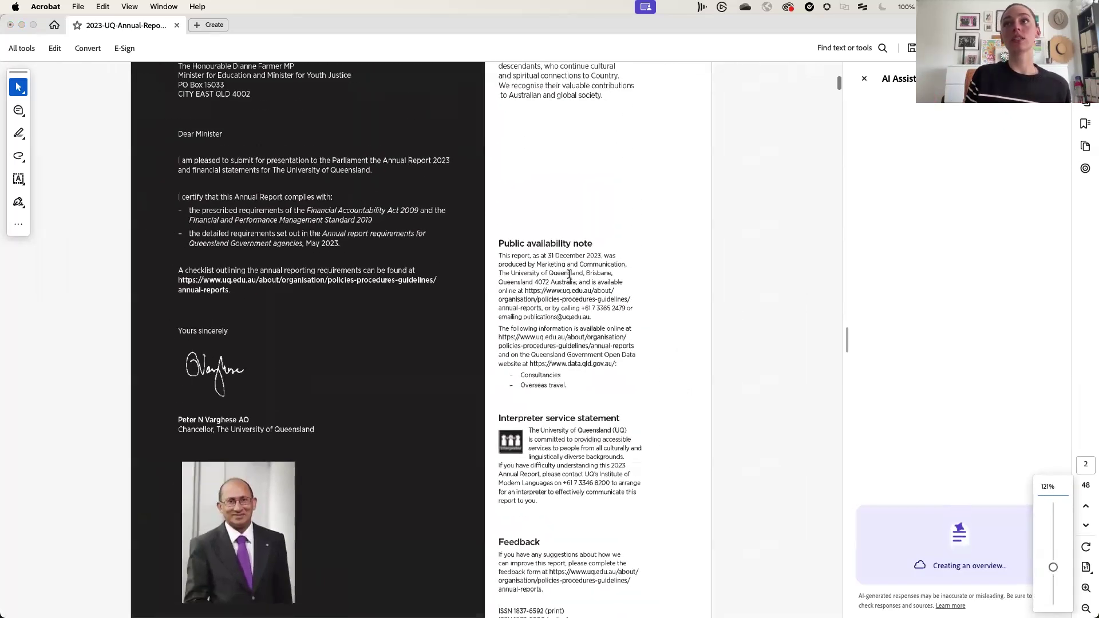
scroll(630, 356, down, 3)
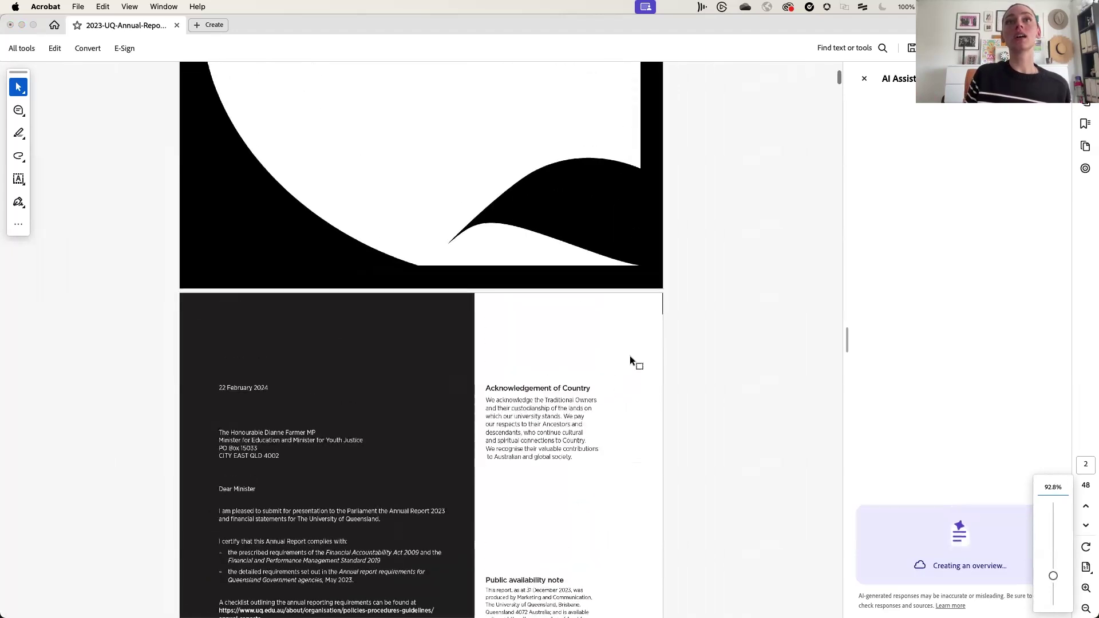
scroll(630, 356, up, 3)
scroll(630, 355, down, 3)
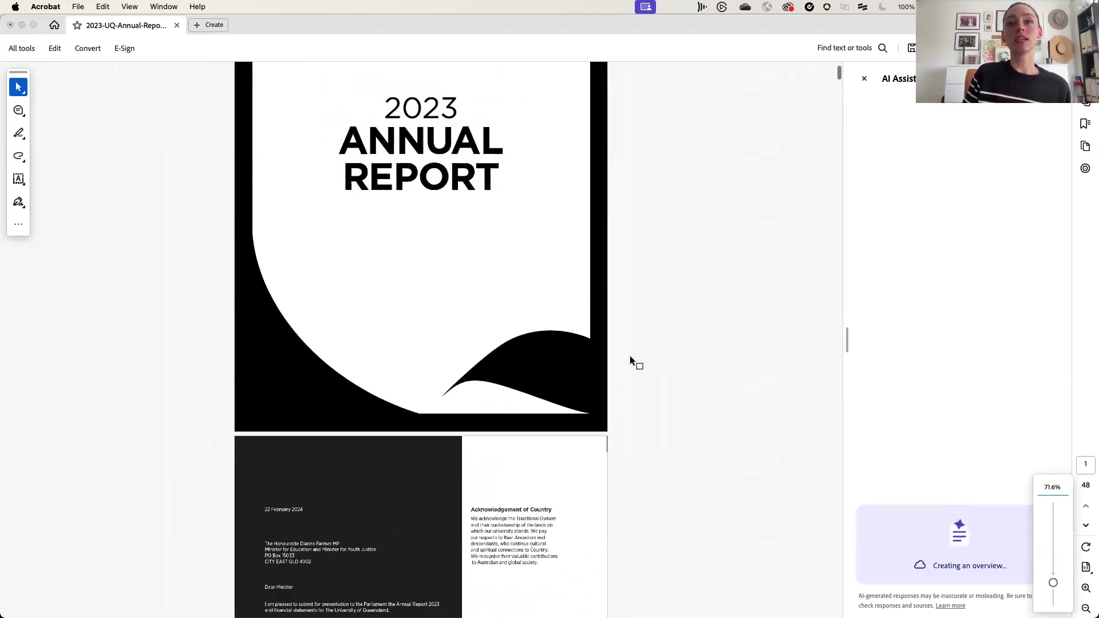
scroll(630, 355, down, 7)
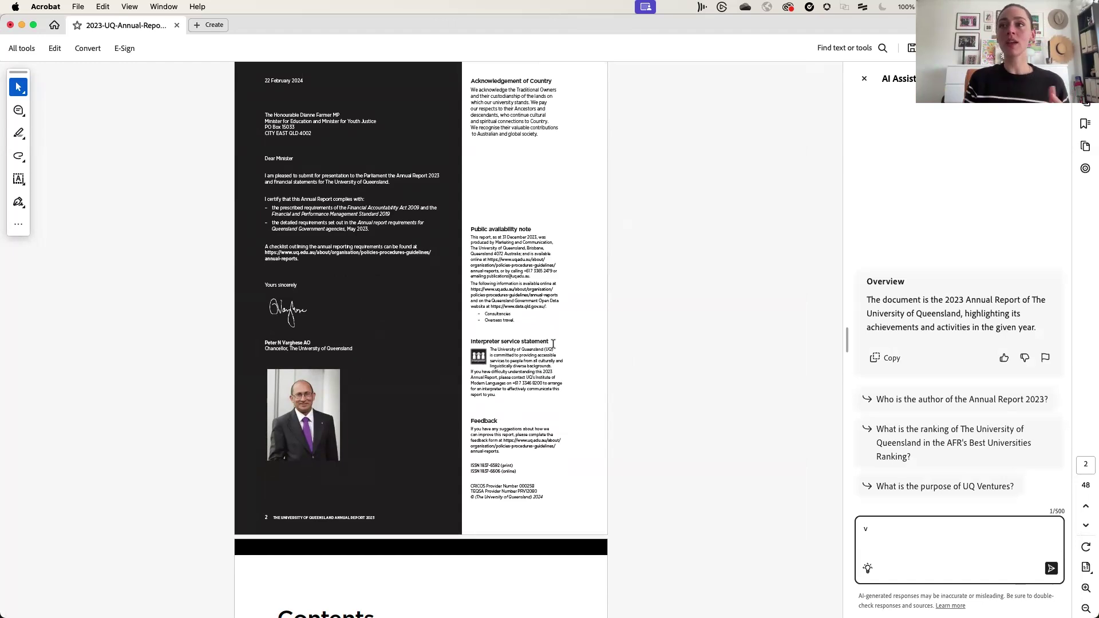
- Clear the AI Assistant's question box and ask the suggested question "What is the purpose of UQ Ventures?"
key(BackSpace)
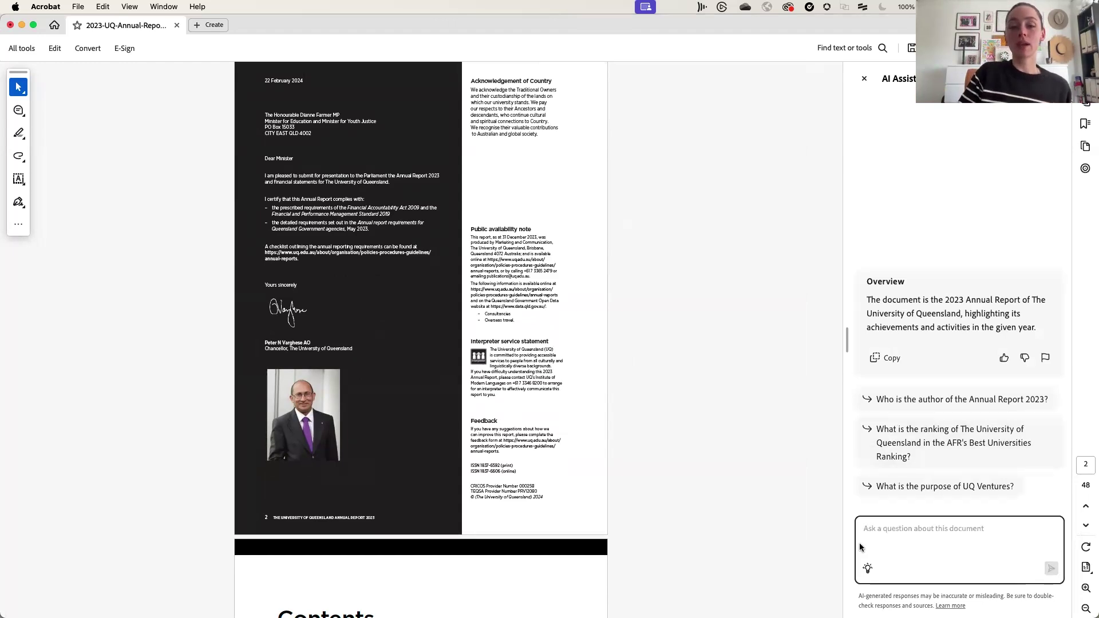
key(ctrl+Up)
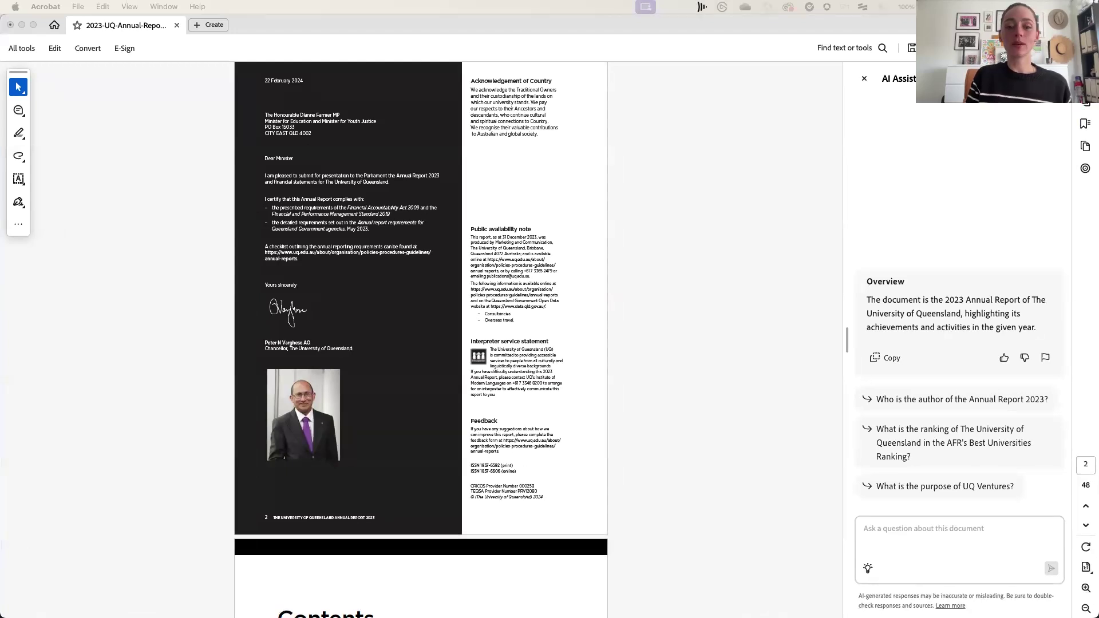
click(892, 527)
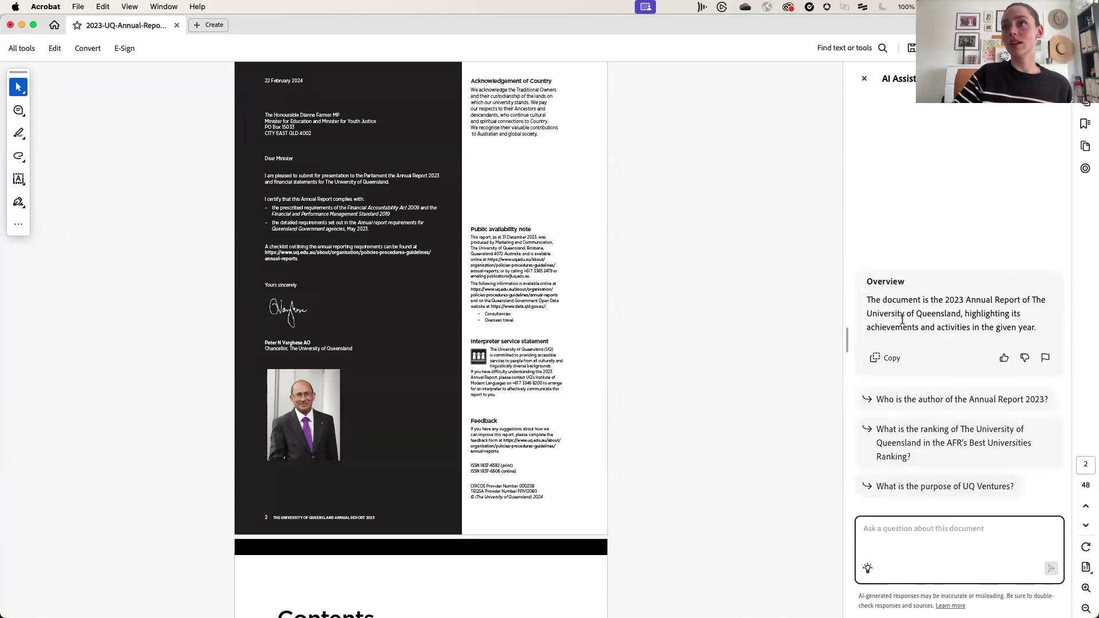
click(922, 486)
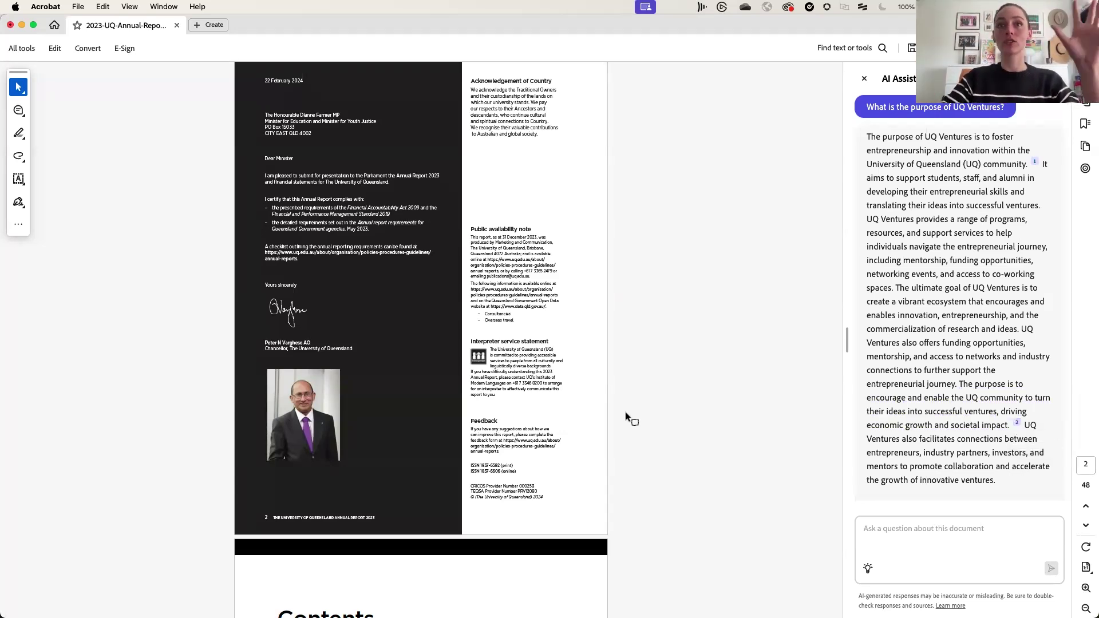
- Draft an AI Assistant question beginning "give me a sumary of the key take"
scroll(625, 411, down, 10)
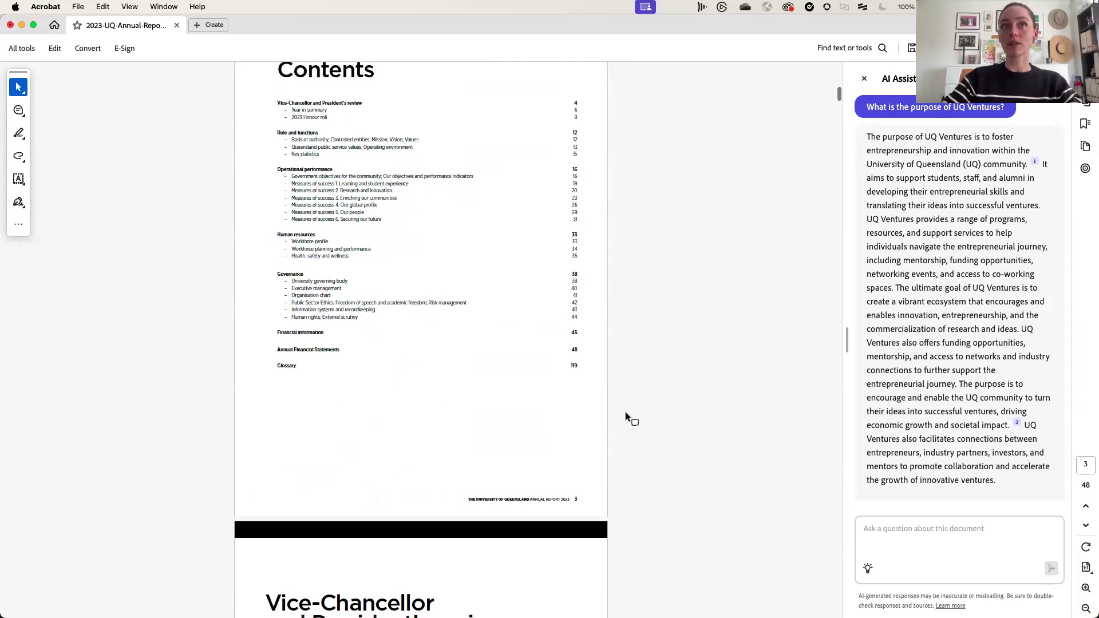
scroll(625, 411, up, 10)
click(873, 533)
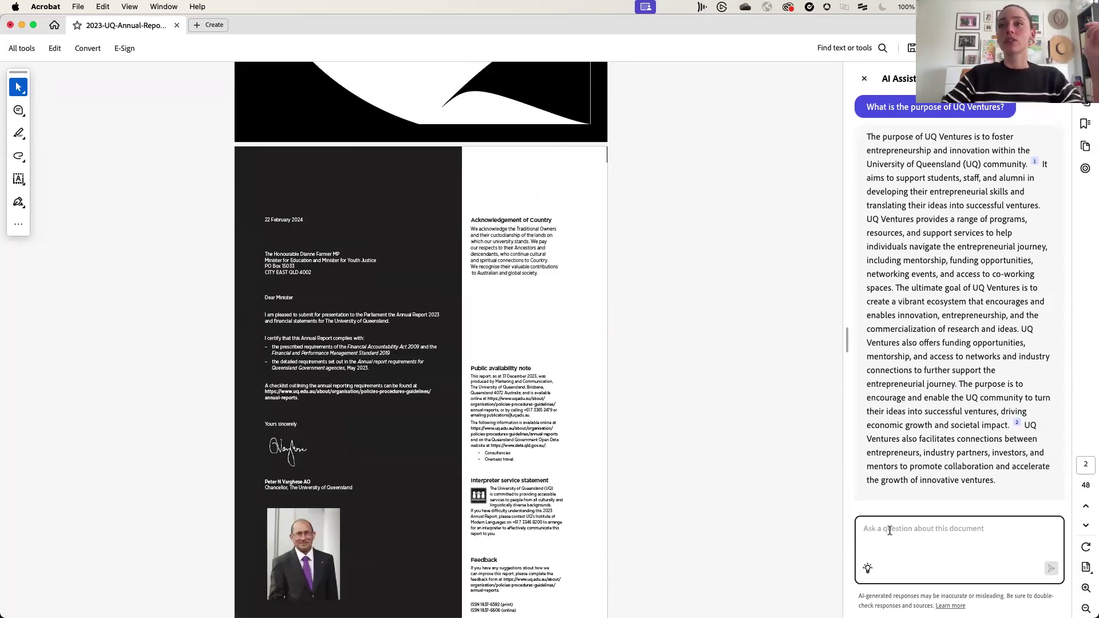
text(give m)
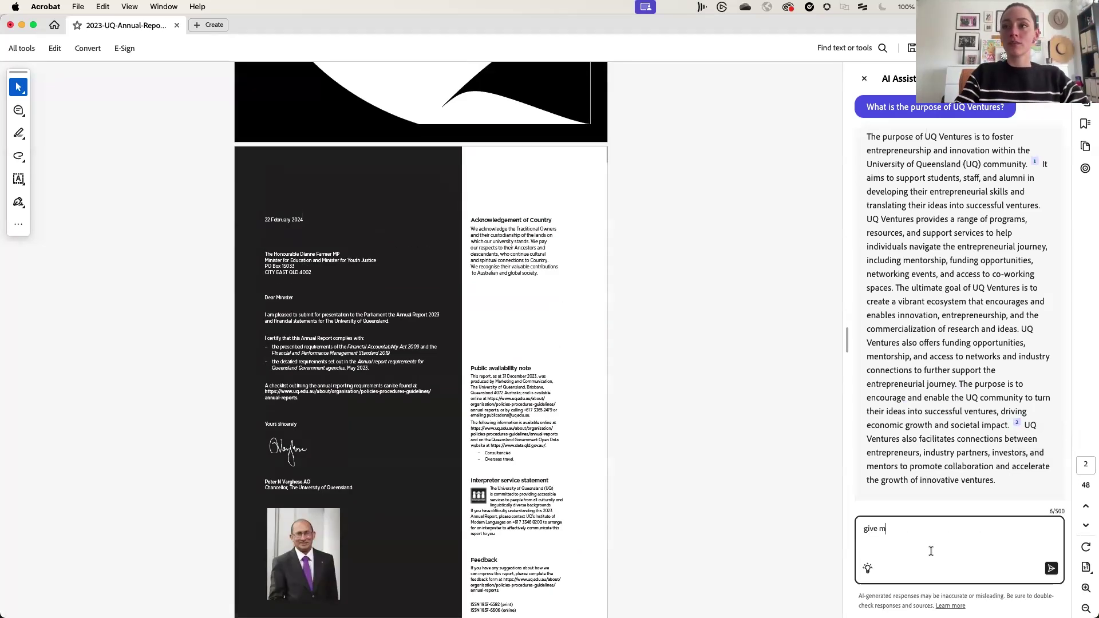
text(e a su)
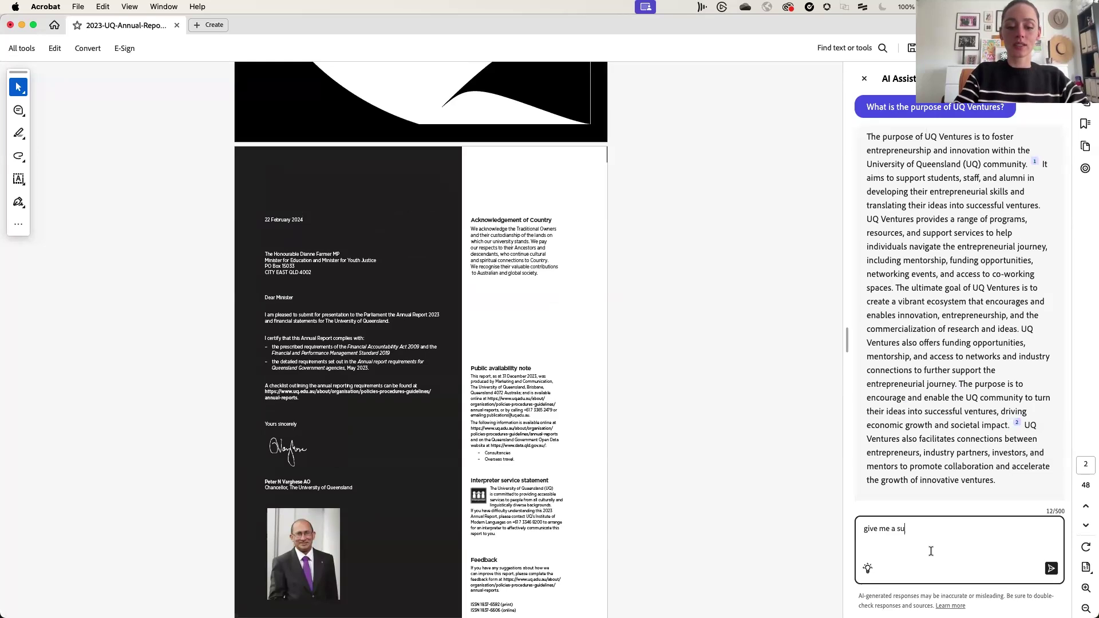
text(mary of the key )
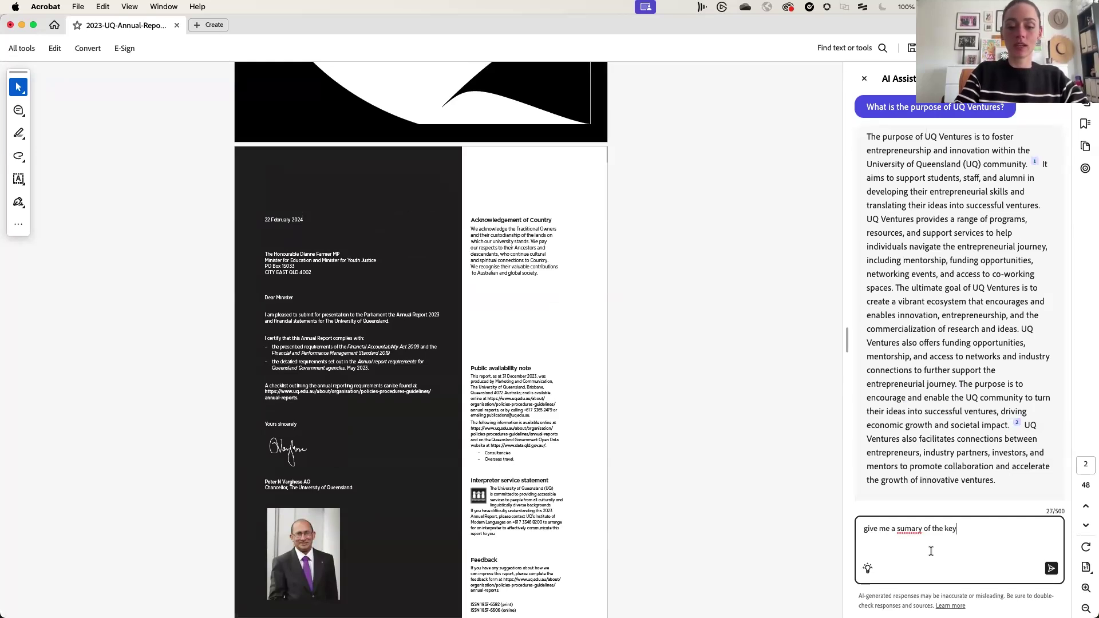
text(take)
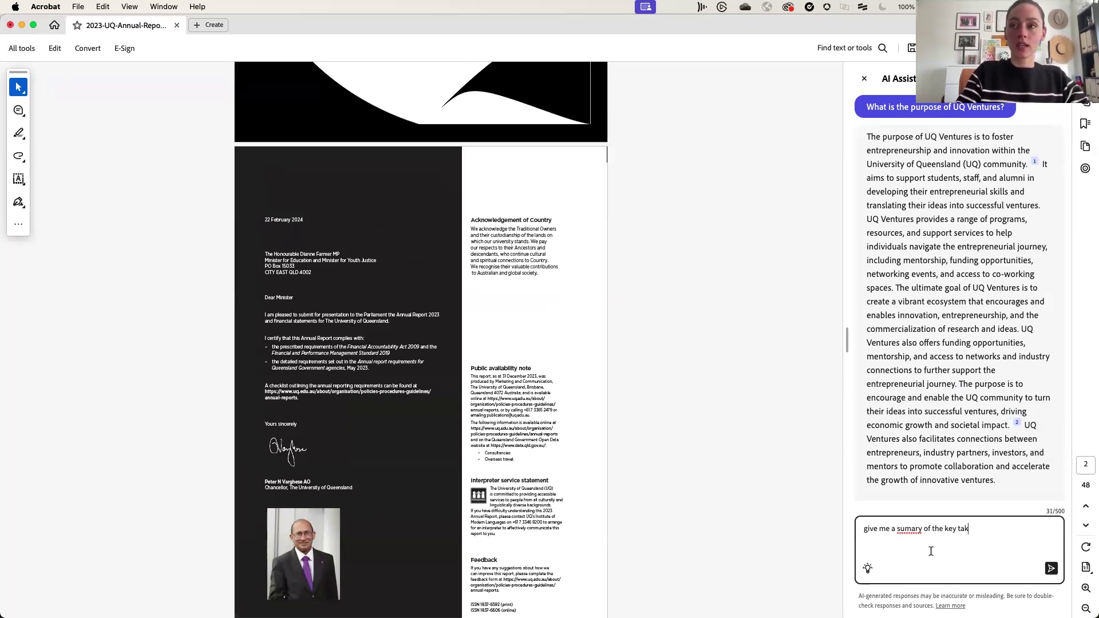
- Reword the draft question to ask for "5 key take aways for this report"
click(944, 528)
key(BackSpace)
key(BackSpace)
key(BackSpace)
key(BackSpace)
text(5 key t)
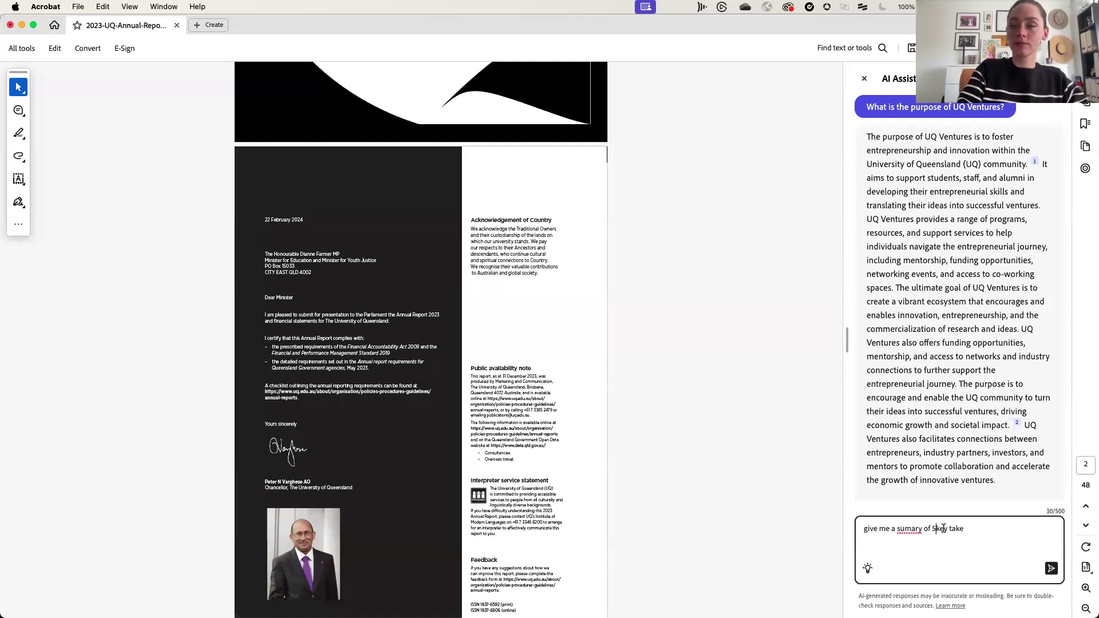
text(ake aways for this report)
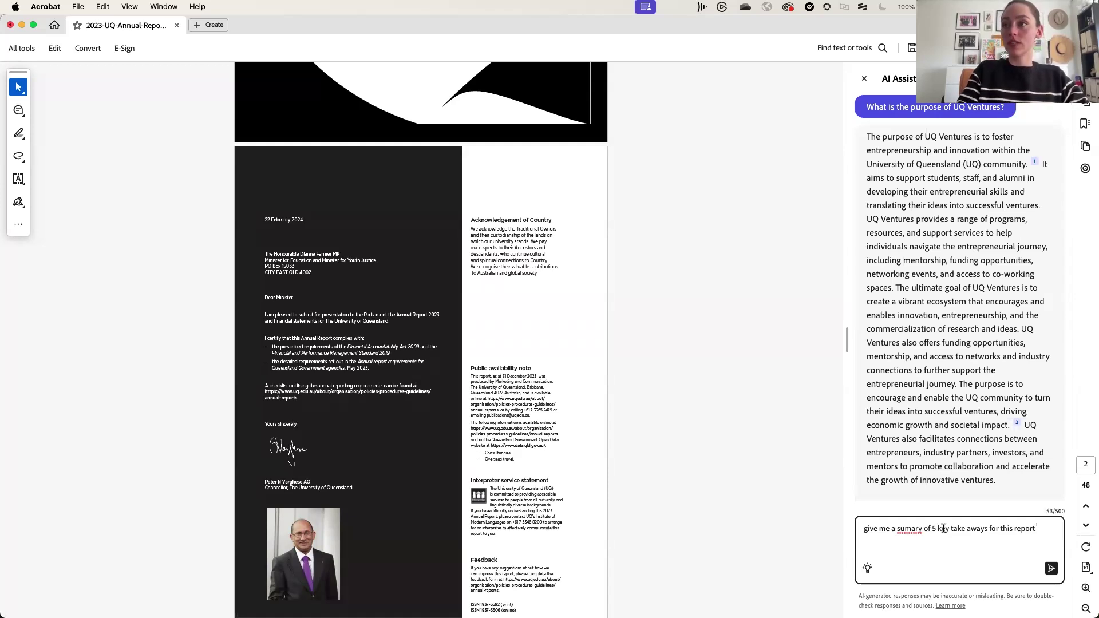
- Correct the spelling of "summary" in the question and submit it to the AI Assistant
click(910, 529)
text(m)
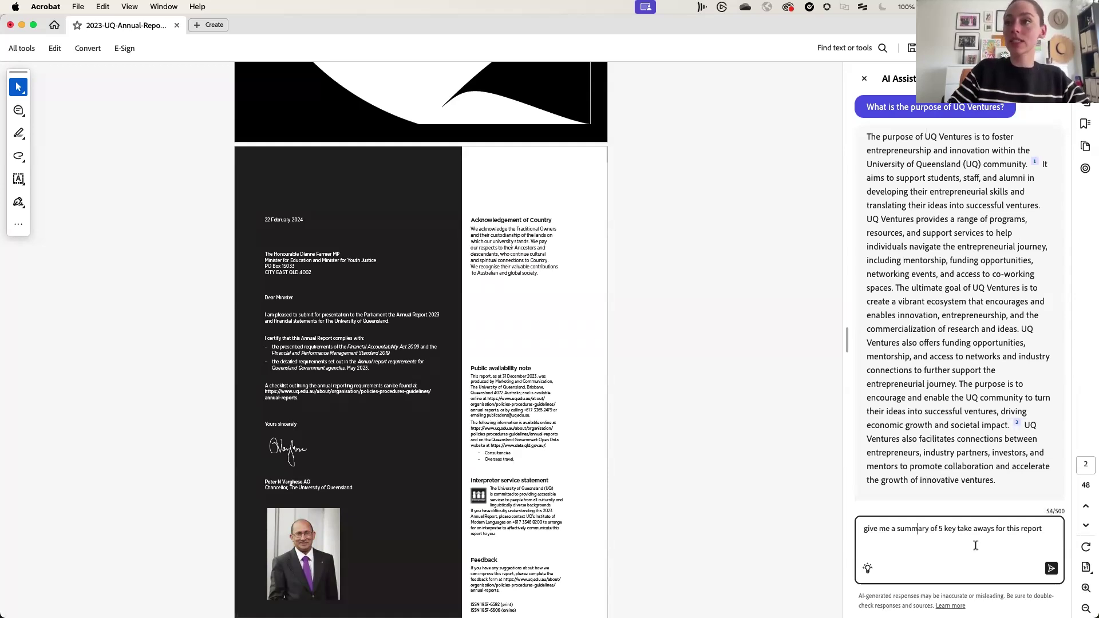
click(1053, 570)
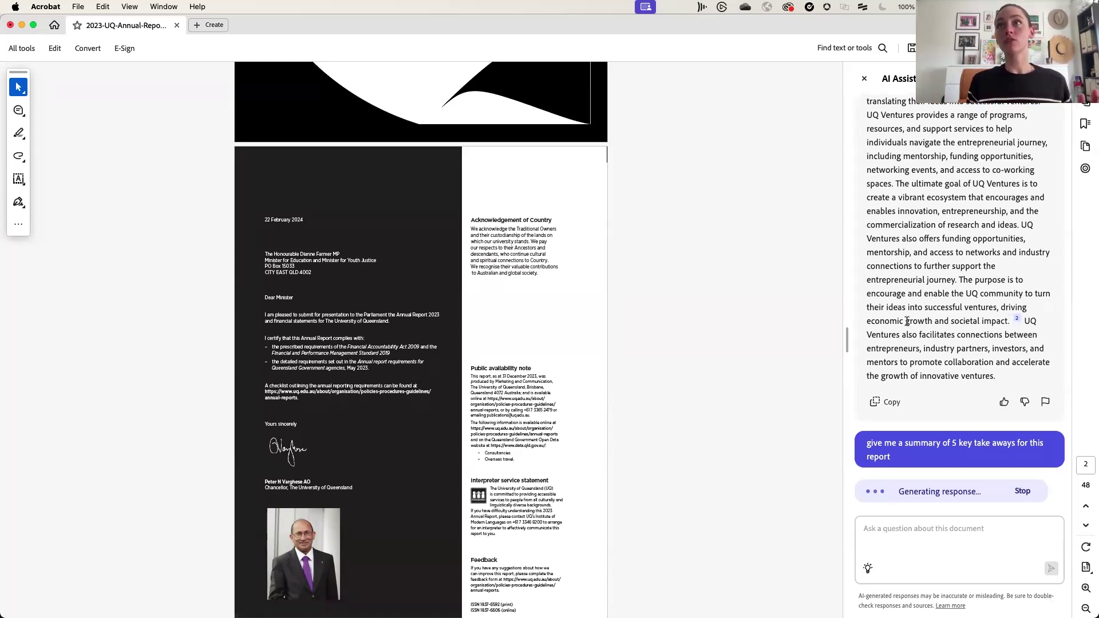
- Select the text of all five takeaway bullets in the AI Assistant's answer
scroll(662, 355, down, 10)
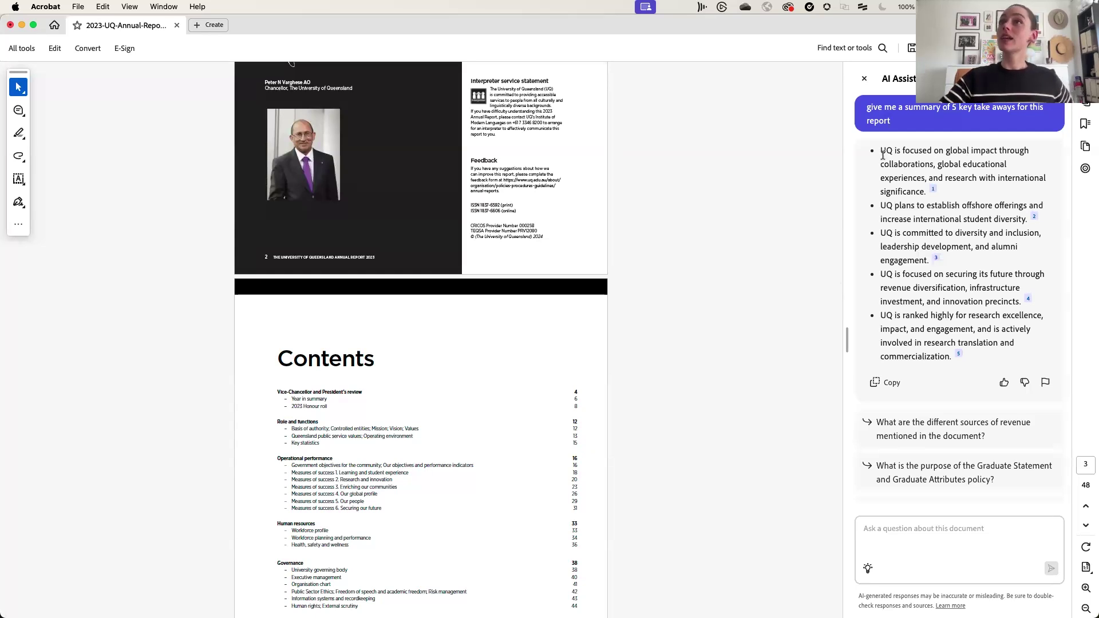
drag(881, 153, 959, 354)
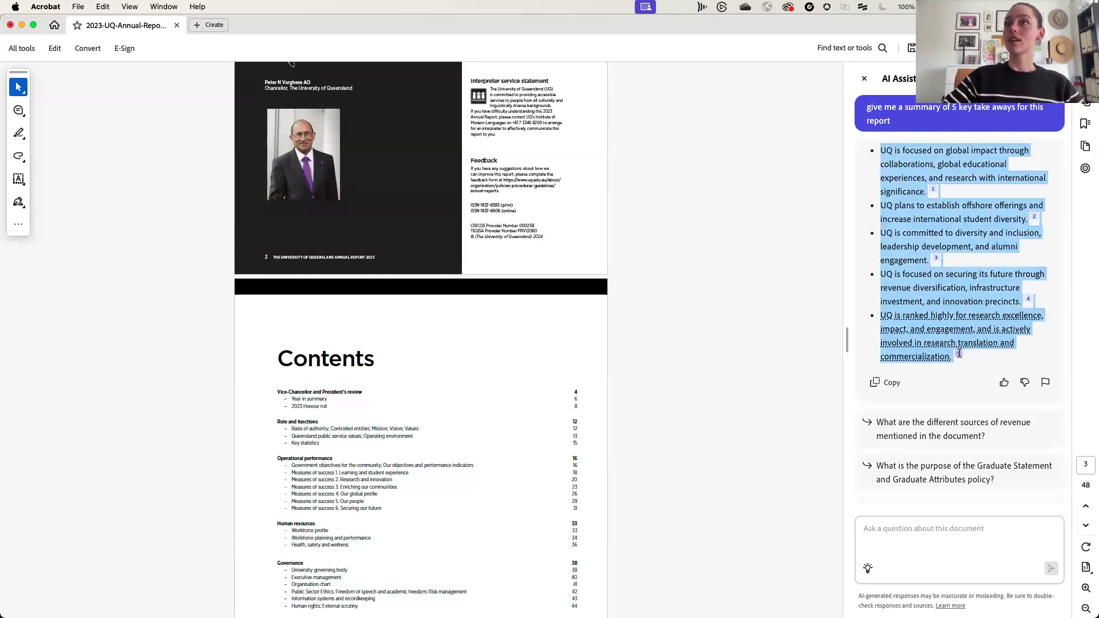